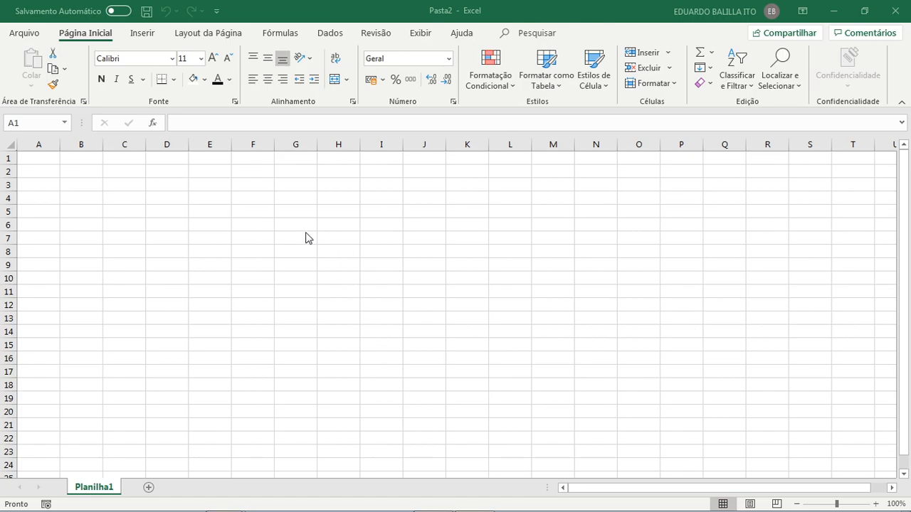
Step: Examine the templates offered for new workbooks and the start page, and return to the blank worksheet
left_click(24, 33)
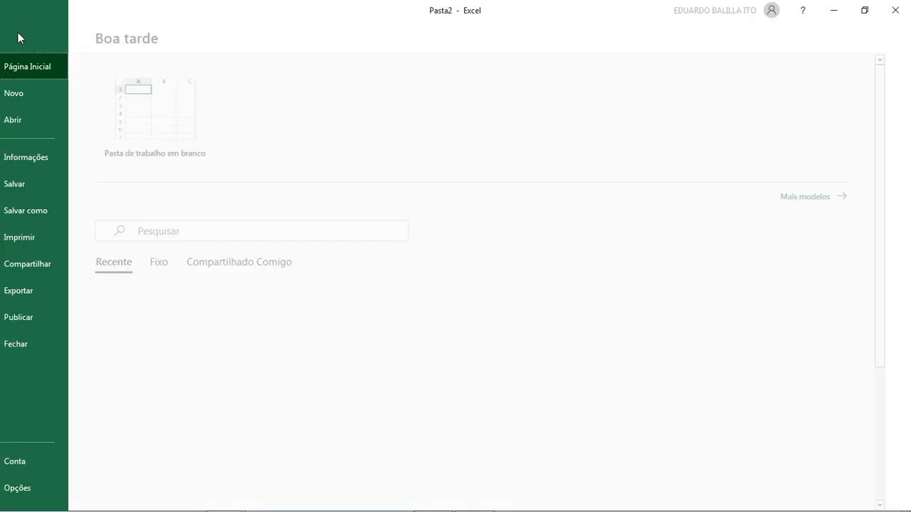
left_click(40, 96)
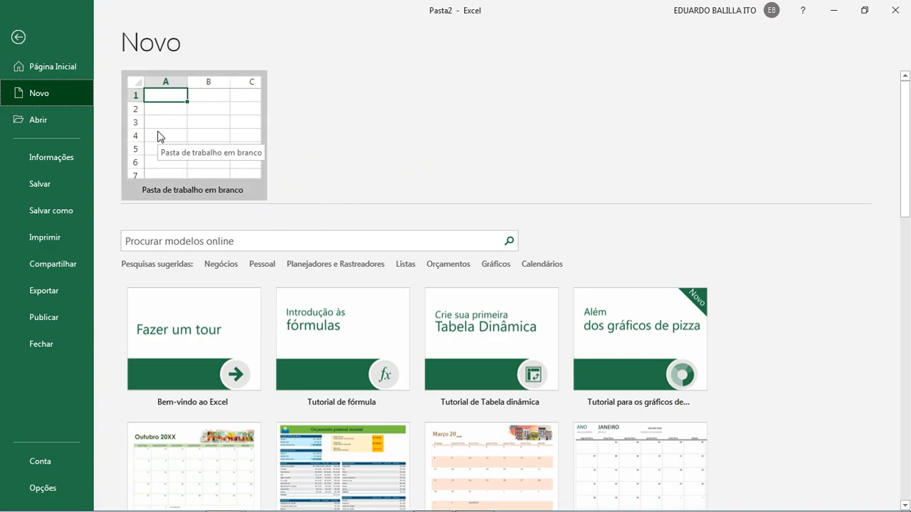
scroll(158, 137, "down", 2)
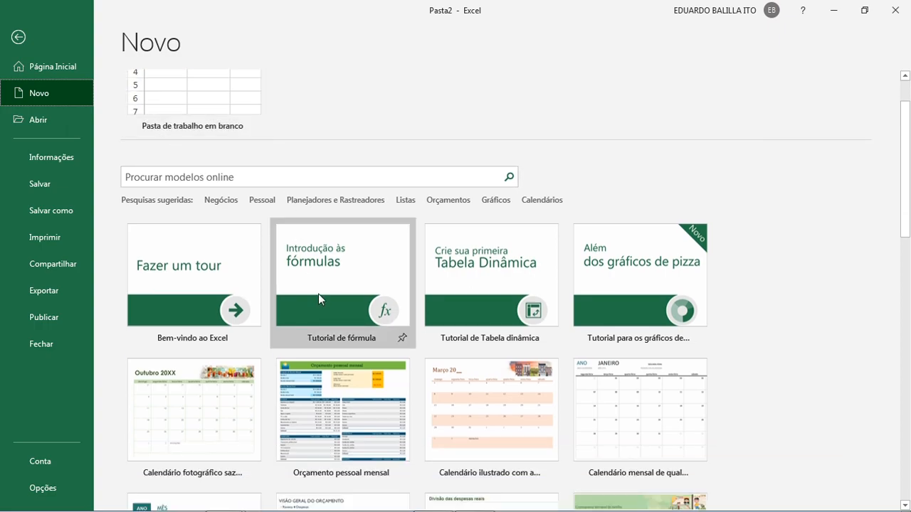
scroll(317, 292, "down", 3)
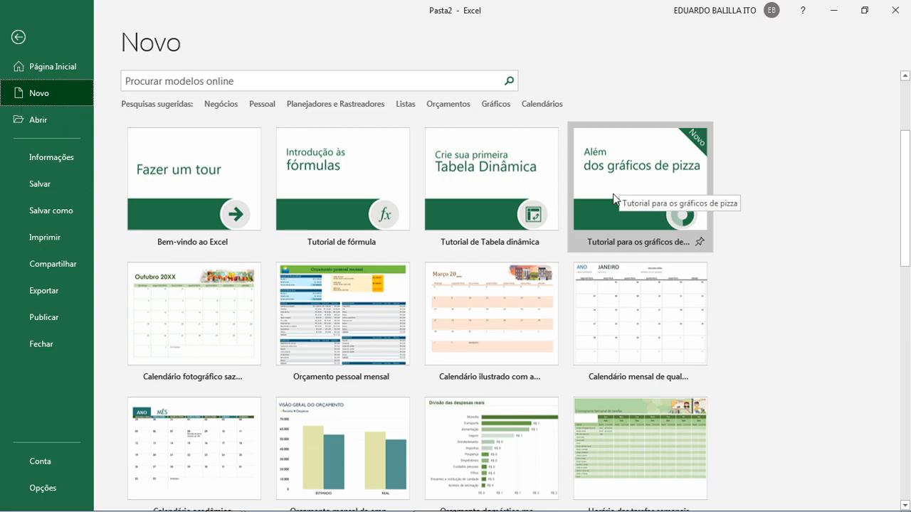
scroll(296, 363, "down", 1)
scroll(321, 351, "down", 2)
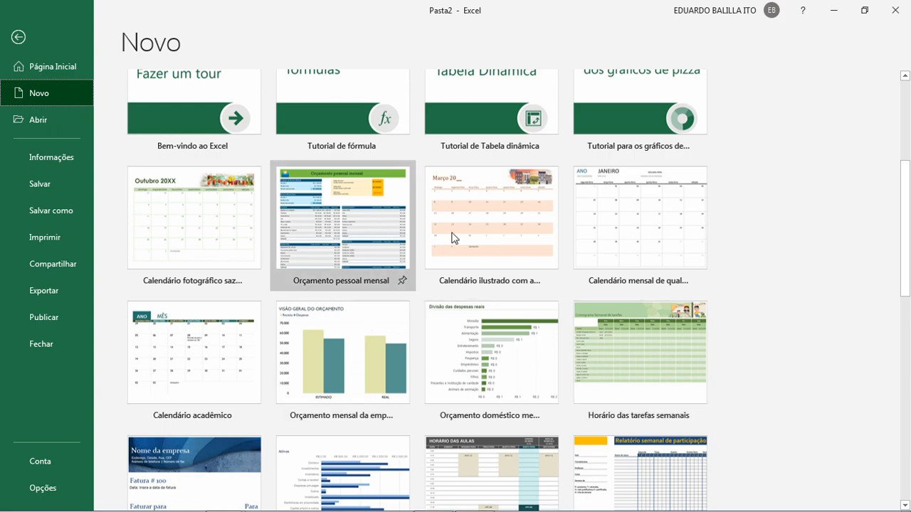
scroll(668, 264, "down", 1)
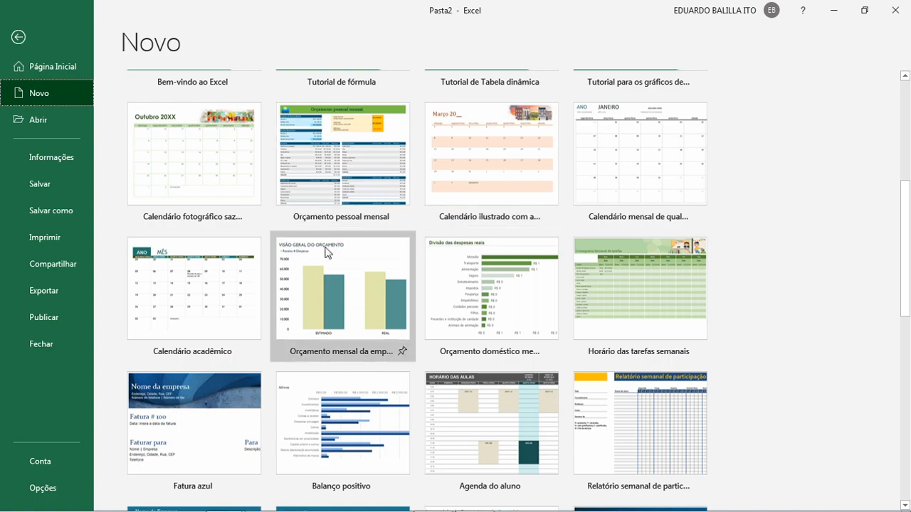
scroll(320, 278, "down", 2)
scroll(353, 267, "down", 3)
scroll(387, 314, "down", 2)
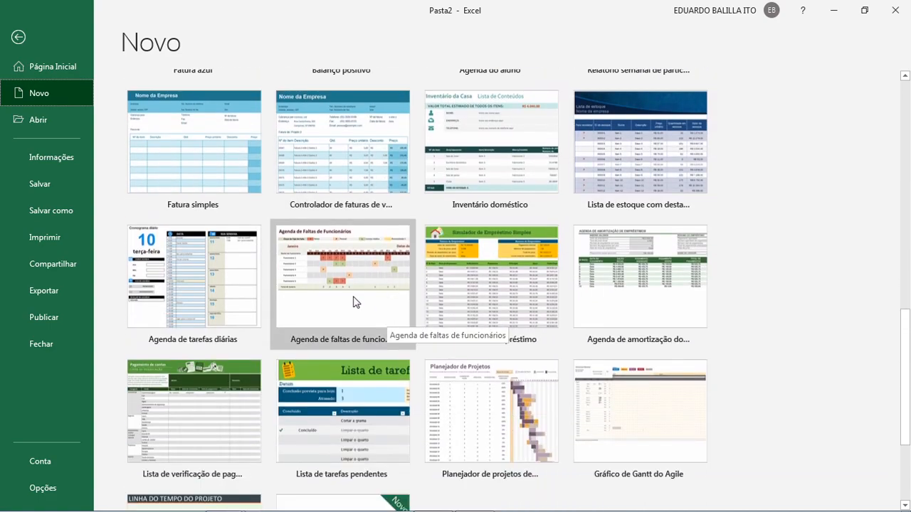
scroll(451, 348, "down", 2)
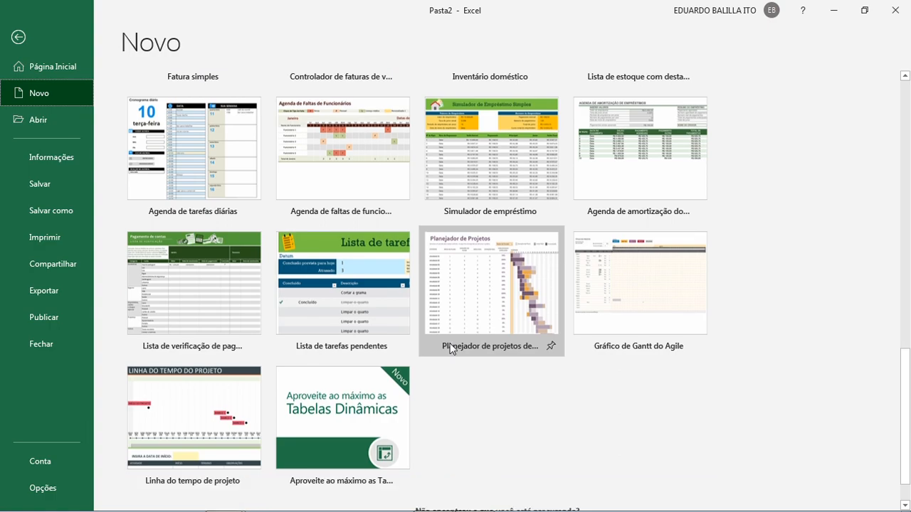
scroll(422, 333, "up", 2)
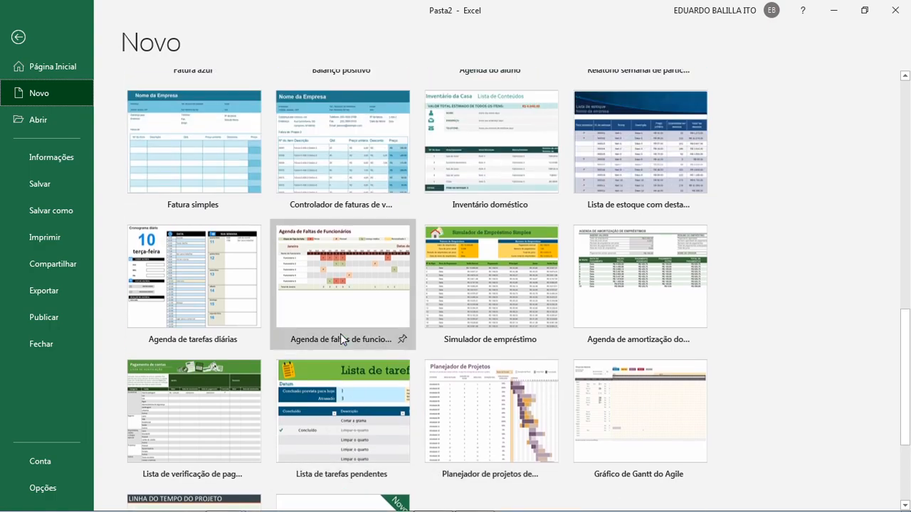
scroll(340, 334, "up", 6)
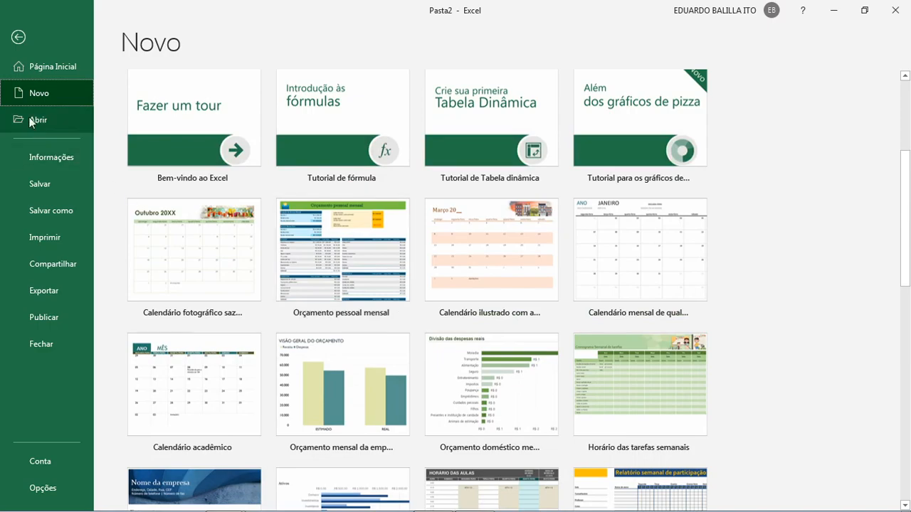
left_click(20, 65)
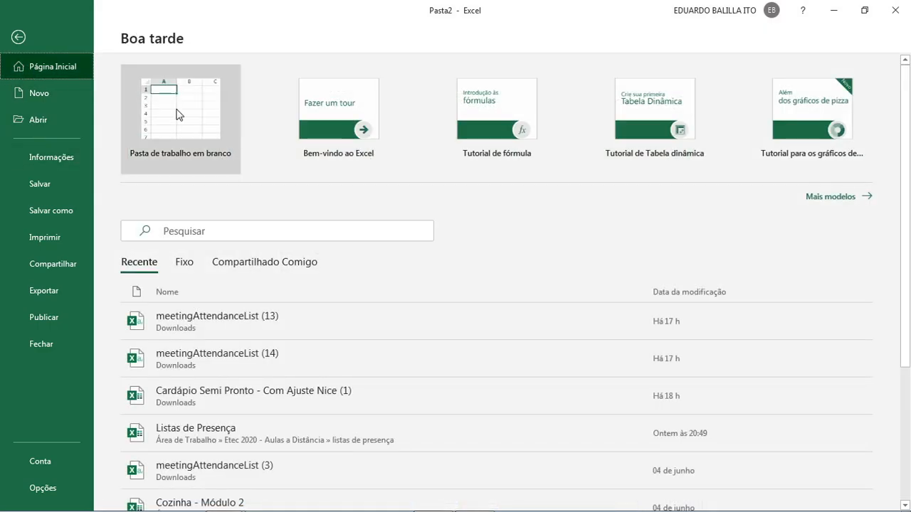
left_click(19, 40)
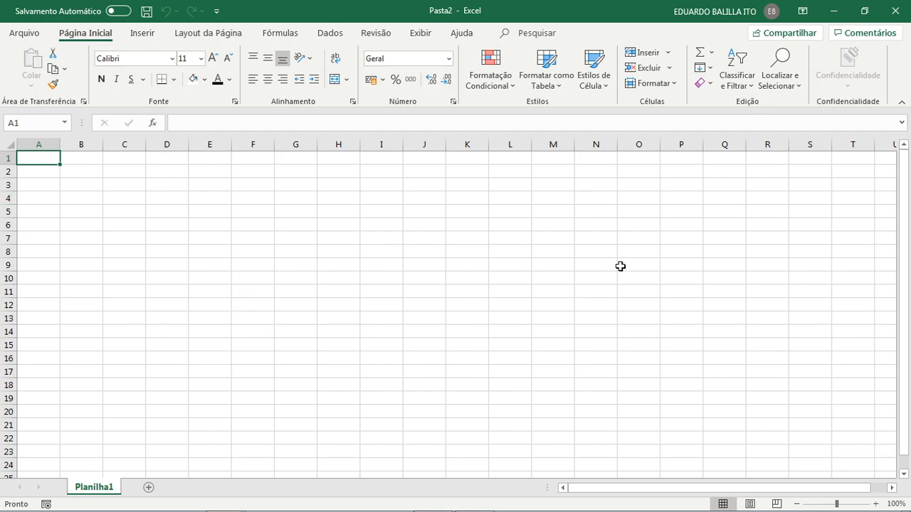
Step: Select individual cells across the blank sheet one after another, including F3, J4, I9 and G5, ending on J7
left_click(172, 186)
left_click(233, 185)
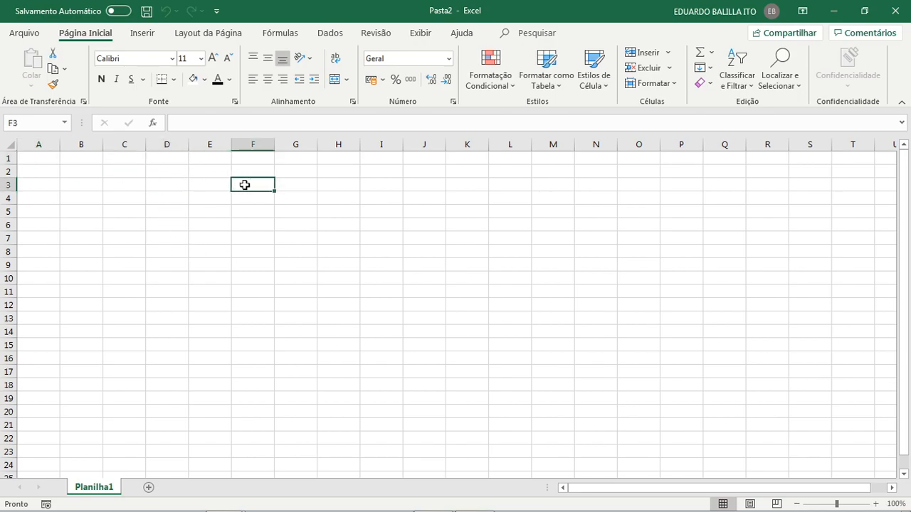
left_click(226, 216)
left_click(302, 208)
left_click(344, 211)
left_click(398, 201)
left_click(419, 199)
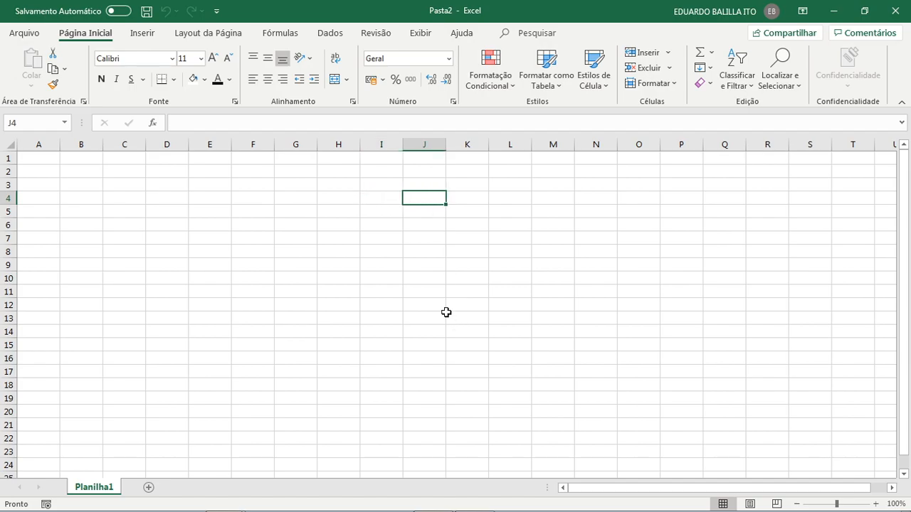
left_click(373, 264)
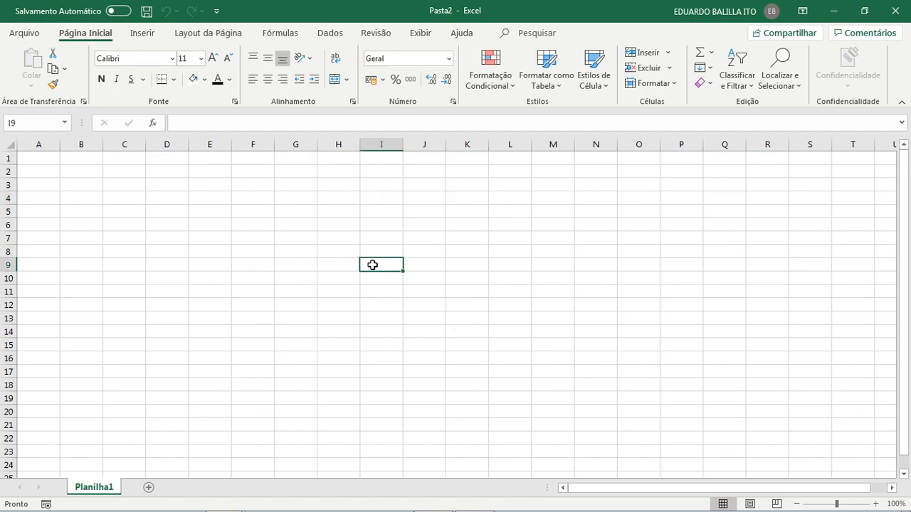
left_click(313, 214)
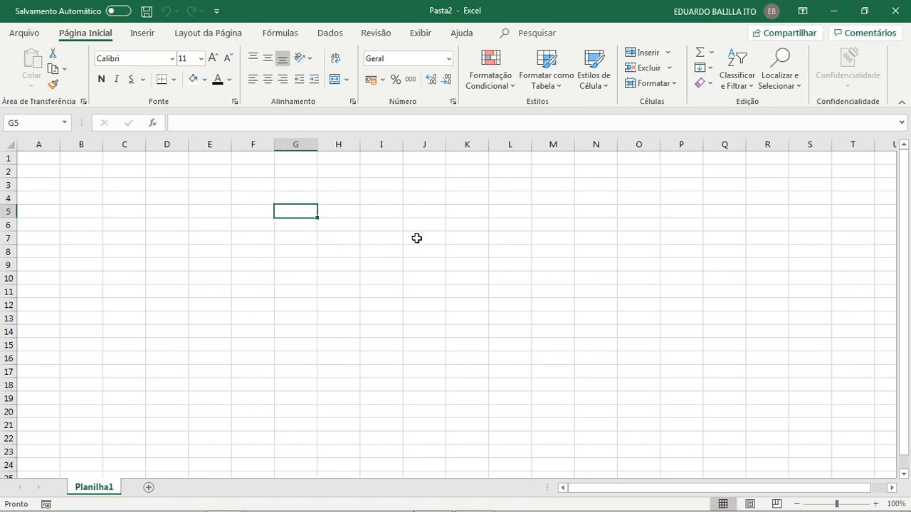
left_click(411, 236)
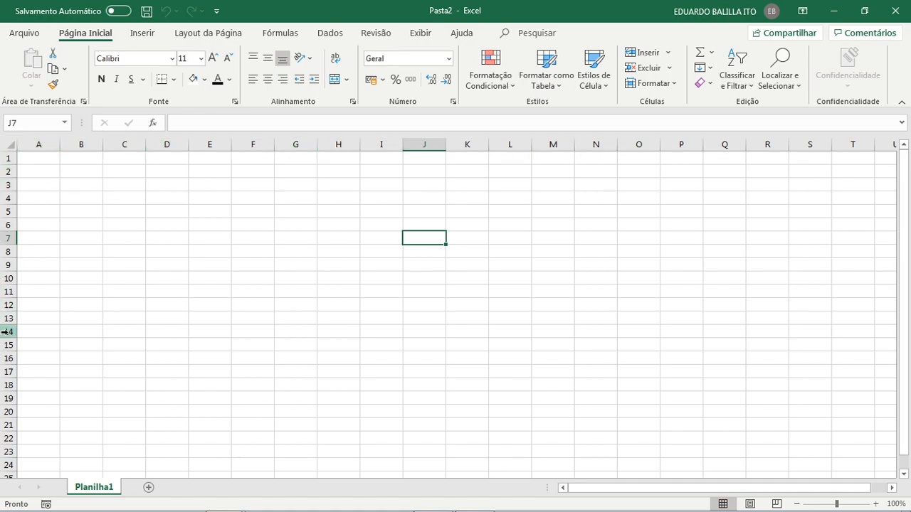
Step: Select cells A1, D6 and H7 in turn to examine how each cell's reference is shown
left_click(43, 161)
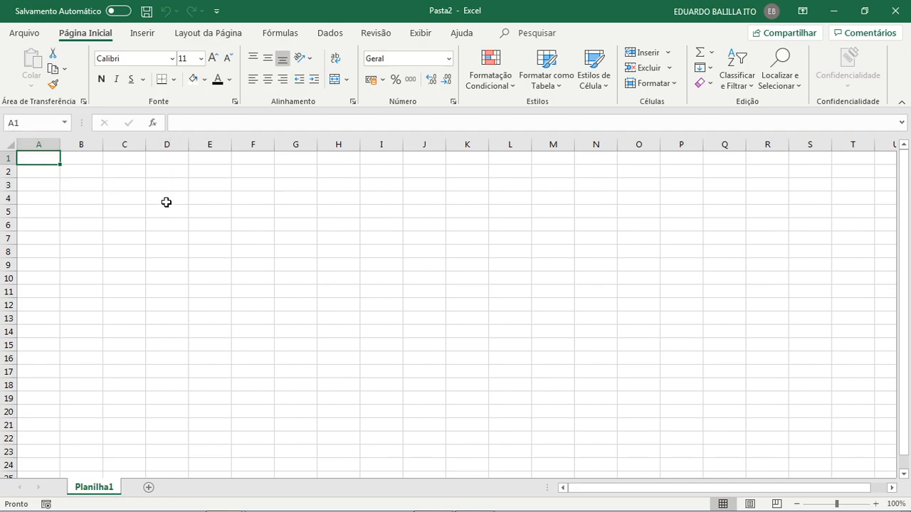
left_click(167, 227)
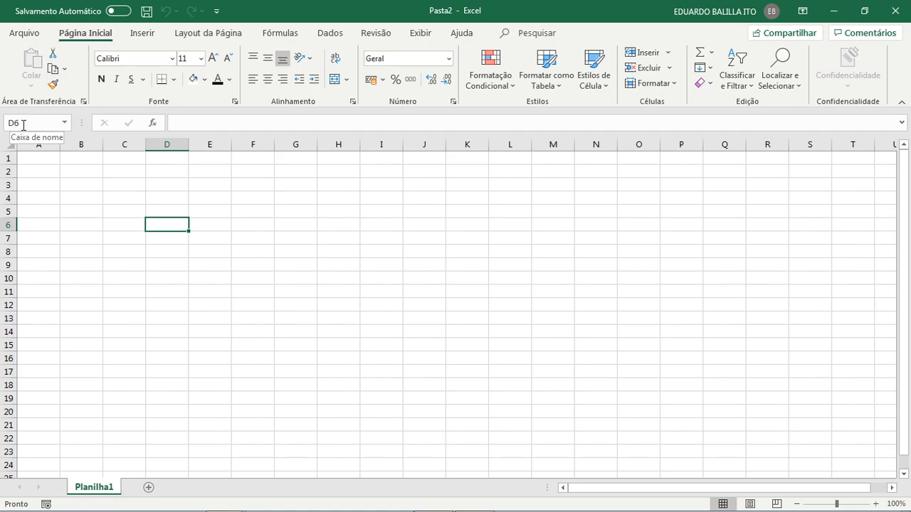
left_click(322, 238)
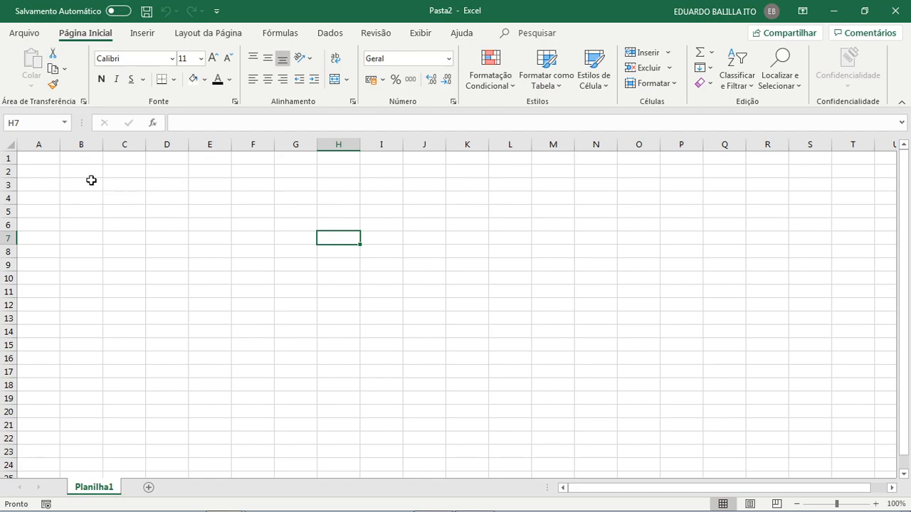
Step: Select a large block of cells from A1, and replace that selection with the range F4:O19
left_click(58, 165)
left_click_drag(59, 165, 652, 353)
left_click_drag(242, 197, 640, 395)
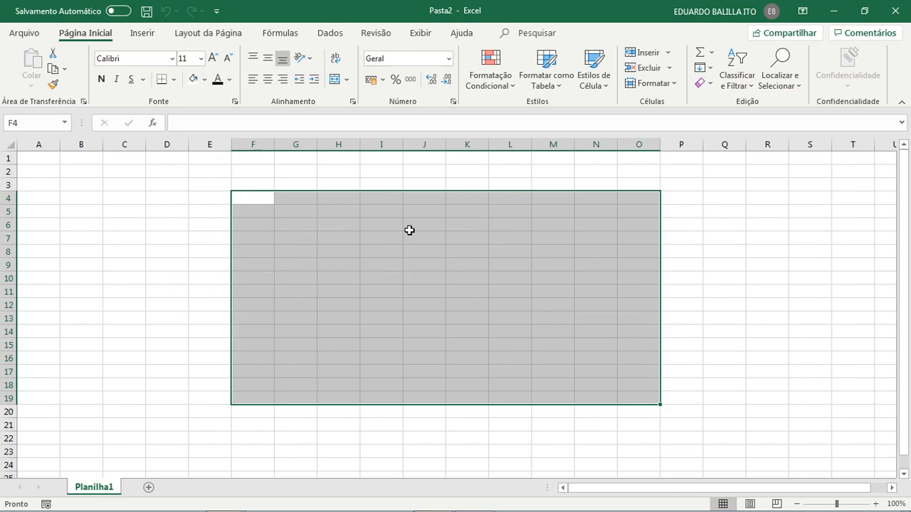
Step: Select cell F5 and extend the selection cell by cell to the range F5:N15
left_click(268, 209)
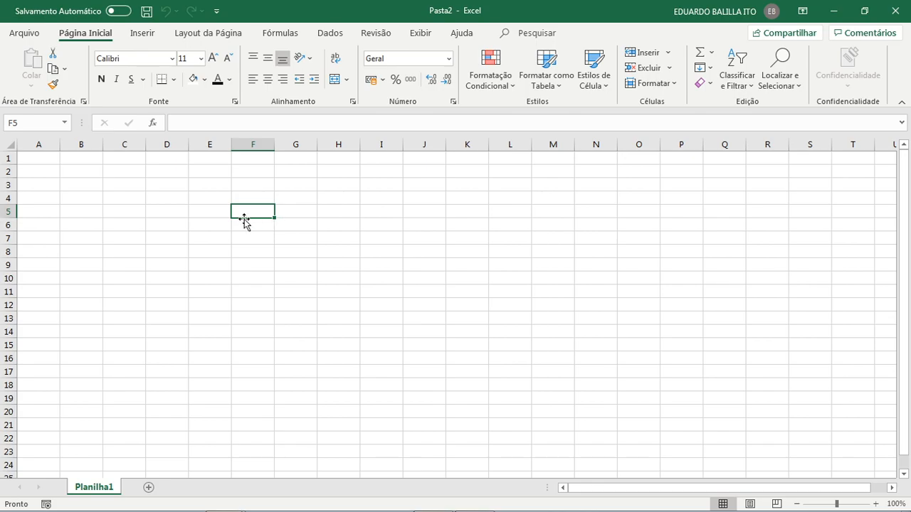
key("shift+Right")
key("shift+Right")
key("shift+Right")
key("shift+Right")
key("shift+Right")
key("shift+Right")
key("shift+Right")
key("shift+Right")
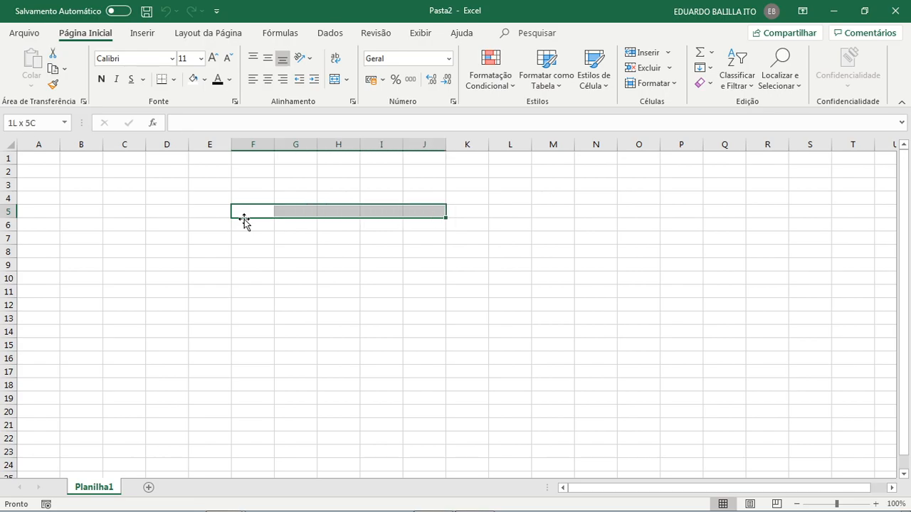
key("shift+Down")
key("shift+Down")
key("shift+Down")
key("shift+Down")
key("shift+Down")
key("shift+Down")
key("shift+Down")
key("shift+Down")
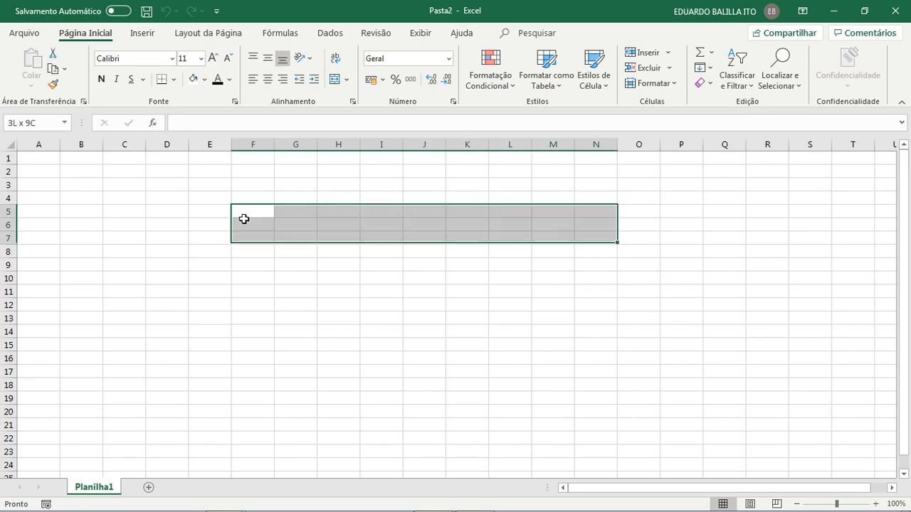
key("shift+Down")
key("shift+Down")
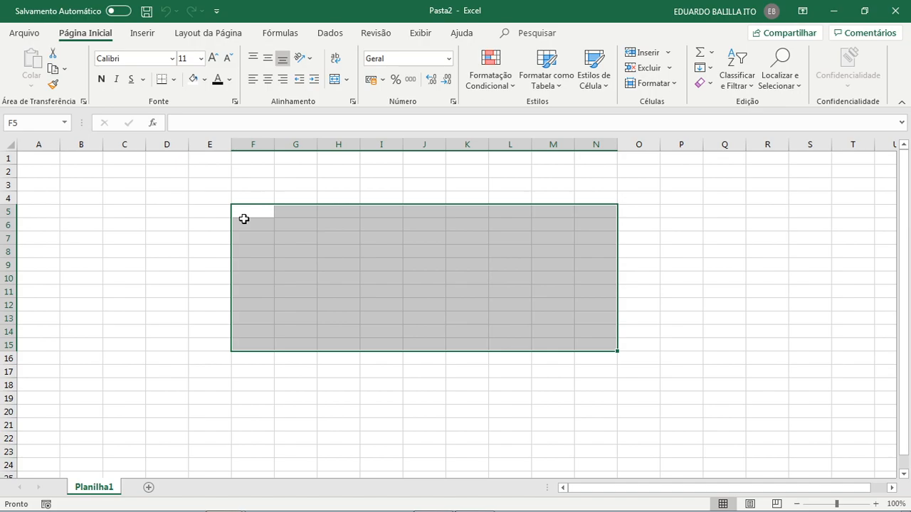
Step: Clear the range selection by moving the active cell around its neighbours and back to F5
key("Right")
key("Right")
key("Left")
key("Left")
key("Down")
key("Right")
key("Up")
key("Left")
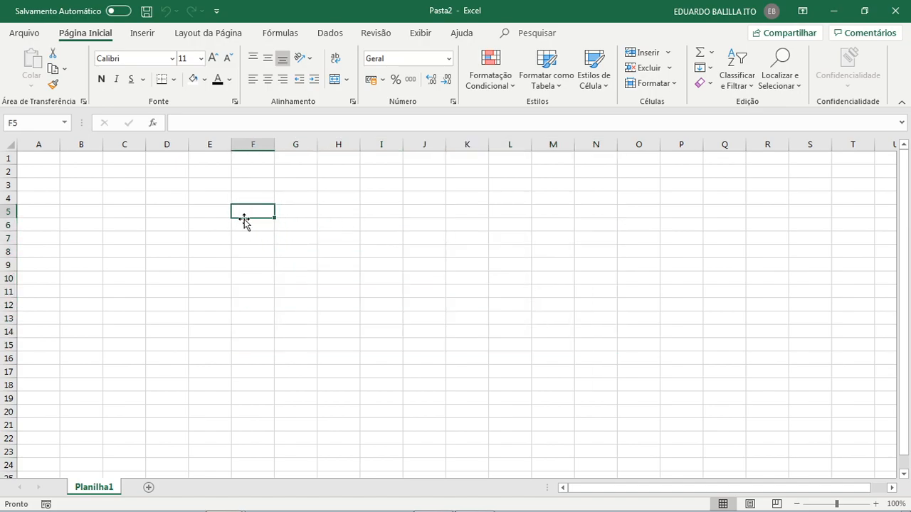
Step: Select entire single columns and rows in turn: column F, row 6, column E and row 6 again
left_click(251, 144)
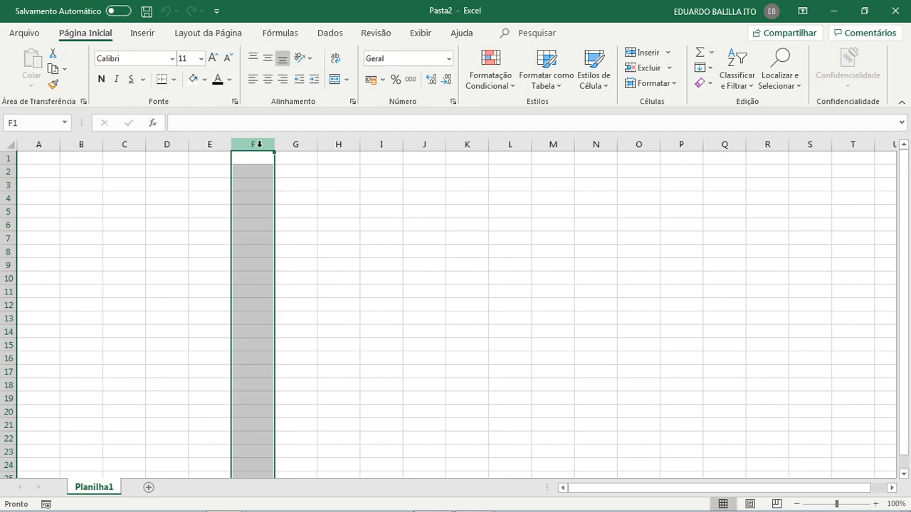
left_click(4, 225)
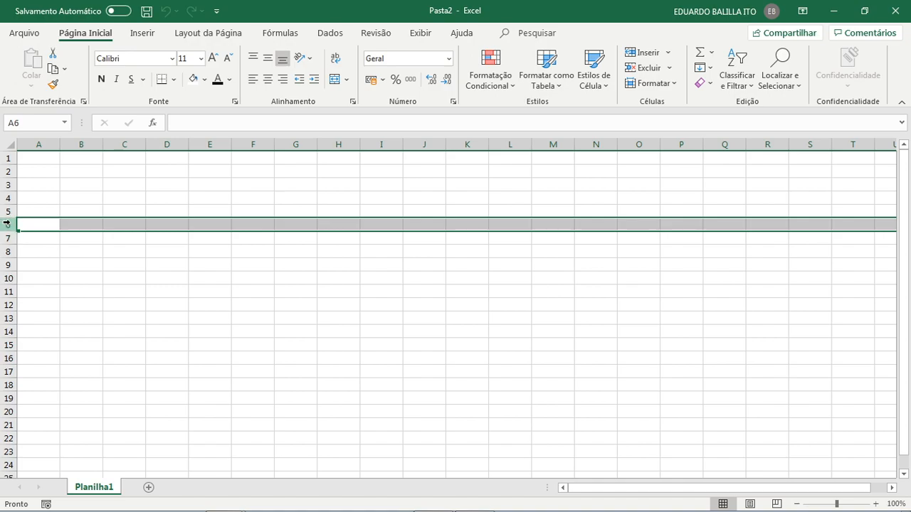
left_click(211, 144)
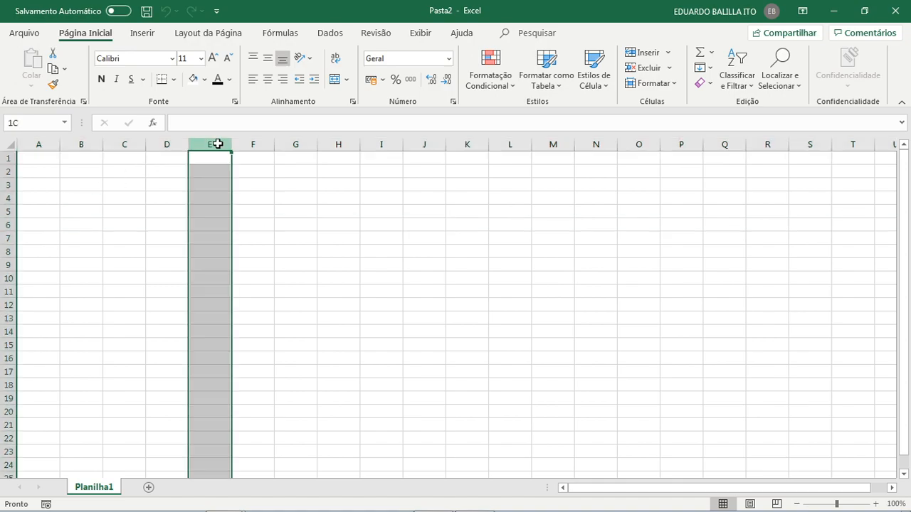
left_click(12, 224)
Step: Select the range F8:Q19, columns E to J and rows 3 to 18 in turn, and clear the selection by selecting I4
left_click_drag(242, 251, 736, 406)
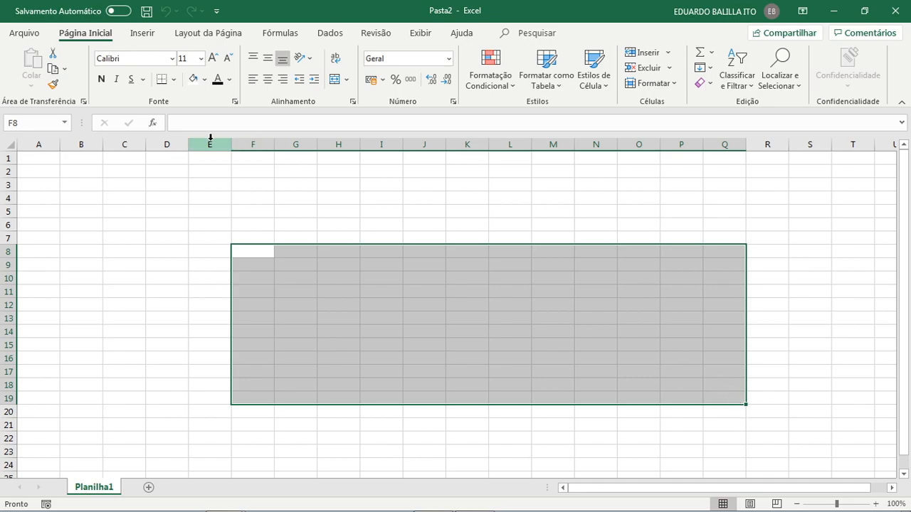
left_click_drag(208, 141, 442, 144)
left_click_drag(7, 184, 6, 378)
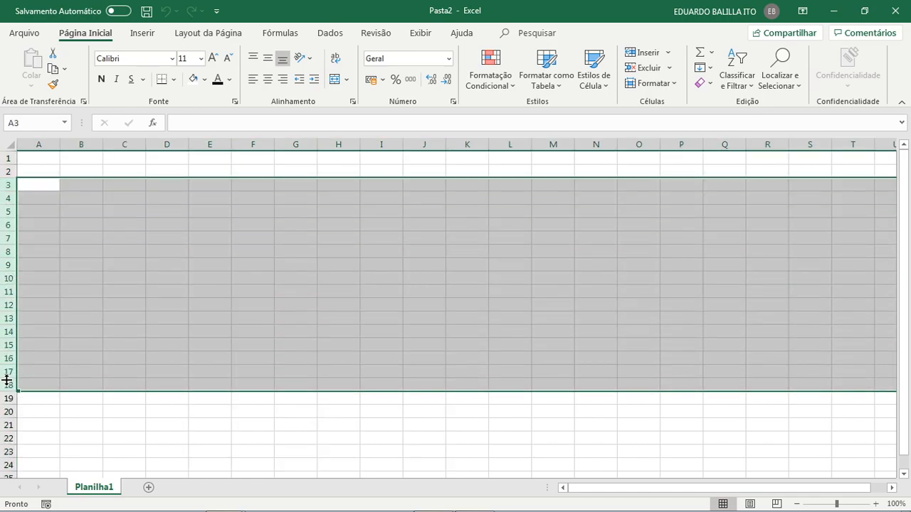
left_click(382, 198)
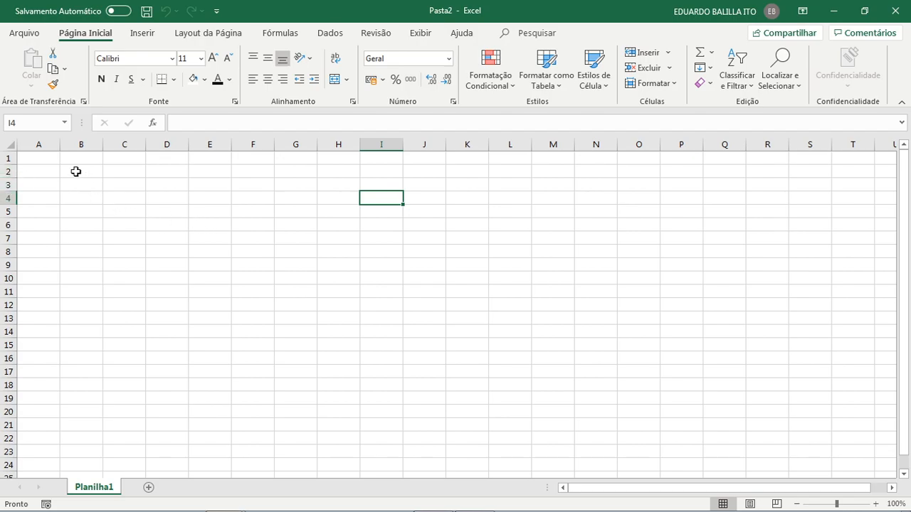
Step: Select a large block of cells starting at A1, and reduce the selection to the single cell M19
left_click_drag(44, 161, 654, 368)
left_click_drag(510, 372, 555, 401)
left_click(553, 399)
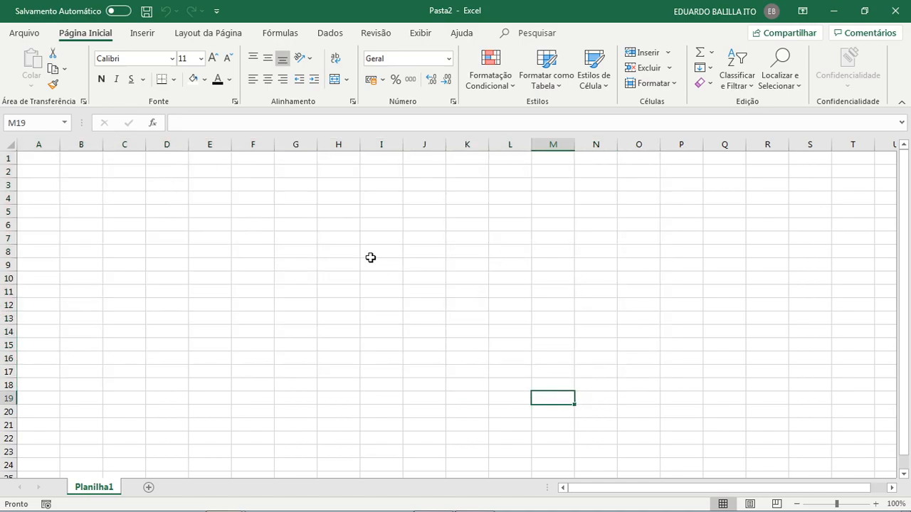
Step: Enter the text "Passe a Saber" in cell D3 and reselect that cell
left_click(164, 187)
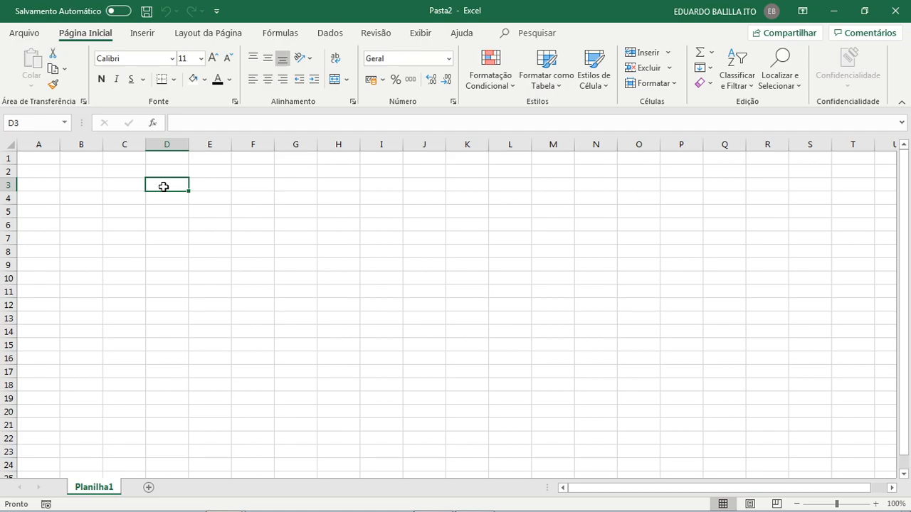
type("Passe a")
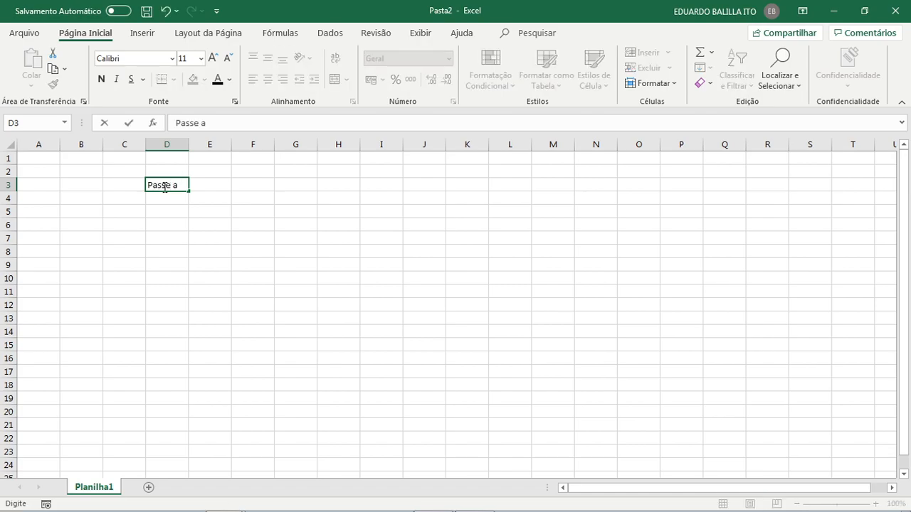
type(" Sabe")
left_click(167, 251)
left_click(166, 195)
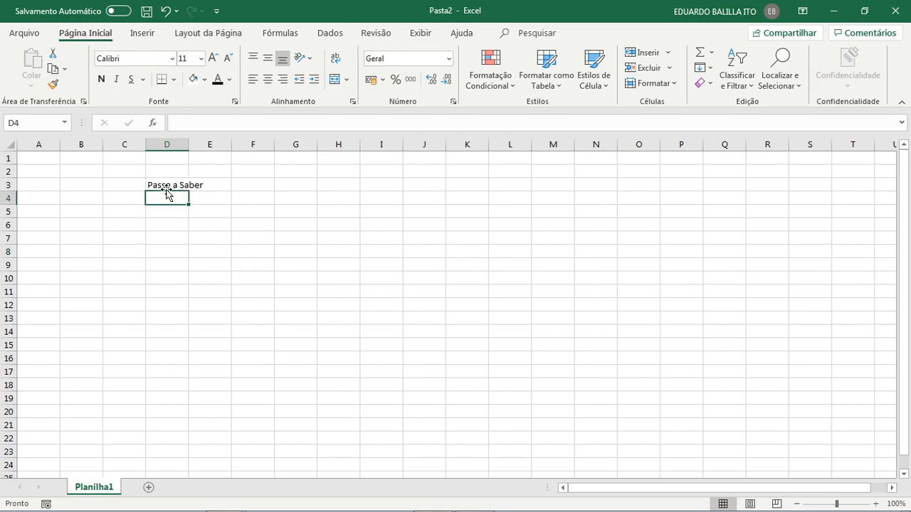
left_click(166, 182)
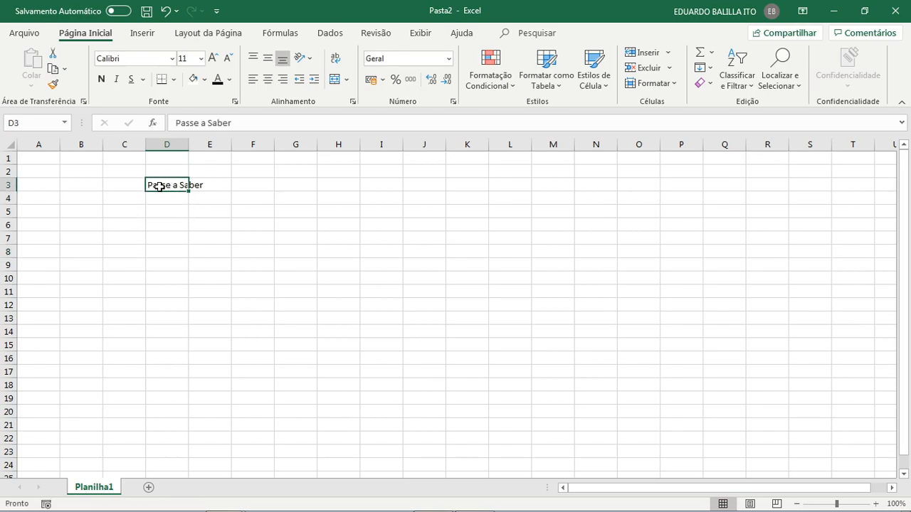
Step: Widen column D until the whole text "Passe a Saber" fits inside cell D3
left_click(875, 504)
left_click(875, 503)
left_click(875, 504)
left_click(876, 504)
left_click(876, 503)
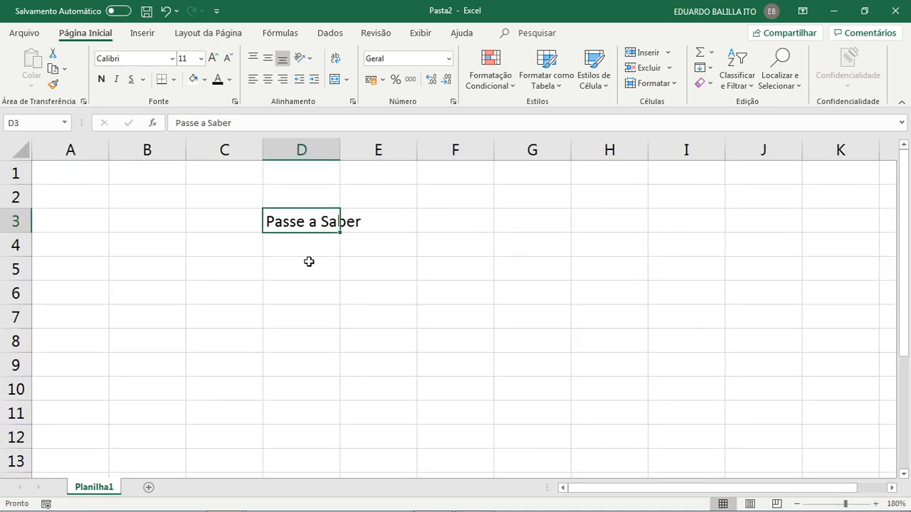
left_click(306, 261)
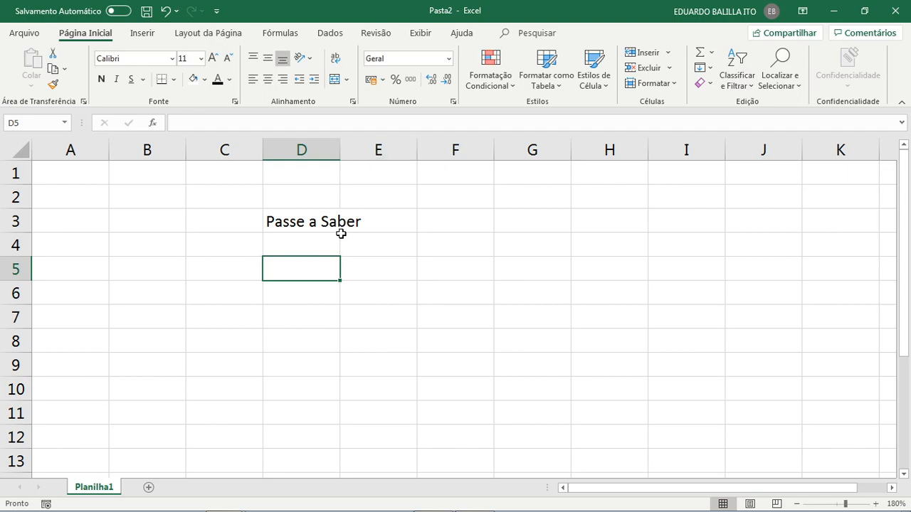
left_click(313, 224)
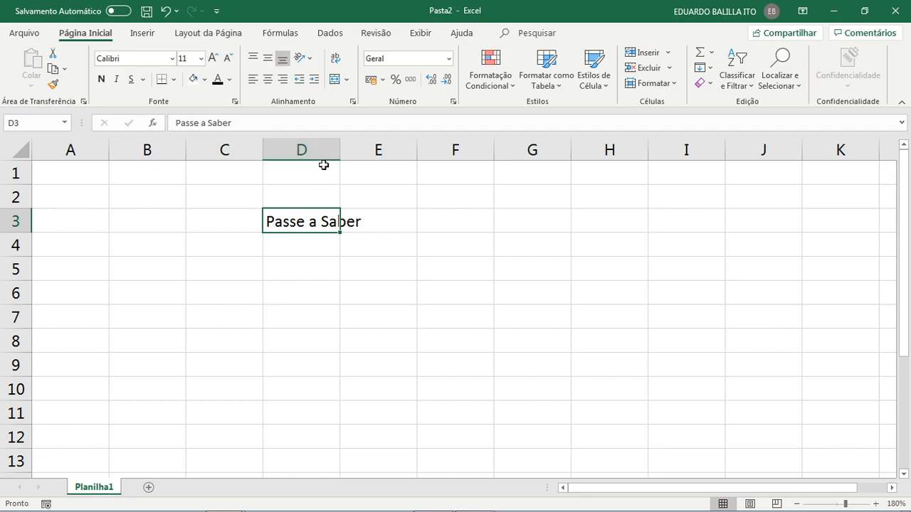
left_click_drag(340, 146, 377, 147)
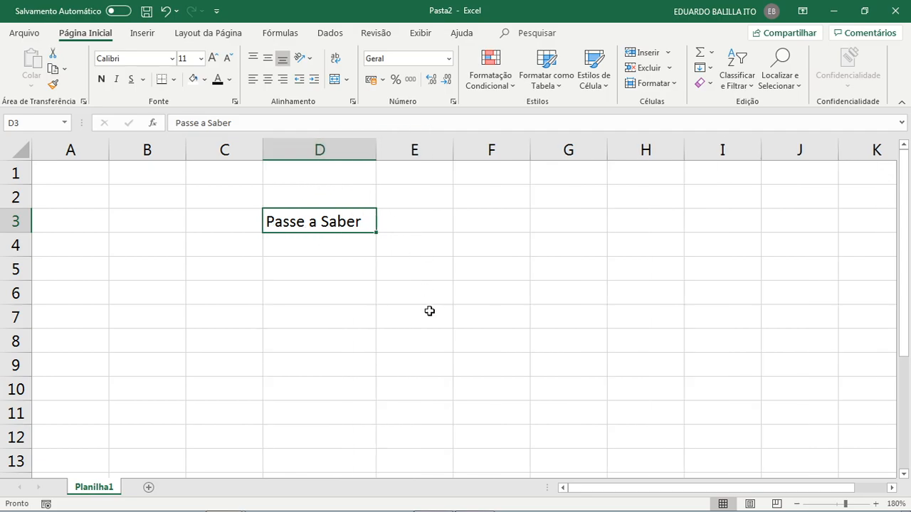
left_click(498, 349)
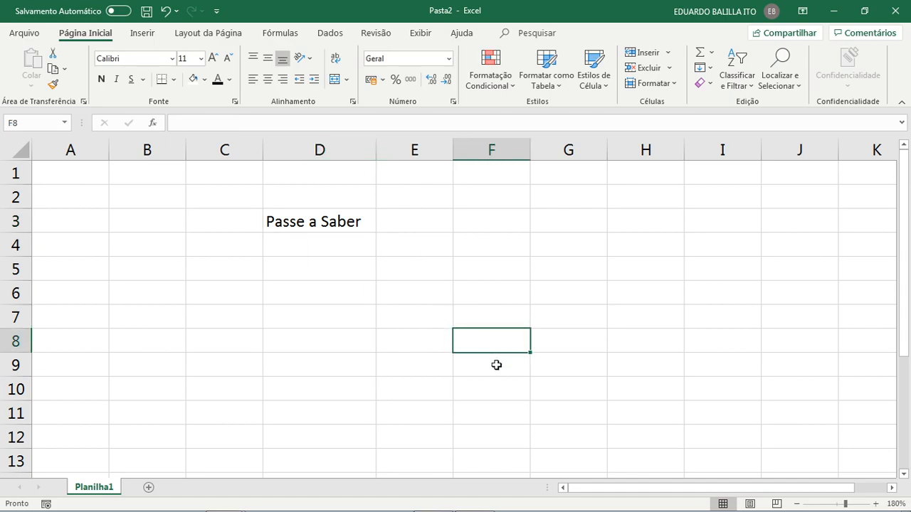
Step: Enter the text "Aula de Excel 01" in cell D4
left_click(289, 249)
type("A")
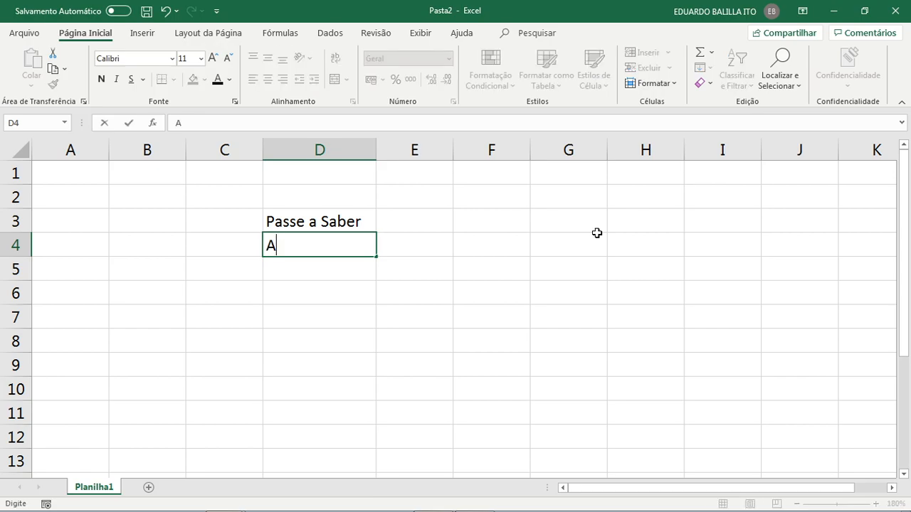
type("ula de Excel 01")
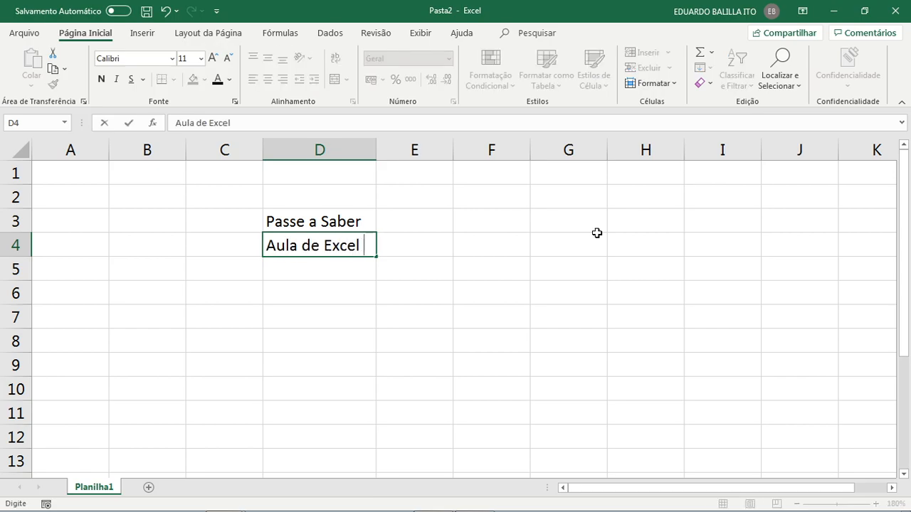
left_click(388, 317)
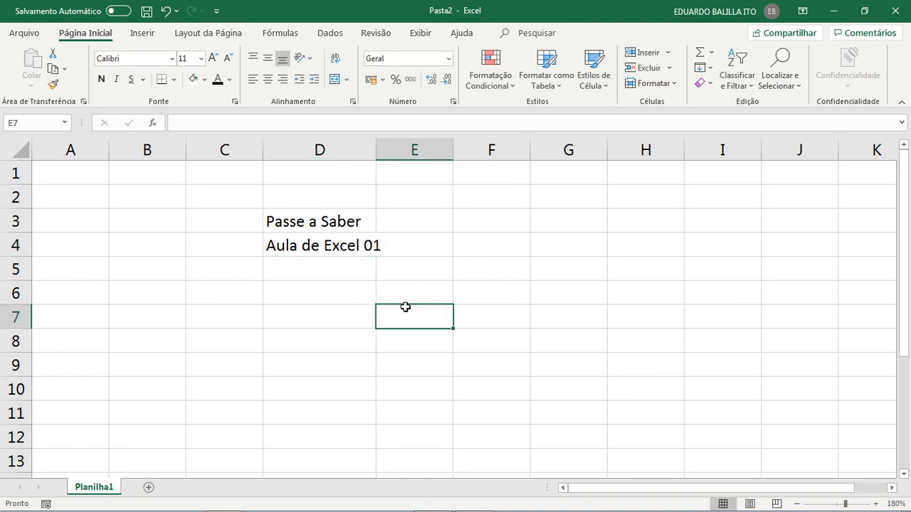
Step: Widen column D well beyond the text in D4, and narrow it to fit that text closely
left_click(313, 249)
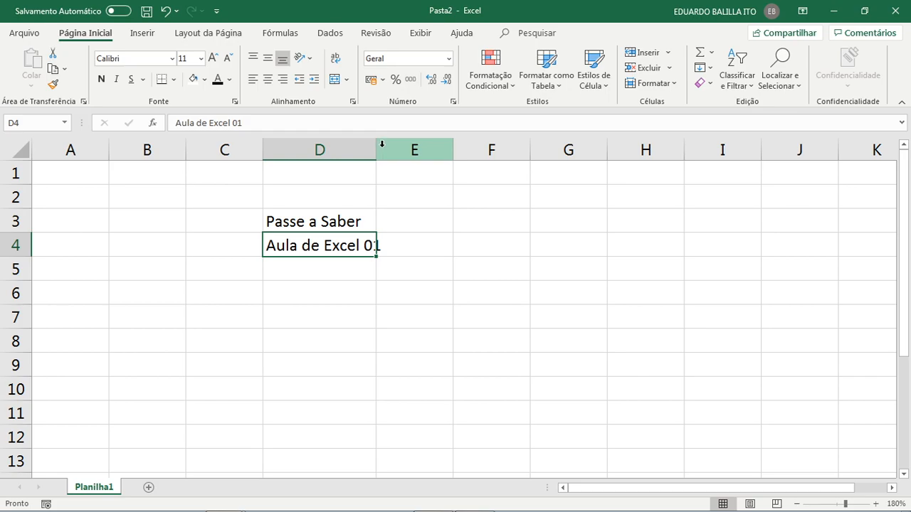
left_click_drag(376, 152, 439, 151)
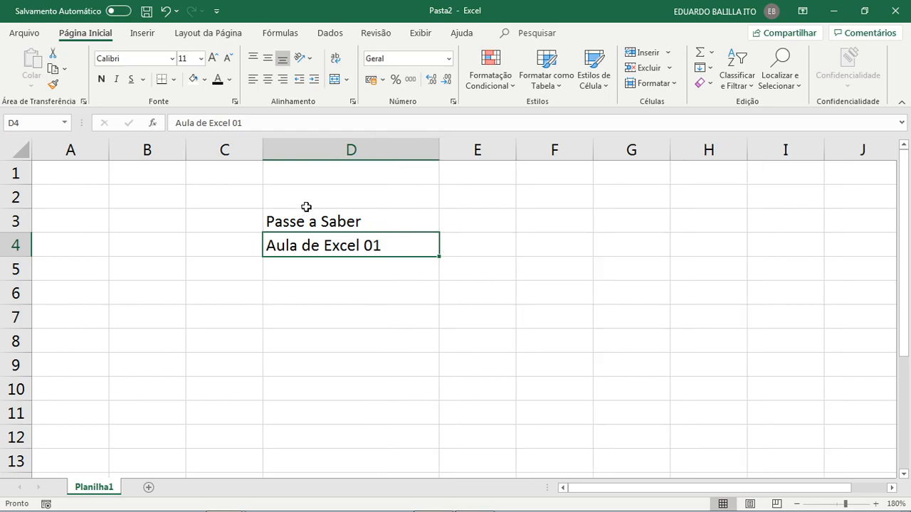
left_click(458, 233)
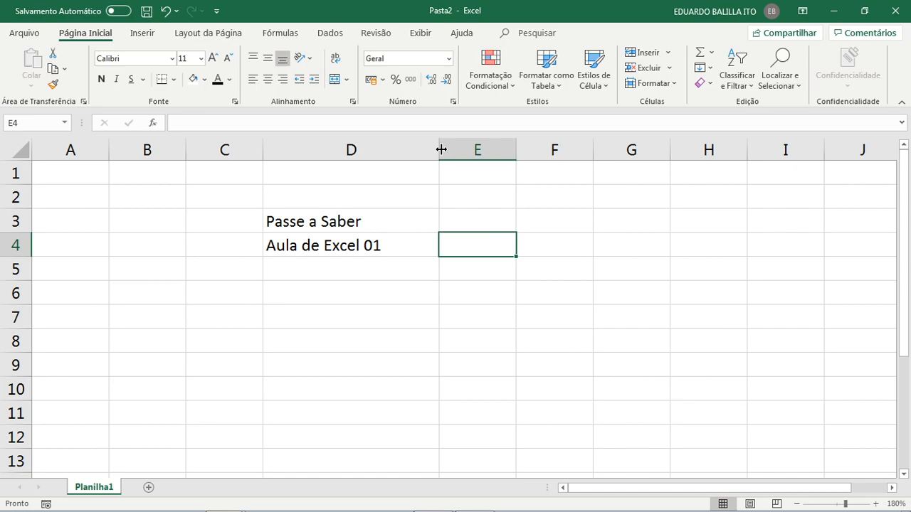
left_click_drag(441, 150, 392, 149)
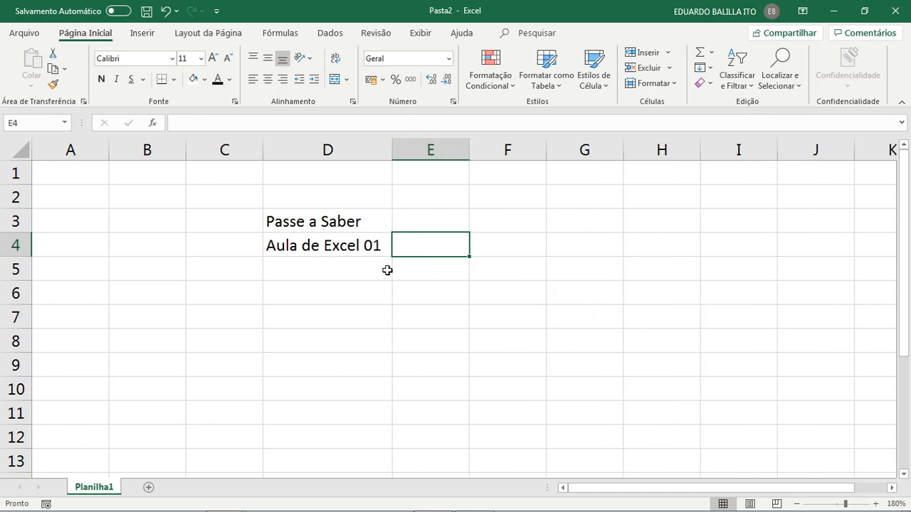
left_click(414, 288)
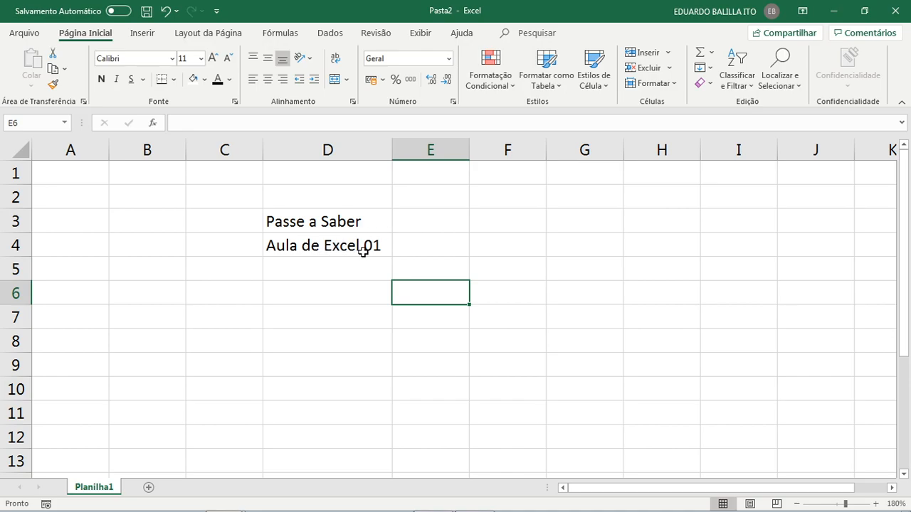
Step: Check the contents of cells D3 and D4, and narrow column D to just fit the text in D3
left_click(388, 246)
left_click(334, 220)
left_click(358, 253)
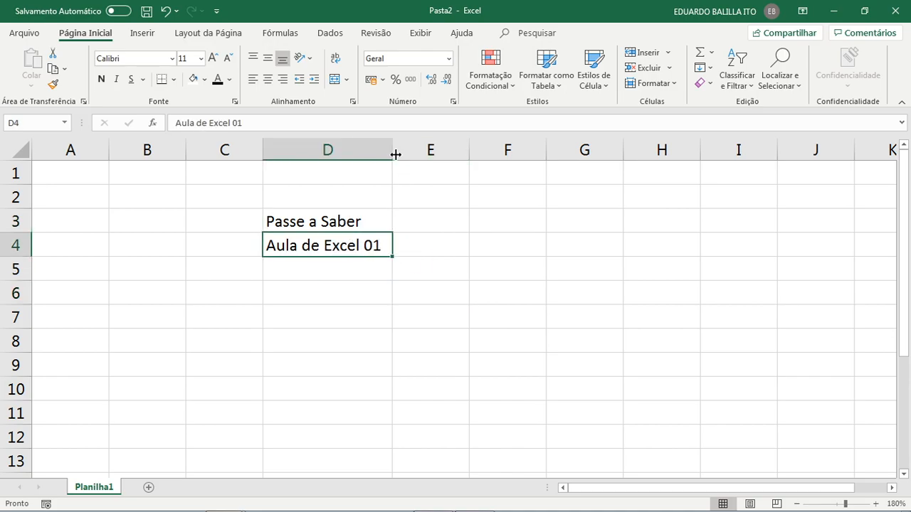
left_click(364, 221)
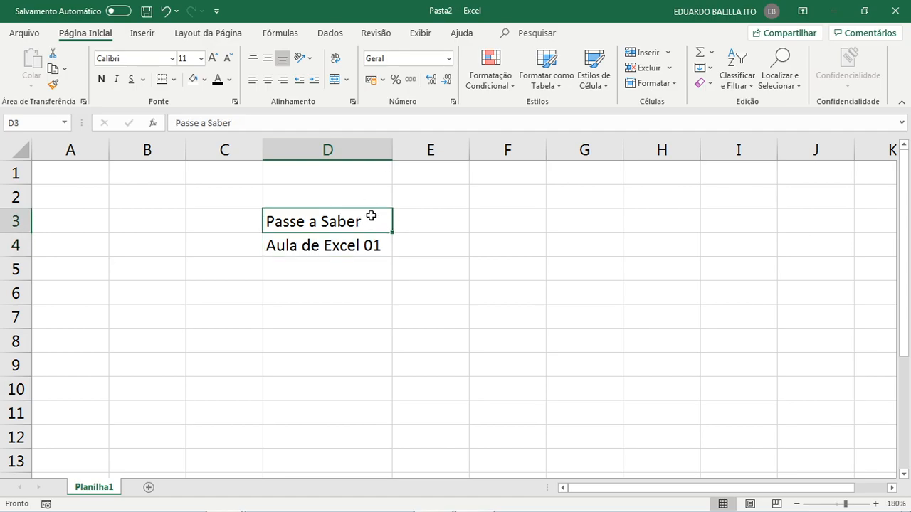
left_click_drag(393, 145, 367, 145)
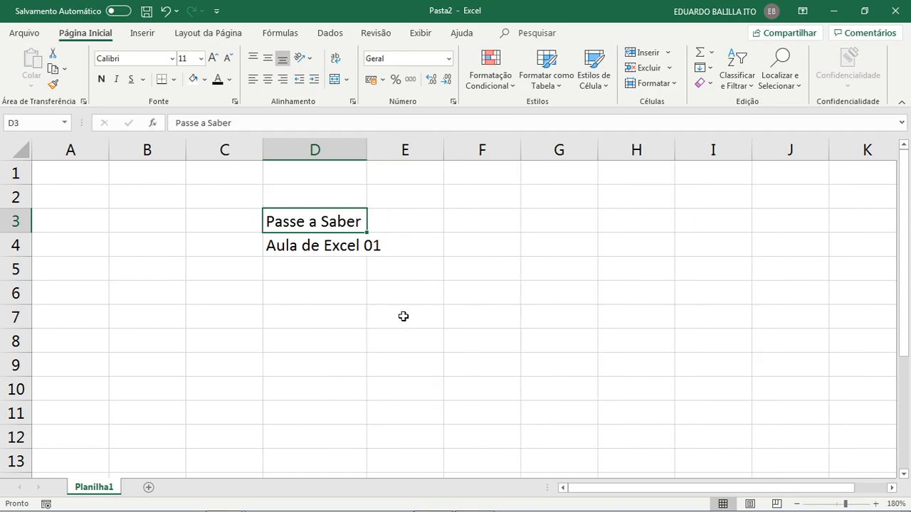
Step: Select cell D4 and AutoFit column D to its longest entry
left_click(387, 248)
left_click(332, 253)
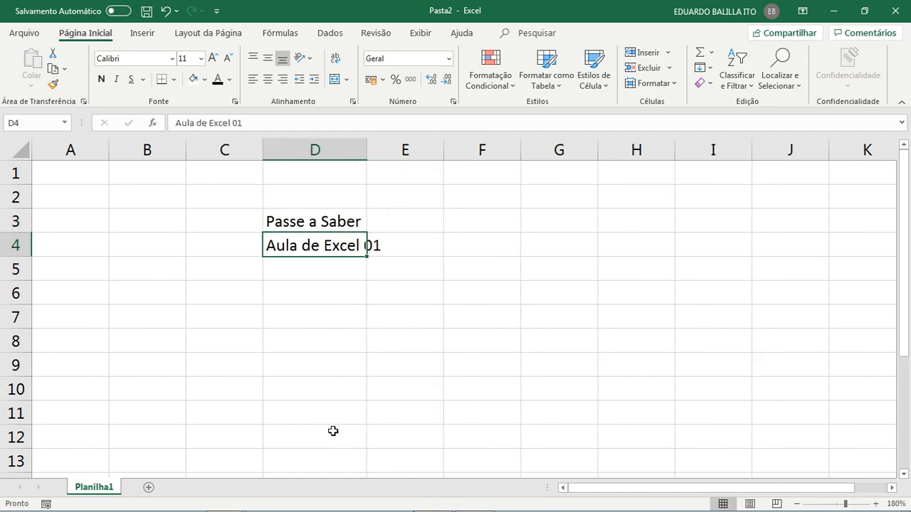
double_click(366, 149)
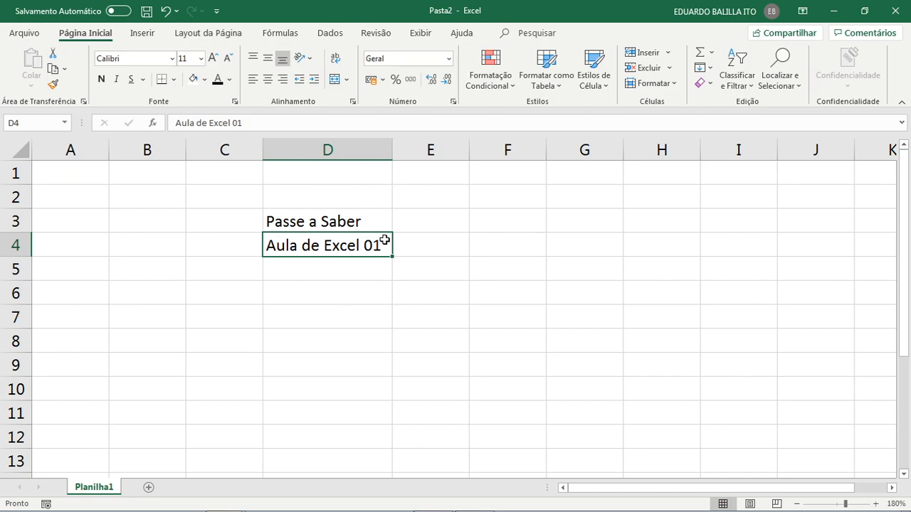
Step: Narrow column D below the width of both texts, and check the neighbouring cells E3 and E4 for content
left_click_drag(392, 149, 341, 149)
left_click(411, 284)
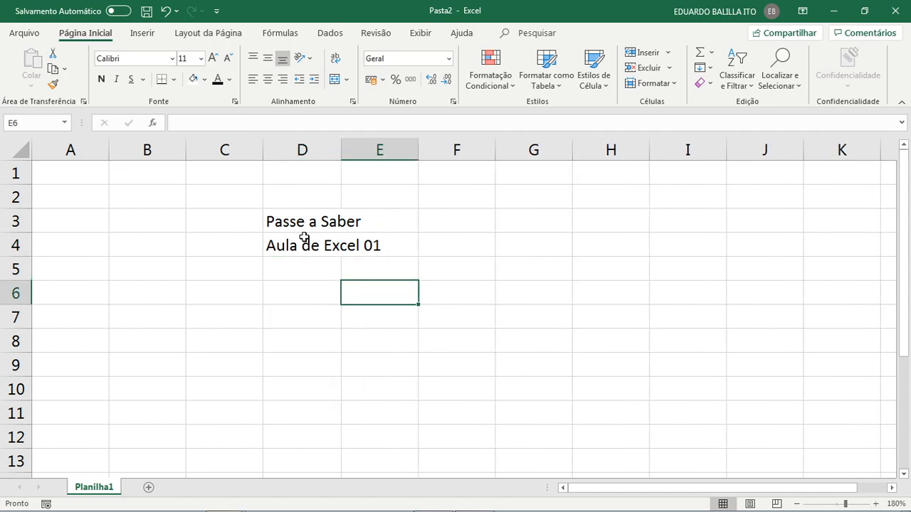
left_click(373, 245)
left_click(380, 227)
left_click(383, 238)
left_click(384, 224)
left_click(389, 292)
Step: Move the text "Aula de Excel 01" from D4 to E3, and check the contents of E3 and D3
left_click(302, 241)
left_click_drag(296, 258, 382, 230)
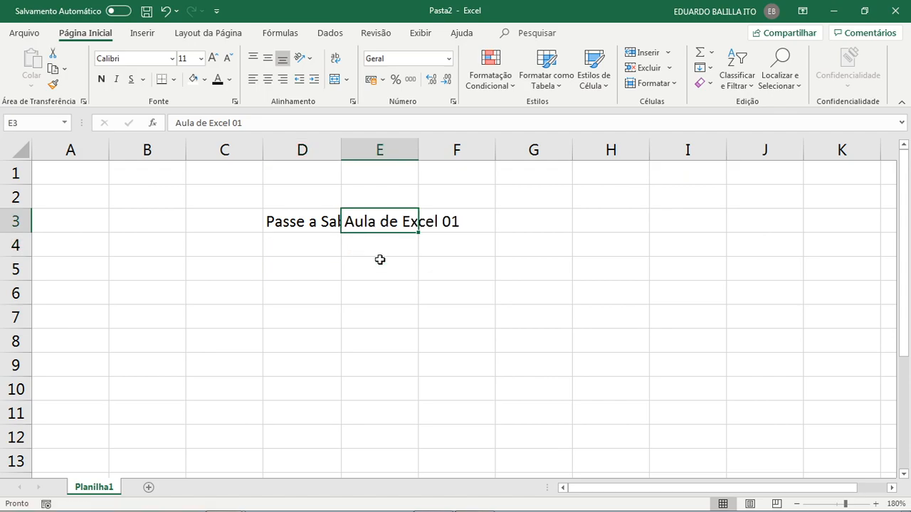
left_click(367, 271)
left_click(357, 223)
left_click(307, 218)
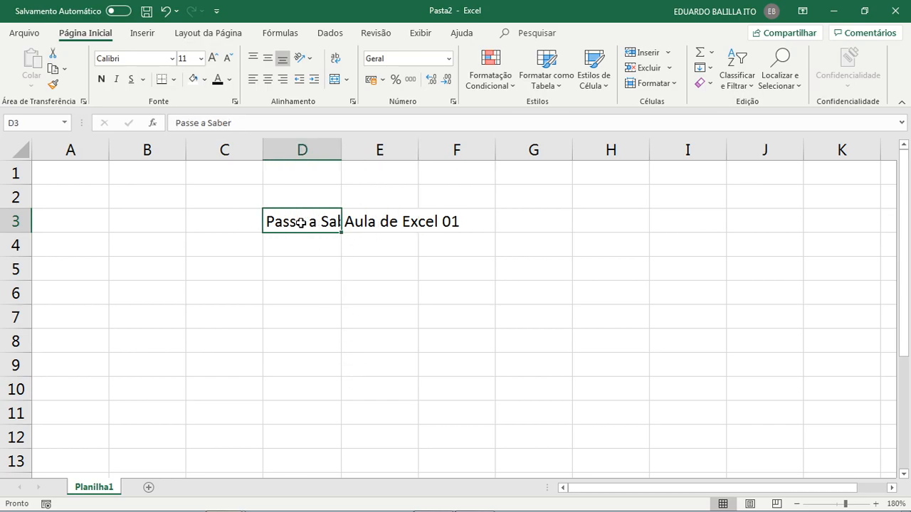
Step: Narrow column D to a few characters, and AutoFit it to the text in D3
left_click_drag(342, 150, 297, 150)
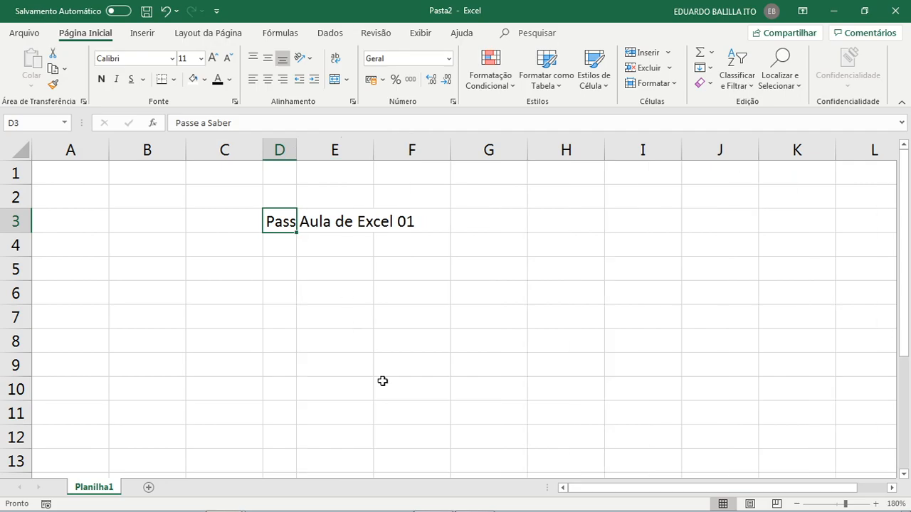
left_click(352, 301)
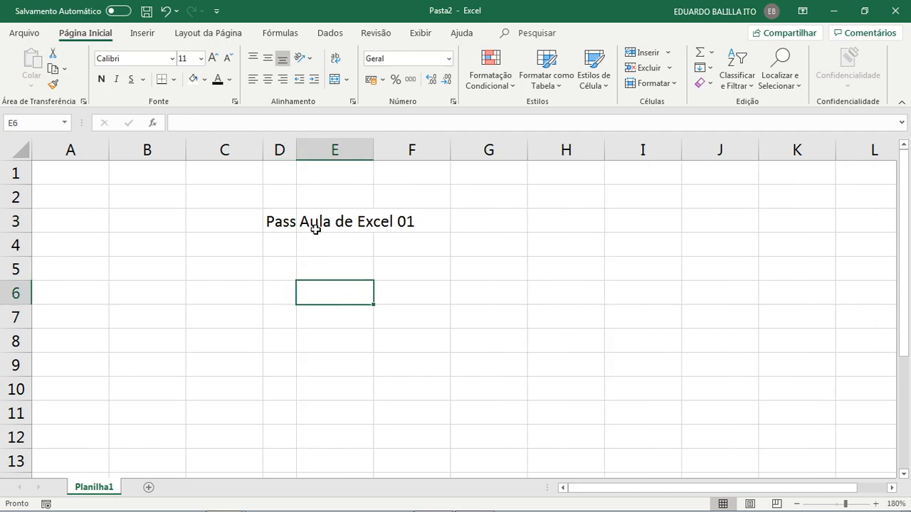
left_click_drag(297, 150, 338, 151)
double_click(337, 150)
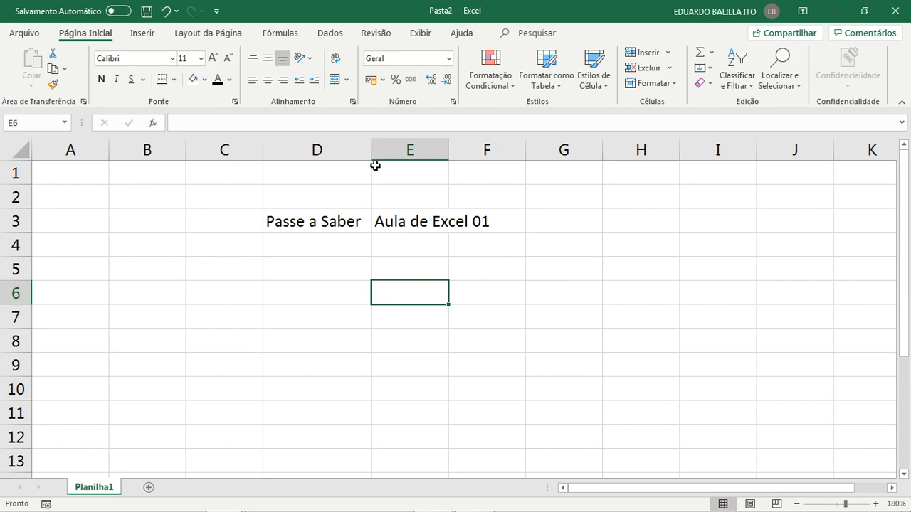
Step: Move the text "Aula de Excel 01" from E3 back to cell D4
left_click(417, 220)
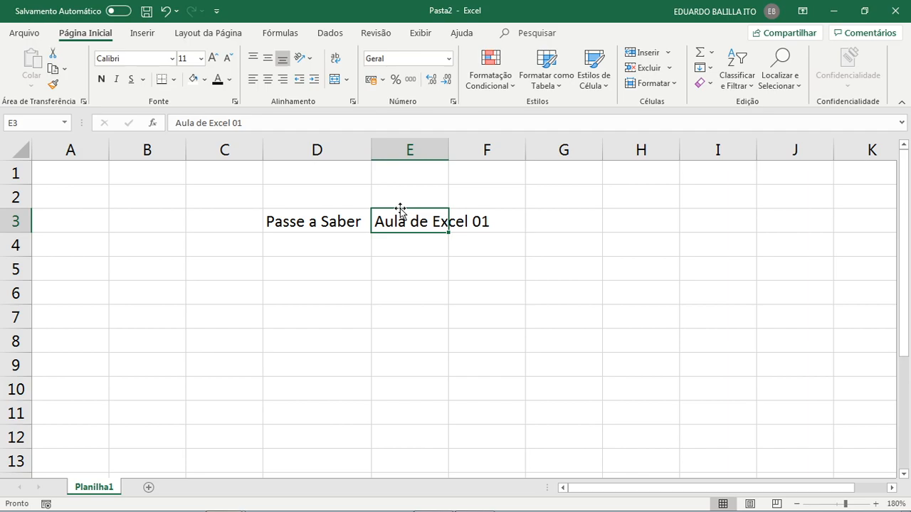
left_click_drag(400, 210, 311, 244)
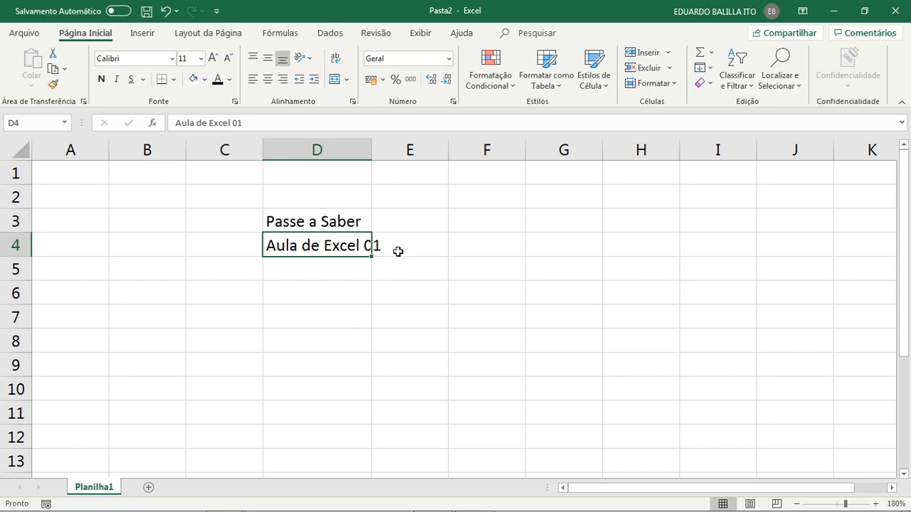
key("Up")
key("Right")
Step: Select the range D3:D4 and move both texts together to G3:G4
left_click_drag(322, 221, 323, 246)
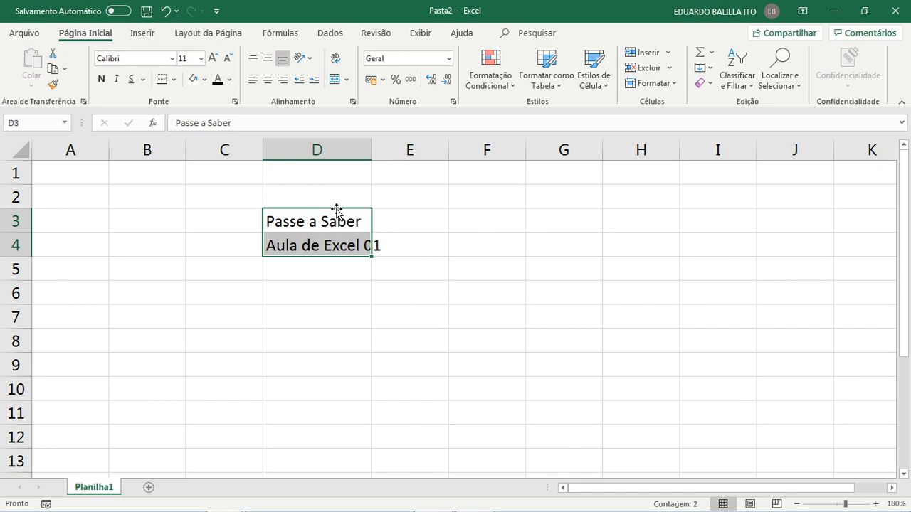
left_click_drag(337, 208, 610, 289)
left_click_drag(652, 258, 607, 231)
left_click(588, 226)
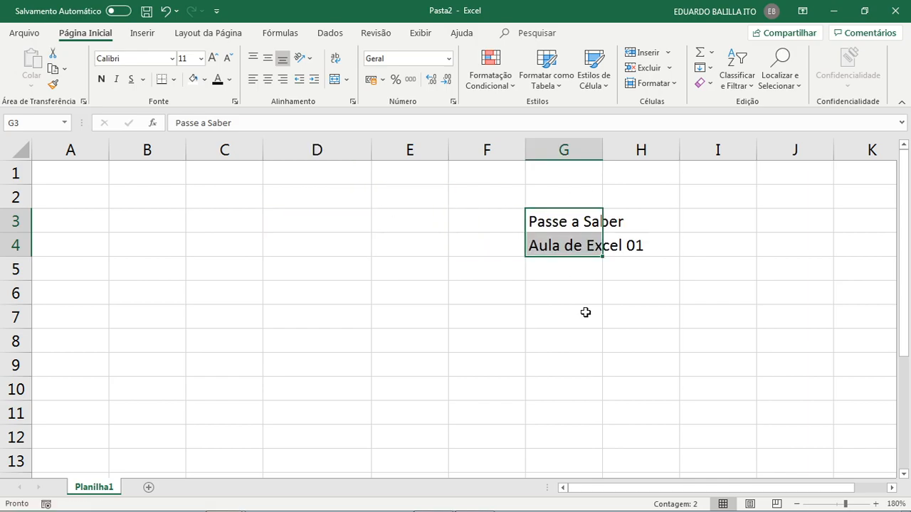
Step: Move the text "Aula de Excel 01" from G4 onto G3, replacing the data there
left_click(573, 216)
left_click(566, 252)
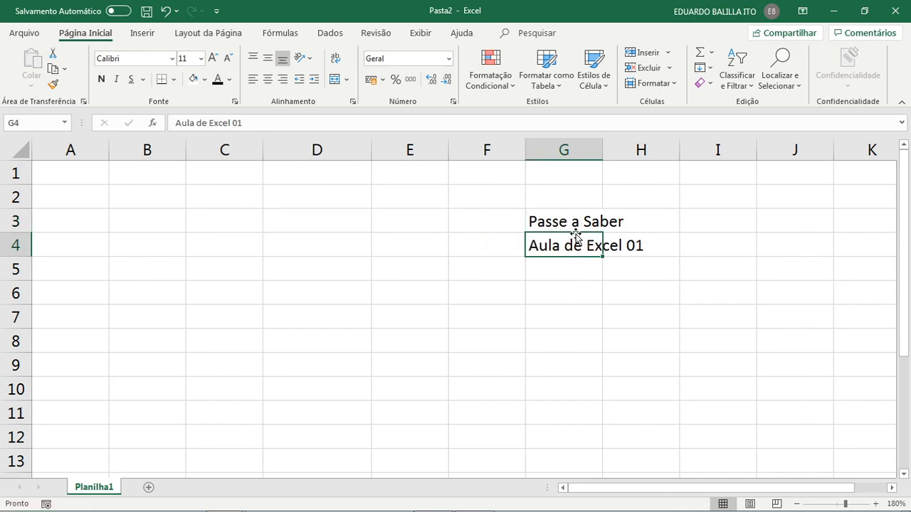
left_click_drag(575, 237, 578, 223)
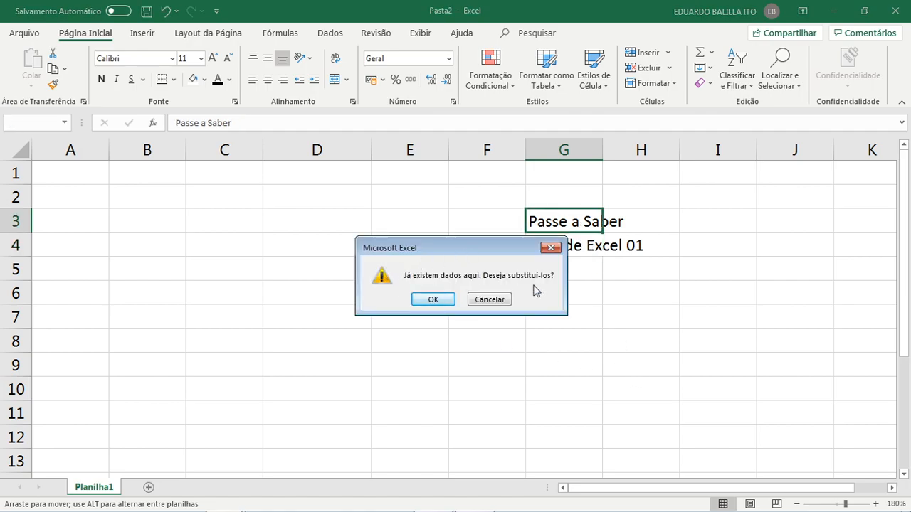
left_click(433, 300)
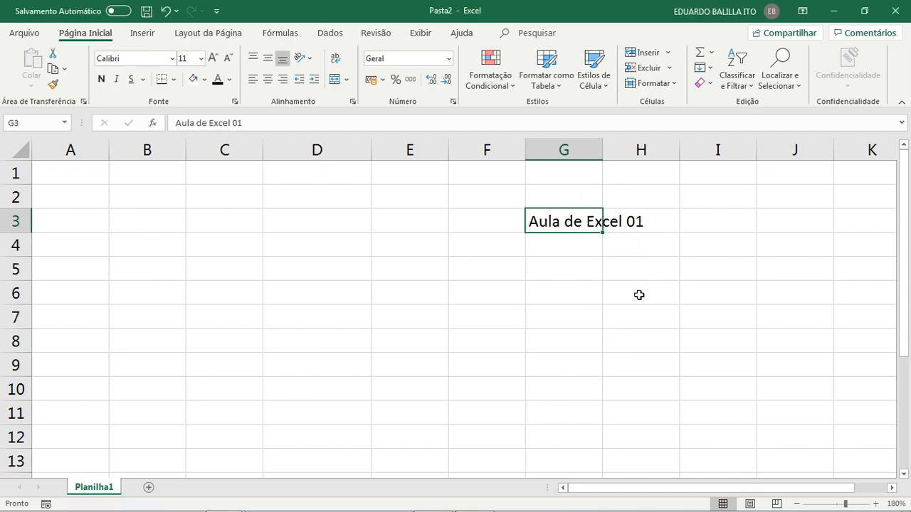
Step: Undo the replacement of G3, and move both texts together from G3:G4 to C3:C4
key("ctrl+z")
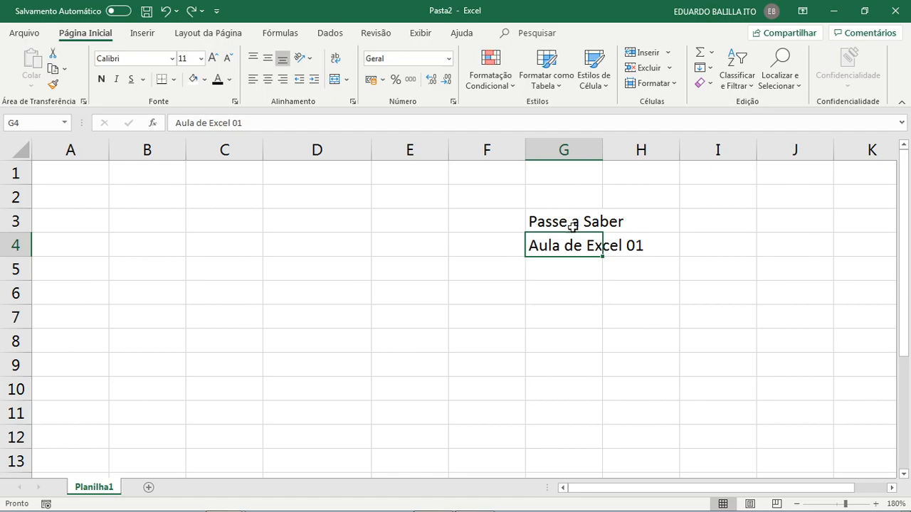
left_click_drag(551, 220, 248, 243)
left_click(585, 260)
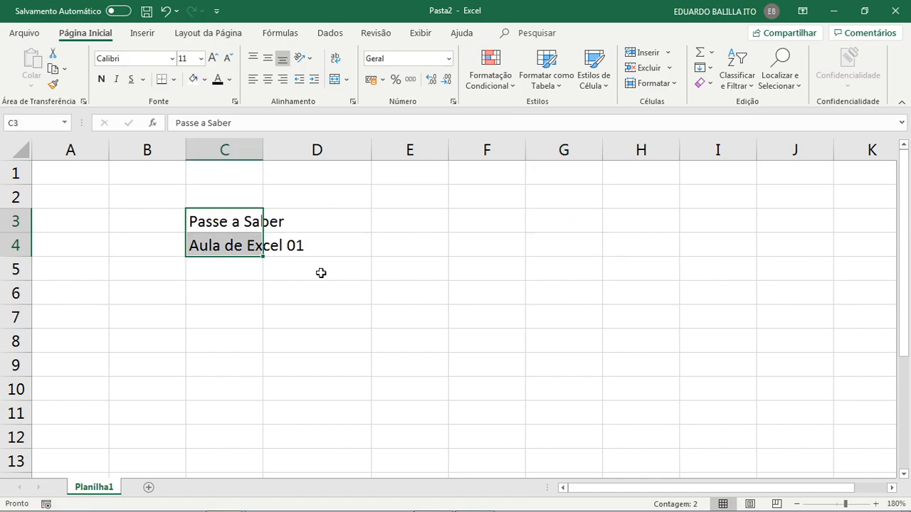
left_click(311, 273)
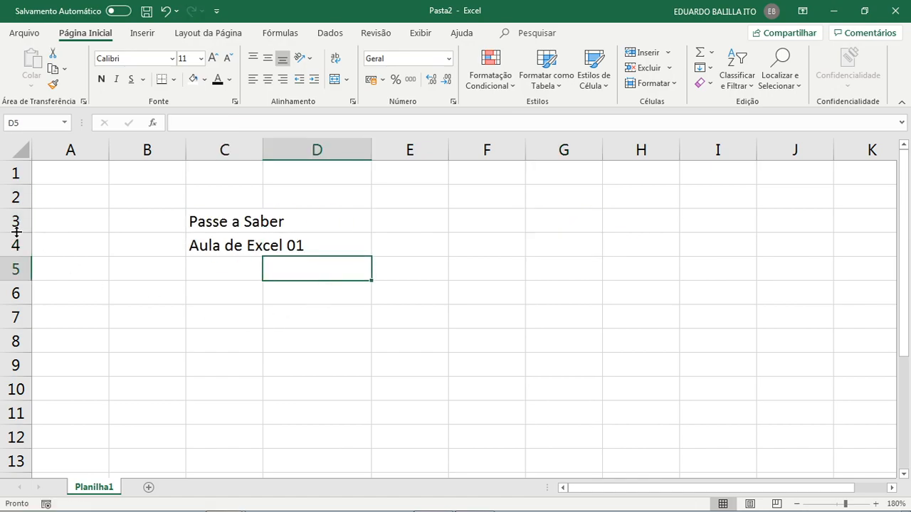
Step: Enlarge the font of the text "Passe a Saber" in C3 step by step to 28 points
left_click(233, 215)
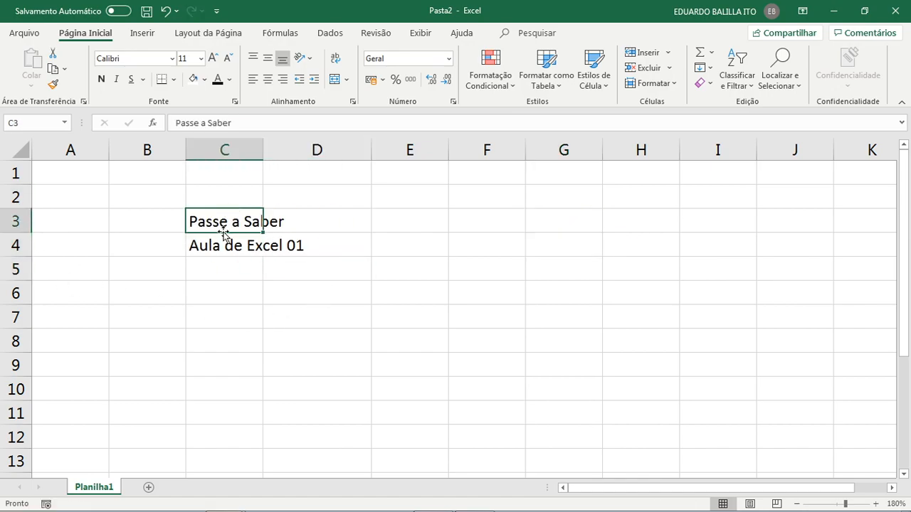
double_click(212, 58)
left_click(212, 58)
double_click(212, 58)
left_click(212, 58)
double_click(212, 58)
left_click(212, 58)
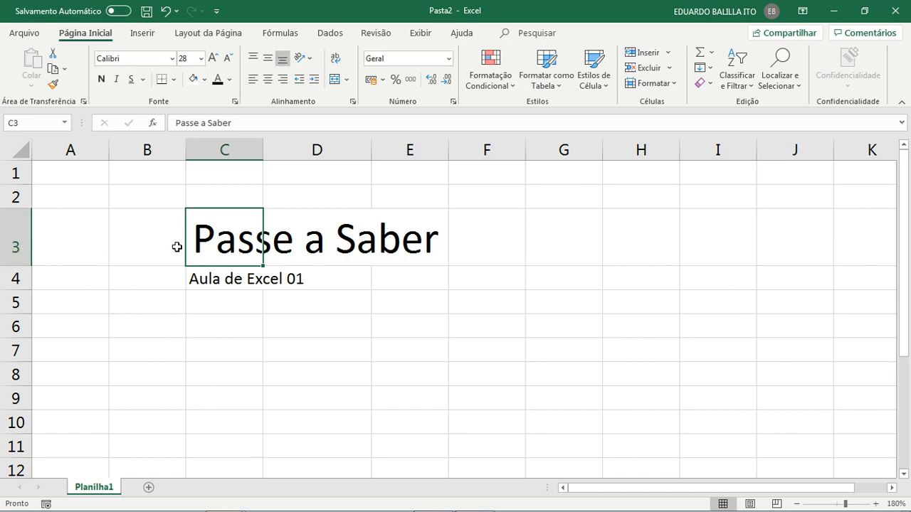
left_click(69, 261)
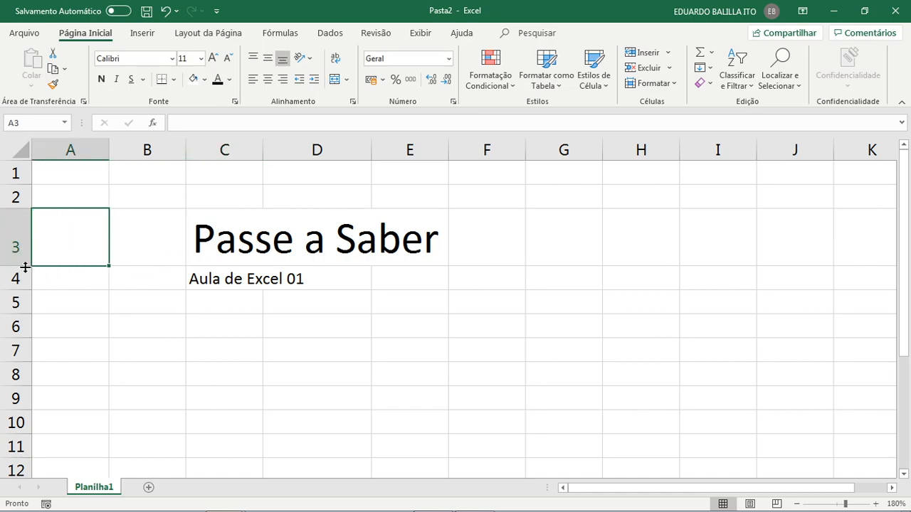
Step: Reduce the font size of the text in C3 step by step to 12 points
left_click(216, 248)
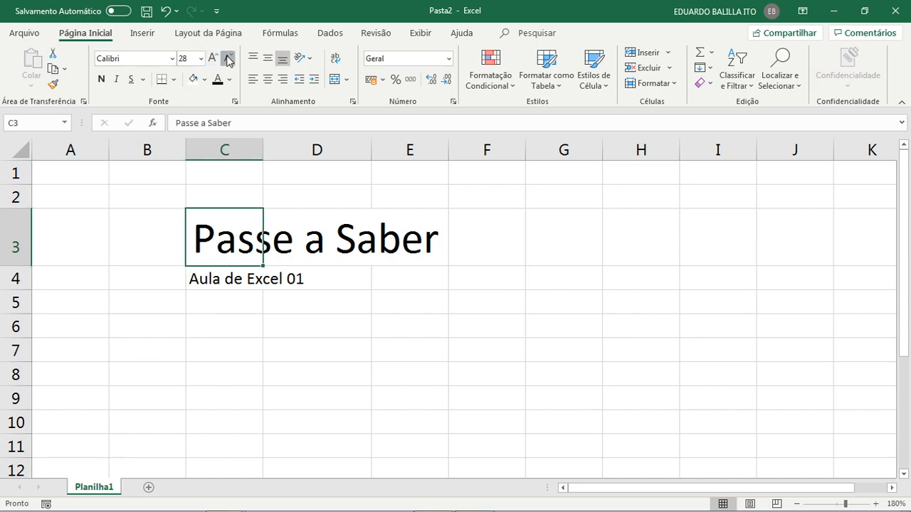
left_click(228, 58)
left_click(228, 58)
left_click(228, 57)
left_click(228, 58)
left_click(228, 57)
left_click(228, 58)
left_click(227, 58)
left_click(228, 58)
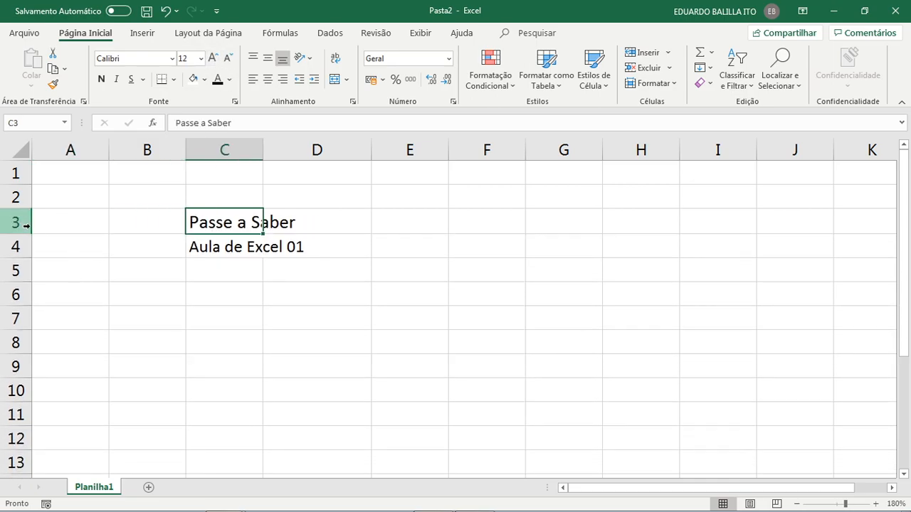
Step: Enlarge the text in C3 to 26 points, and manually shrink row 3 until it cuts off the text
left_click(213, 59)
left_click(214, 59)
left_click(213, 58)
left_click(214, 59)
left_click(214, 58)
left_click(214, 59)
left_click(214, 59)
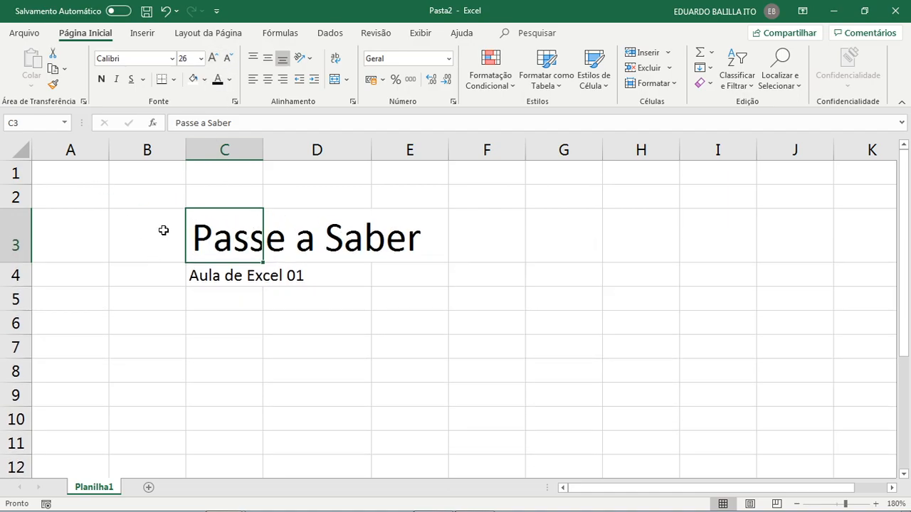
left_click_drag(25, 264, 37, 244)
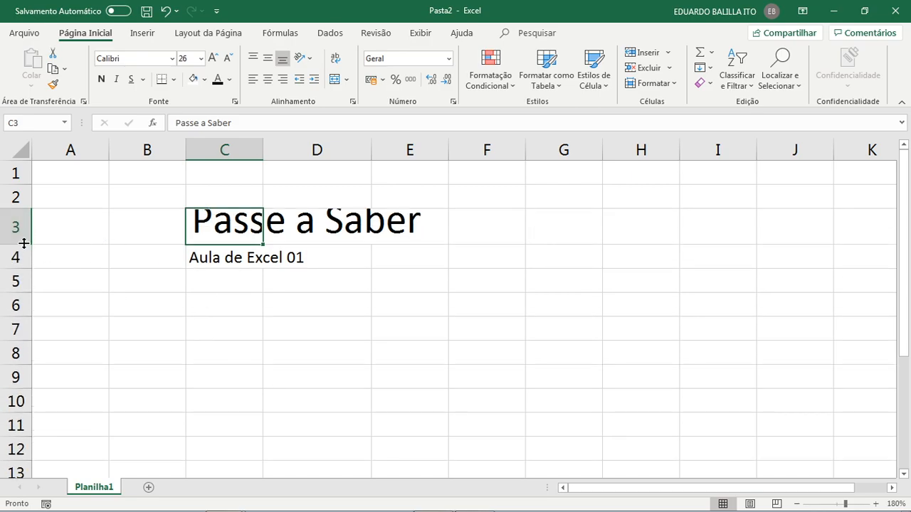
mouse_move(23, 245)
left_mouse_down()
mouse_move(21, 278)
mouse_move(23, 249)
left_mouse_up()
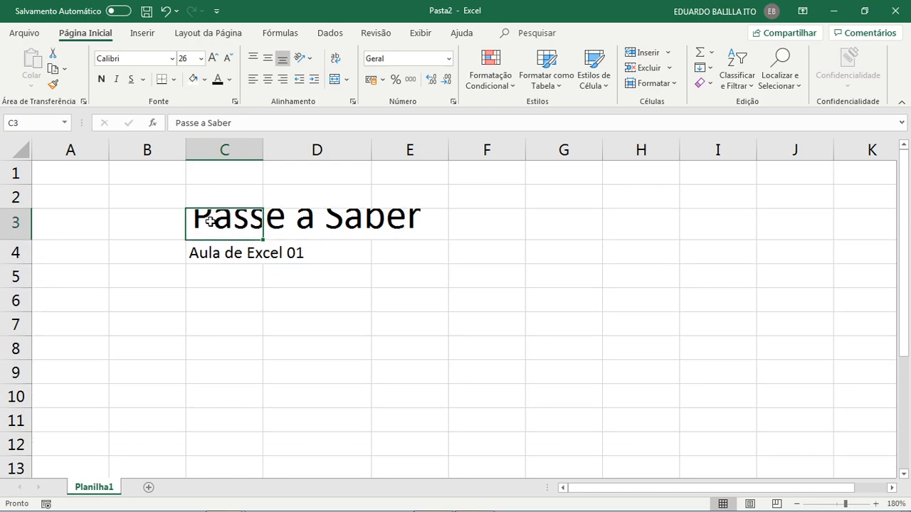
Step: With row 3's height fixed, enlarge the text in C3 by several sizes and reduce it to 20 points
left_click(212, 58)
left_click(212, 57)
left_click(212, 58)
left_click(212, 58)
left_click(227, 60)
left_click(228, 60)
left_click(227, 60)
left_click(228, 60)
left_click(228, 60)
left_click(227, 60)
left_click(227, 59)
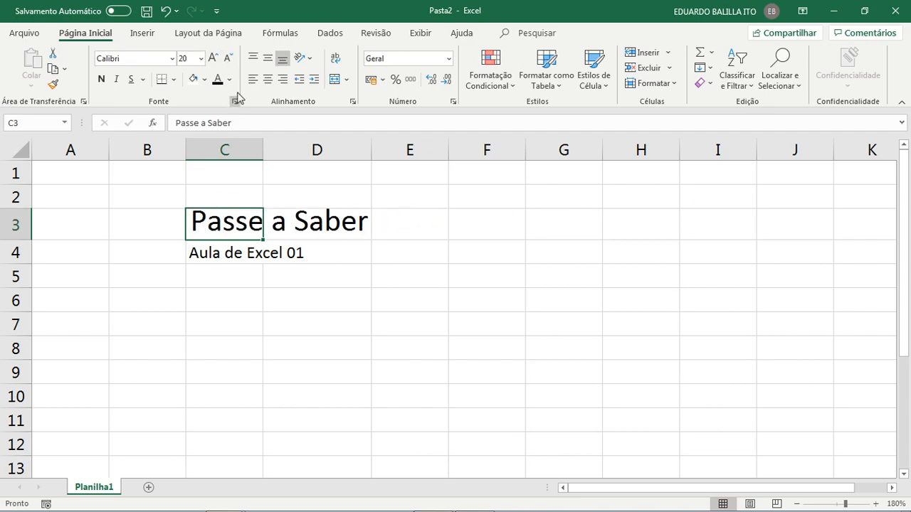
Step: Reduce the text in C3 four sizes further, and enlarge it again by four sizes
left_click(227, 59)
left_click(227, 58)
left_click(227, 58)
left_click(227, 59)
left_click(212, 58)
left_click(212, 59)
left_click(212, 58)
left_click(212, 58)
Step: Undo the latest font size changes in C3 back to 18 points, and redo the undone changes
key("ctrl+z")
key("ctrl+z")
key("ctrl+z")
key("ctrl+z")
key("ctrl+z")
key("ctrl+z")
key("ctrl+z")
key("ctrl+z")
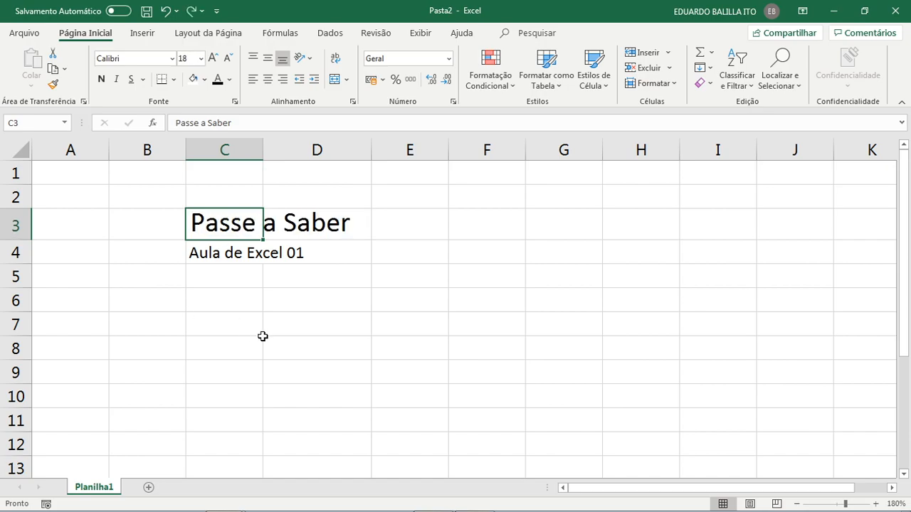
key("ctrl+y")
key("ctrl+y")
key("ctrl+y")
key("ctrl+y")
key("ctrl+y")
key("ctrl+y")
Step: Undo further back through the font size and row height changes of C3, and redo a few of them
key("ctrl+z")
key("ctrl+z")
key("ctrl+z")
key("ctrl+z")
key("ctrl+z")
key("ctrl+z")
key("ctrl+z")
key("ctrl+z")
key("ctrl+z")
key("ctrl+z")
key("ctrl+y")
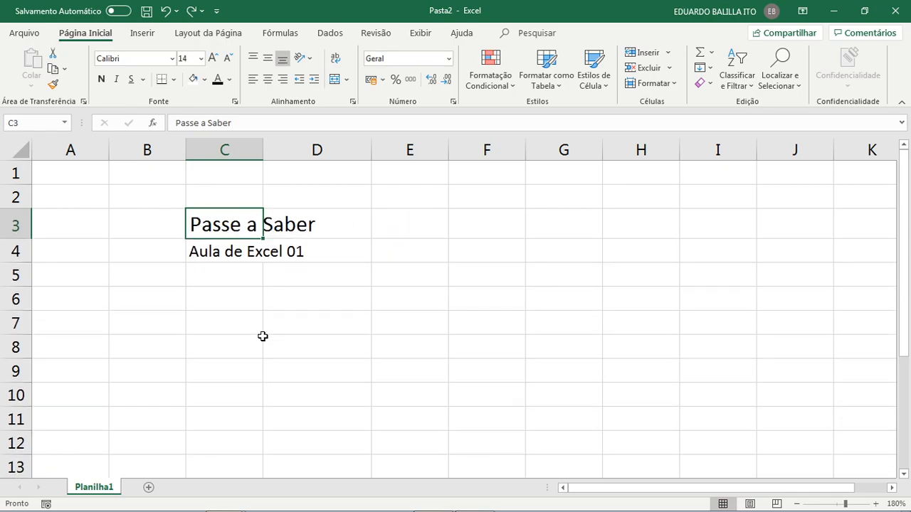
key("ctrl+y")
key("ctrl+y")
key("ctrl+y")
Step: Reduce the text in C3 to 12 points, and AutoFit column C to its longest text
left_click(228, 57)
left_click(228, 57)
left_click(229, 57)
left_click(228, 56)
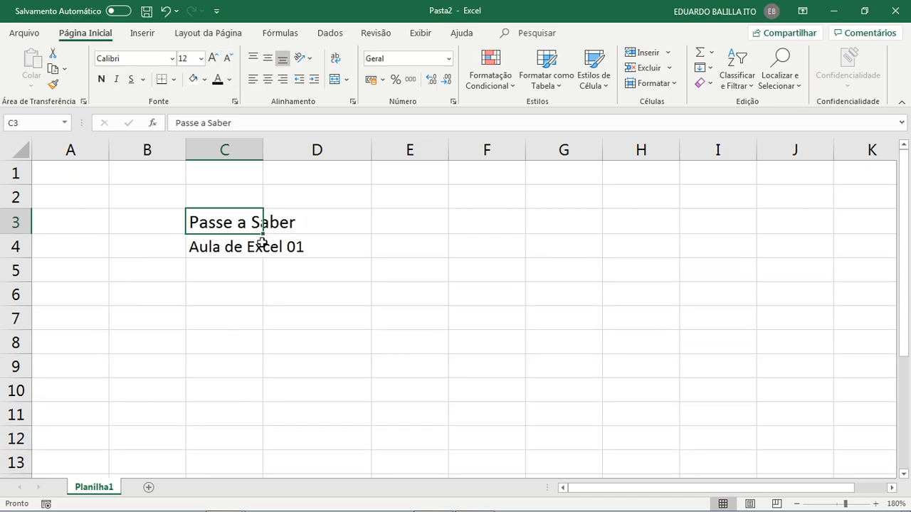
left_click(268, 292)
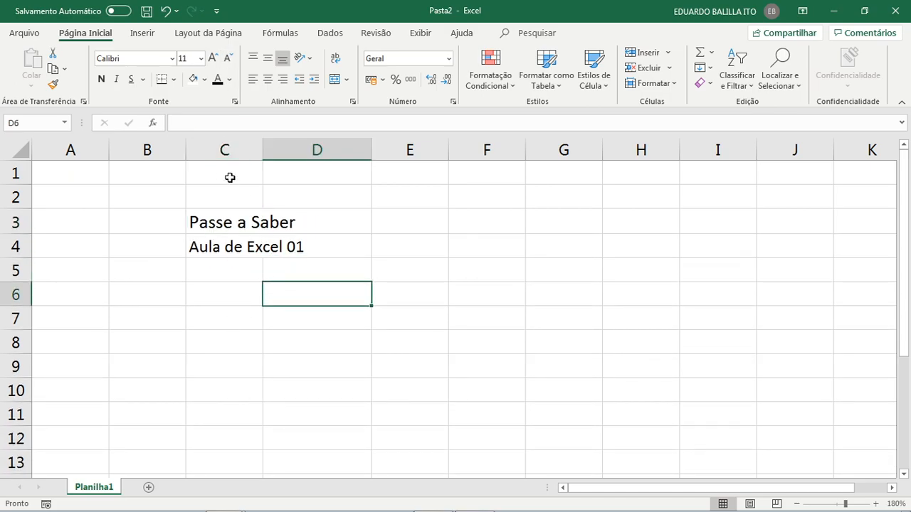
double_click(263, 144)
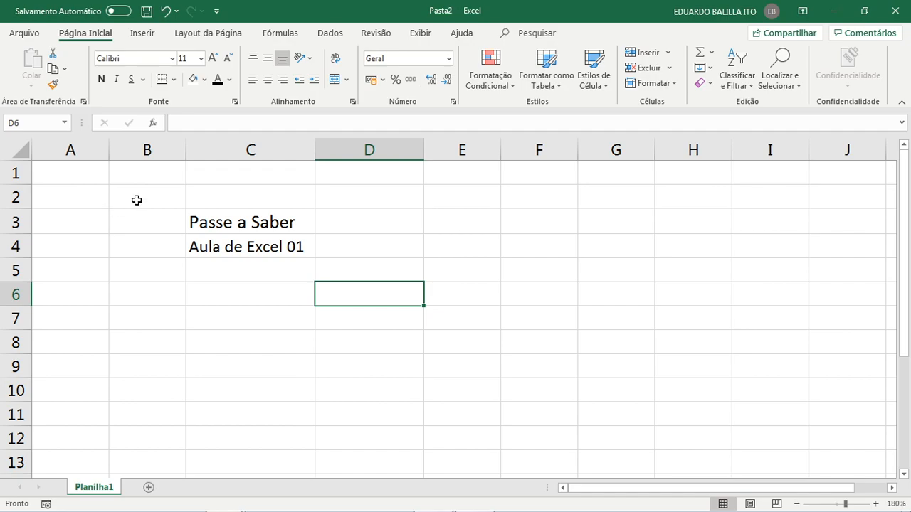
Step: Select the range C3:C4 and change its font to Berlin Sans FB
left_click(290, 223)
left_click(247, 239)
left_click(254, 221)
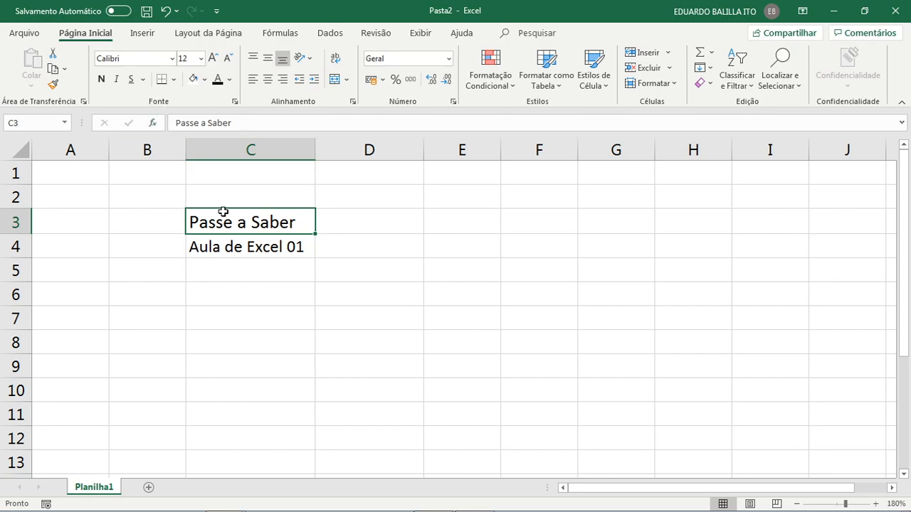
key("shift+Down")
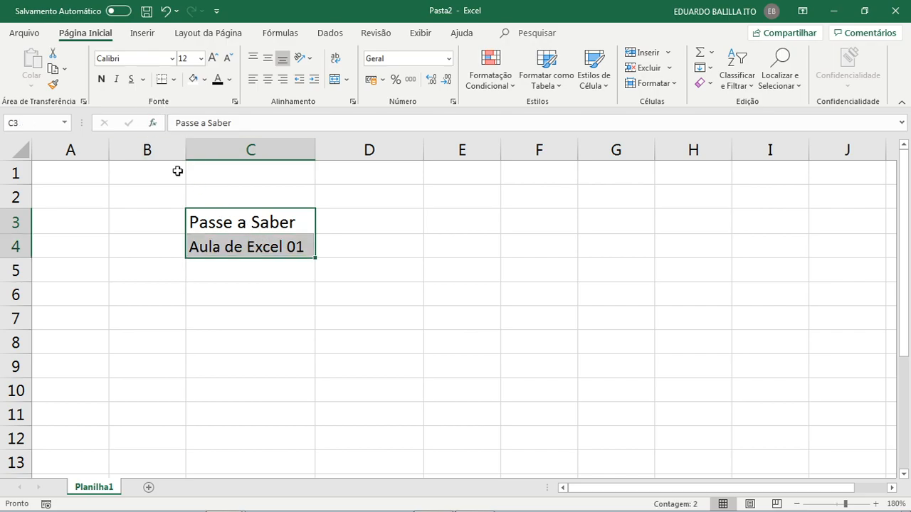
left_click(171, 60)
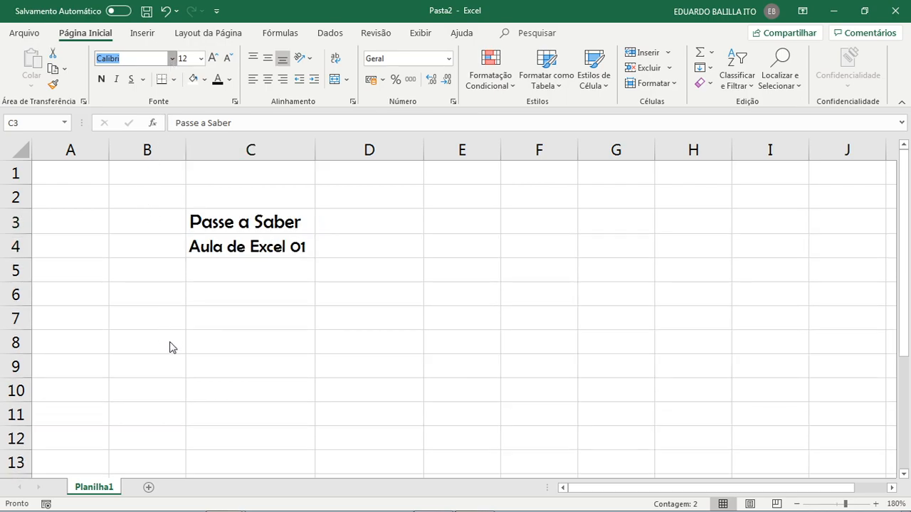
left_click(169, 345)
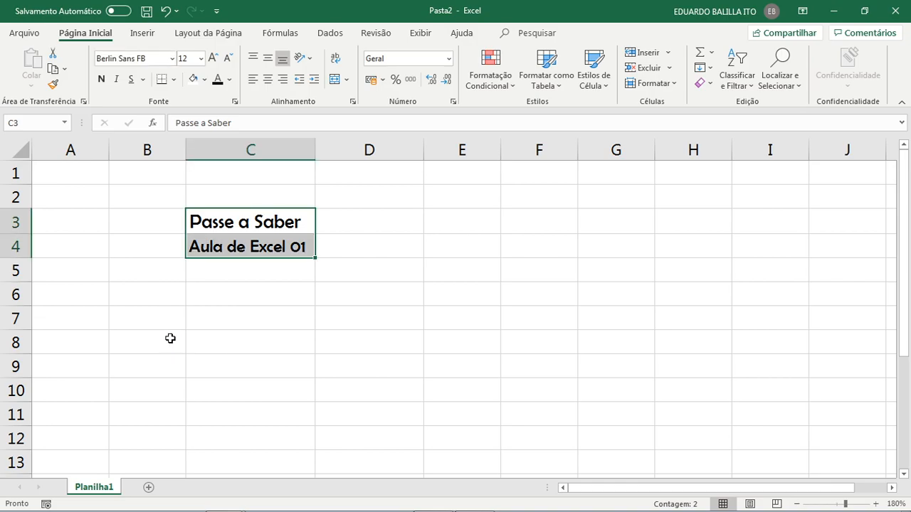
Step: Set the font size of C3:C4 to 22
left_click(184, 58)
type("22")
key("Return")
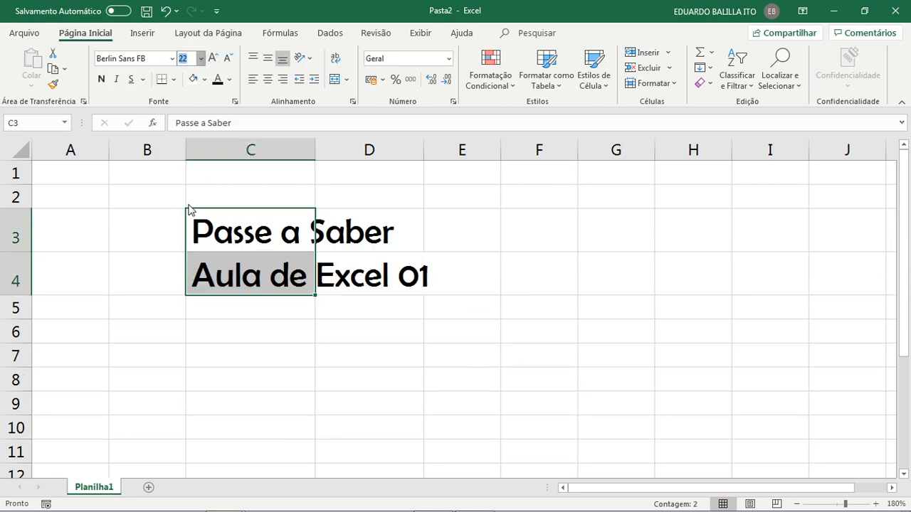
Step: Bring the font size of C3:C4 down below 10 points, and increase it step by step to 14
key("ctrl+z")
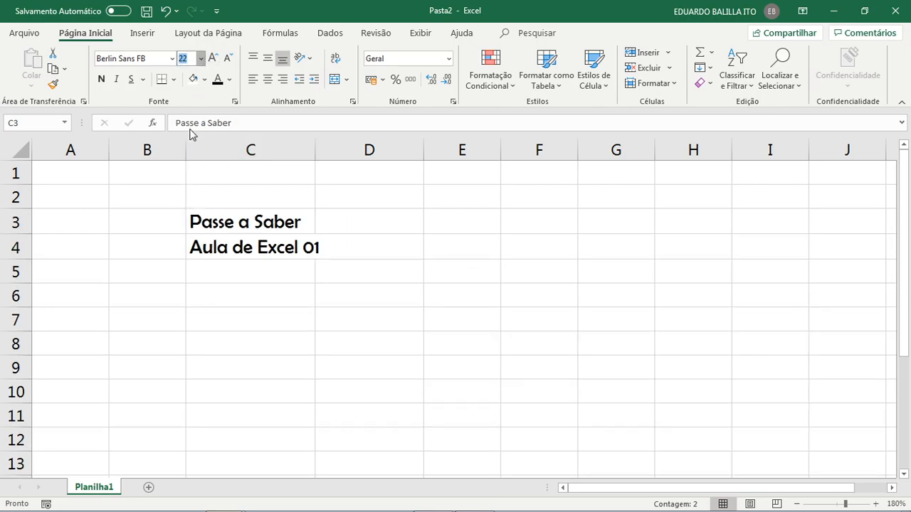
left_click(195, 94)
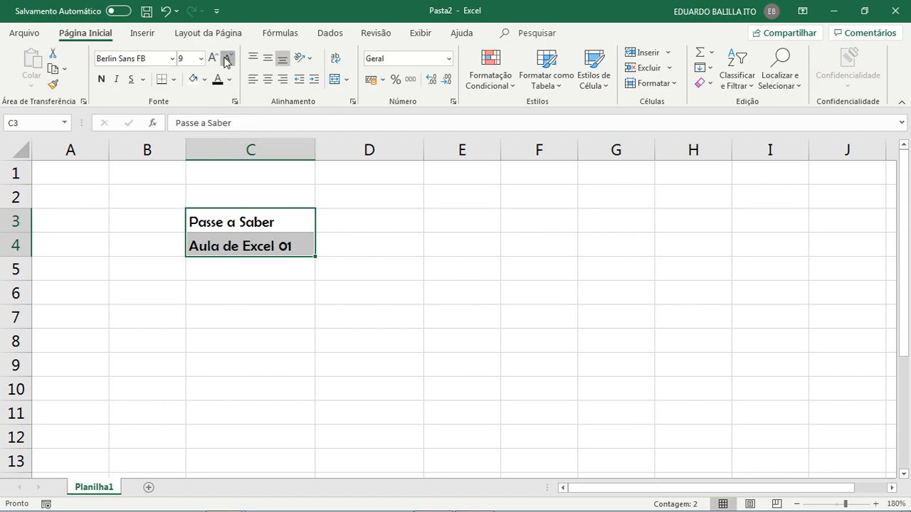
left_click(226, 60)
left_click(212, 57)
left_click(212, 57)
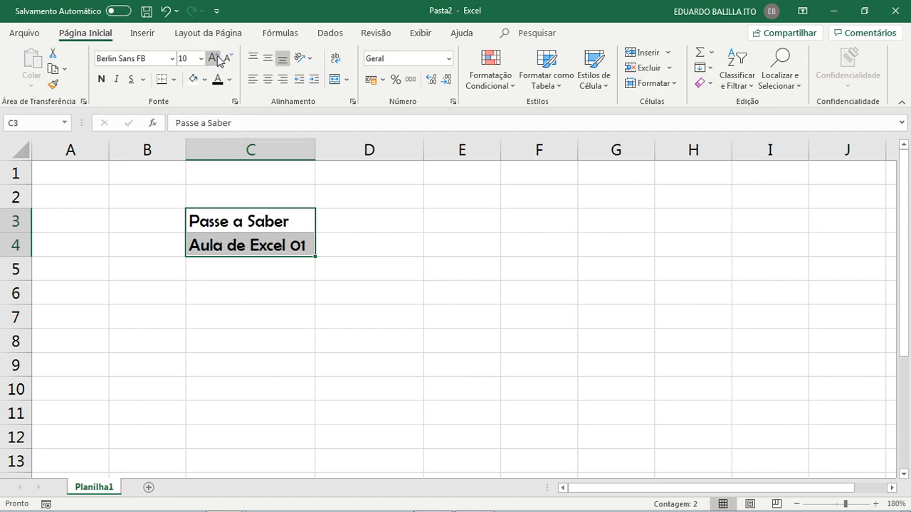
left_click(212, 57)
left_click(212, 58)
left_click(212, 57)
Step: Set the font size of C3:C4 to the custom value 13
left_click(201, 62)
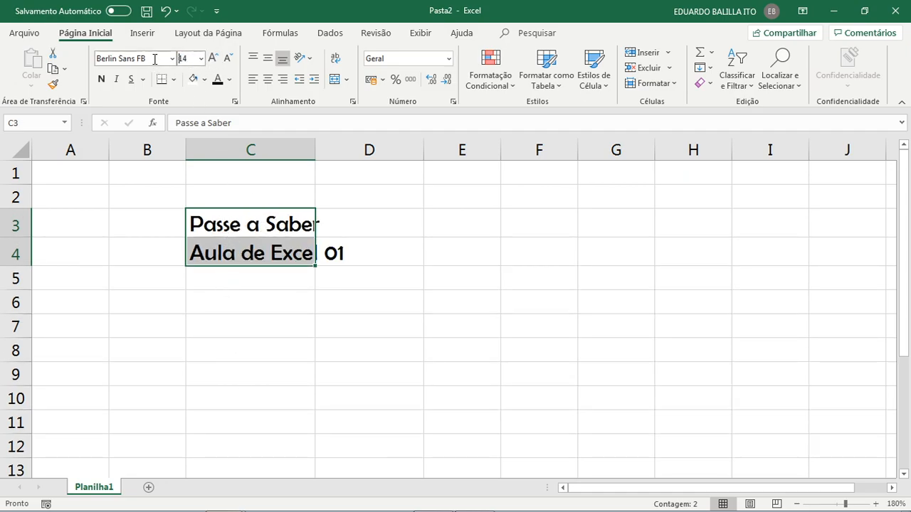
key("BackSpace")
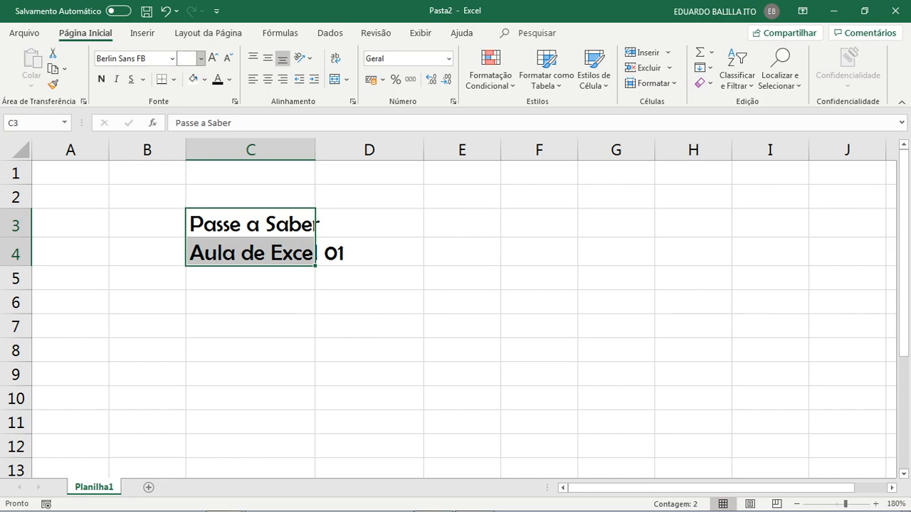
type("13")
key("Return")
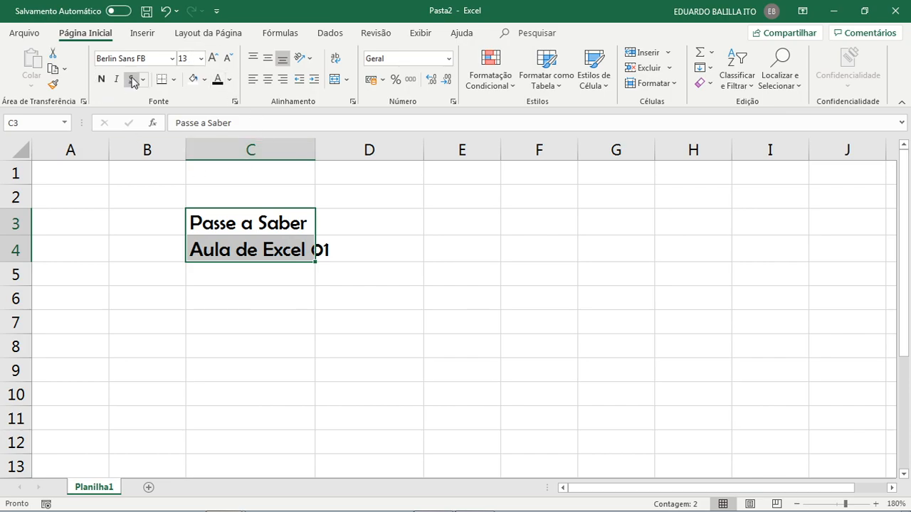
Step: Try bold and italic on the texts in C3:C4, remove both, and apply a single underline
left_click(102, 81)
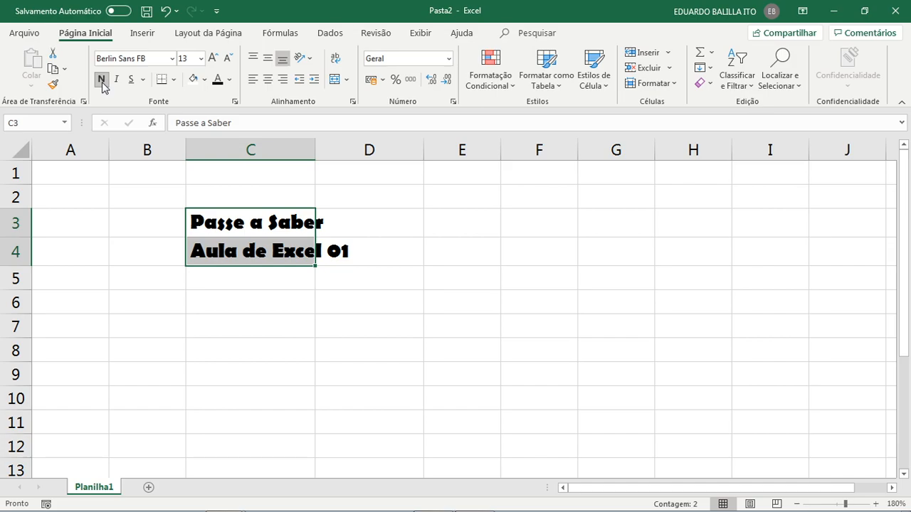
left_click(116, 79)
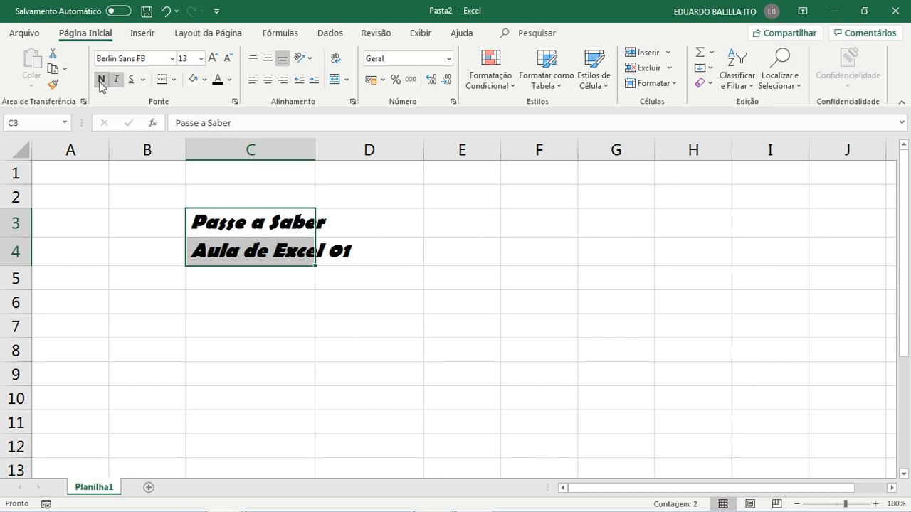
left_click(102, 80)
left_click(131, 79)
left_click(116, 79)
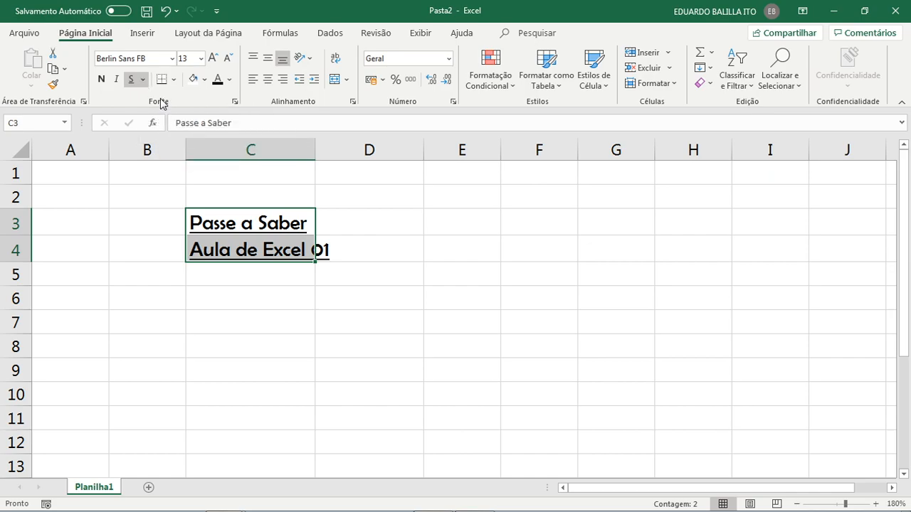
Step: Change the underline of C3:C4 to double, and add borders around each cell of the range
left_click(368, 347)
left_click_drag(277, 232, 270, 251)
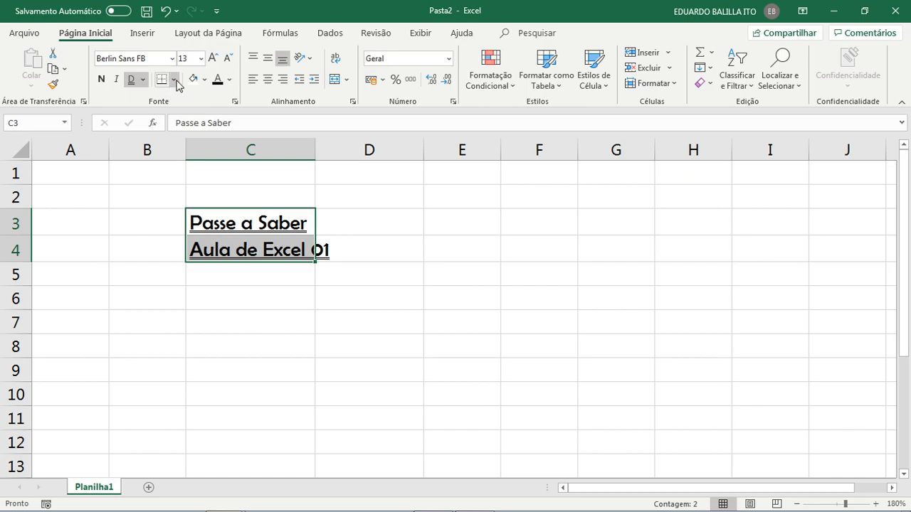
left_click(175, 83)
left_click(359, 383)
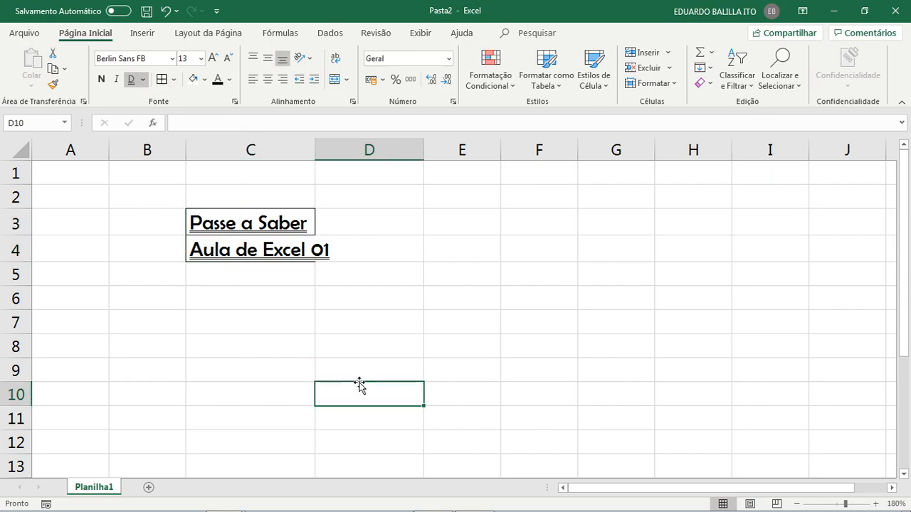
Step: Remove the double underline from the texts in C3:C4
left_click_drag(258, 220, 268, 245)
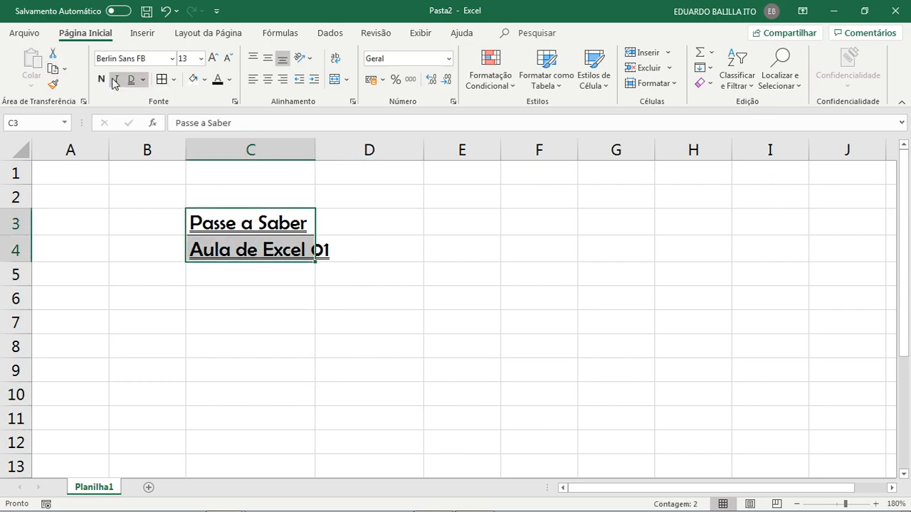
left_click(131, 79)
left_click(320, 323)
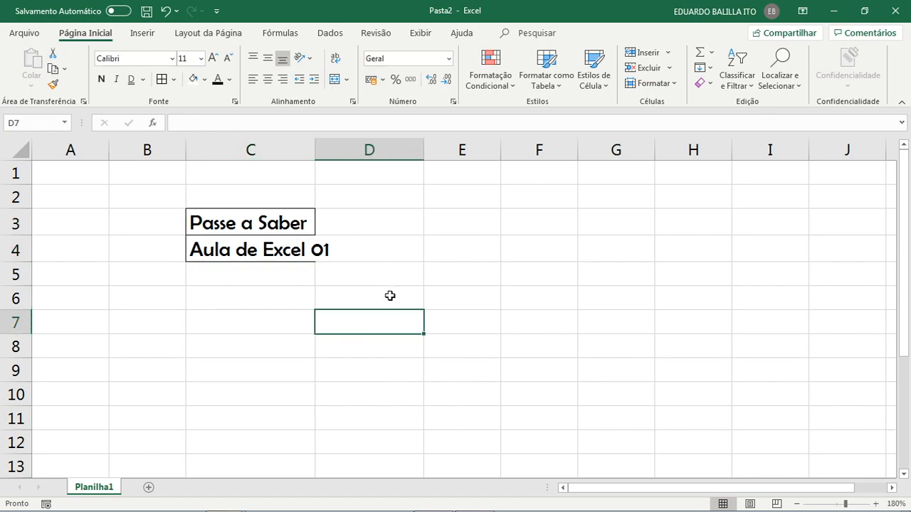
Step: Autofit column C to its text, and keep only the left and right borders on C3:C4
double_click(315, 150)
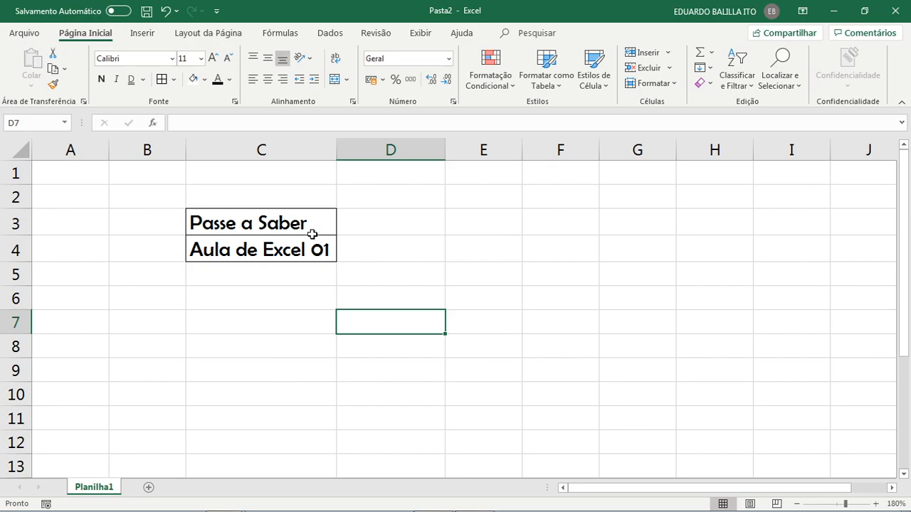
left_click_drag(207, 225, 220, 252)
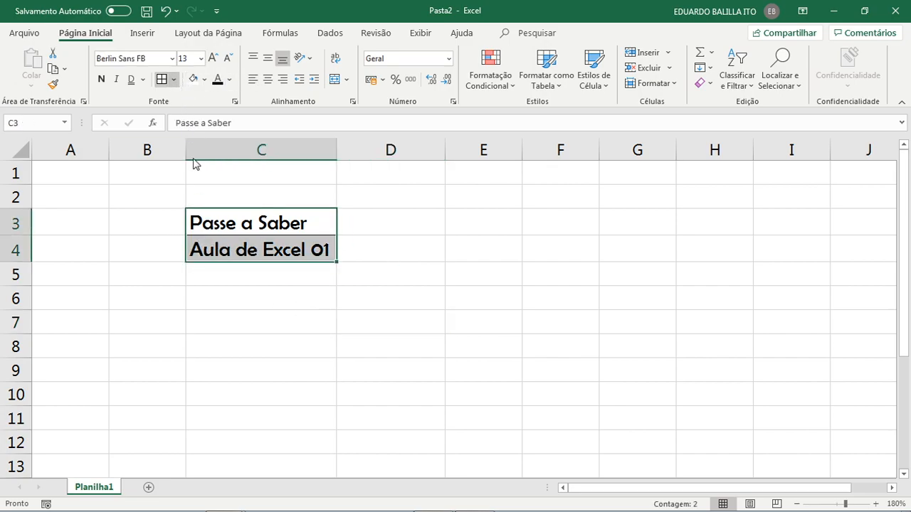
left_click(456, 276)
left_click_drag(214, 222, 215, 240)
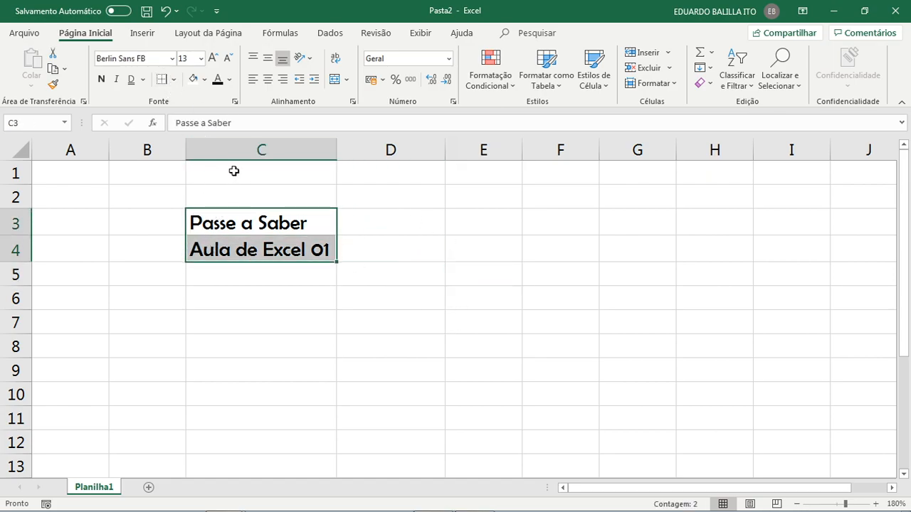
left_click(420, 297)
left_click_drag(292, 229, 290, 264)
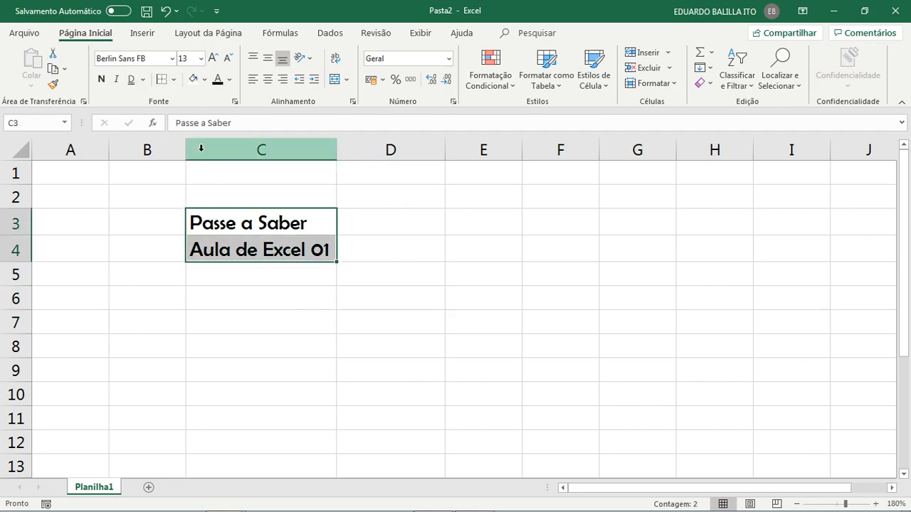
left_click(461, 298)
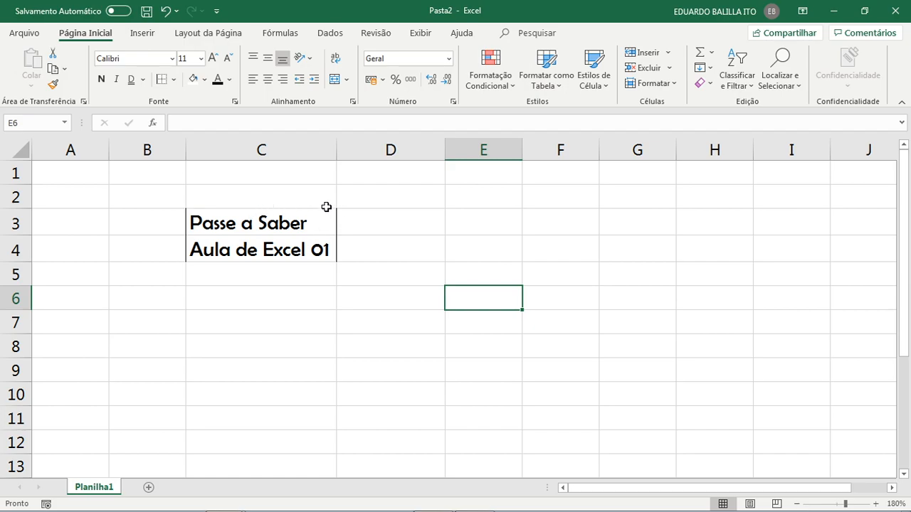
Step: Add a top border to C3:C4, and remove all borders from the range
left_click_drag(222, 219, 217, 249)
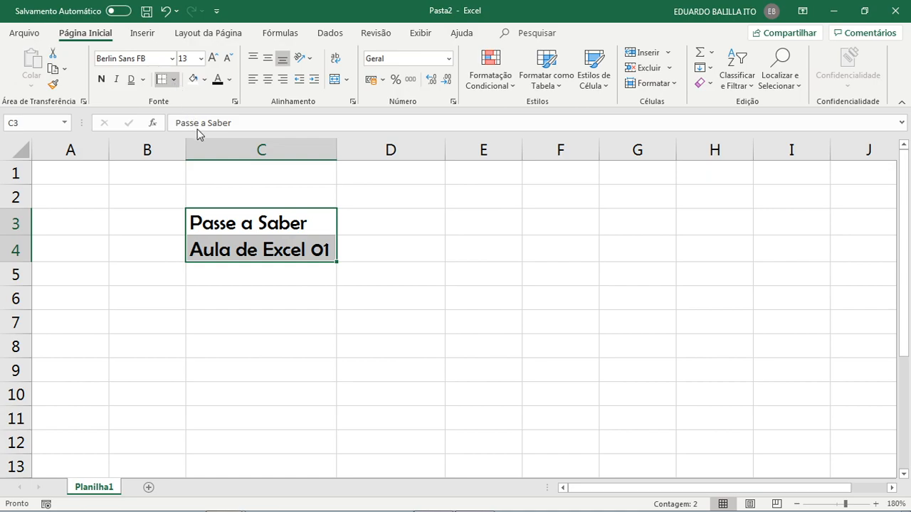
left_click(474, 324)
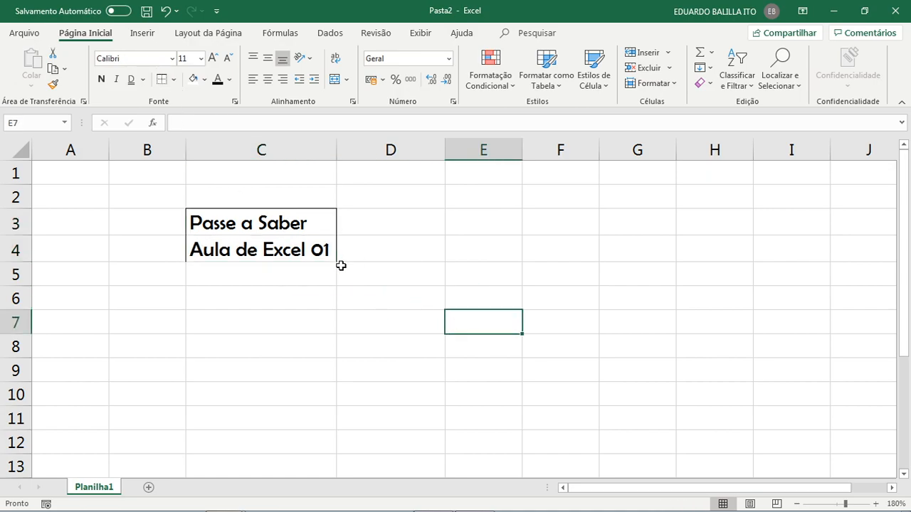
left_click_drag(241, 222, 266, 275)
left_click(264, 252)
left_click_drag(241, 224, 240, 254)
left_click(173, 81)
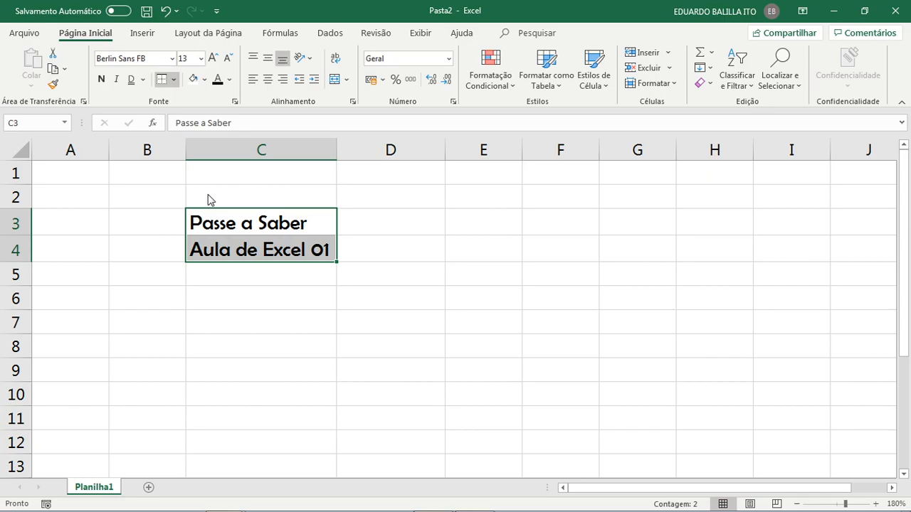
left_click(378, 307)
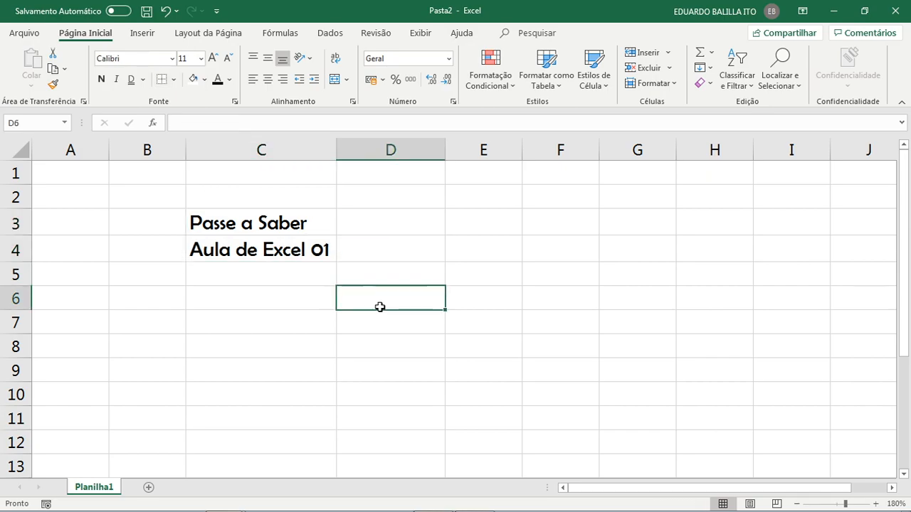
Step: Apply a thick outside border to C3:C4, and change it to a thin top and double bottom border
left_click_drag(229, 224, 250, 256)
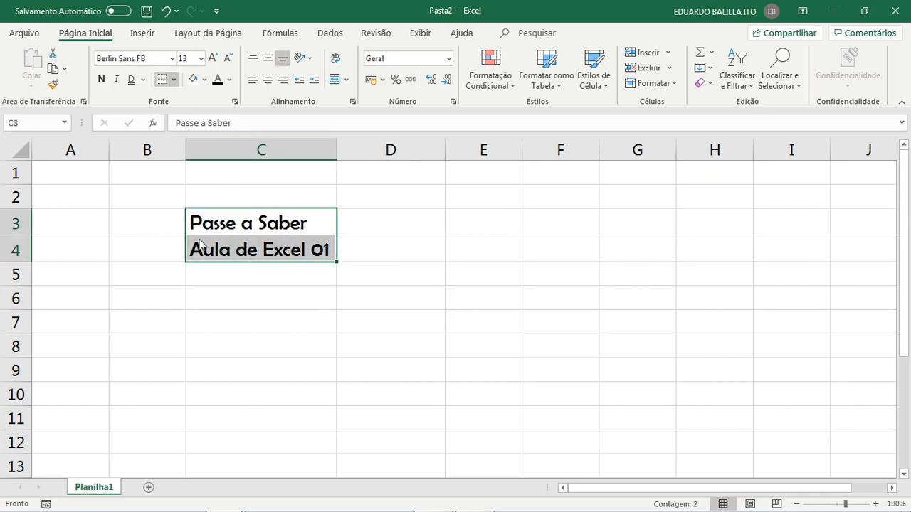
left_click(476, 332)
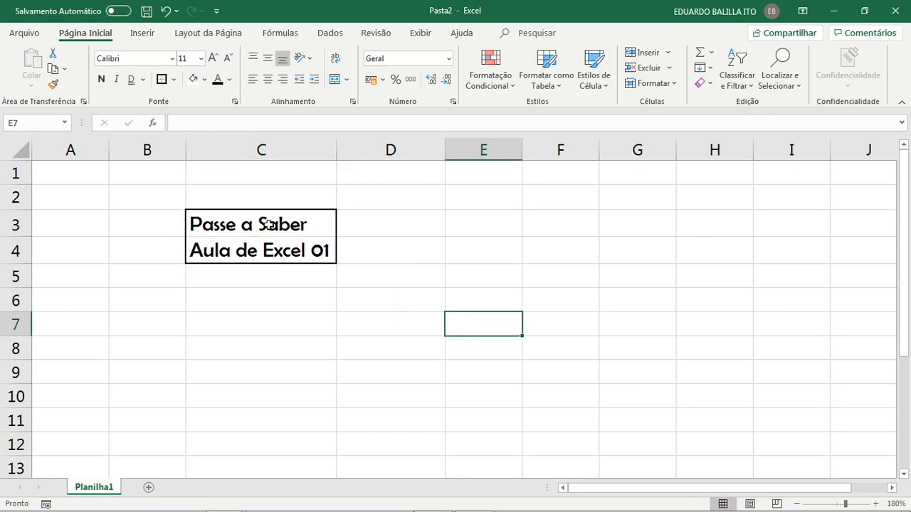
left_click_drag(267, 225, 263, 249)
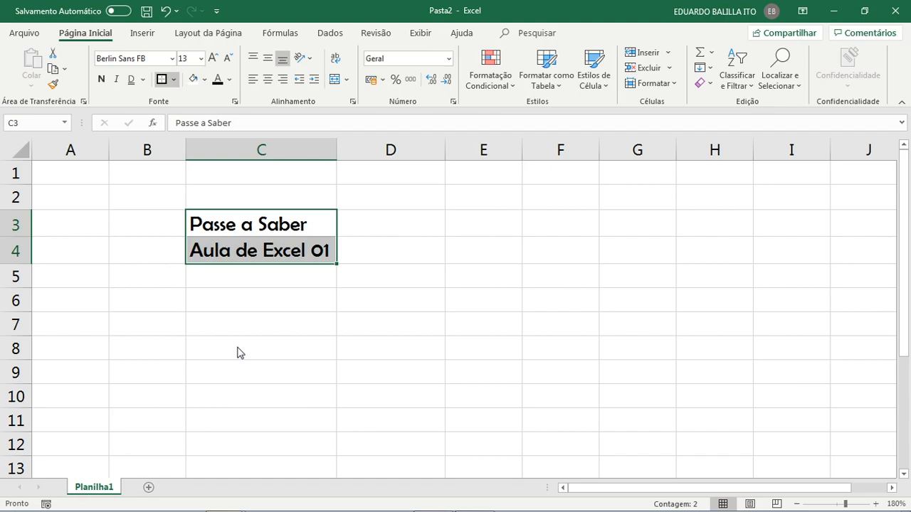
left_click(463, 306)
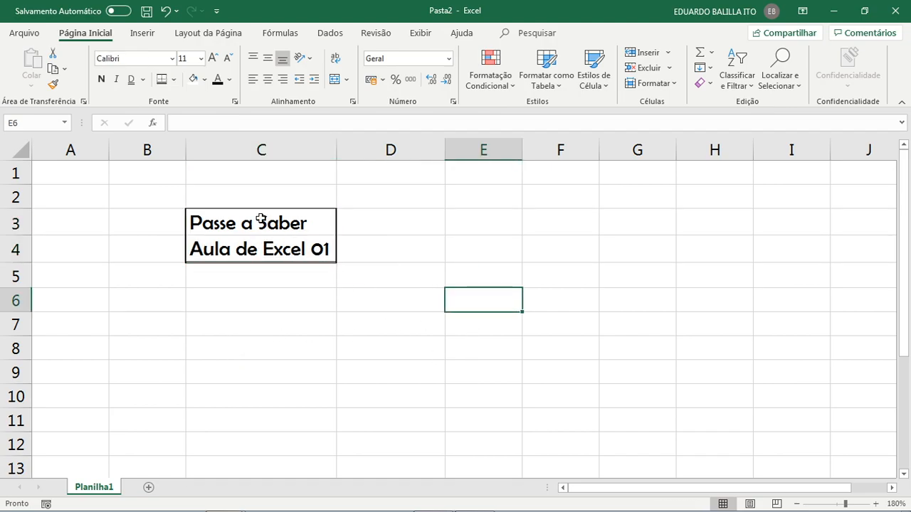
Step: Draw border lines on the right and lower edges of D3, an outline around E4:F5, and a border grid over B6:D10
left_click_drag(258, 219, 268, 258)
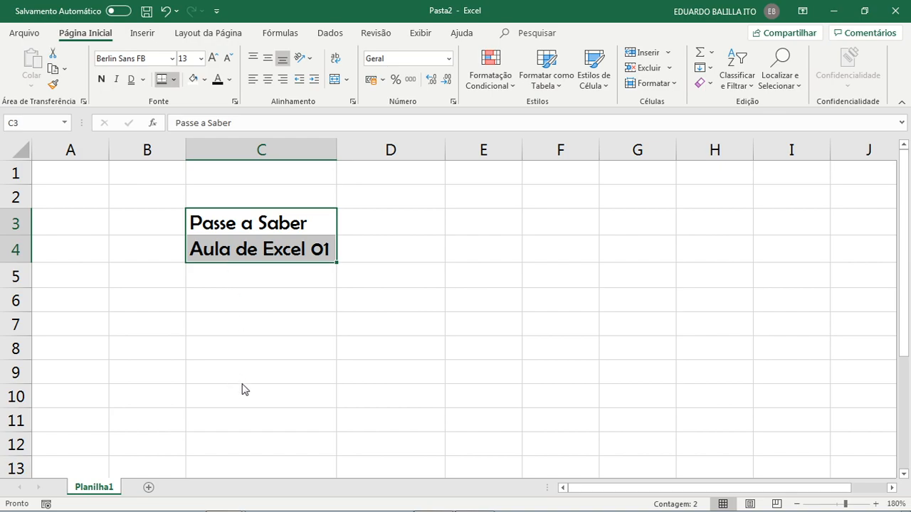
key("alt+c")
key("b")
key("d")
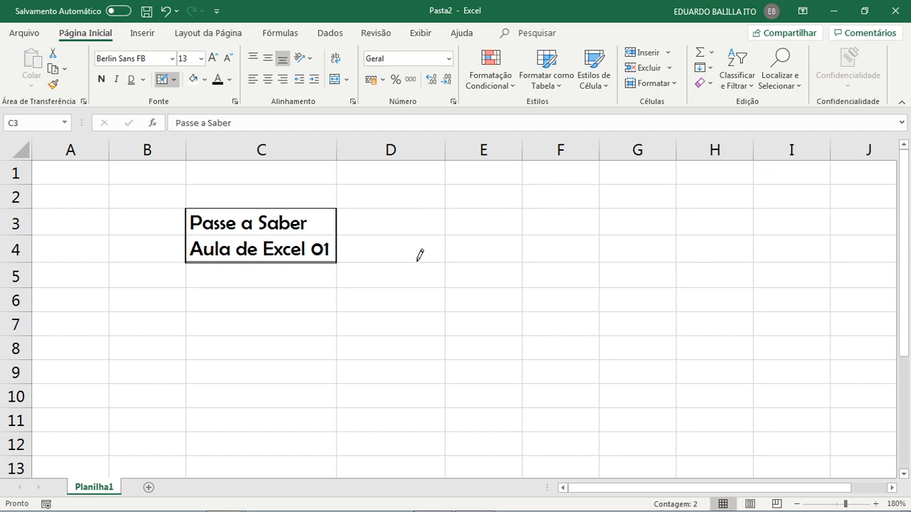
mouse_move(450, 212)
left_mouse_down()
mouse_move(453, 256)
mouse_move(596, 282)
mouse_move(599, 242)
mouse_move(411, 229)
left_mouse_up()
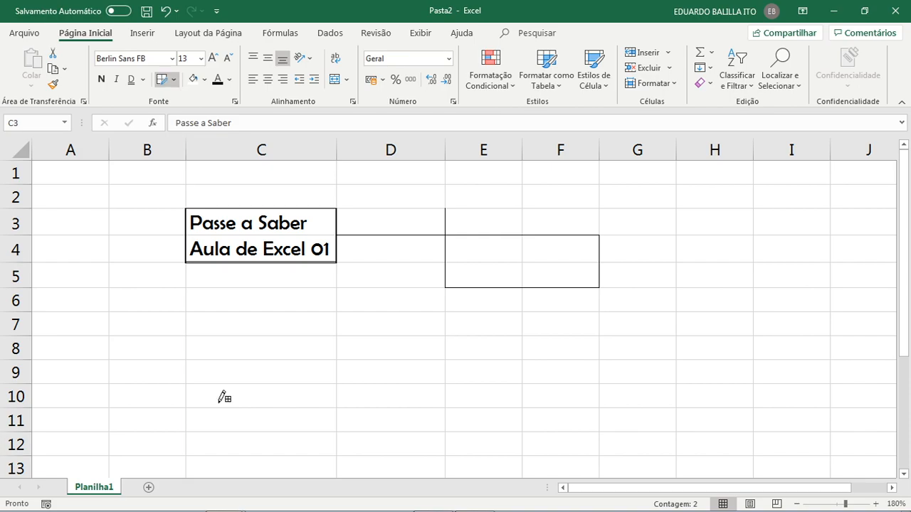
mouse_move(183, 286)
left_mouse_down()
mouse_move(229, 339)
mouse_move(272, 358)
mouse_move(405, 315)
mouse_move(469, 407)
mouse_move(118, 311)
mouse_move(320, 407)
mouse_move(409, 400)
left_mouse_up()
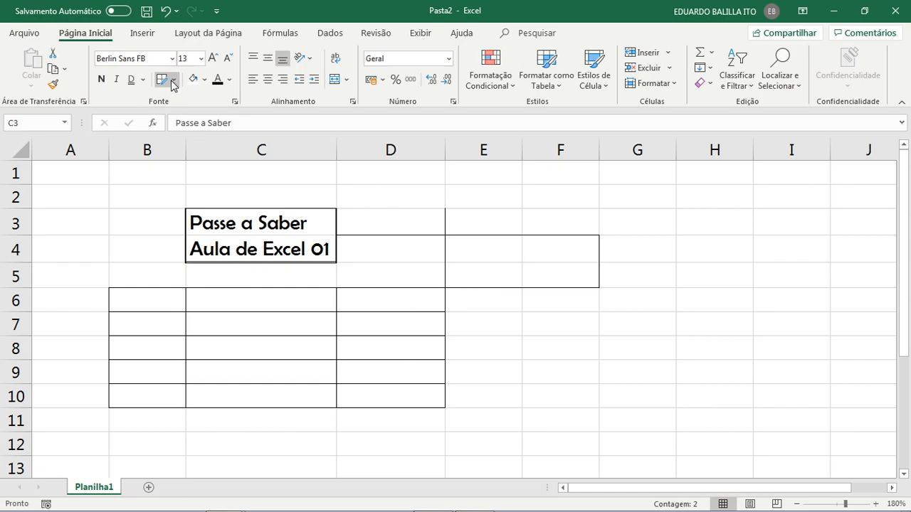
Step: Erase the drawn grid borders from C6:D10, leaving those in column B
key("shift")
left_click(202, 309)
left_click_drag(271, 282, 407, 353)
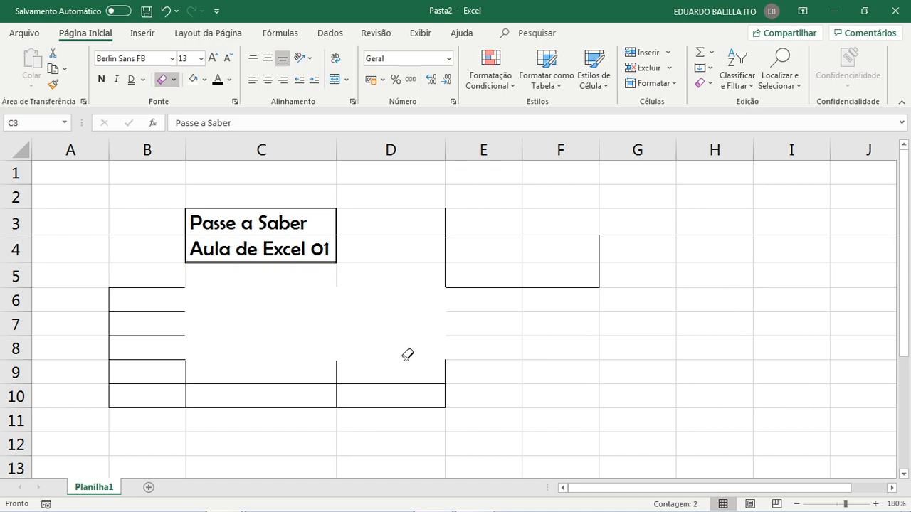
left_click(376, 384)
left_click(325, 383)
left_click_drag(257, 352, 413, 421)
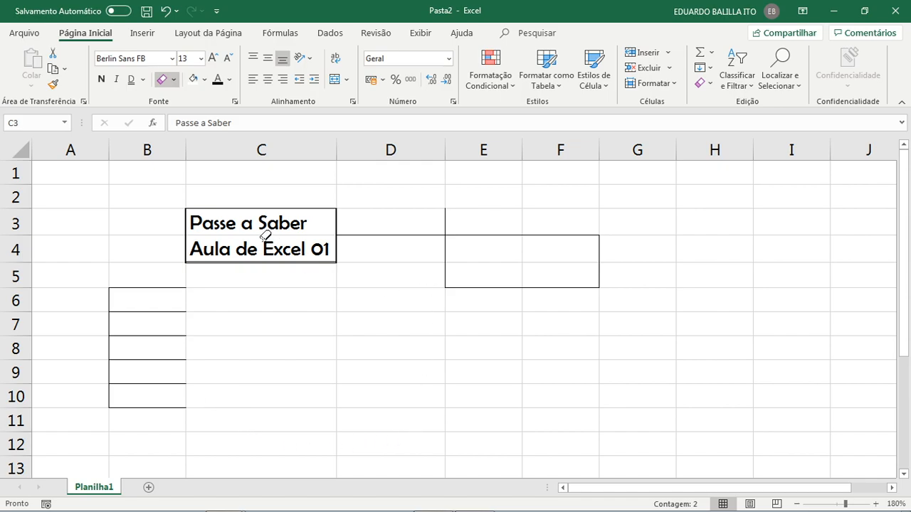
Step: Draw an orange border grid over C3:C4 and orange lines below D3 and D7
left_click(221, 221)
left_click_drag(239, 216, 256, 246)
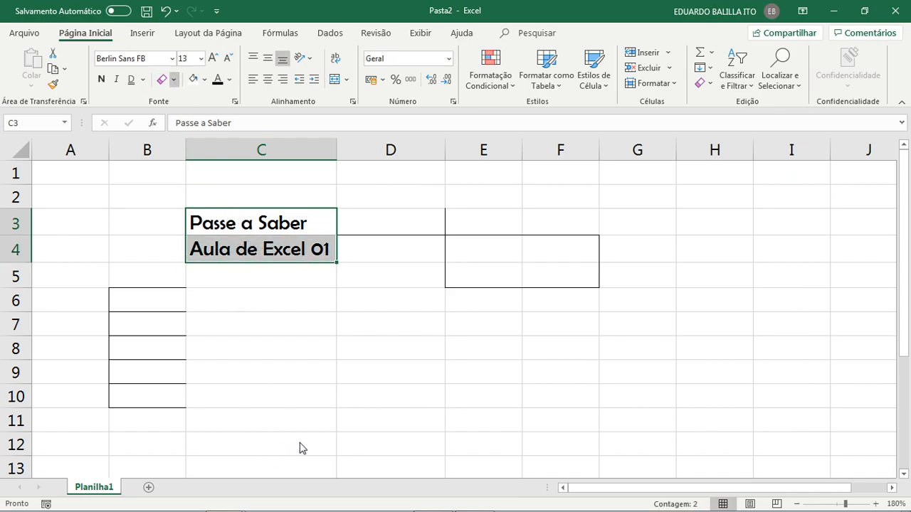
left_click(377, 430)
left_click(400, 331)
left_click_drag(206, 225, 274, 259)
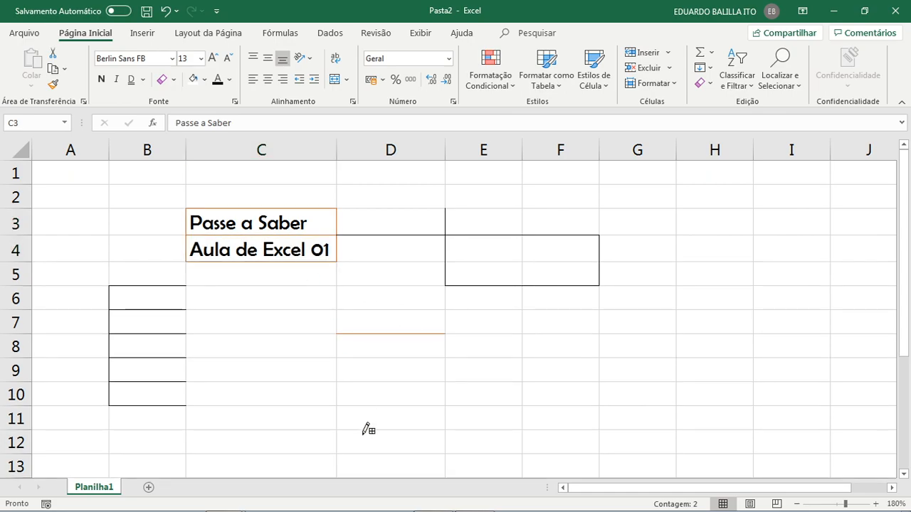
left_click(414, 234)
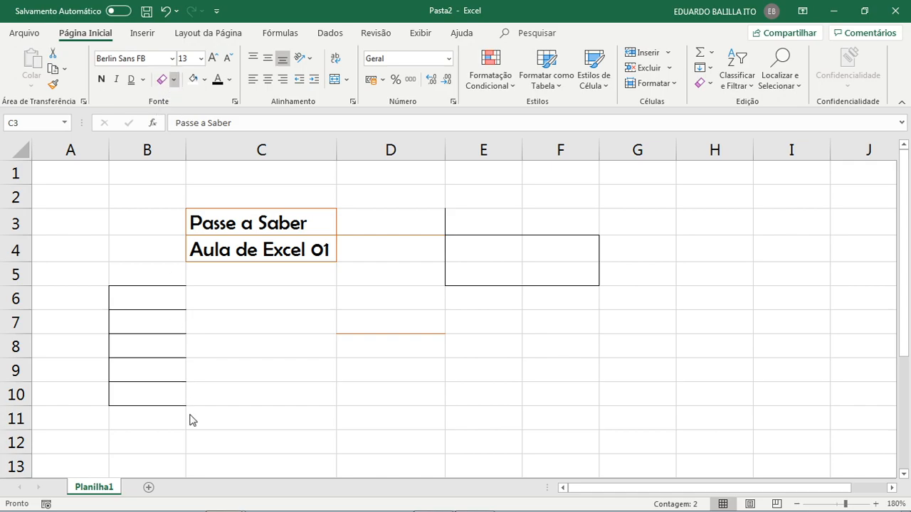
key("Escape")
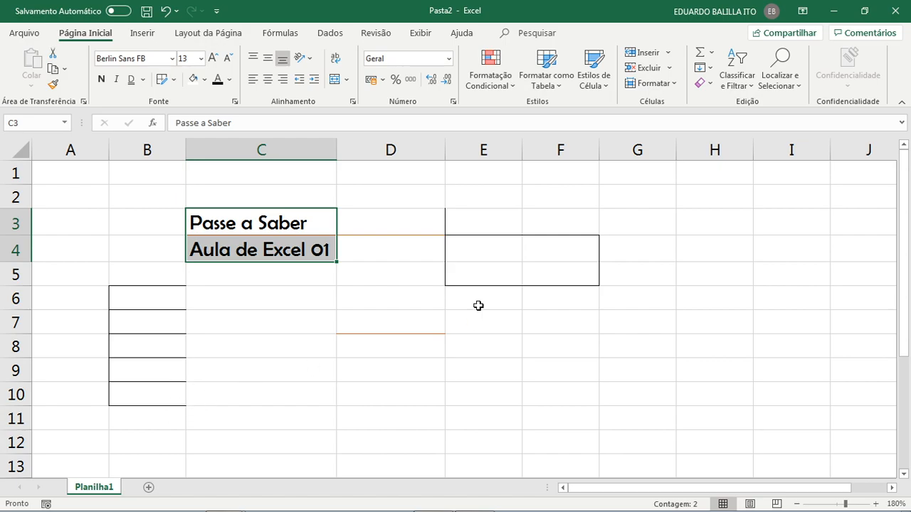
Step: Set the border line colour to green and draw a border grid over B6:B11
left_click(238, 247)
left_click_drag(142, 305, 165, 395)
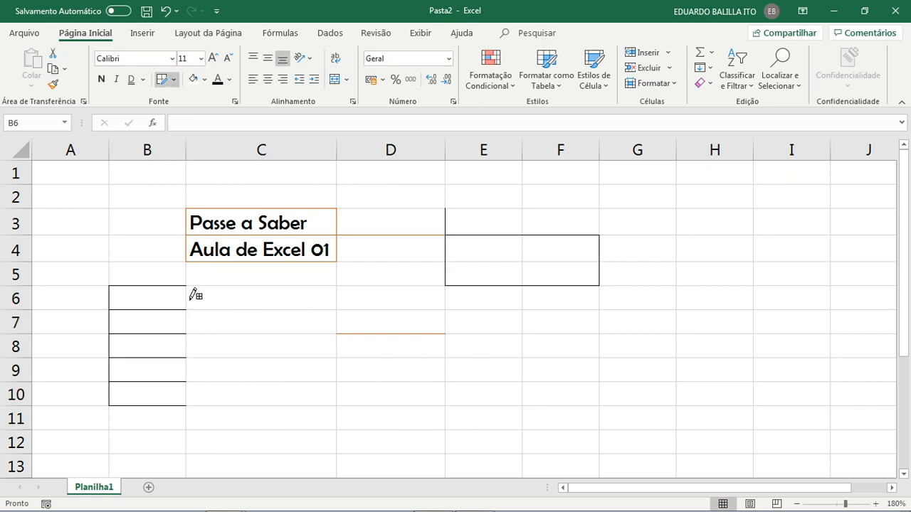
left_click_drag(178, 326, 189, 410)
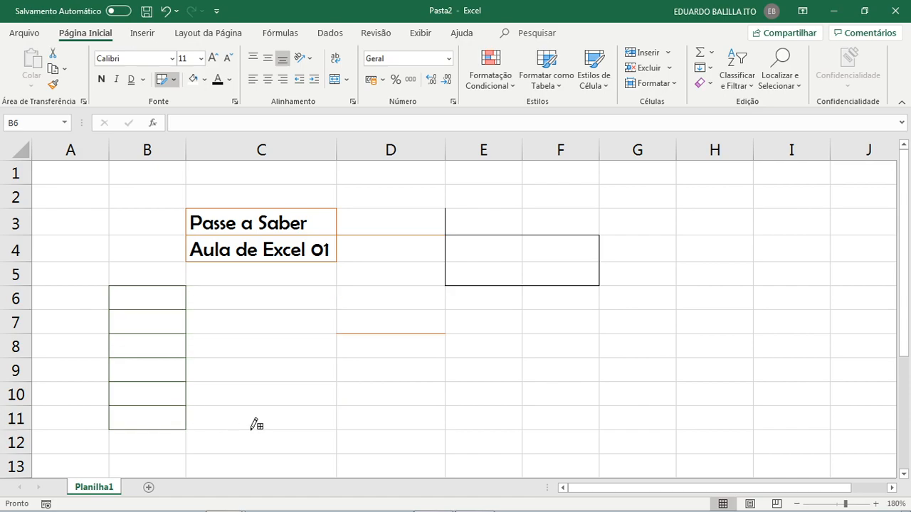
Step: Draw green borders around every cell of C6:C11, extending the lines below rows 6 to 9 across column D
mouse_move(192, 299)
left_mouse_down()
mouse_move(335, 300)
mouse_move(349, 315)
left_mouse_up()
mouse_move(338, 285)
left_mouse_down()
mouse_move(349, 420)
mouse_move(177, 401)
left_mouse_up()
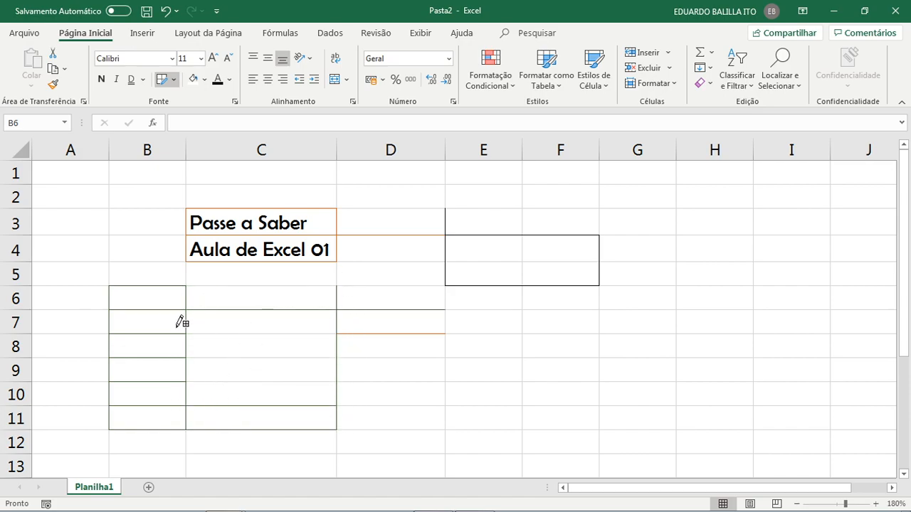
left_click_drag(188, 283, 307, 282)
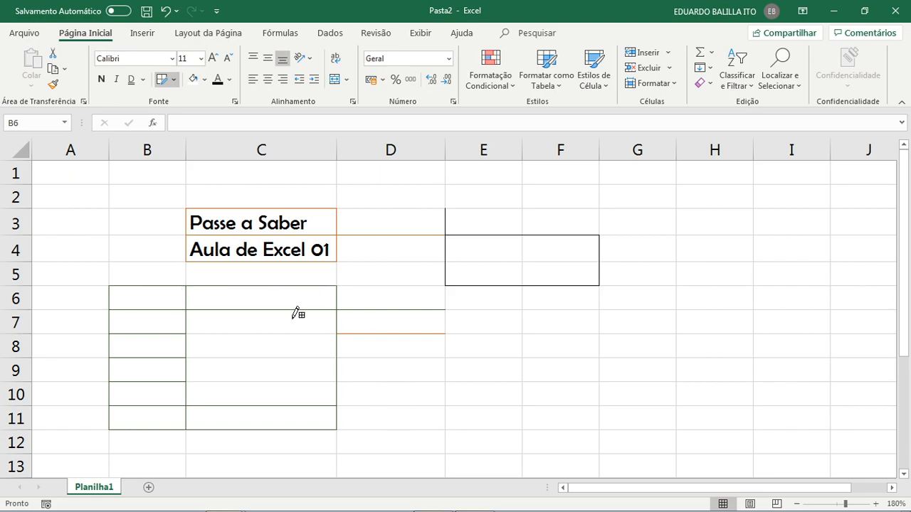
left_click_drag(185, 329, 361, 328)
left_click_drag(196, 351, 384, 353)
left_click_drag(184, 376, 356, 377)
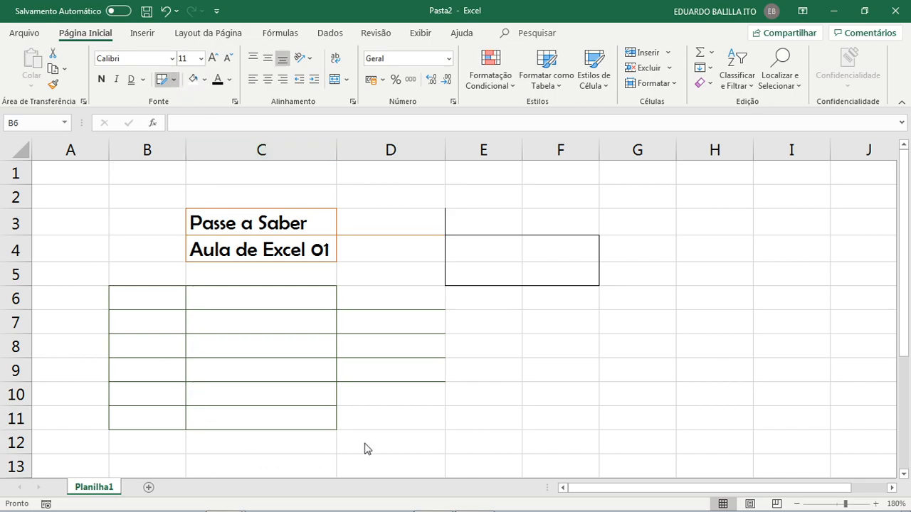
Step: Draw dash-dot lines along the right edge of C6:C12 and below C6:E6, and a thick green line on the left edge of C3:C4
left_click_drag(342, 288, 360, 435)
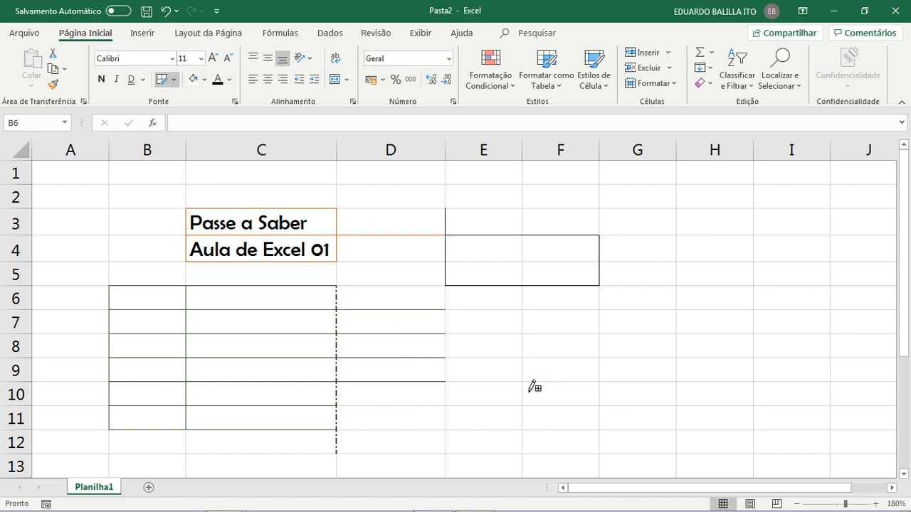
left_click_drag(189, 310, 522, 311)
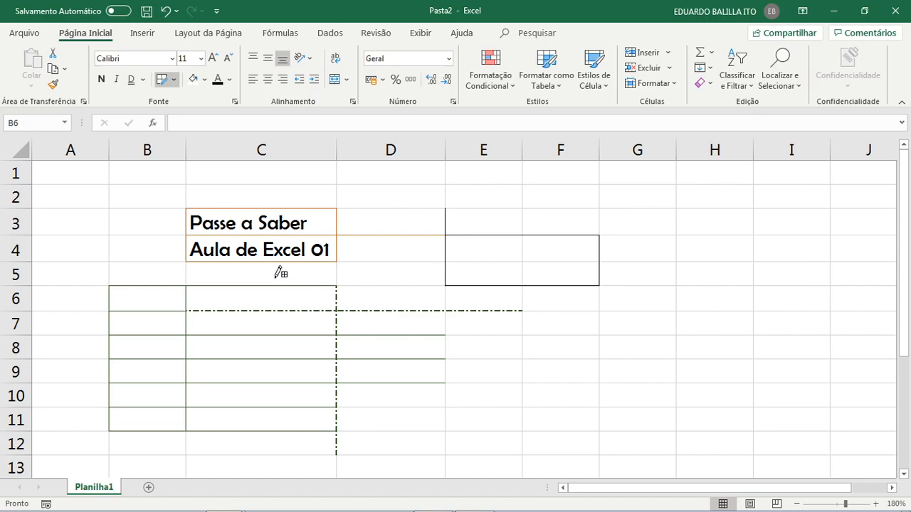
left_click_drag(187, 211, 187, 256)
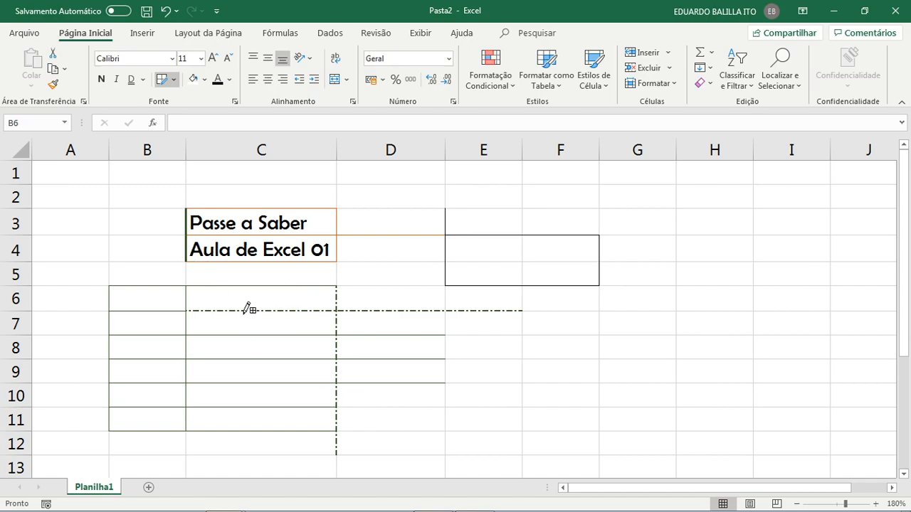
Step: Erase all drawn borders from the sheet, including those around C3:C4
left_click(174, 80)
left_click(196, 421)
left_click_drag(91, 187, 648, 437)
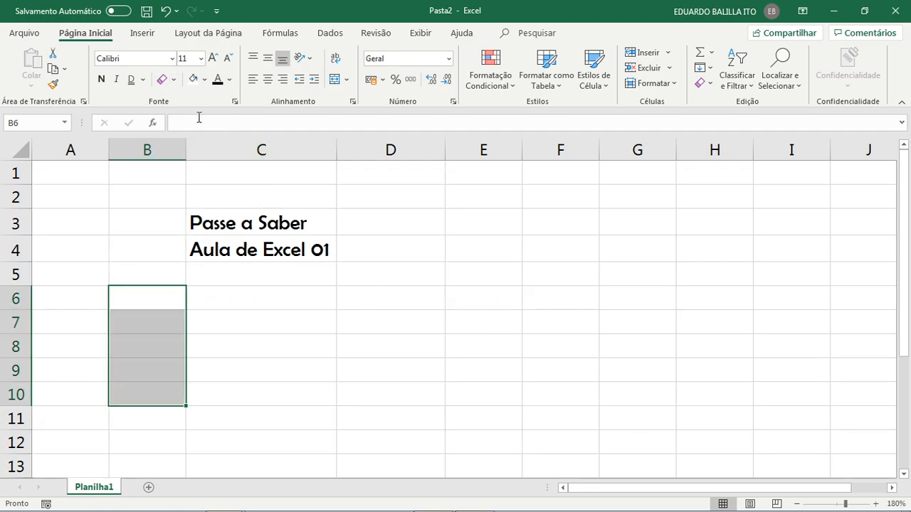
Step: Format the borders of C3:C4 with a slanted dash-dot inner horizontal line and a dotted outline
left_click_drag(207, 223, 244, 241)
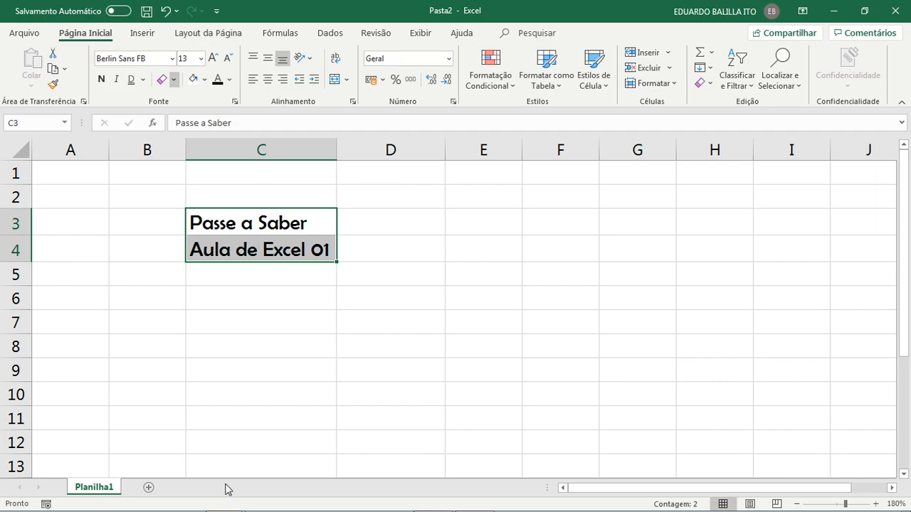
key("ctrl+1")
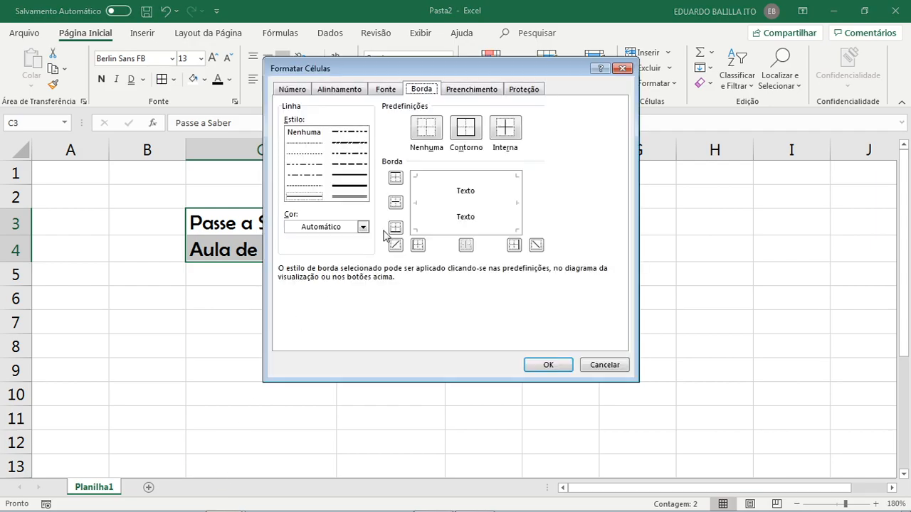
left_click_drag(437, 69, 645, 91)
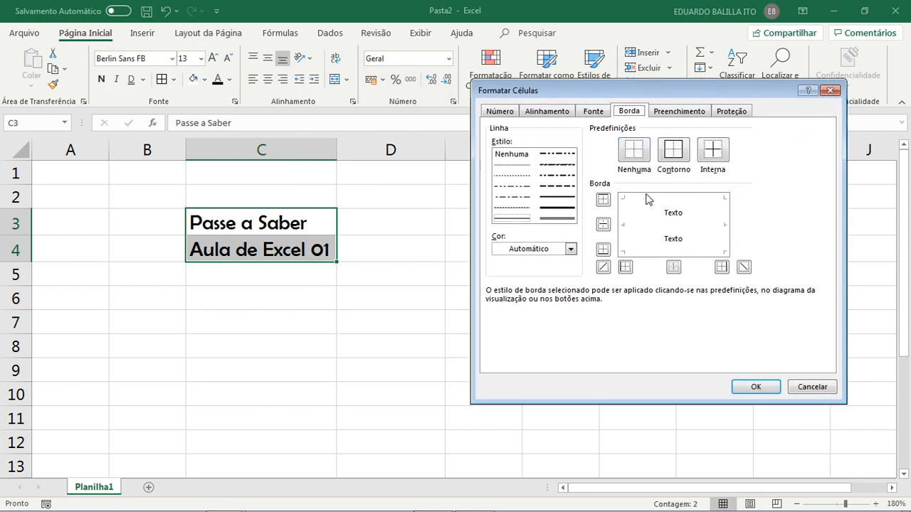
left_click(561, 168)
left_click(603, 225)
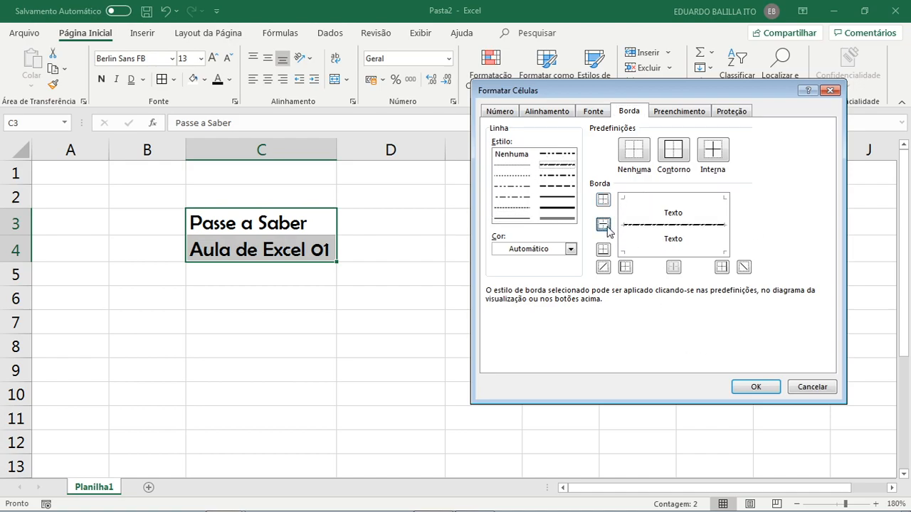
left_click(522, 175)
left_click(666, 155)
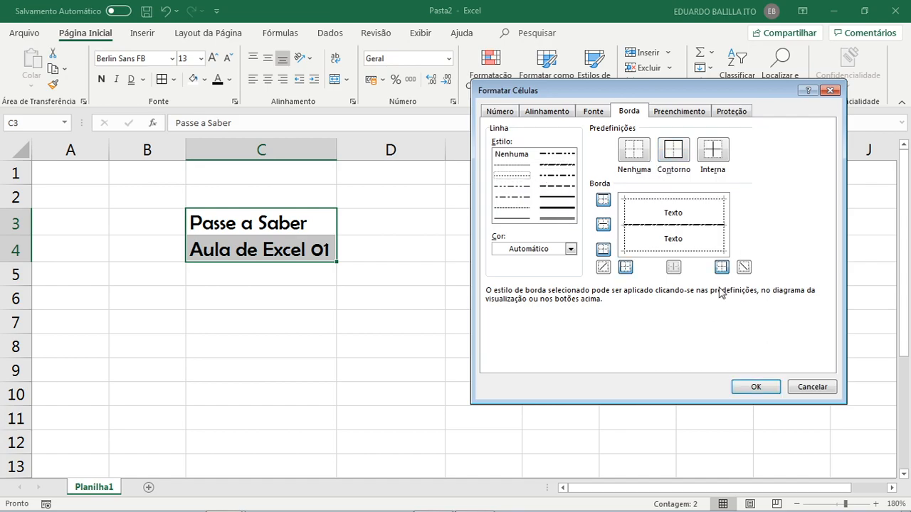
Step: Add double-line upward diagonals to C3:C4 and apply the border settings
left_click(560, 219)
left_click(604, 268)
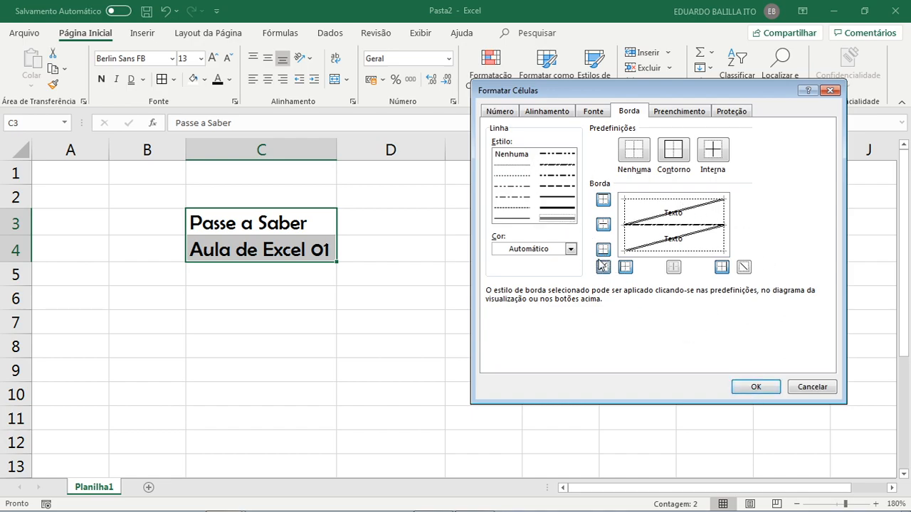
left_click(775, 391)
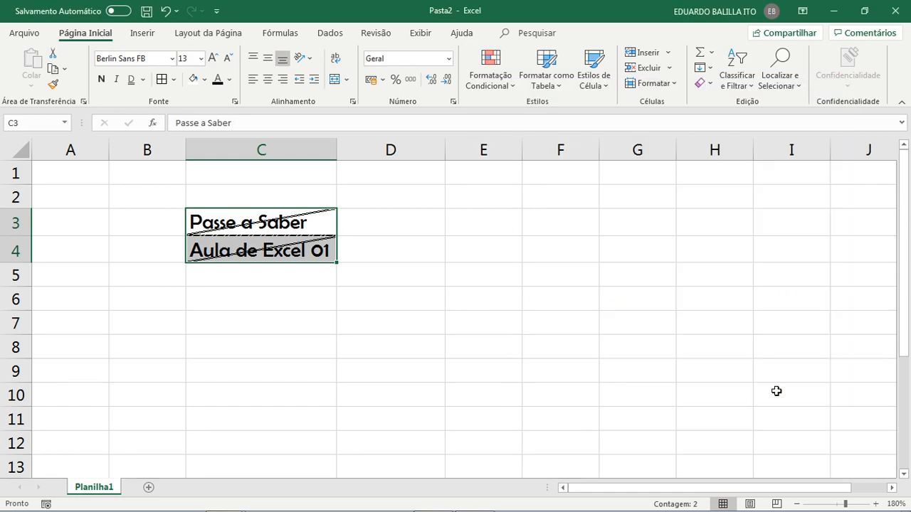
left_click(498, 259)
Step: Erase the dotted, dash-dot and diagonal borders from C3:C4
left_click_drag(203, 202, 335, 273)
left_click(399, 249)
left_click_drag(180, 201, 330, 296)
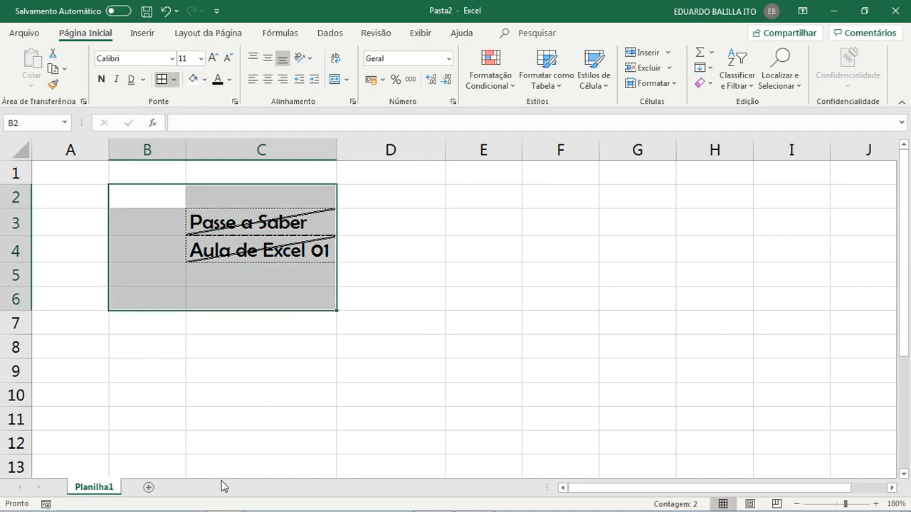
left_click(240, 422)
left_click_drag(178, 197, 335, 272)
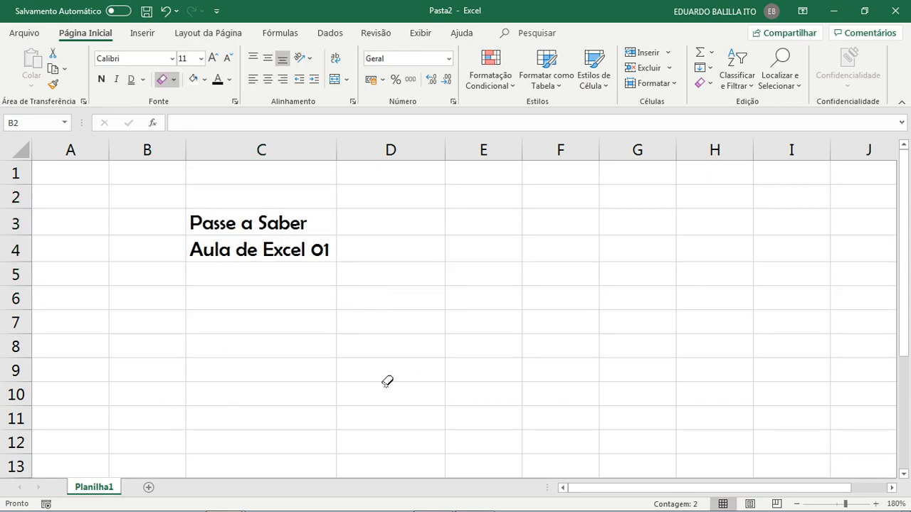
Step: Check in the print preview how the sheet prints without borders, and return to the worksheet
mouse_move(832, 507)
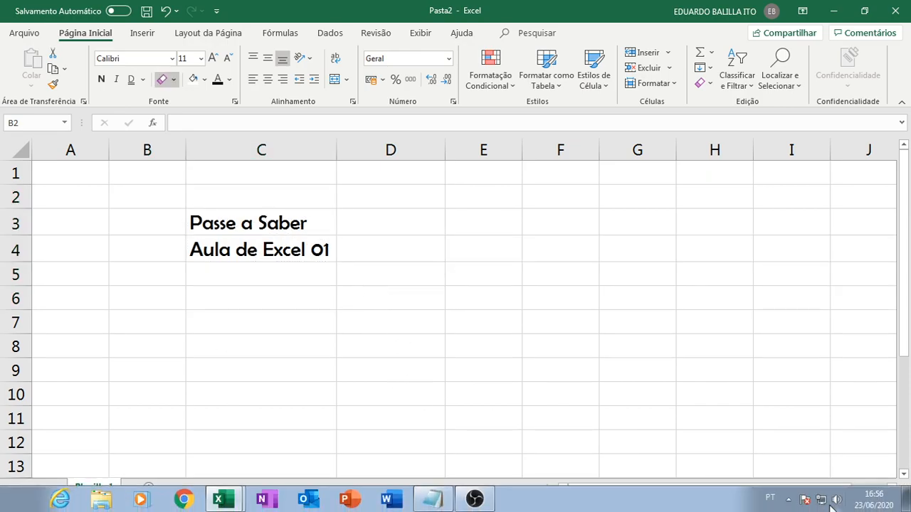
left_click_drag(849, 504, 841, 504)
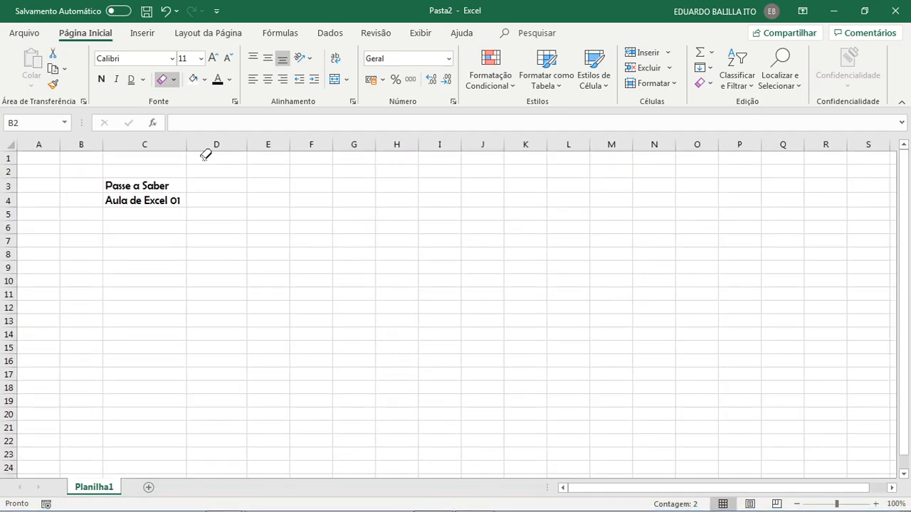
left_click(36, 33)
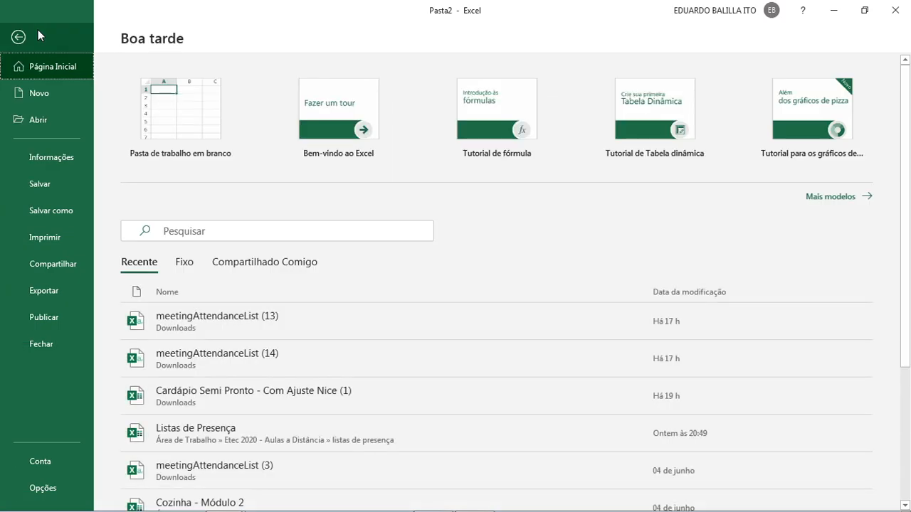
left_click(37, 235)
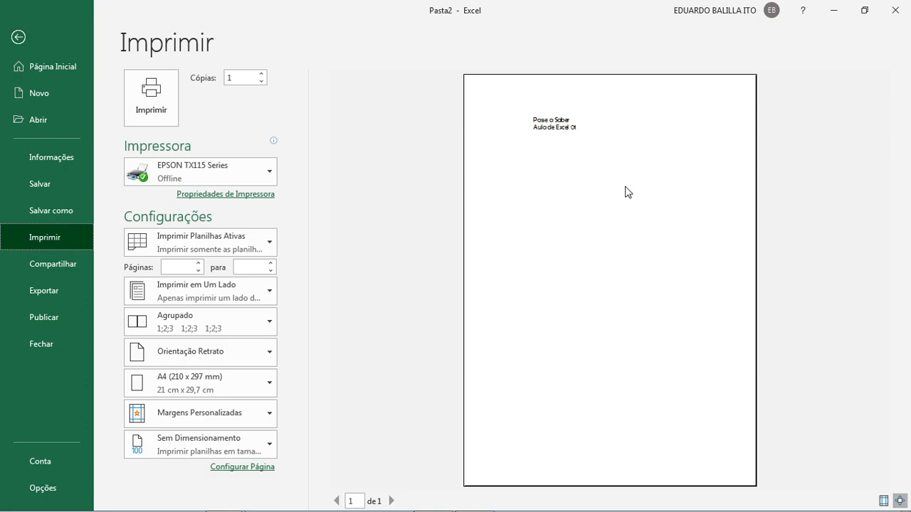
left_click(18, 37)
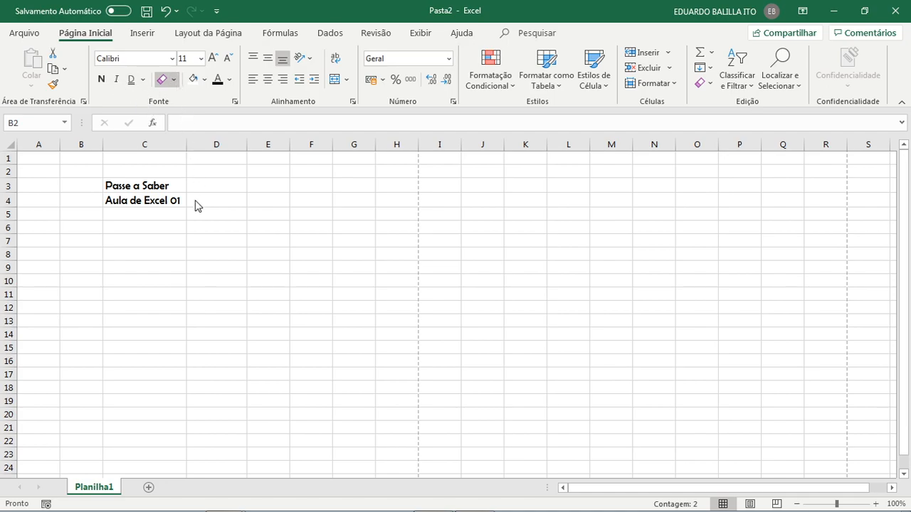
Step: Stop erasing borders and apply thick green borders to every cell of C3:E19
left_click(163, 79)
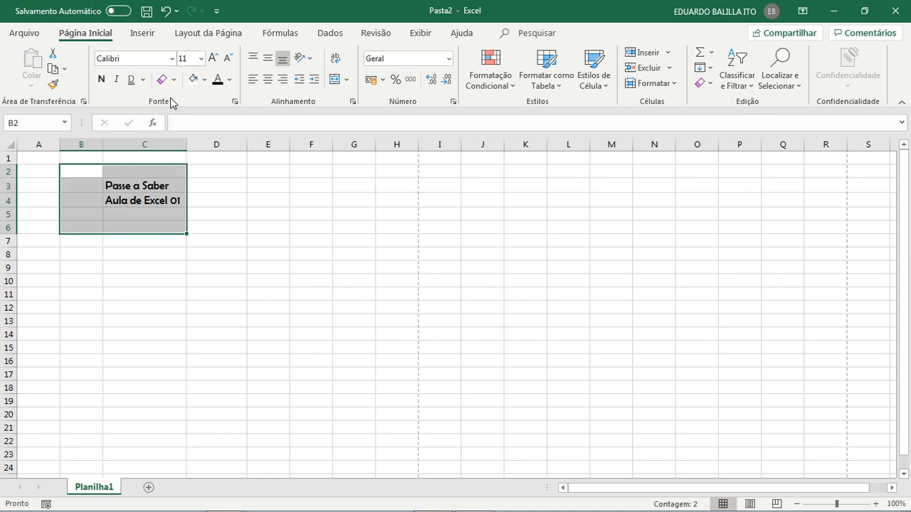
left_click(115, 177)
left_click_drag(115, 185, 288, 403)
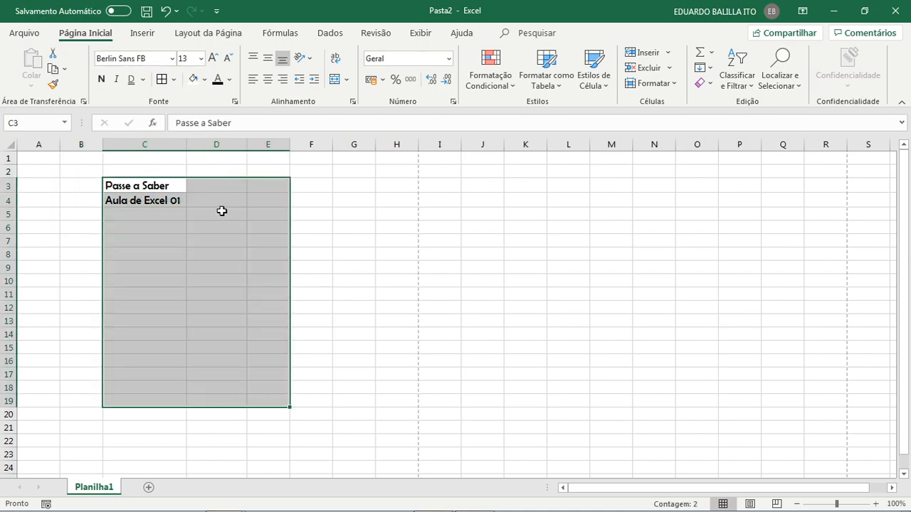
left_click(373, 264)
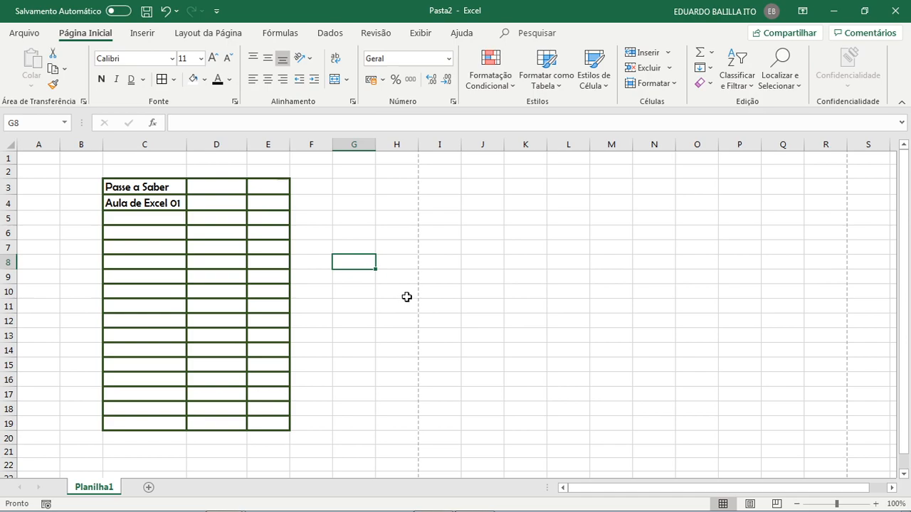
Step: Check in the print preview how the bordered table C3:E19 prints, and return to the worksheet
left_click(24, 31)
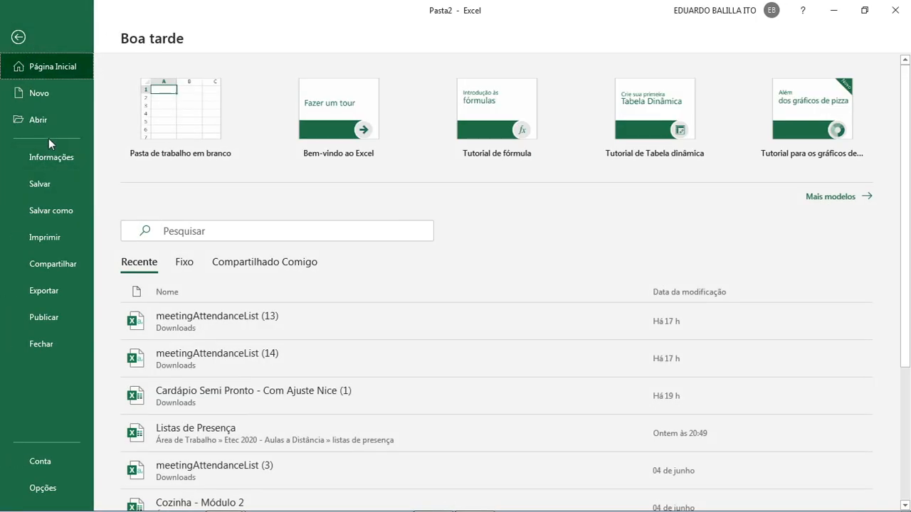
left_click(52, 238)
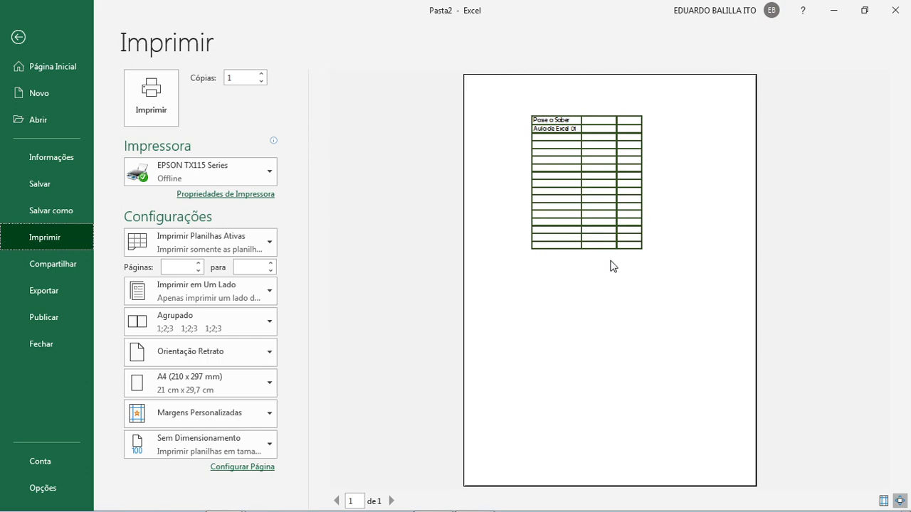
left_click(18, 38)
Step: Erase all the green borders from C3:E19 and stop erasing borders
left_click_drag(101, 174, 370, 437)
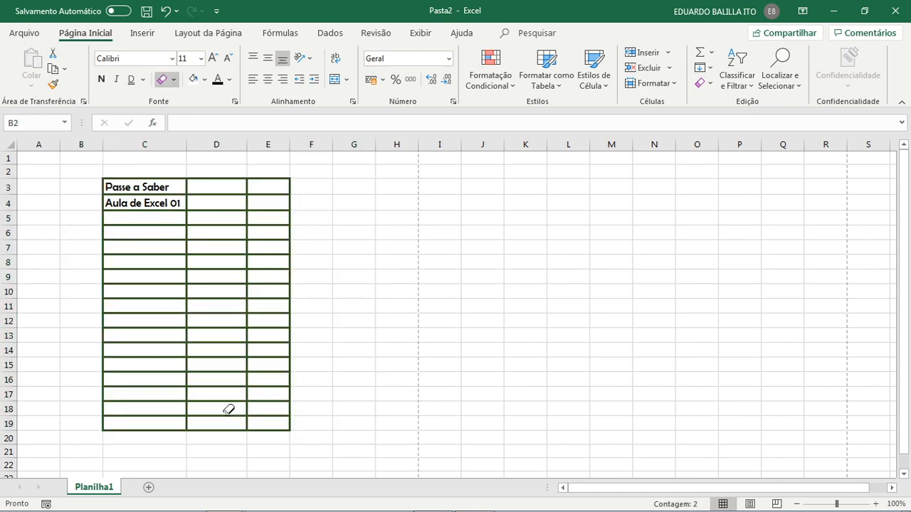
mouse_move(342, 450)
left_mouse_down()
mouse_move(131, 223)
mouse_move(116, 171)
mouse_move(236, 204)
left_mouse_up()
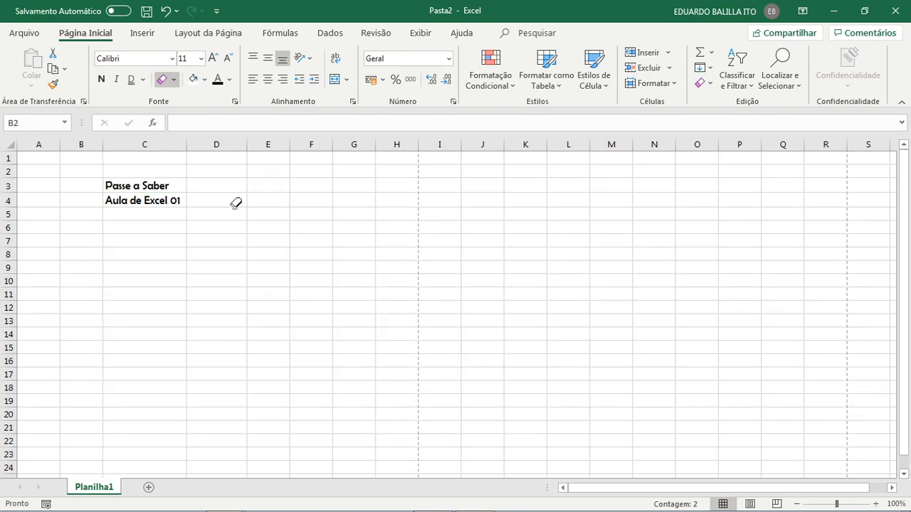
left_click(163, 80)
left_click(158, 186)
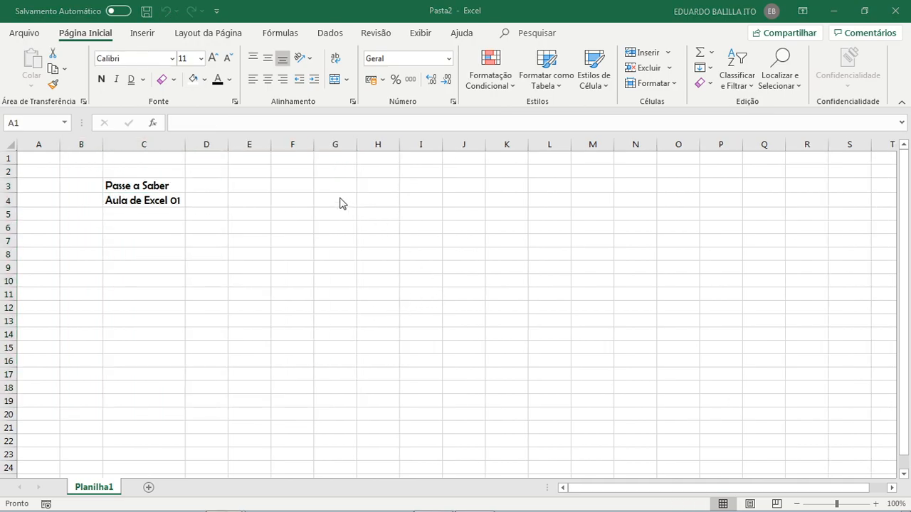
Step: Fill cells C3:C4 with light blue
left_click_drag(148, 187, 154, 201)
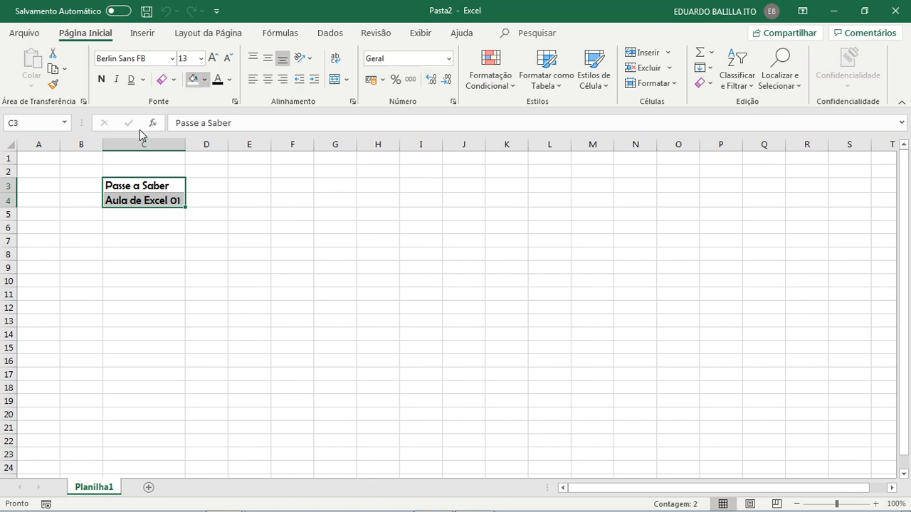
left_click(197, 83)
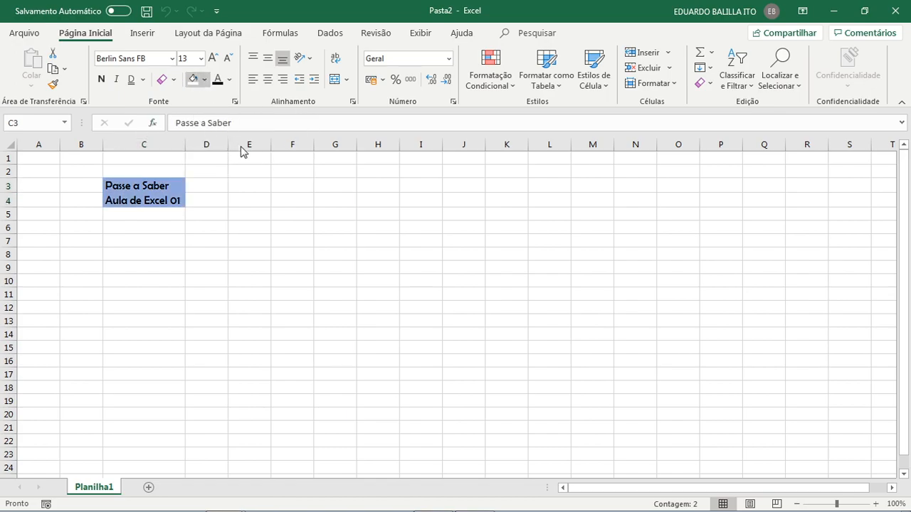
left_click(245, 201)
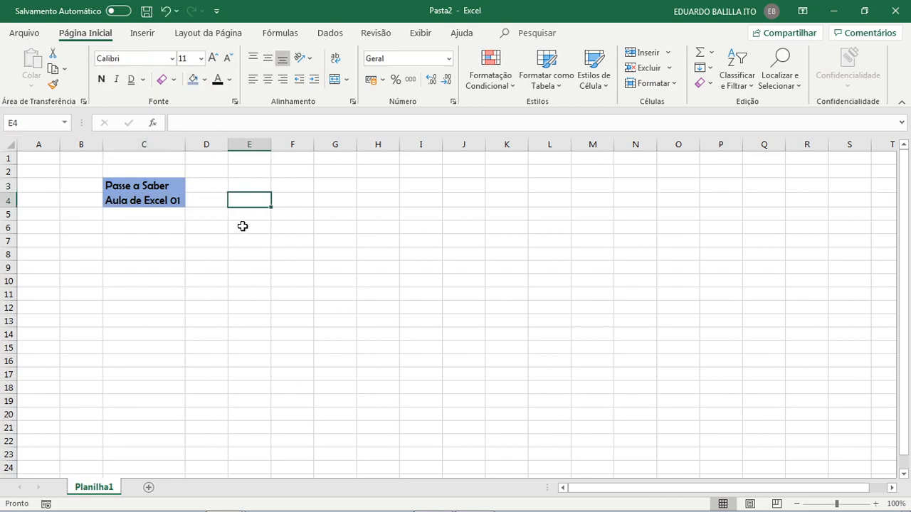
Step: Set the font colour of C3:C4 to dark orange
mouse_move(158, 183)
left_mouse_down()
mouse_move(156, 199)
mouse_move(167, 200)
mouse_move(157, 197)
left_mouse_up()
left_click(167, 199)
left_click(218, 79)
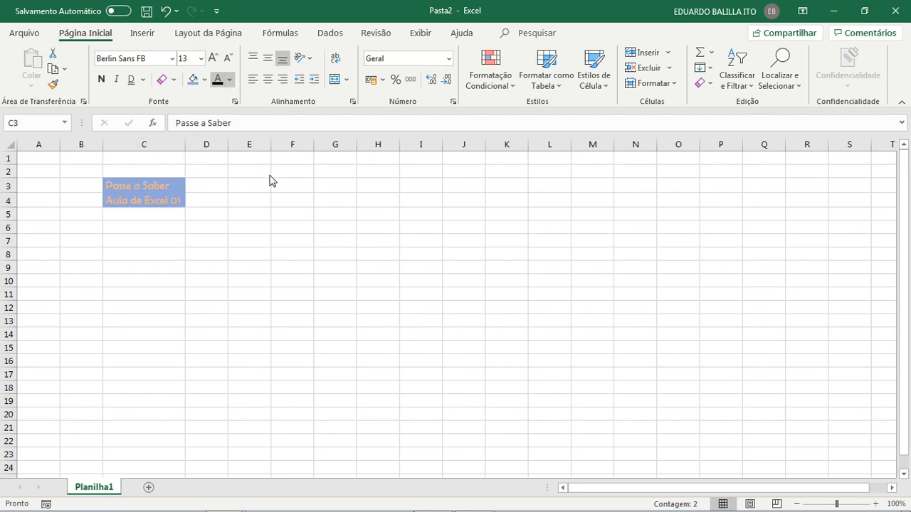
left_click(340, 343)
Step: Try the strikethrough, superscript and subscript effects on C3:C4 in the font formatting settings
left_click(875, 504)
left_click(875, 504)
left_click(875, 504)
left_click(875, 504)
left_click(282, 247)
left_click_drag(197, 205, 198, 225)
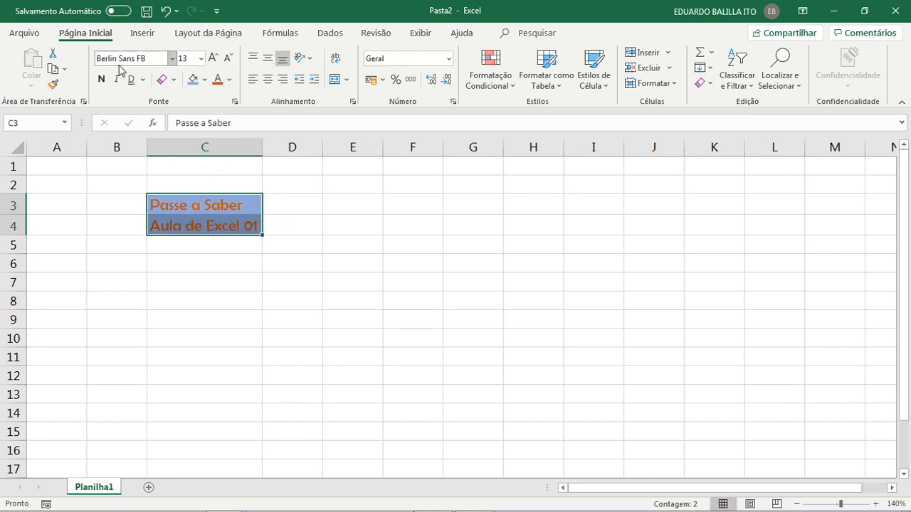
left_click(234, 102)
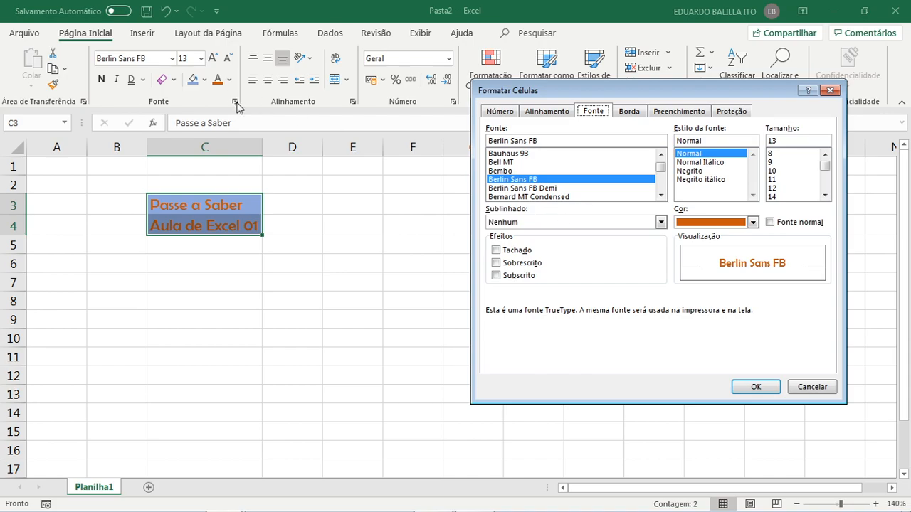
left_click_drag(496, 96, 453, 129)
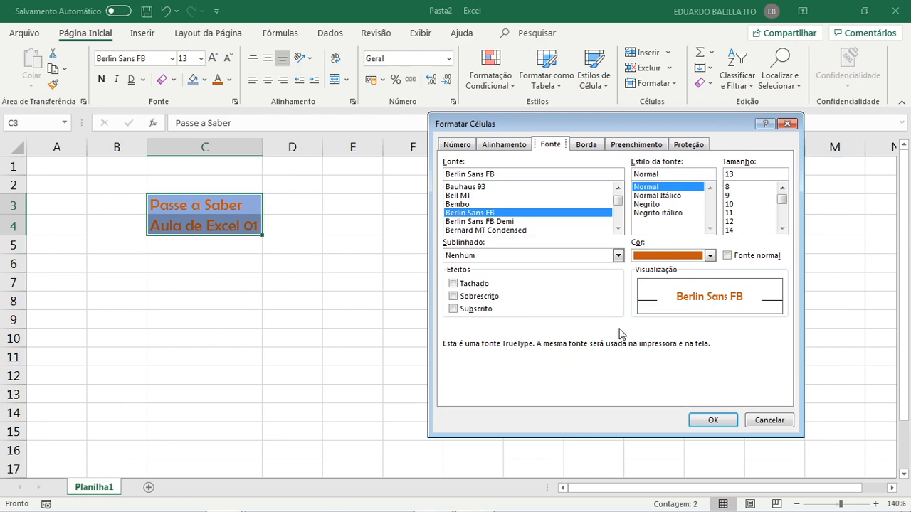
left_click(454, 285)
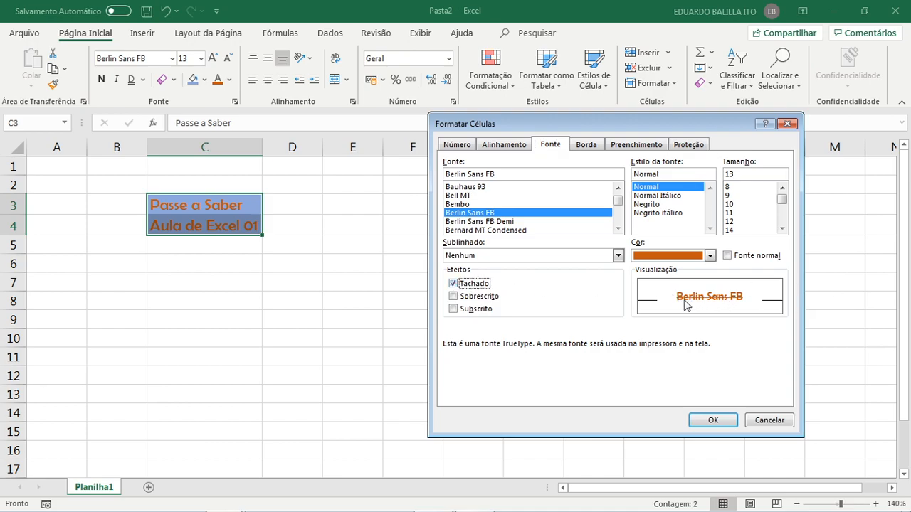
left_click(454, 296)
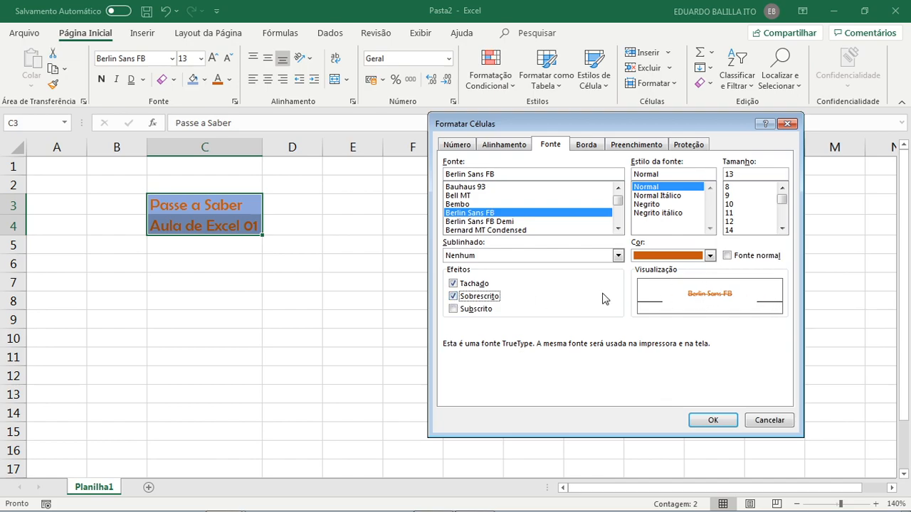
left_click(454, 310)
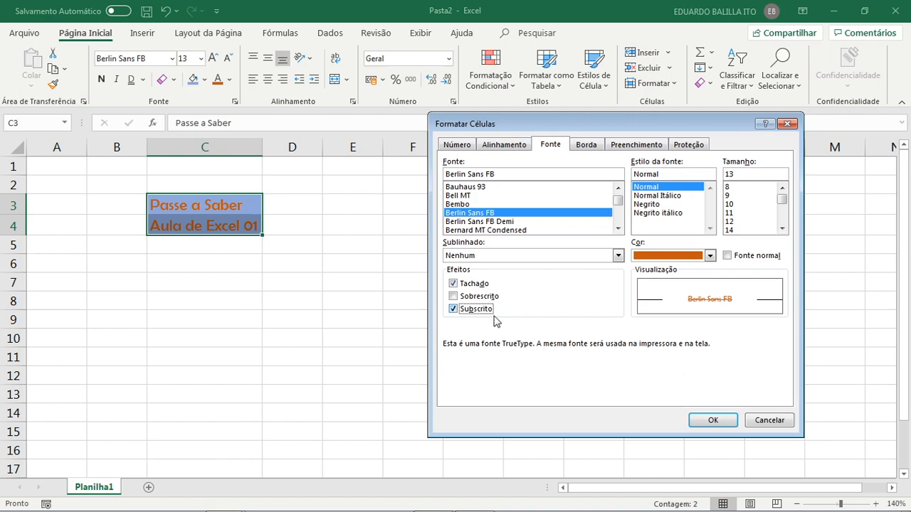
Step: Try superscript again, clear all font effects for C3:C4 and apply the font settings
left_click(454, 297)
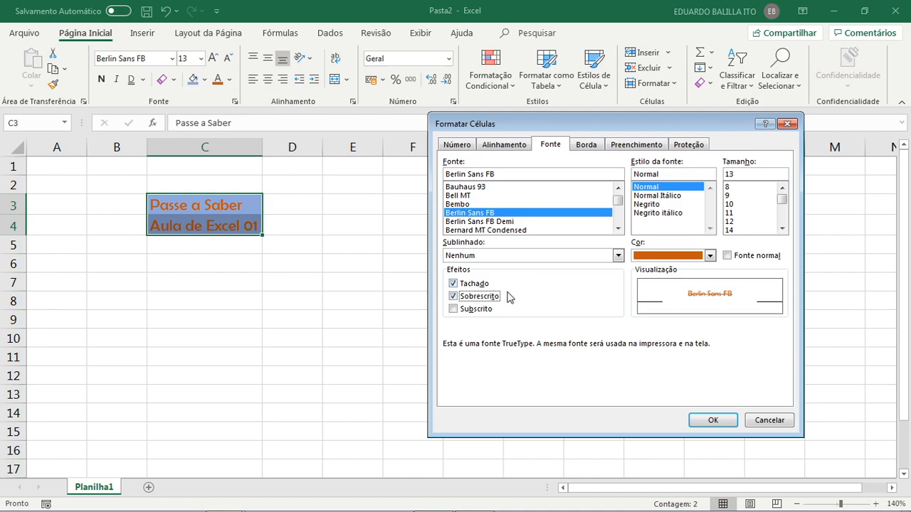
left_click(464, 284)
left_click(713, 420)
left_click(287, 184)
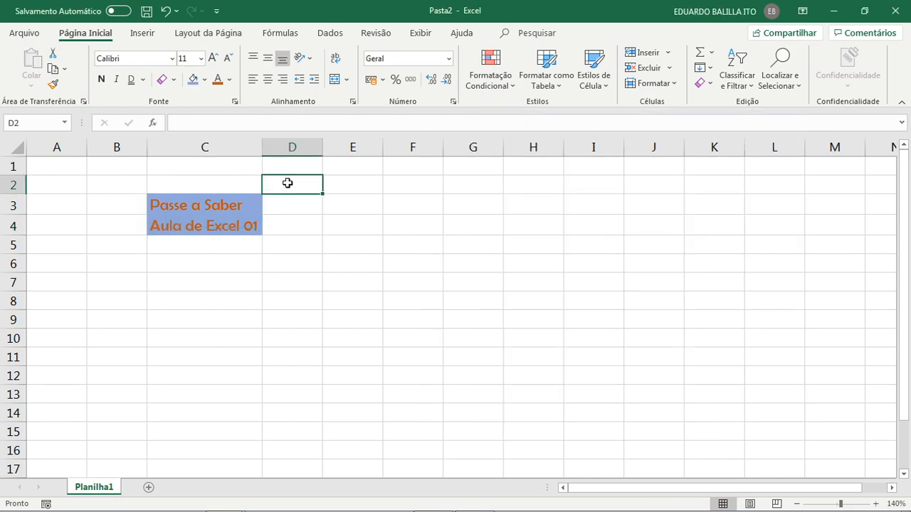
left_click(308, 199)
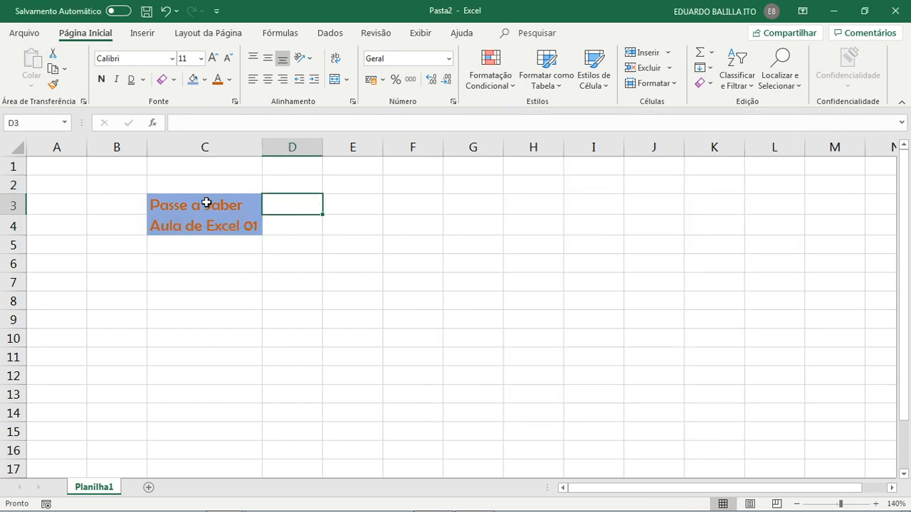
Step: Try a white fill on cells C3:D5 and undo it
left_click_drag(207, 203, 299, 246)
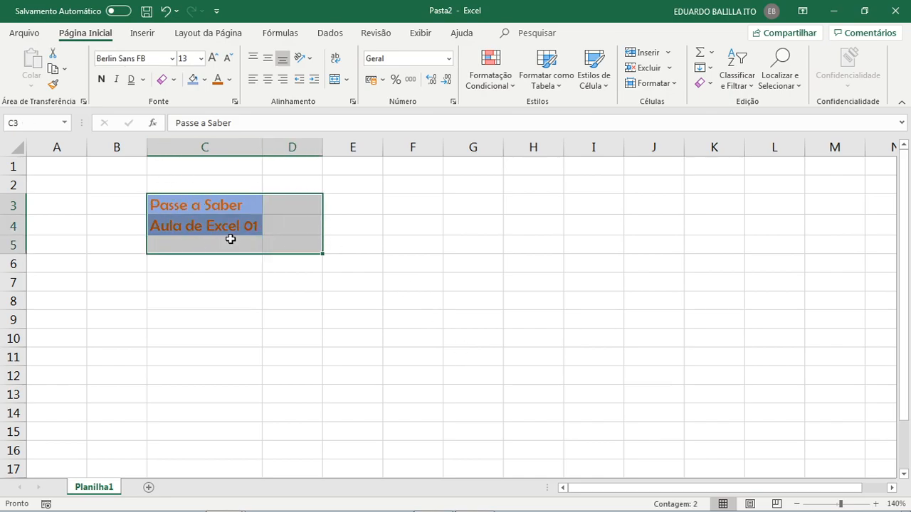
left_click(193, 79)
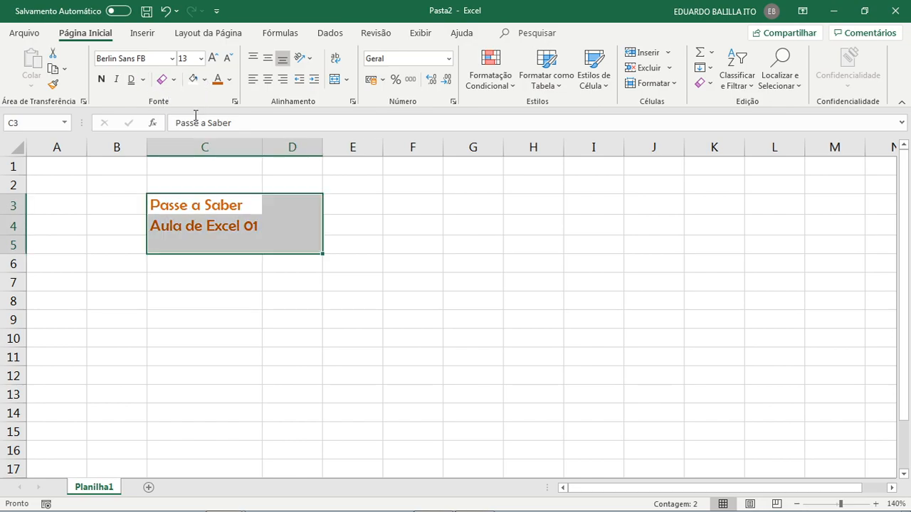
left_click(450, 241)
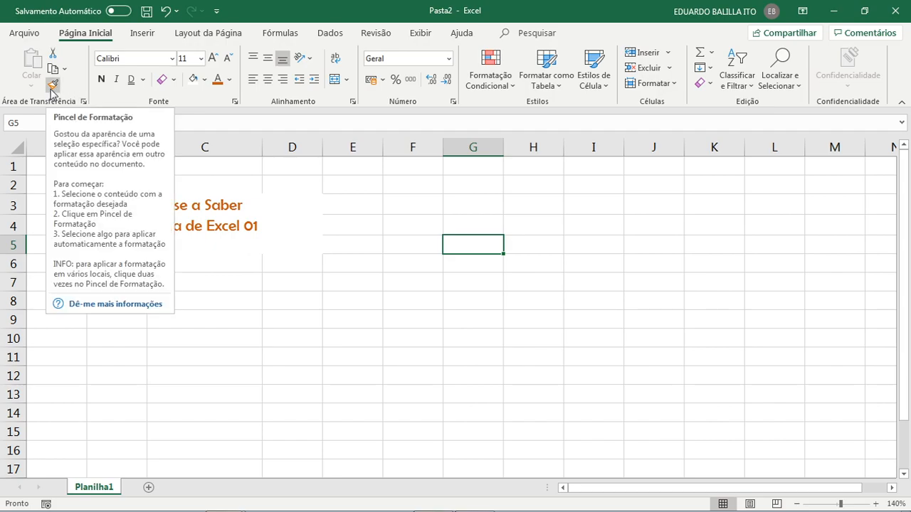
left_click(295, 248)
left_click_drag(191, 193, 299, 264)
left_click(451, 302)
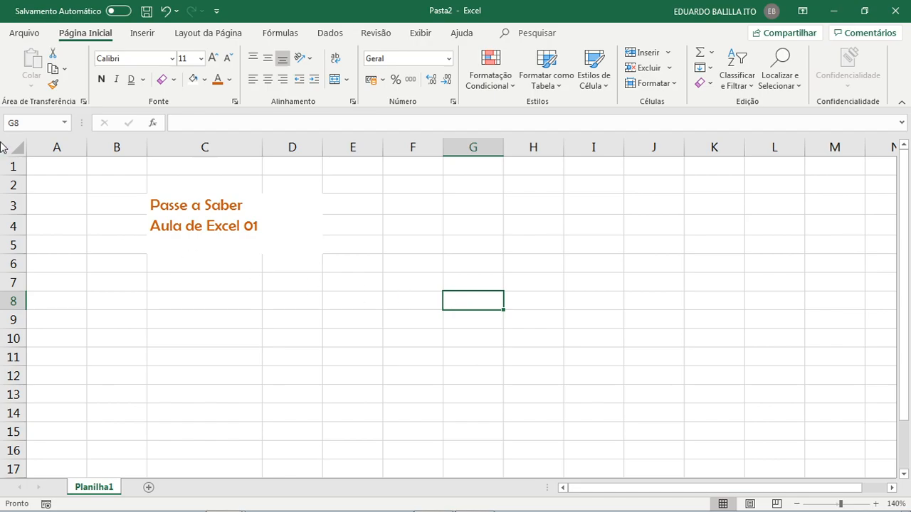
key("ctrl+z")
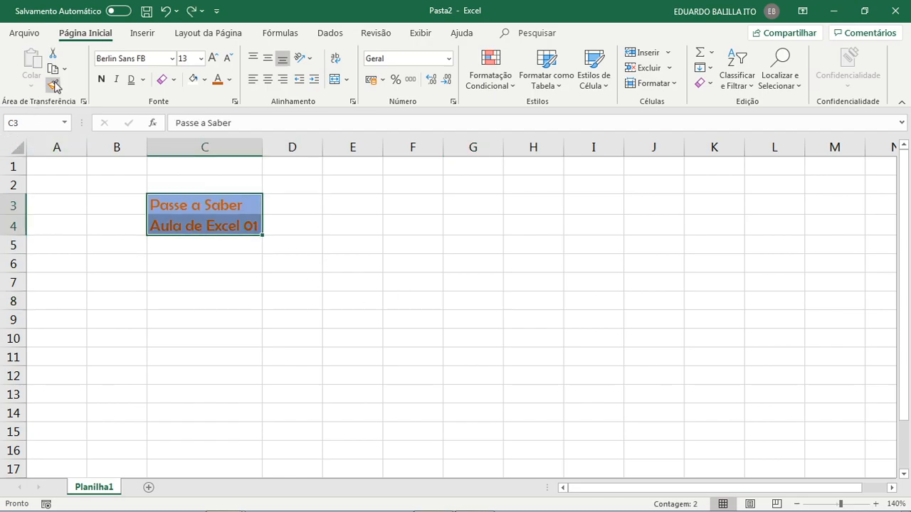
Step: Copy the formatting of C3:C4 to F3:J13 with Format Painter and enter the test text aaaaa in G5
left_click(332, 193)
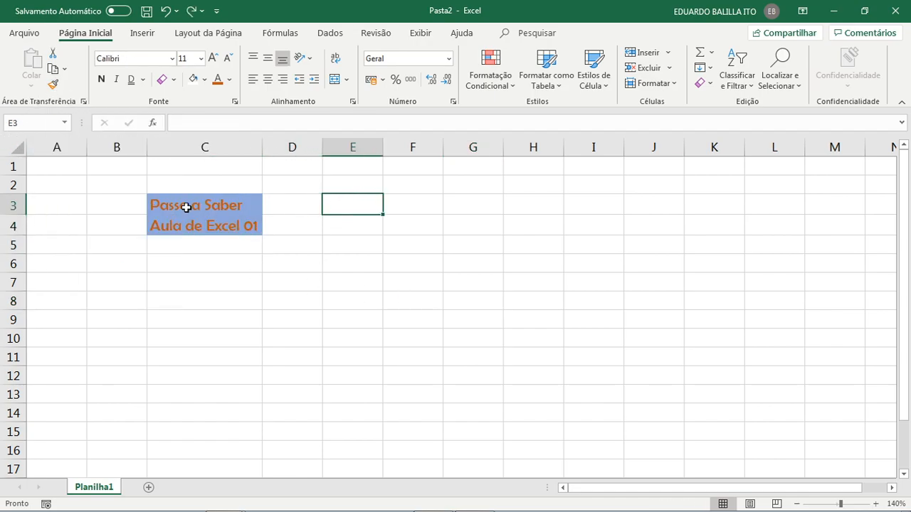
left_click_drag(186, 207, 191, 230)
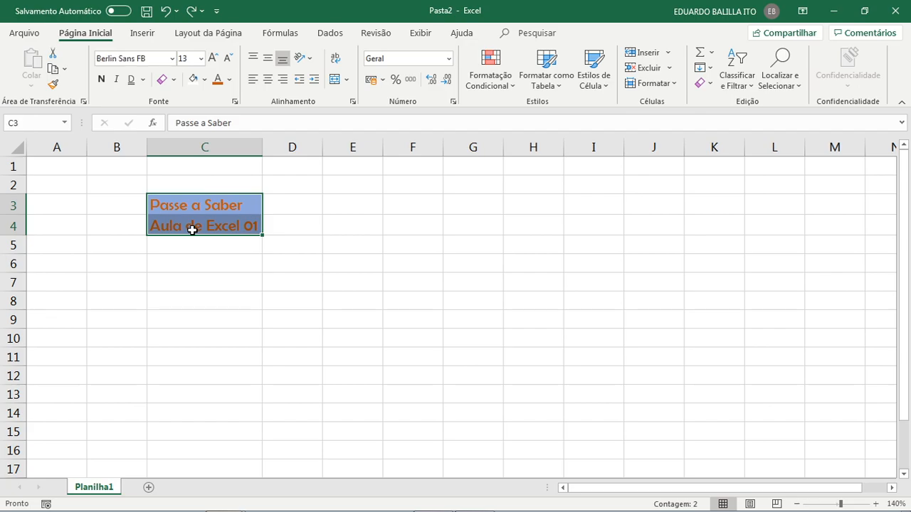
left_click(53, 85)
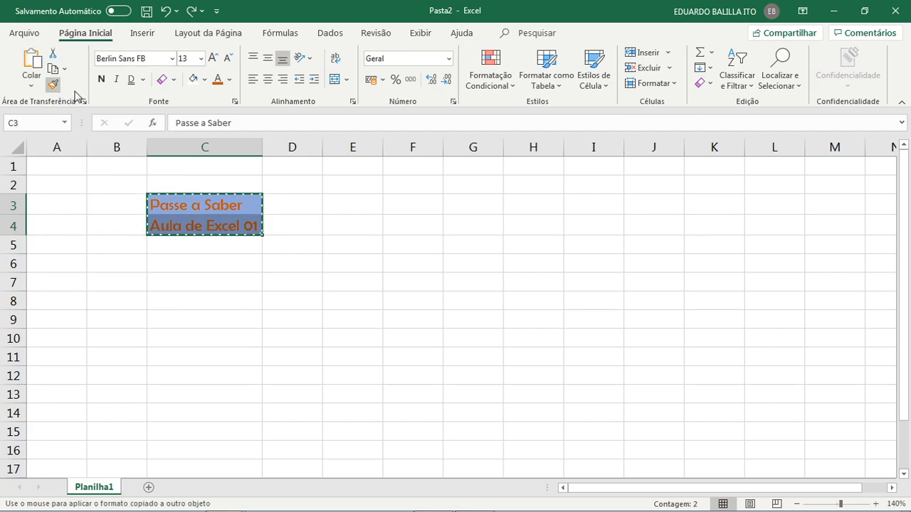
mouse_move(387, 203)
left_mouse_down()
mouse_move(509, 312)
mouse_move(675, 407)
left_mouse_up()
left_click(483, 256)
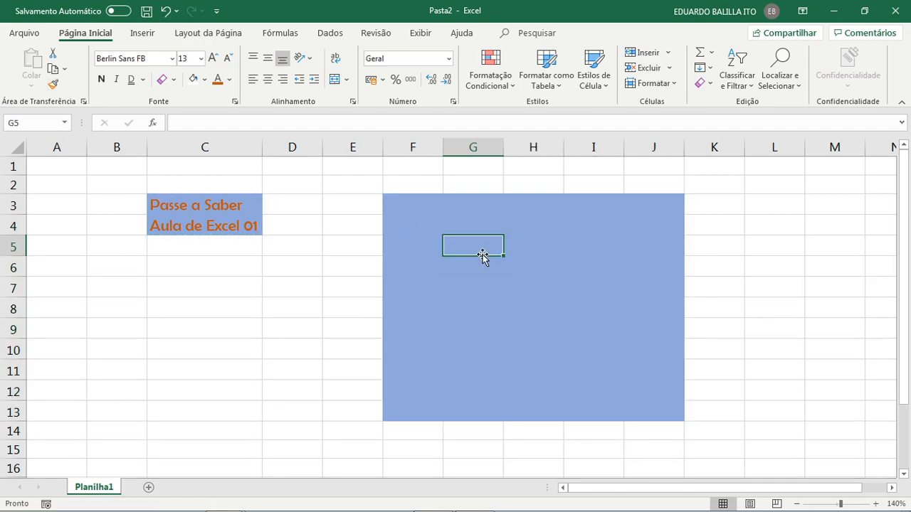
type("aaaaa")
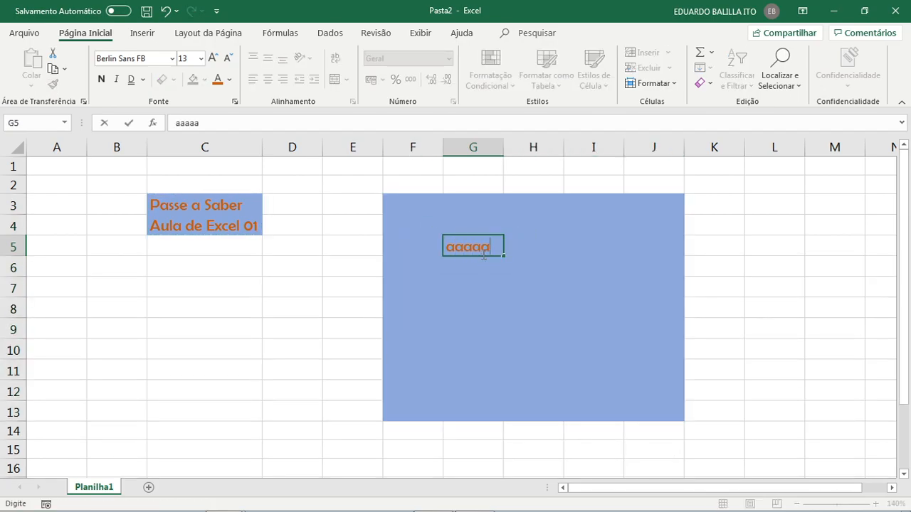
left_click(837, 221)
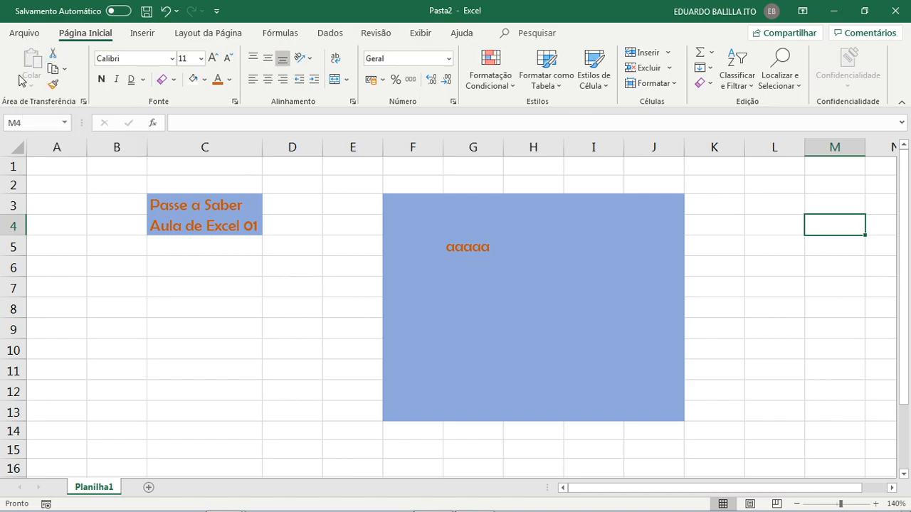
Step: Undo the test text in G5 and the formatting copied to F3:J13
left_click_drag(372, 187, 797, 444)
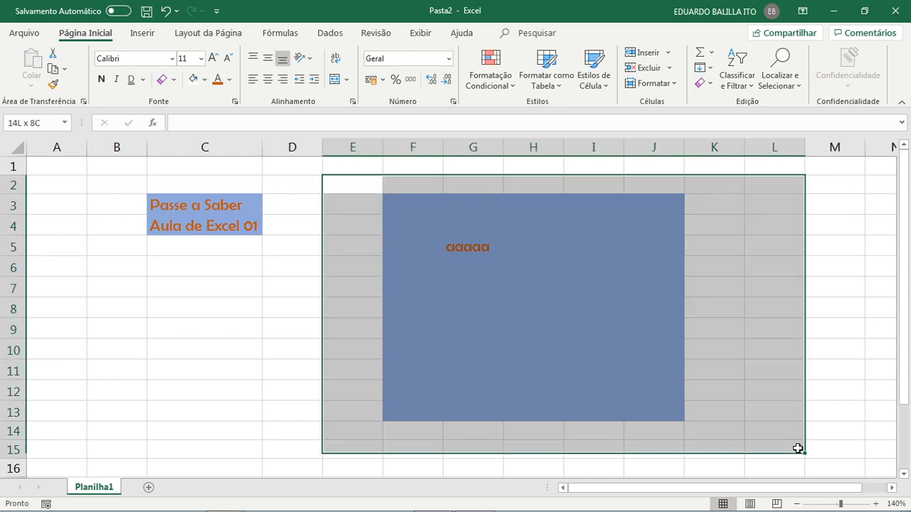
key("ctrl+z")
key("ctrl+z")
key("ctrl+z")
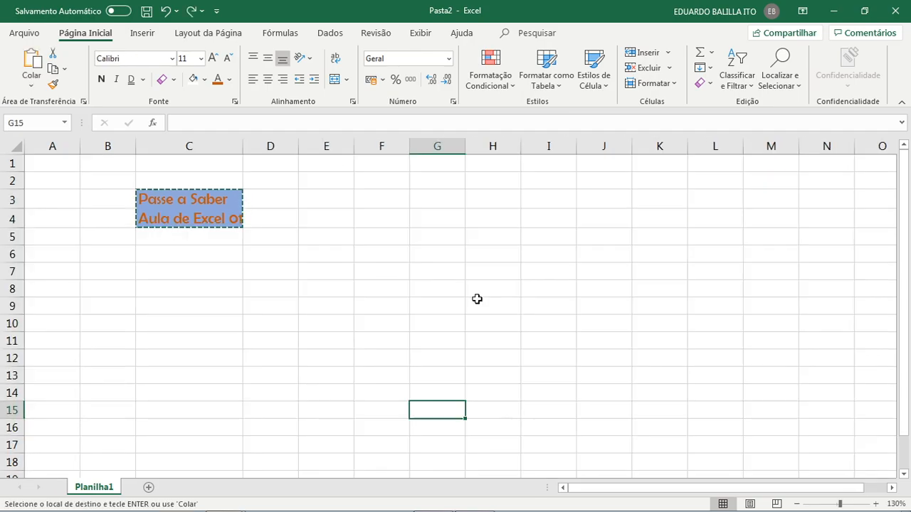
key("ctrl+z")
Step: Remove the light blue fill from C3:C4 and set the font colour to black
left_click_drag(207, 196, 224, 215)
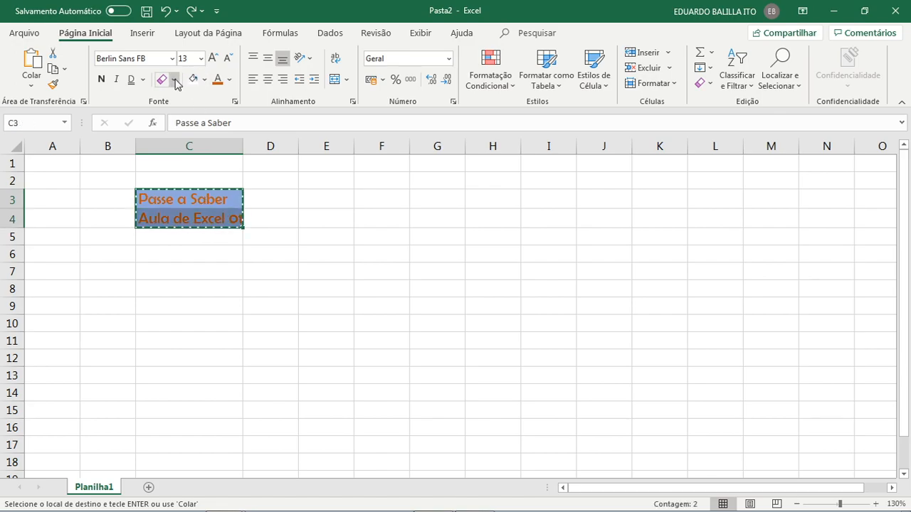
left_click(205, 81)
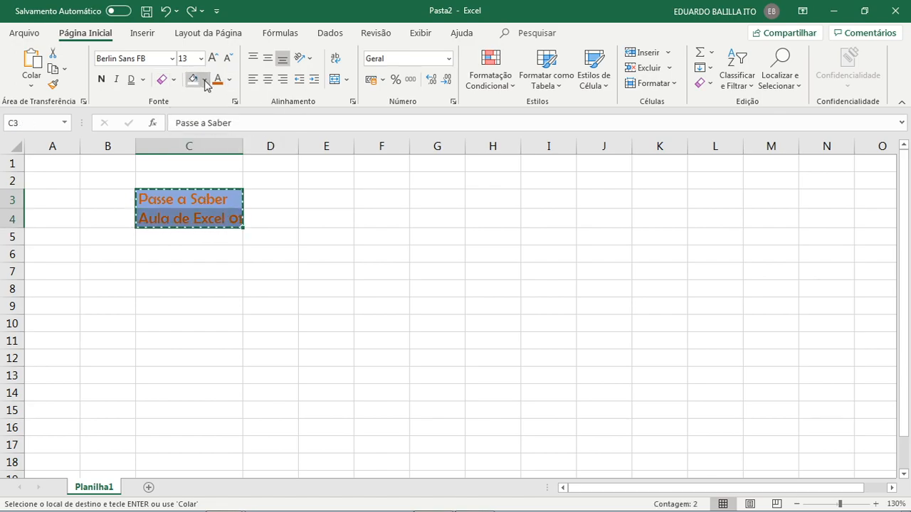
left_click(204, 232)
left_click(335, 223)
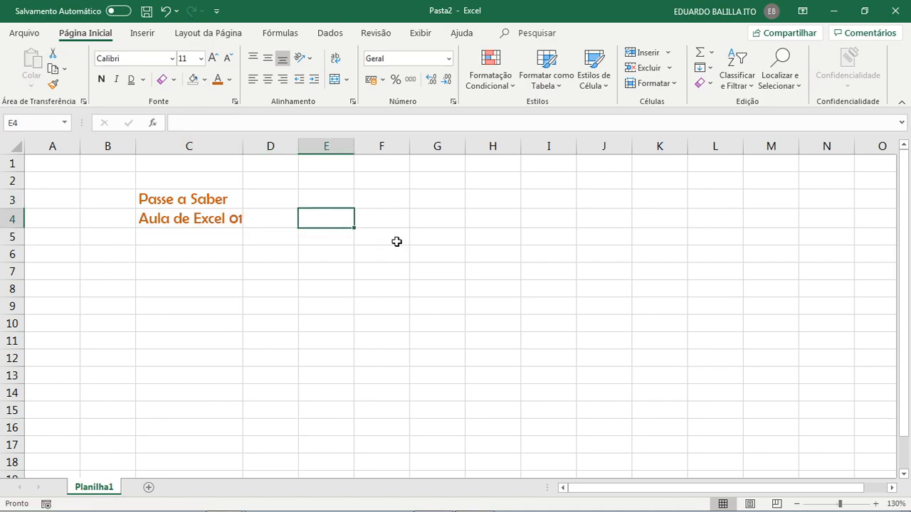
left_click_drag(195, 188, 187, 225)
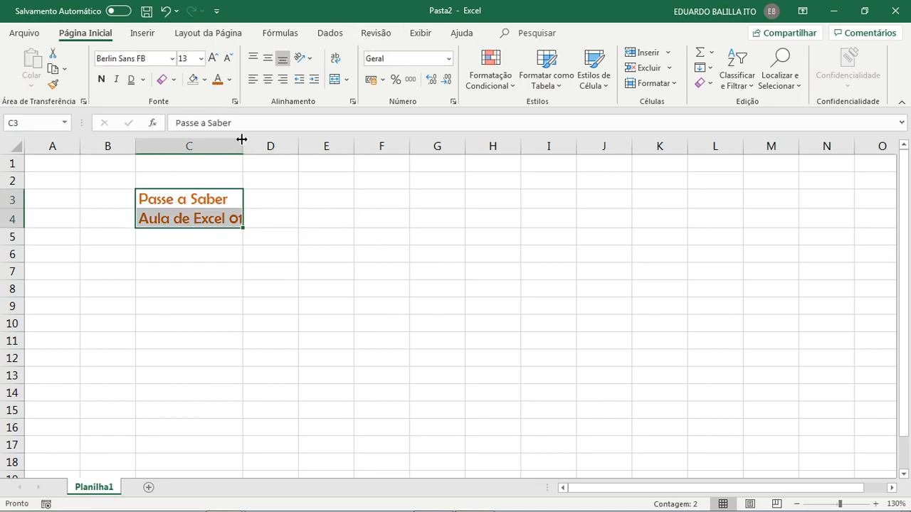
left_click(231, 82)
left_click(248, 99)
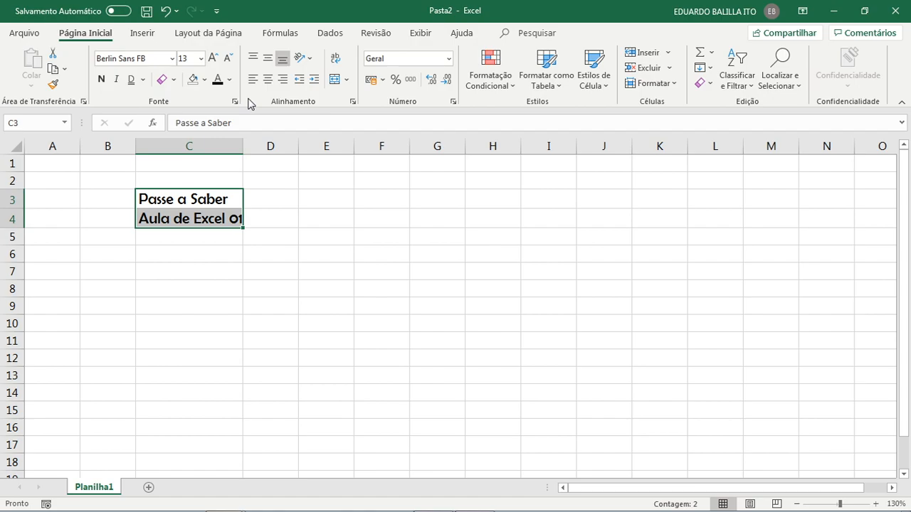
Step: Set the font of C3:C4 to Arial and autofit the width of column C
left_click(172, 61)
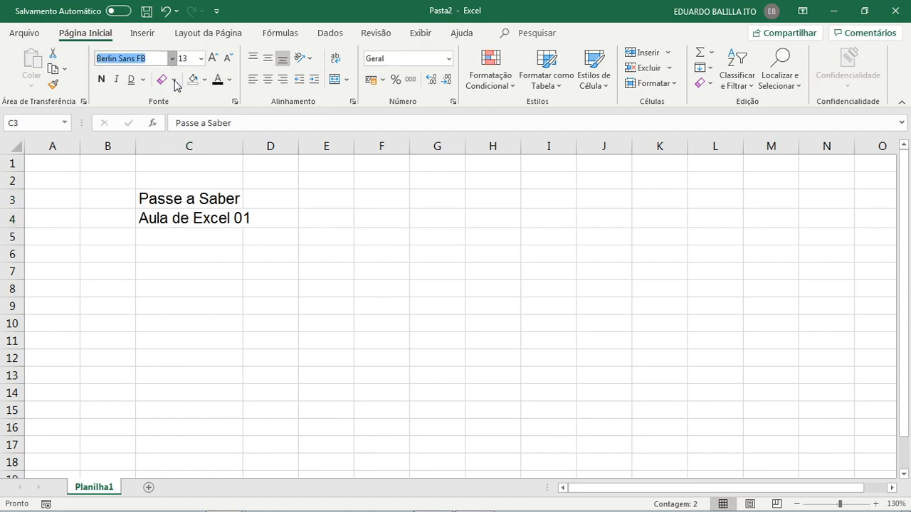
left_click(173, 80)
left_click(424, 213)
double_click(244, 146)
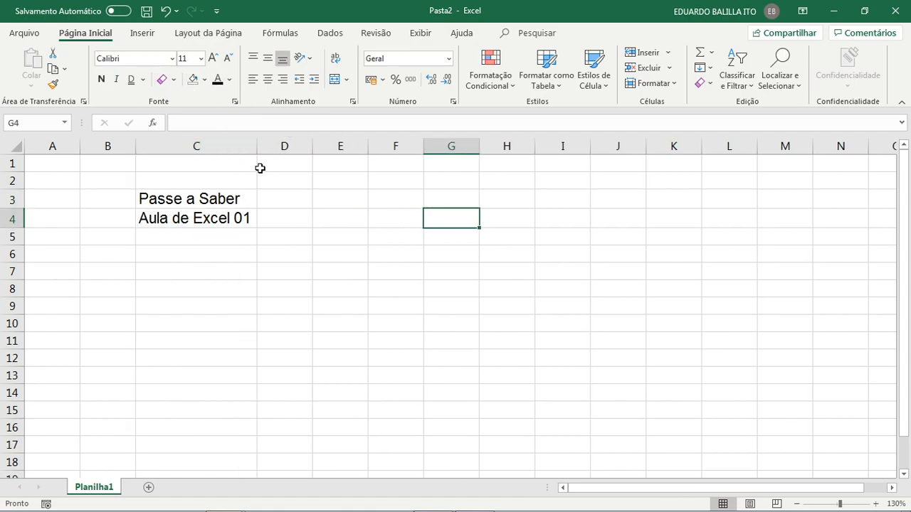
left_click(347, 293)
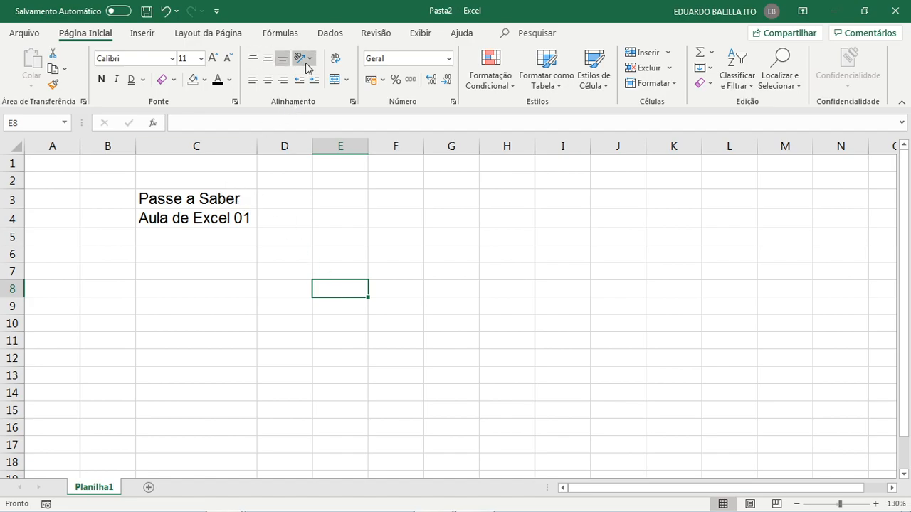
Step: Widen column C to roughly double its width and try centre and right alignment on C3:C5
left_click_drag(259, 143, 394, 146)
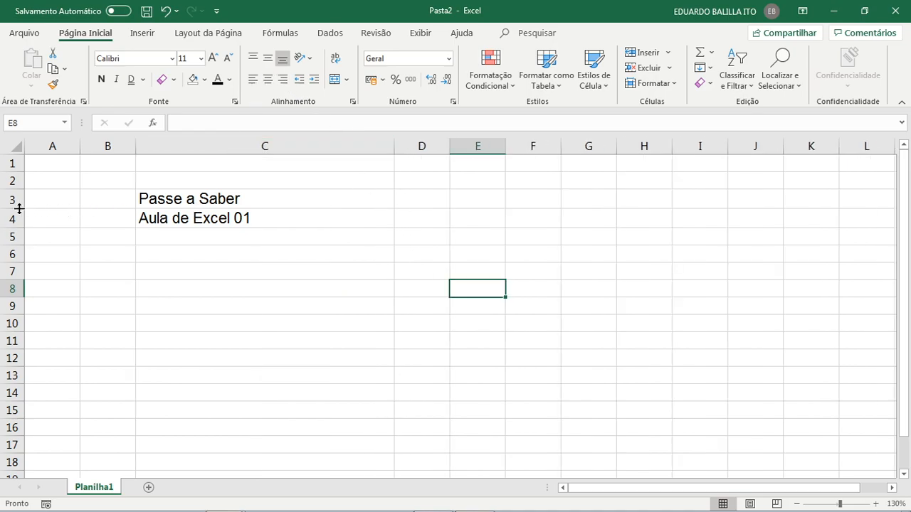
left_click(268, 79)
left_click_drag(223, 198, 261, 234)
left_click(267, 79)
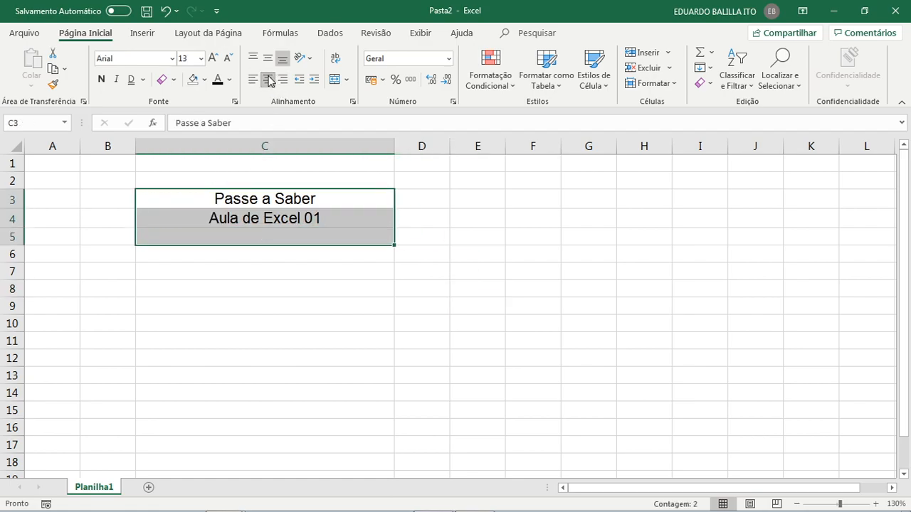
left_click(284, 81)
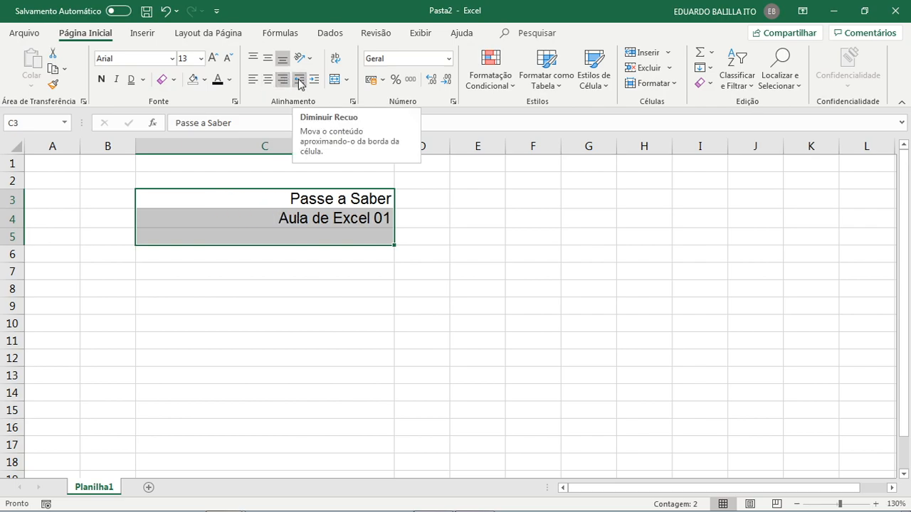
left_click(299, 84)
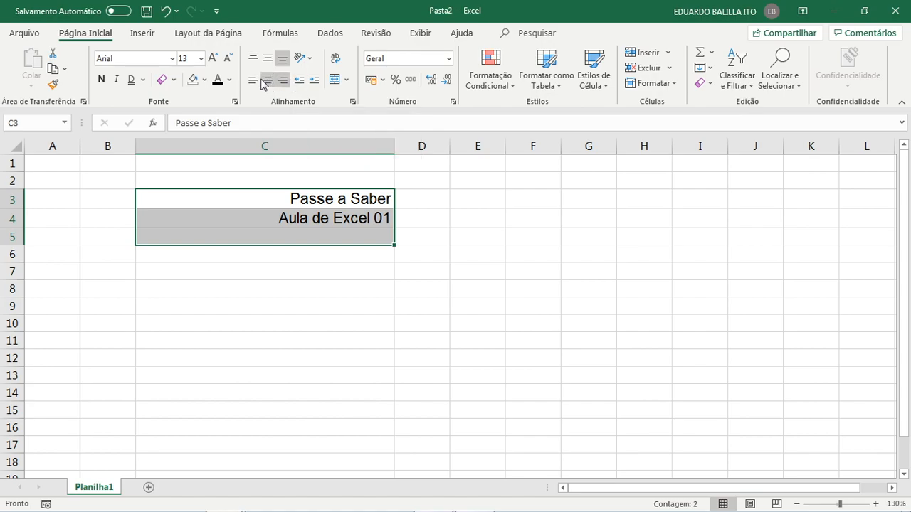
Step: Left-align C3:C5 and repeatedly increase and decrease its indent, ending with no indent
left_click(315, 82)
left_click(316, 83)
left_click(317, 84)
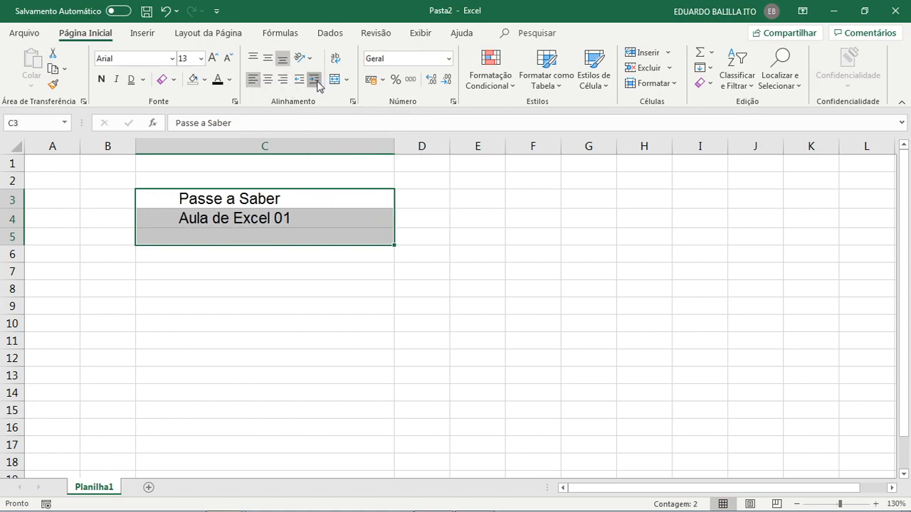
left_click(318, 84)
left_click(319, 83)
left_click(303, 87)
left_click(302, 87)
left_click(303, 87)
left_click(303, 88)
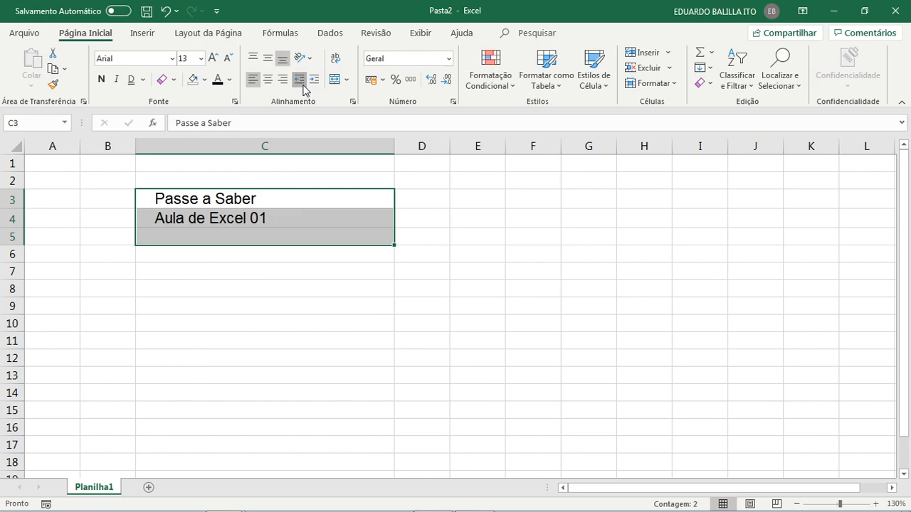
left_click(303, 88)
left_click(304, 87)
left_click(315, 85)
left_click(315, 86)
left_click(316, 89)
left_click(316, 90)
left_click(315, 88)
left_click(316, 88)
left_click(303, 87)
left_click(303, 88)
left_click(303, 87)
left_click(304, 88)
left_click(303, 87)
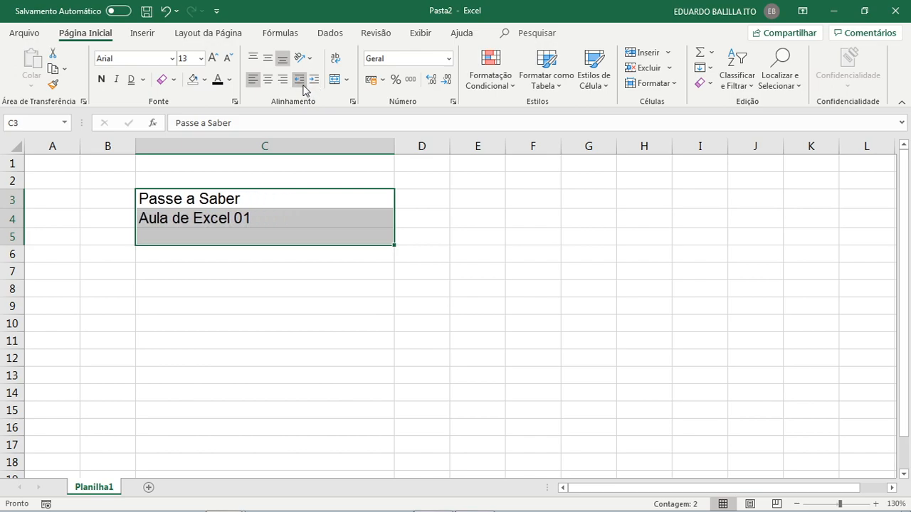
Step: Increase the height of row 4 to roughly three times a normal row
left_click(295, 271)
left_click(266, 206)
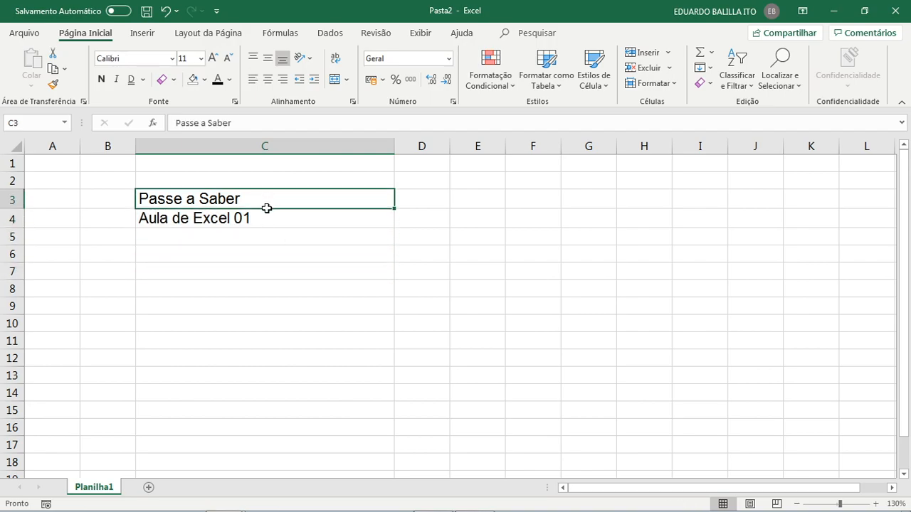
left_click_drag(266, 207, 264, 217)
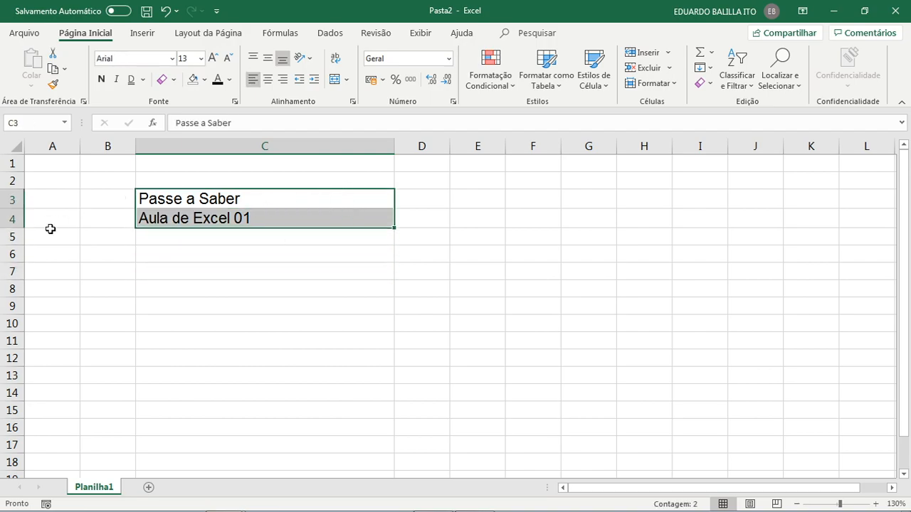
left_click_drag(10, 227, 13, 270)
Step: Try top, middle and bottom alignment on C4 and centre its text horizontally and vertically
left_click(257, 233)
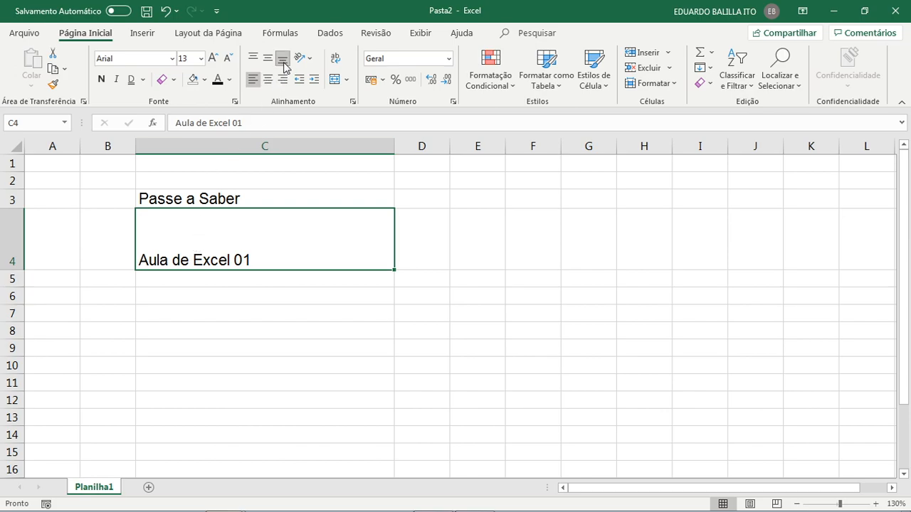
left_click(253, 59)
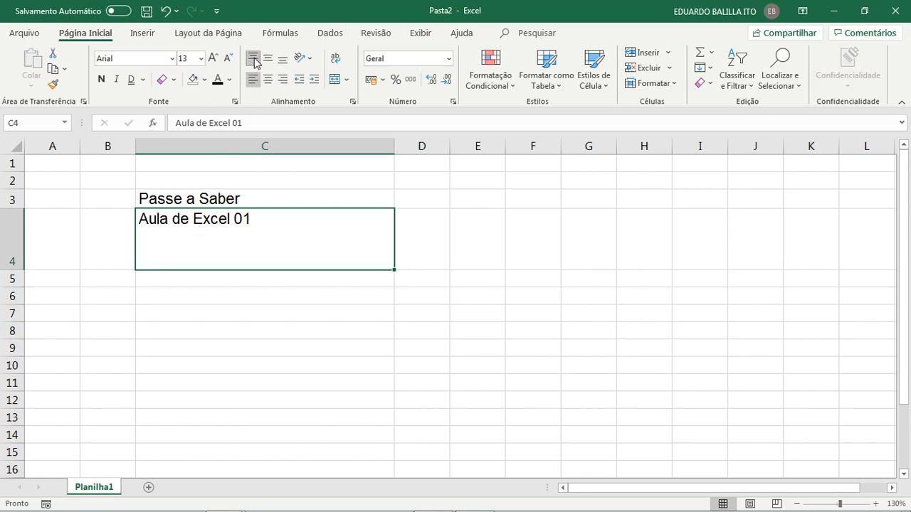
left_click(268, 59)
left_click(283, 62)
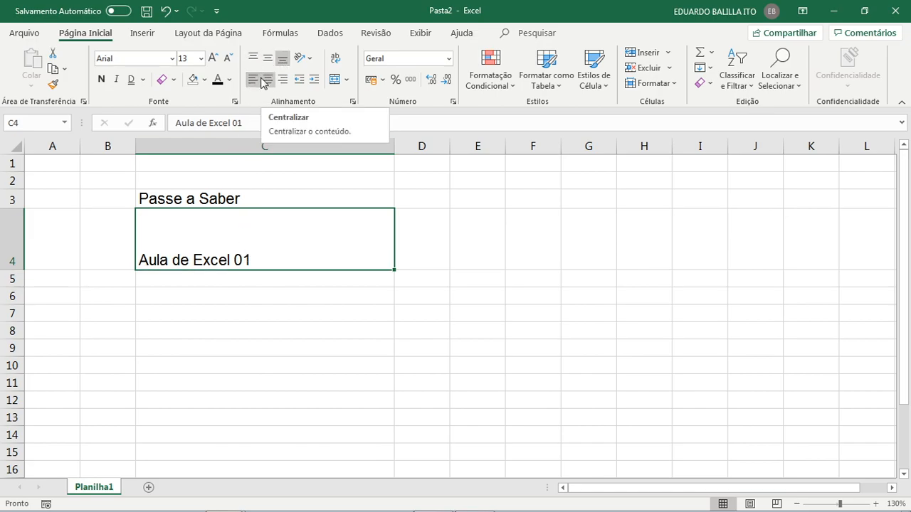
left_click(267, 79)
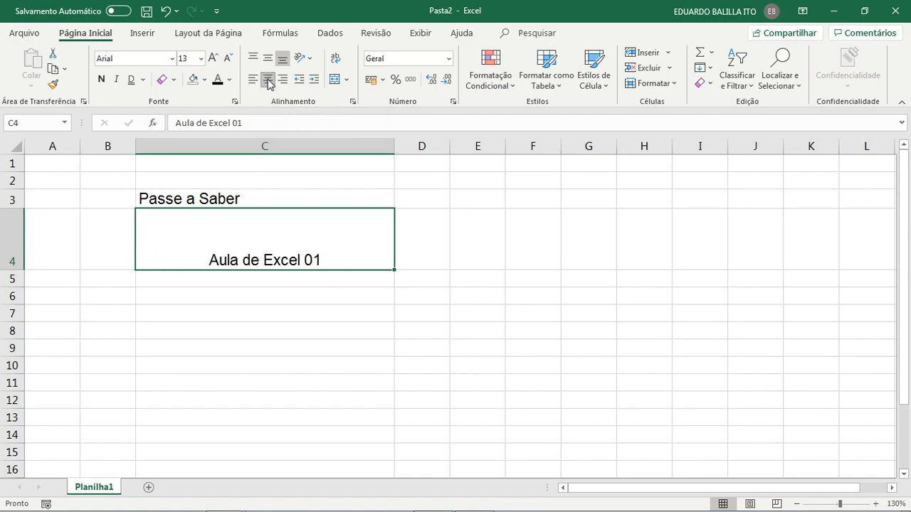
left_click(268, 58)
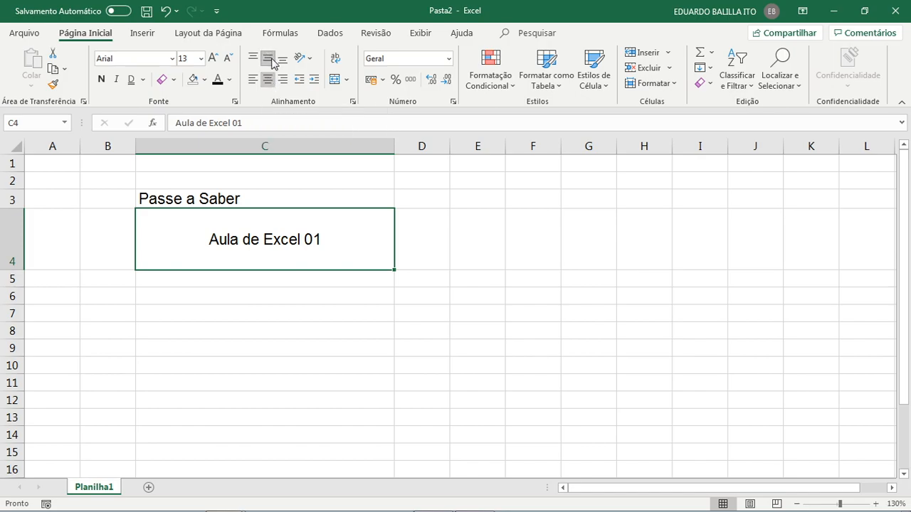
left_click(301, 292)
left_click(313, 246)
left_click_drag(249, 266, 262, 317)
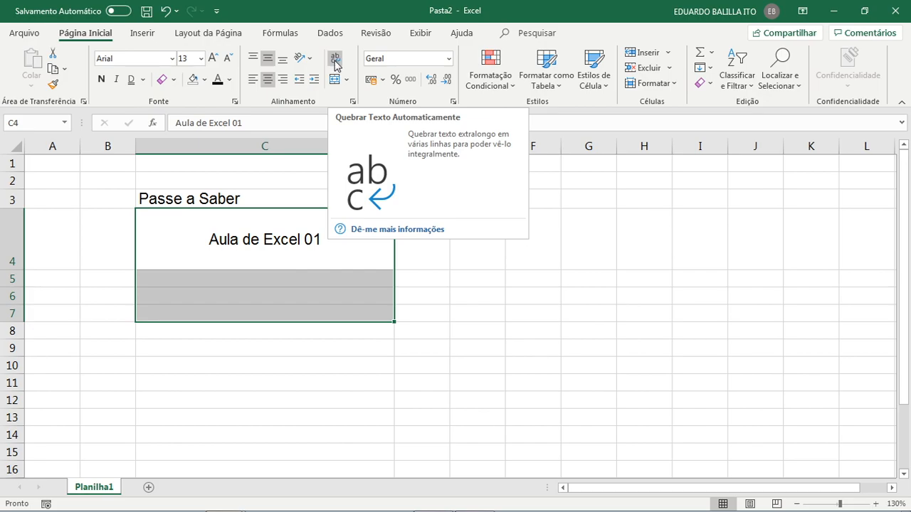
left_click(299, 254)
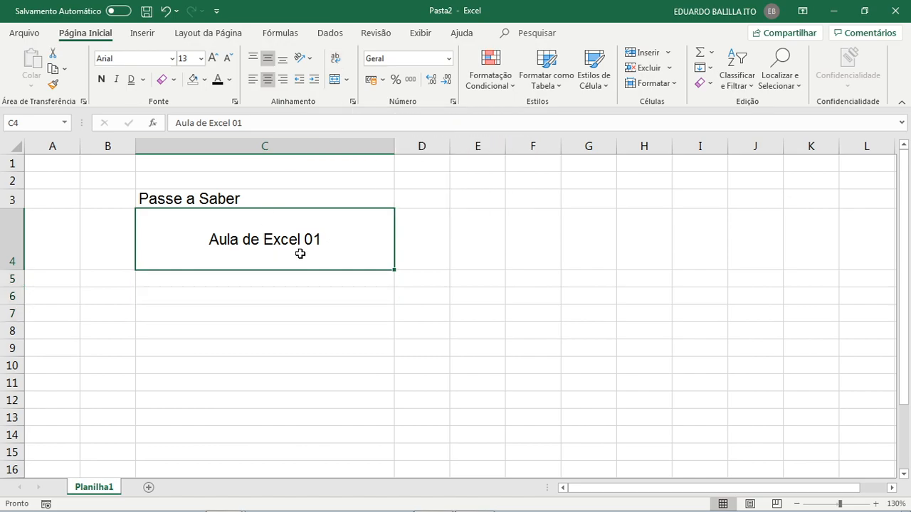
Step: Reduce the height of row 4, narrow column C, and left-align the text in C4
left_click_drag(20, 270, 15, 233)
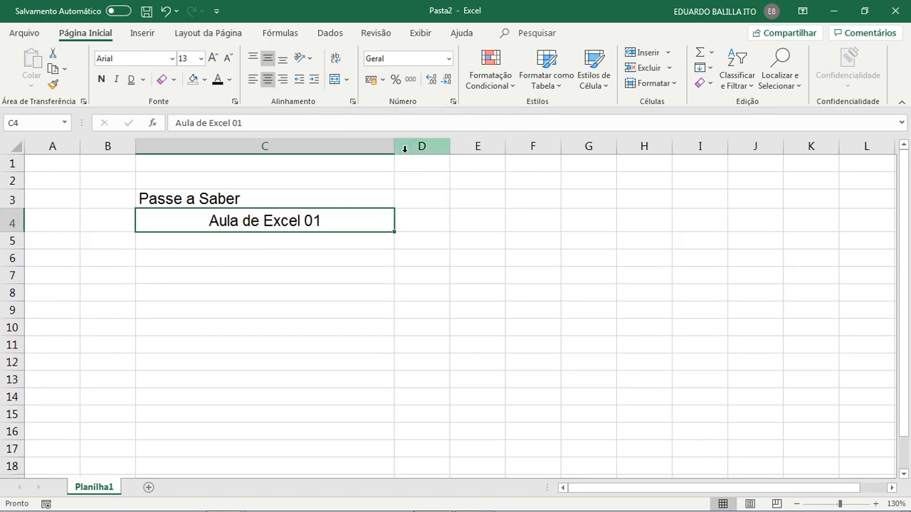
left_click_drag(393, 149, 206, 149)
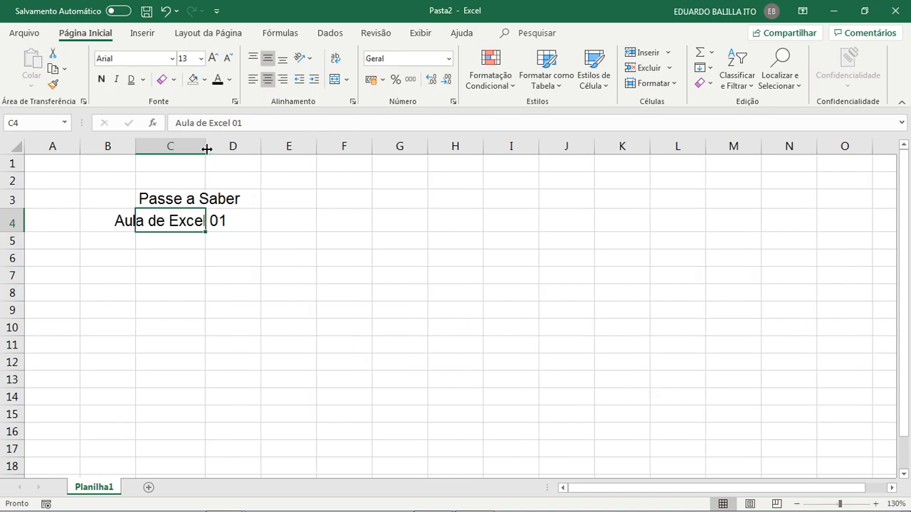
left_click(306, 235)
left_click(149, 226)
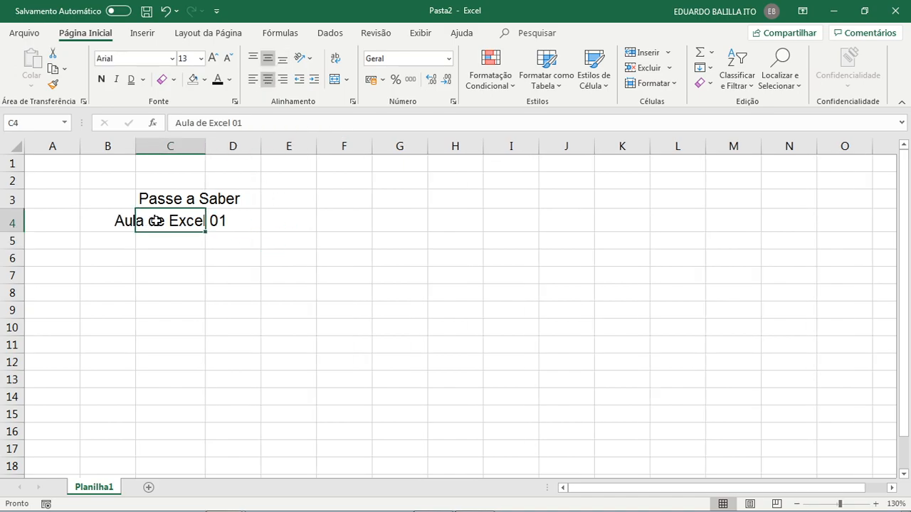
left_click(253, 79)
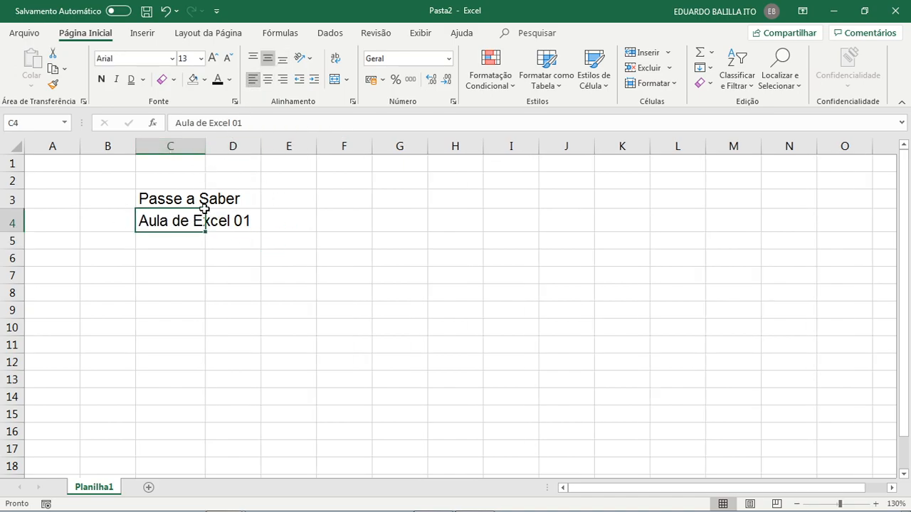
left_click(233, 202)
left_click(187, 201)
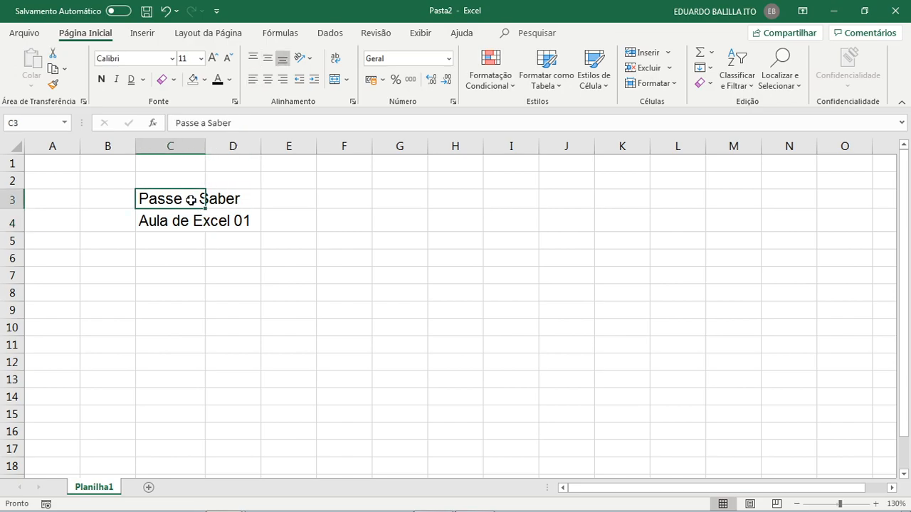
left_click_drag(187, 201, 230, 197)
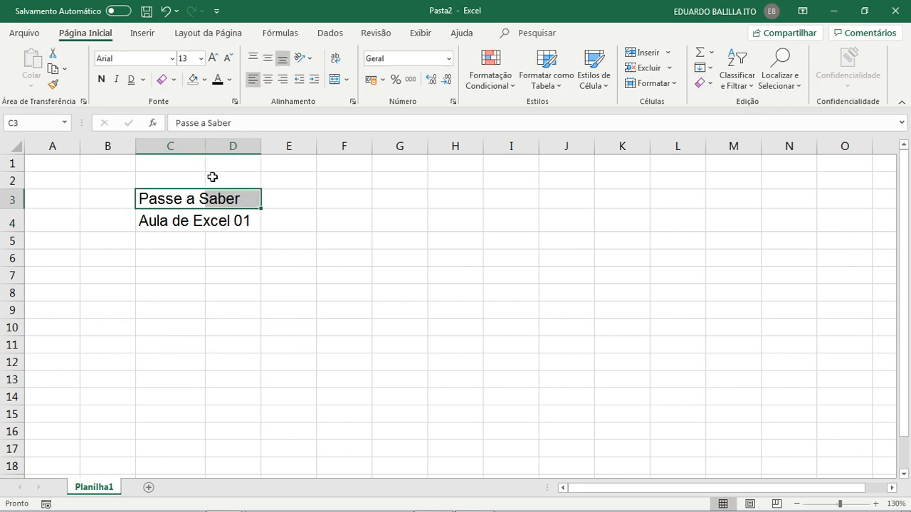
Step: Make row 3 about four times taller and wrap the "Passe a Saber" text in C3
left_click(869, 460)
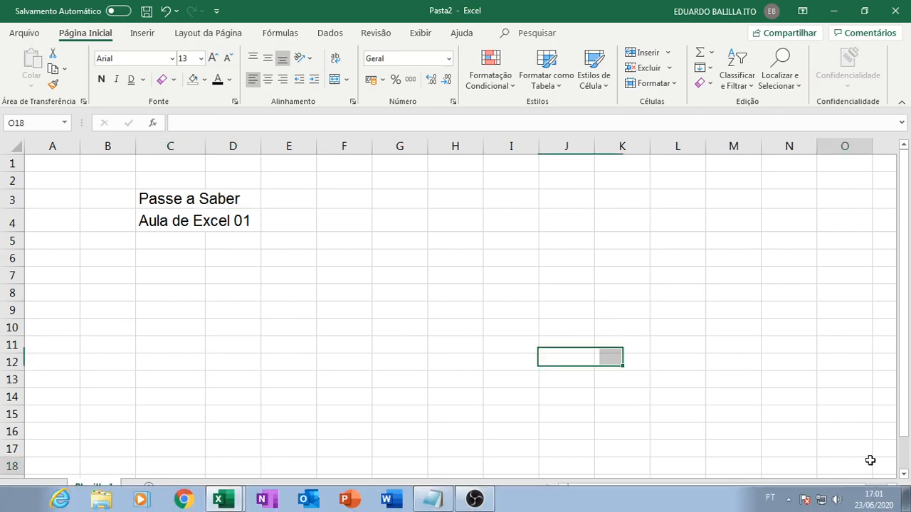
left_click(878, 501)
left_click(878, 500)
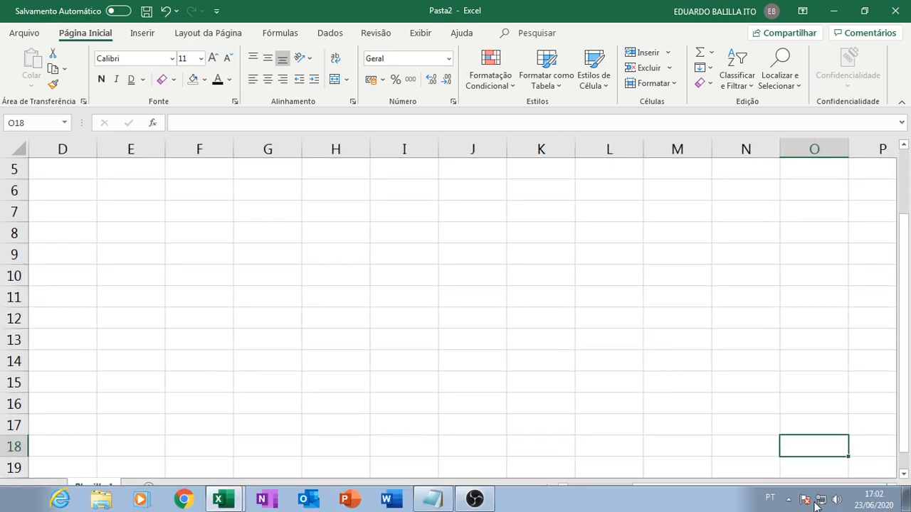
left_click_drag(736, 493, 656, 492)
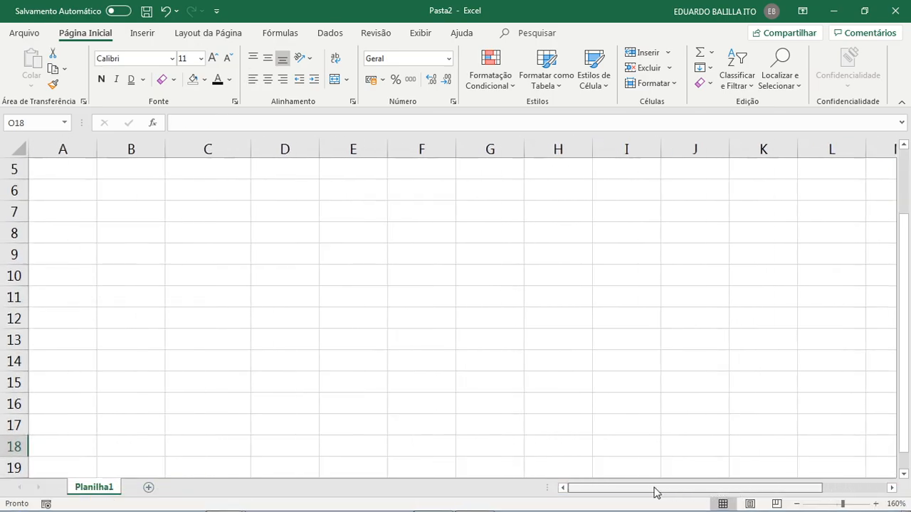
left_click_drag(904, 299, 907, 231)
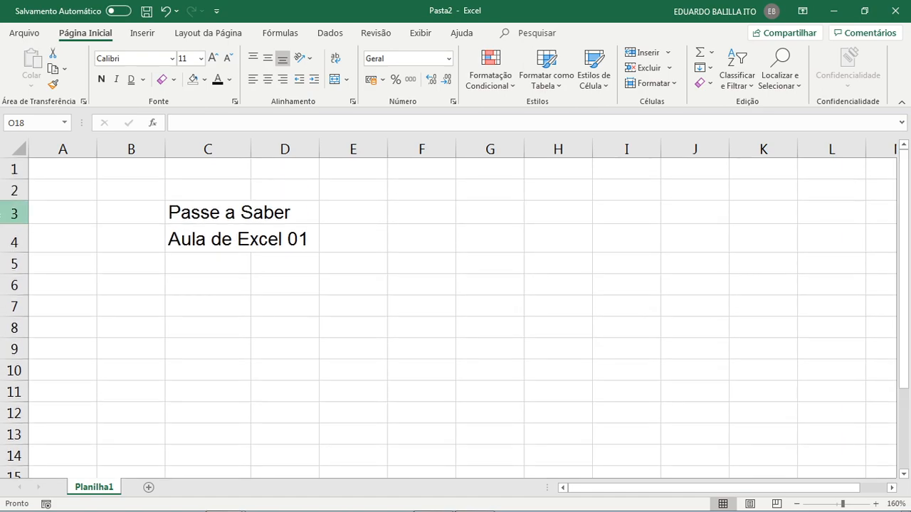
left_click(232, 222)
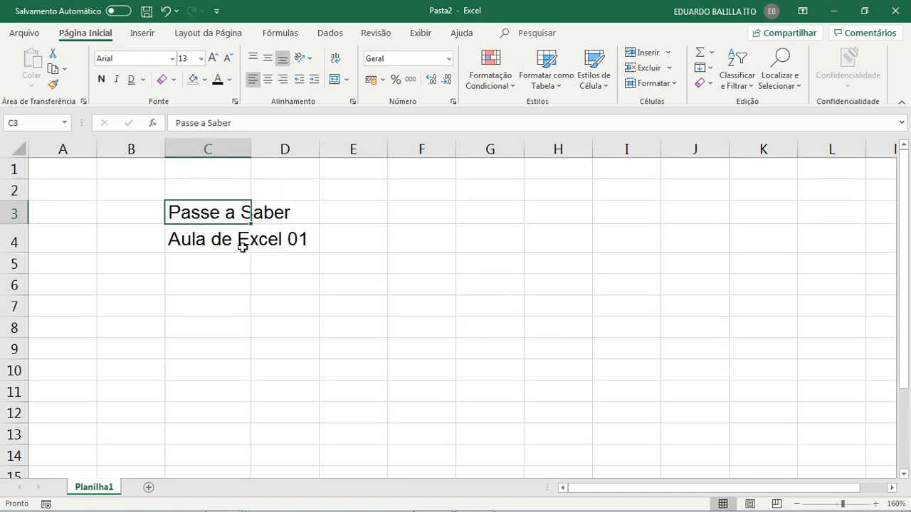
left_click_drag(19, 224, 14, 289)
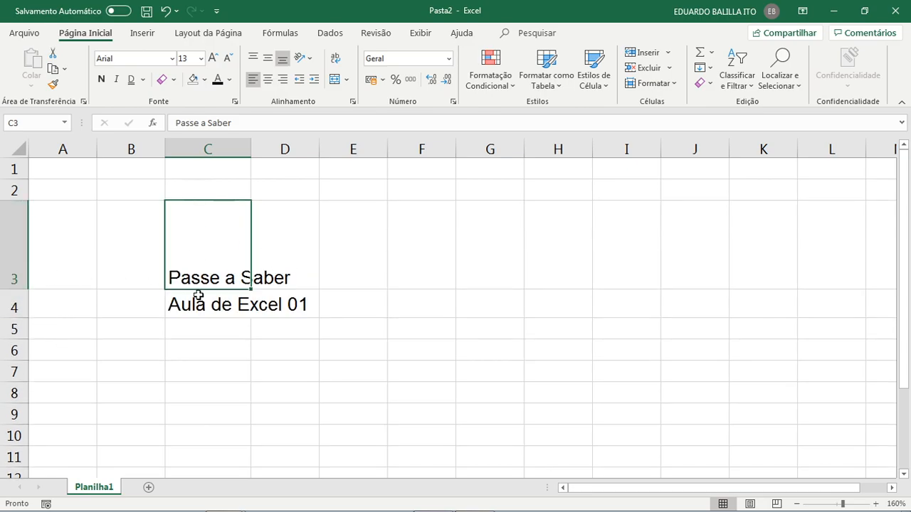
left_click(336, 60)
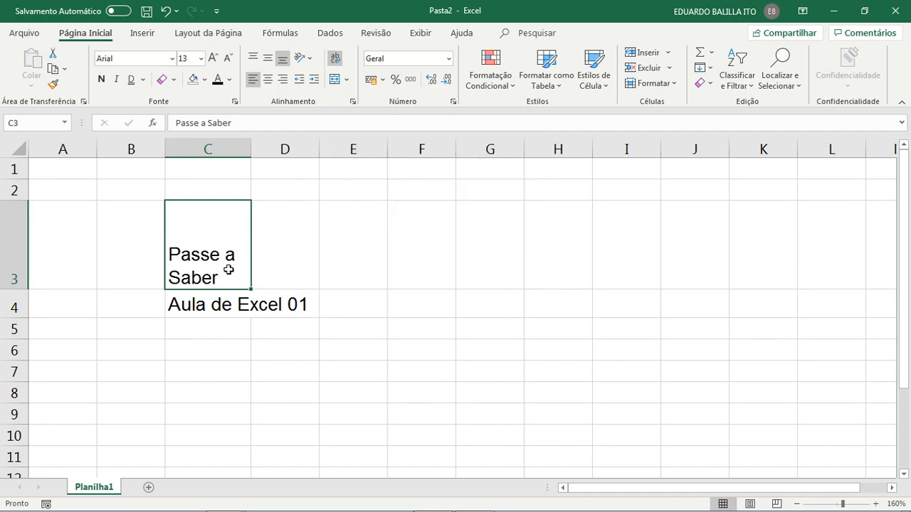
Step: Narrow and rewiden column C so the wrapped C3 text fits one line, and reduce row 3 to a single line's height
left_click_drag(252, 149, 230, 150)
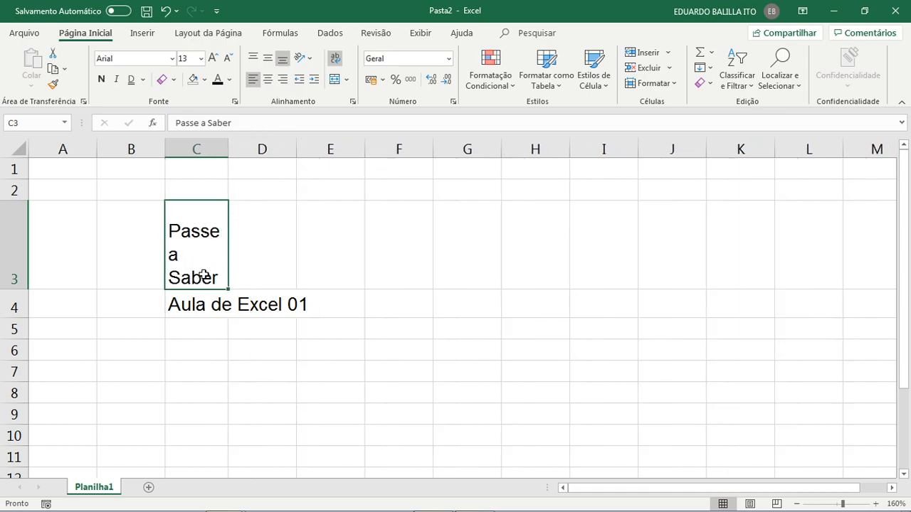
left_click_drag(228, 144, 337, 152)
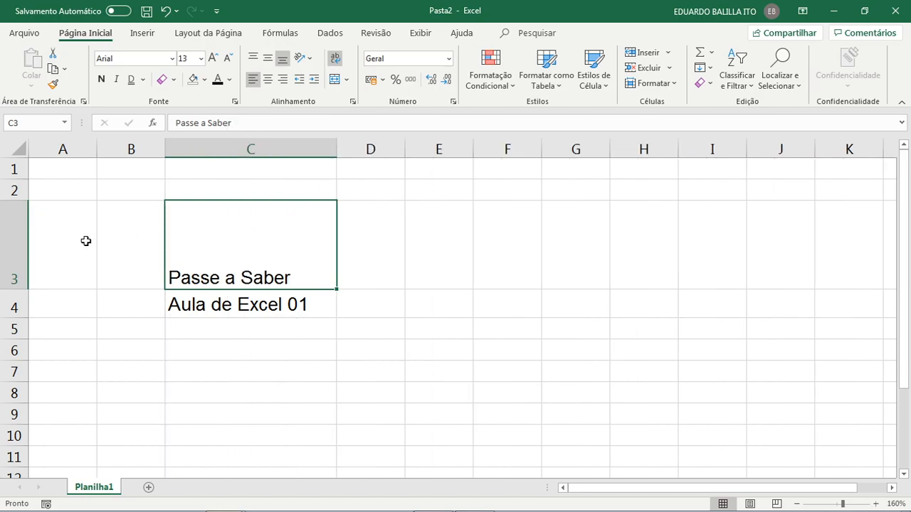
left_click_drag(7, 288, 14, 229)
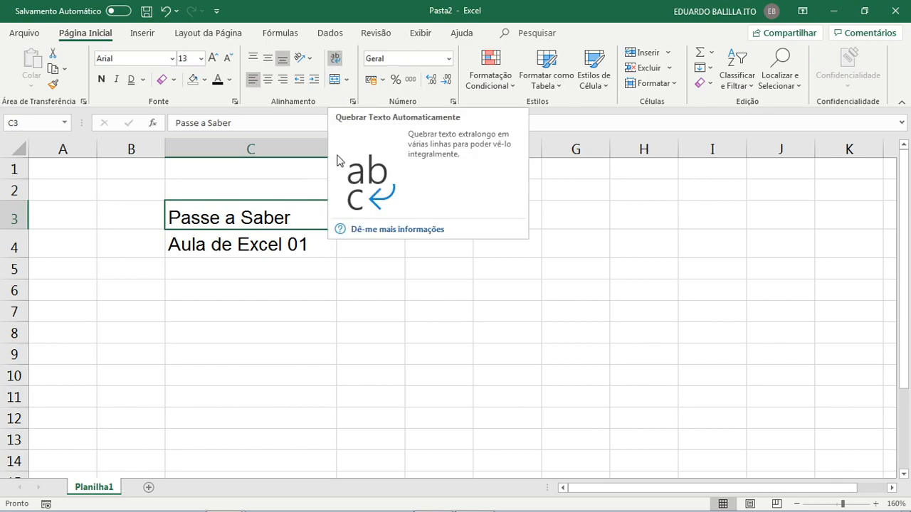
left_click(308, 148)
left_click(304, 190)
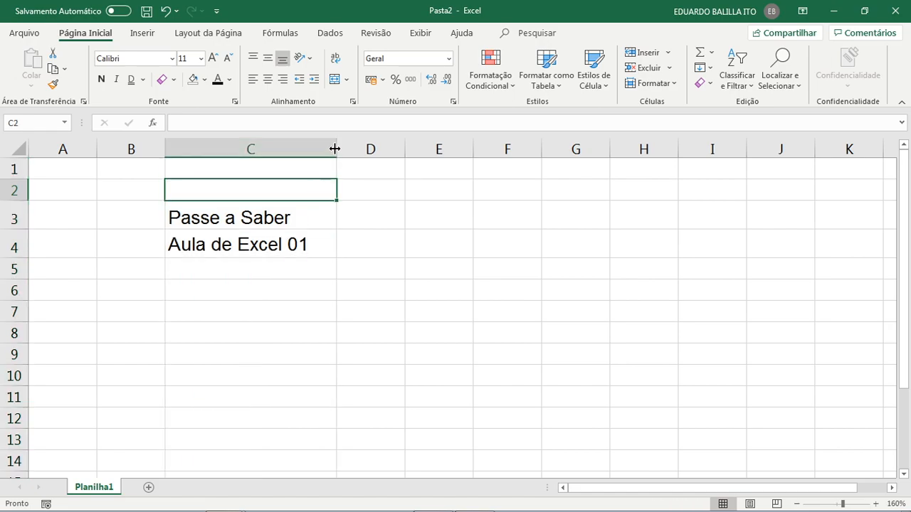
Step: Narrow column C to about half its width and resize row 3 to fit the wrapped text on two lines
left_click_drag(335, 147, 240, 147)
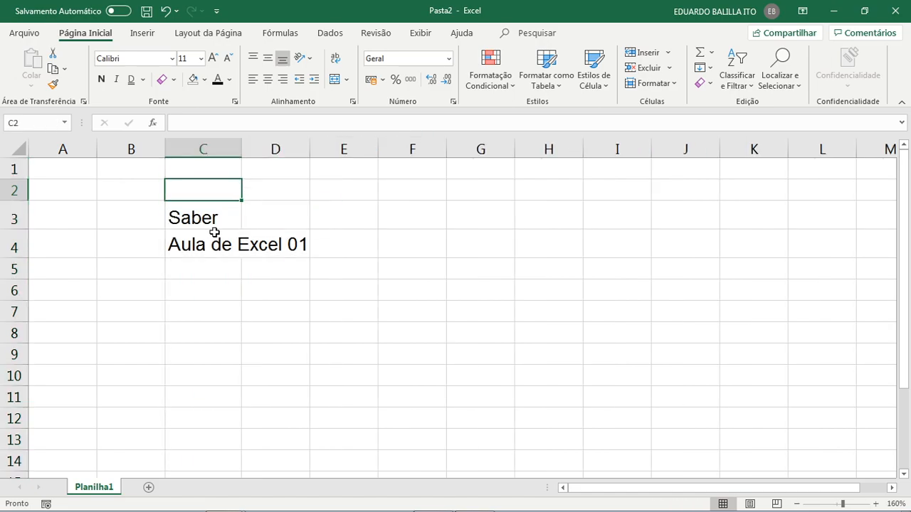
left_click_drag(21, 229, 24, 284)
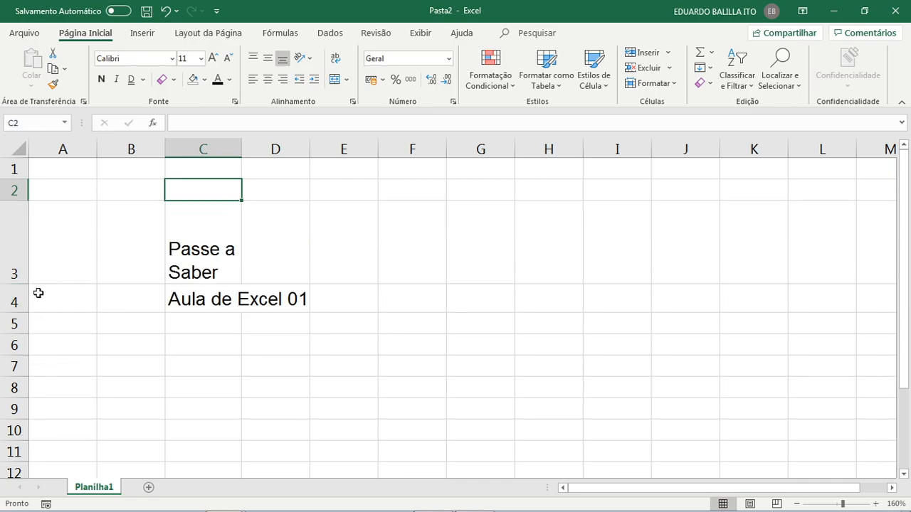
left_click_drag(17, 285, 19, 260)
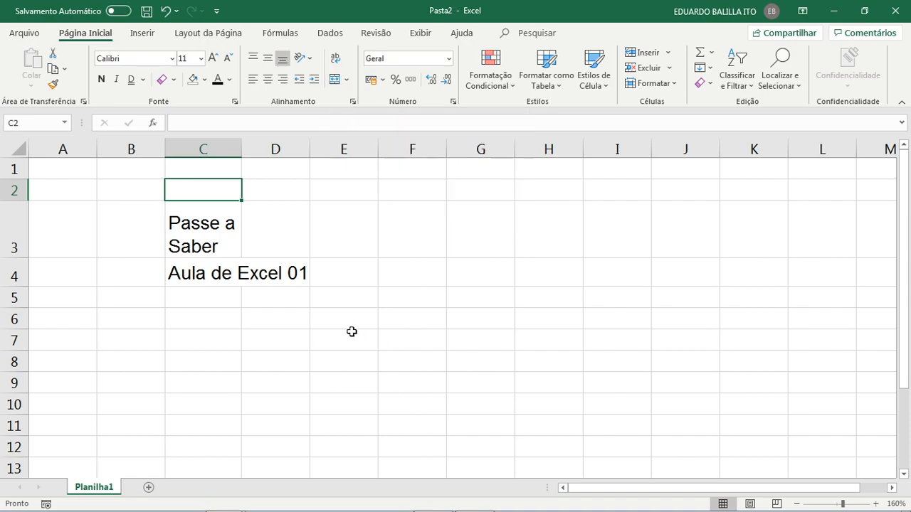
Step: AutoFit the height of row 3 and the width of column C to their contents
double_click(8, 258)
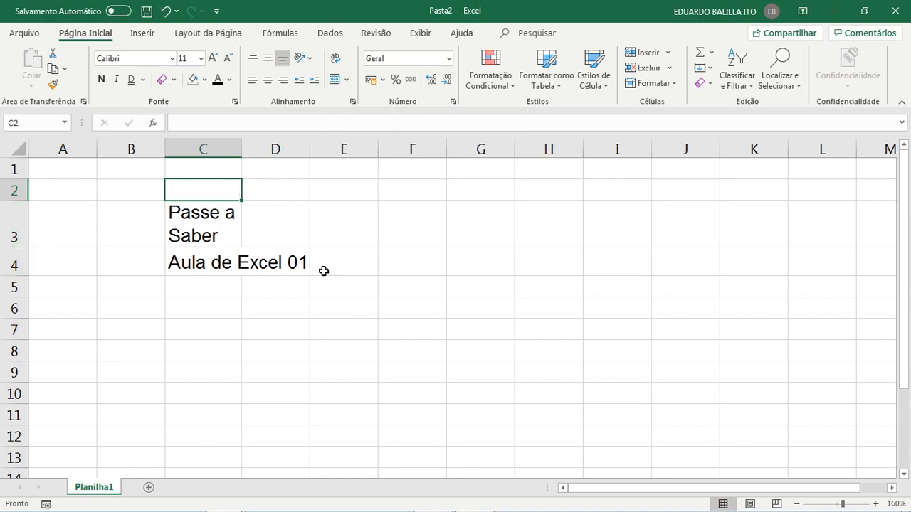
double_click(242, 145)
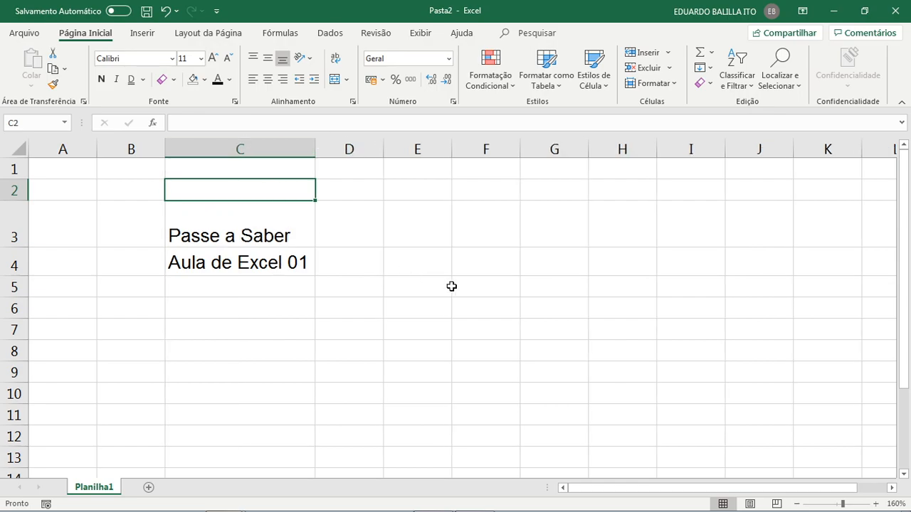
Step: Merge and center the empty cells F4:G5, and select the merged cell
left_click_drag(376, 227, 726, 413)
left_click(592, 279)
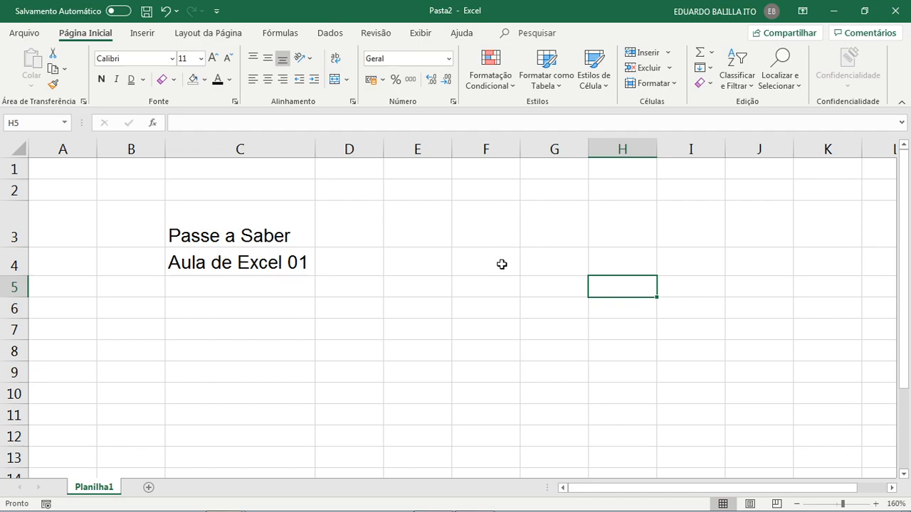
left_click_drag(498, 265, 554, 284)
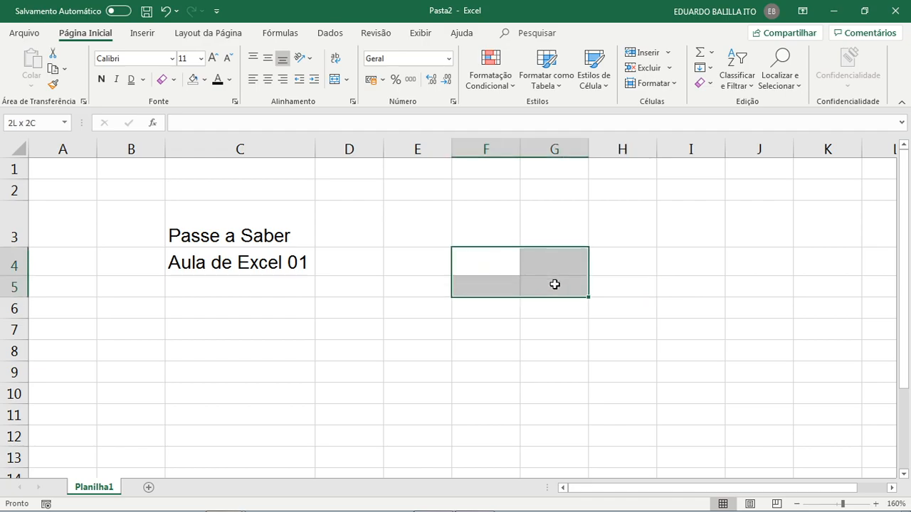
left_click(335, 83)
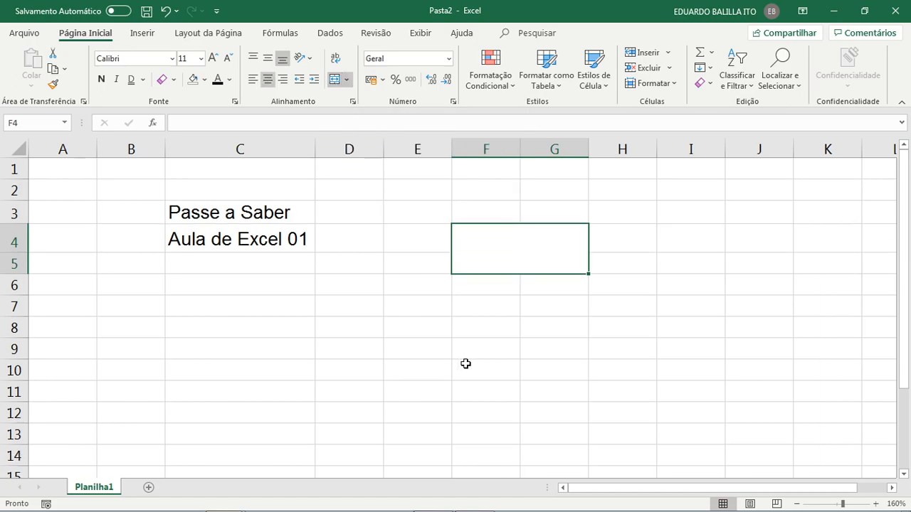
left_click(434, 288)
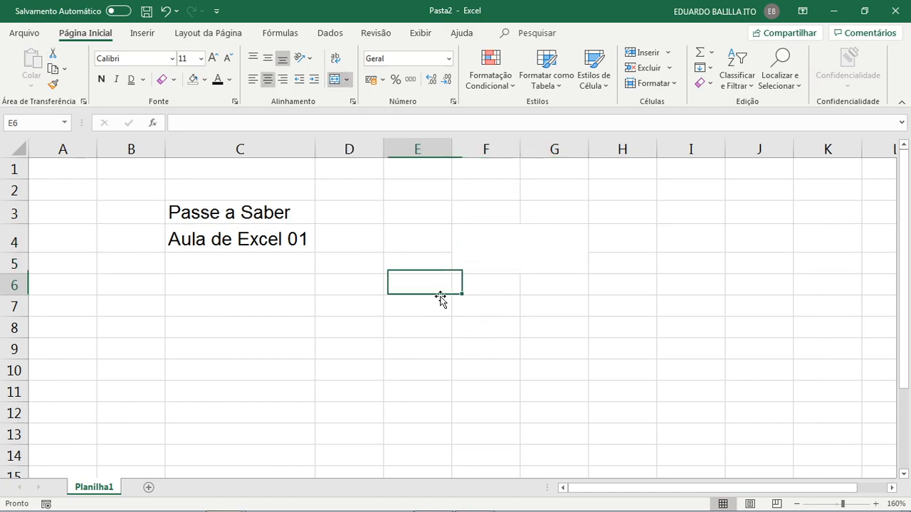
left_click(488, 246)
left_click(419, 230)
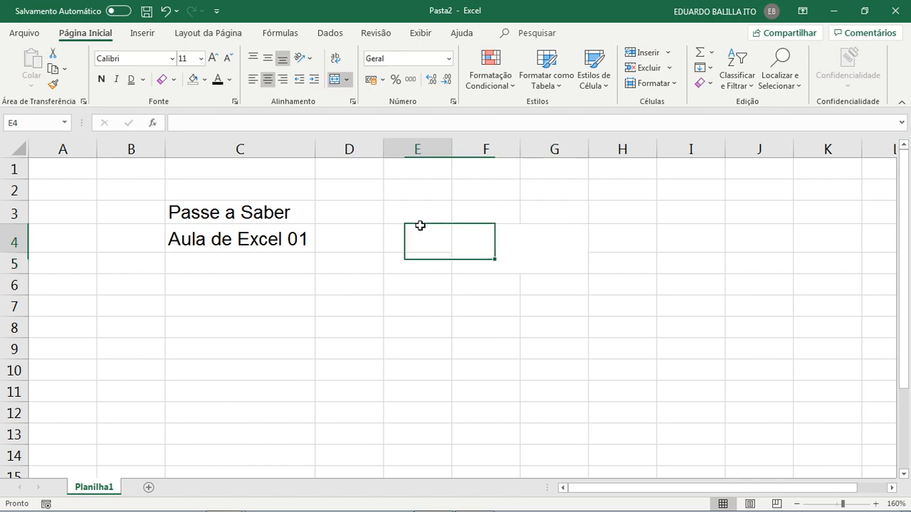
left_click(500, 207)
left_click(571, 216)
left_click(617, 239)
left_click(476, 236)
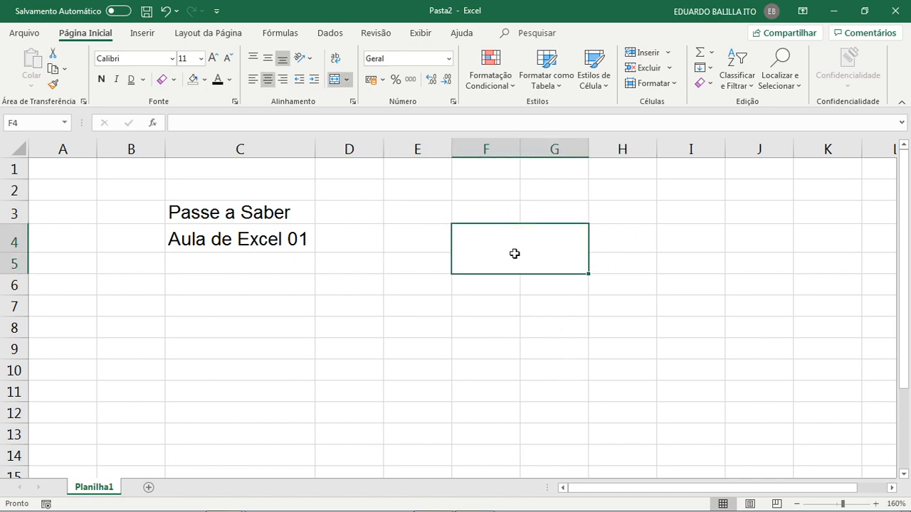
Step: Unmerge cells F4:G5 and check that they can be selected separately
left_click(334, 79)
left_click(497, 269)
left_click_drag(486, 239, 530, 314)
left_click(399, 278)
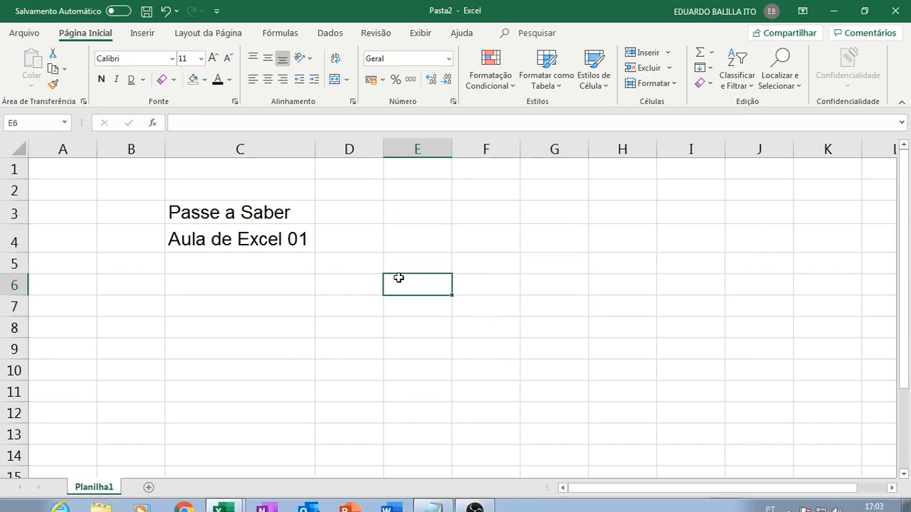
Step: Merge and center C3:C4, accepting the loss of the lower cell's text, and undo the merge
left_click_drag(249, 211, 240, 242)
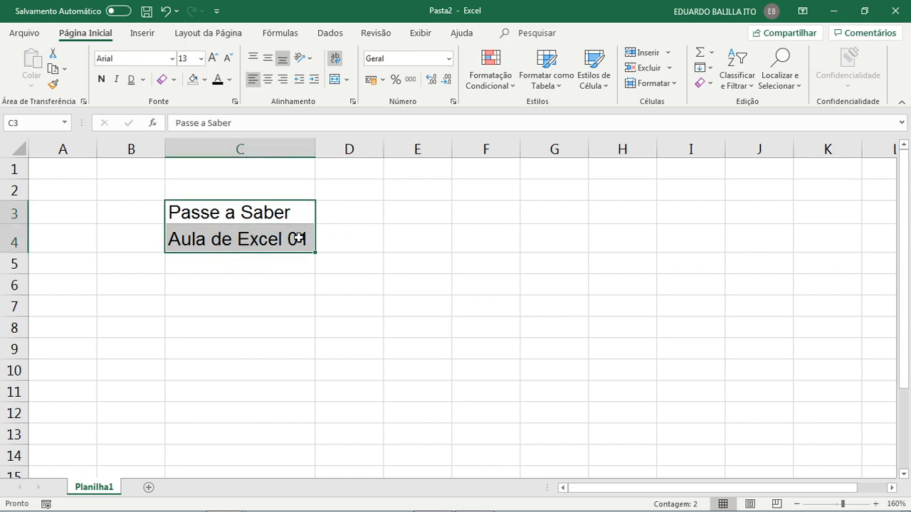
left_click(335, 81)
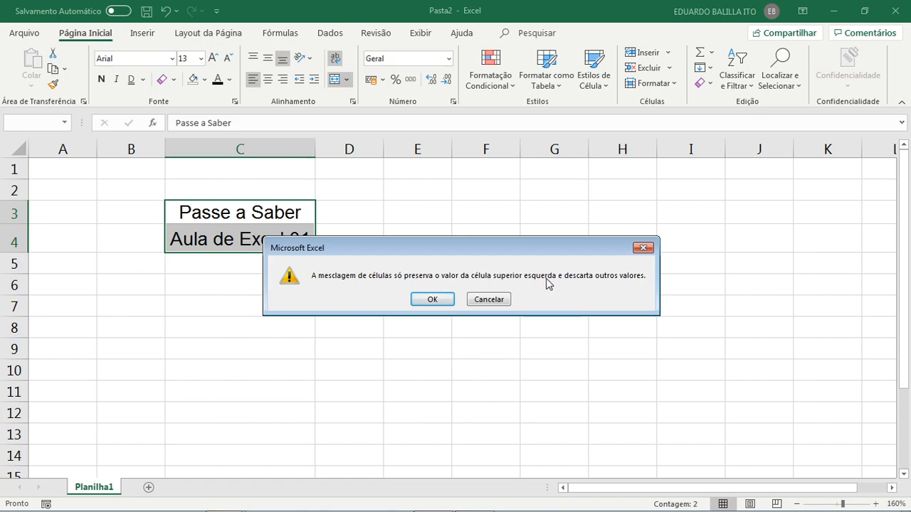
left_click(430, 298)
left_click(296, 285)
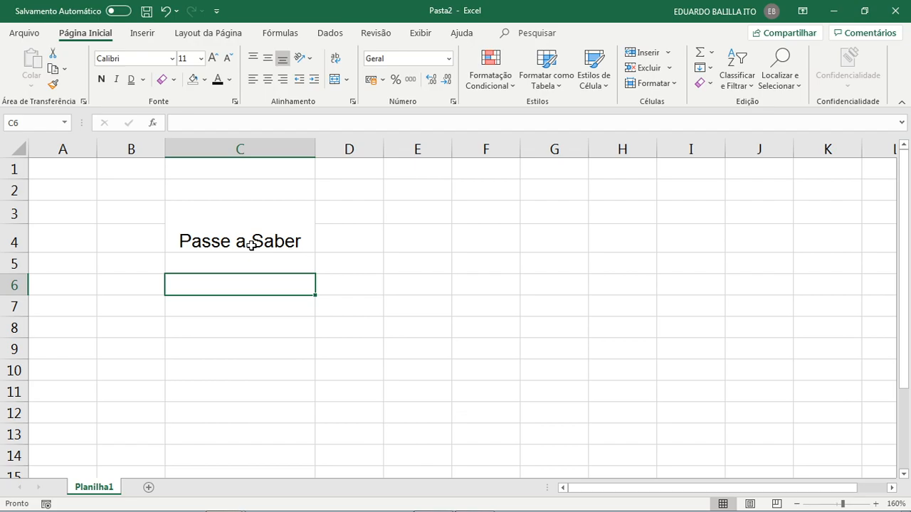
key("ctrl+z")
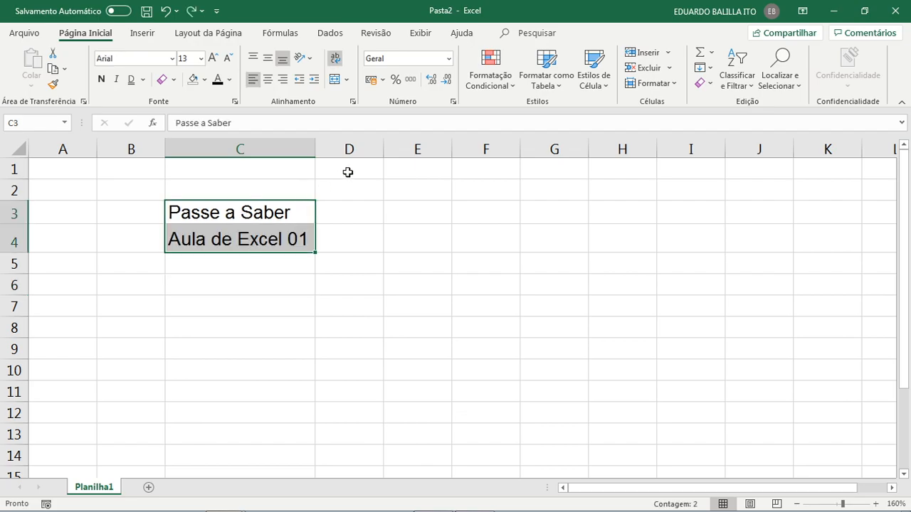
left_click(329, 203)
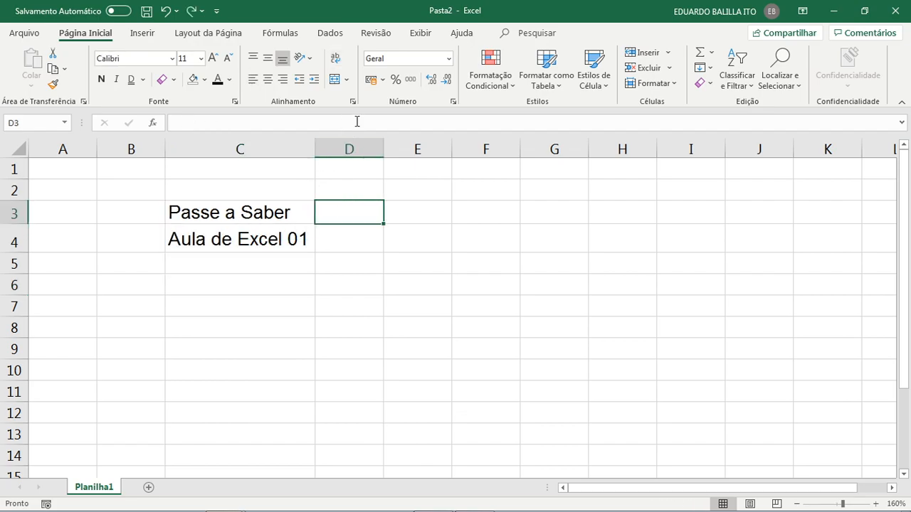
left_click(352, 103)
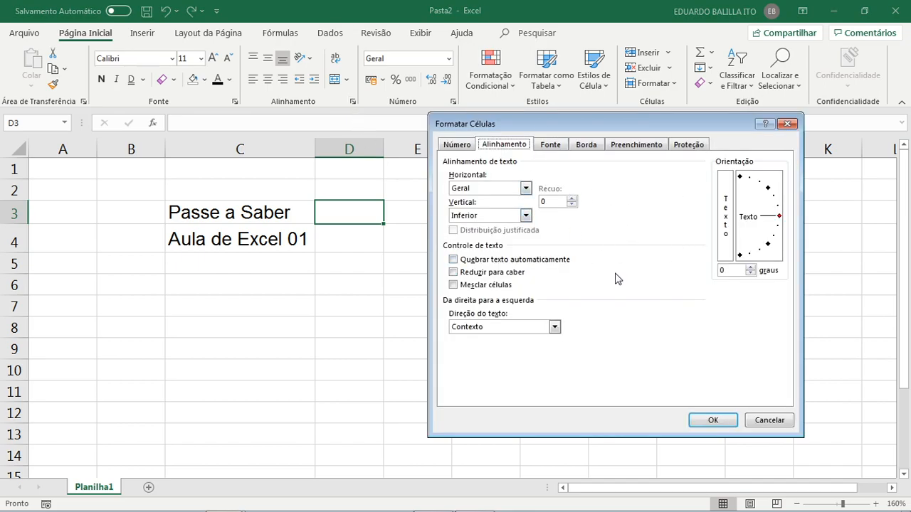
left_click(787, 124)
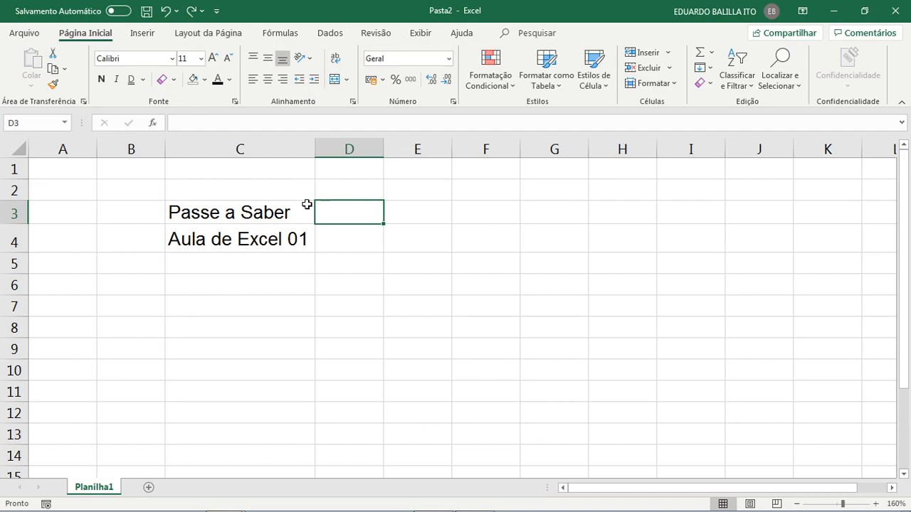
Step: Move the text "Aula de Excel 01" from cell C4 to C7
left_click(285, 210)
left_click(229, 236)
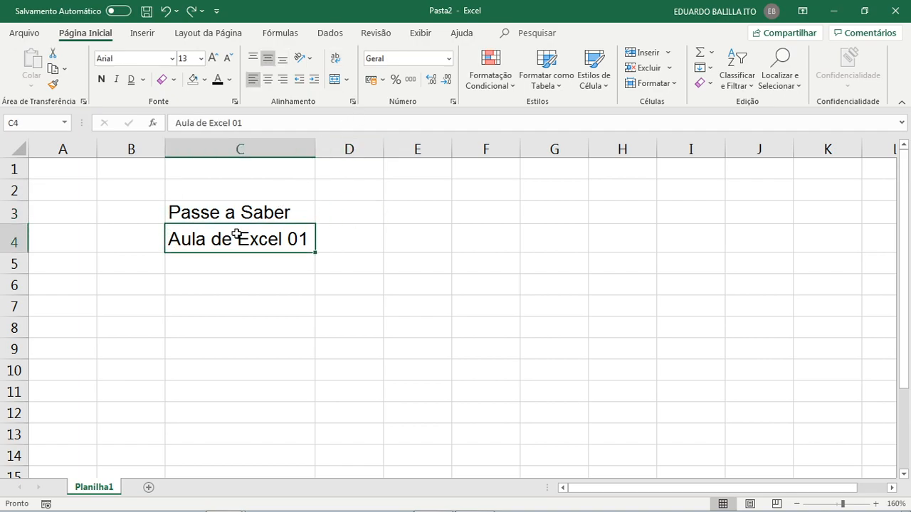
left_click_drag(258, 257, 275, 309)
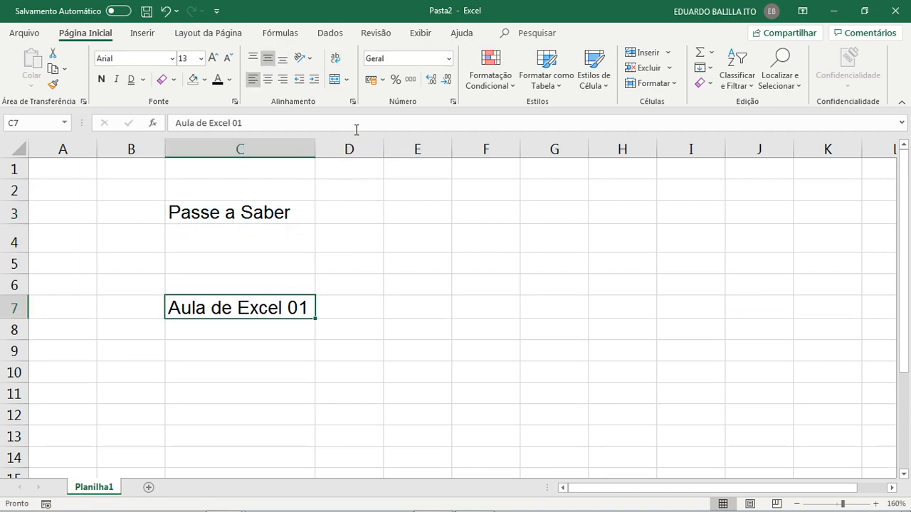
Step: Set the text orientation of cell C7 to -45 degrees in the Format Cells alignment options
left_click(352, 102)
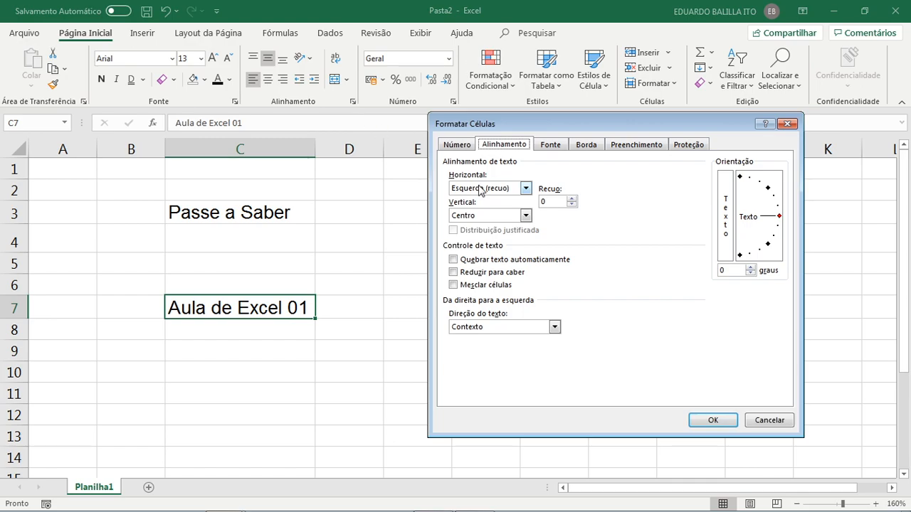
left_click_drag(779, 216, 770, 251)
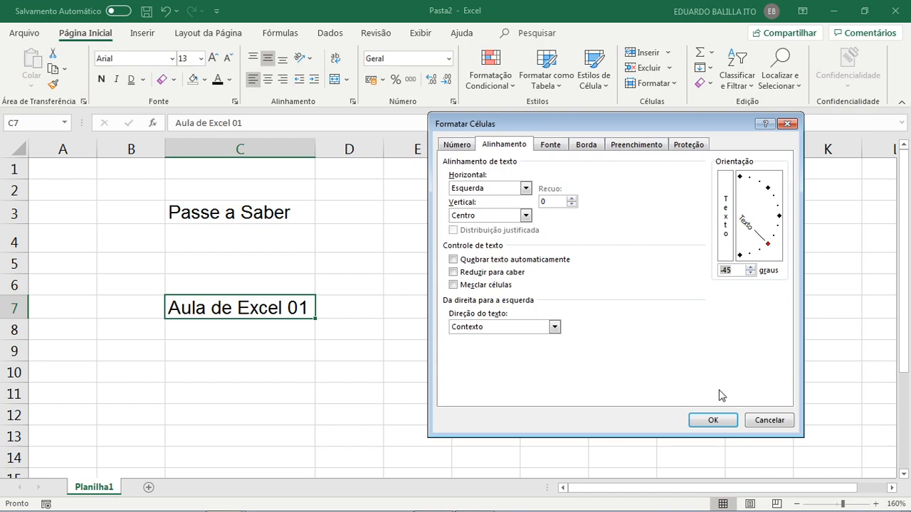
left_click(712, 420)
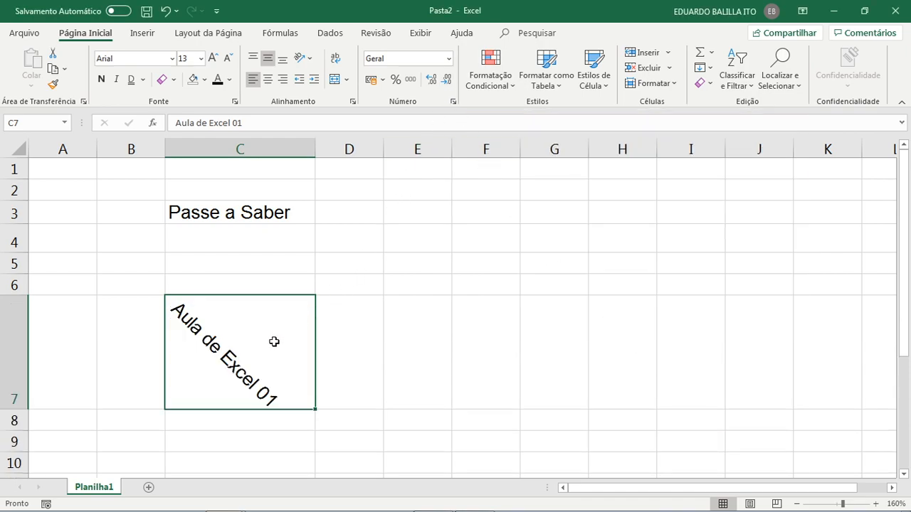
scroll(331, 256, "down", 3)
scroll(336, 255, "up", 3)
Step: Set the text orientation of cell C7 to 90 degrees
left_click(352, 101)
left_click_drag(768, 252, 738, 187)
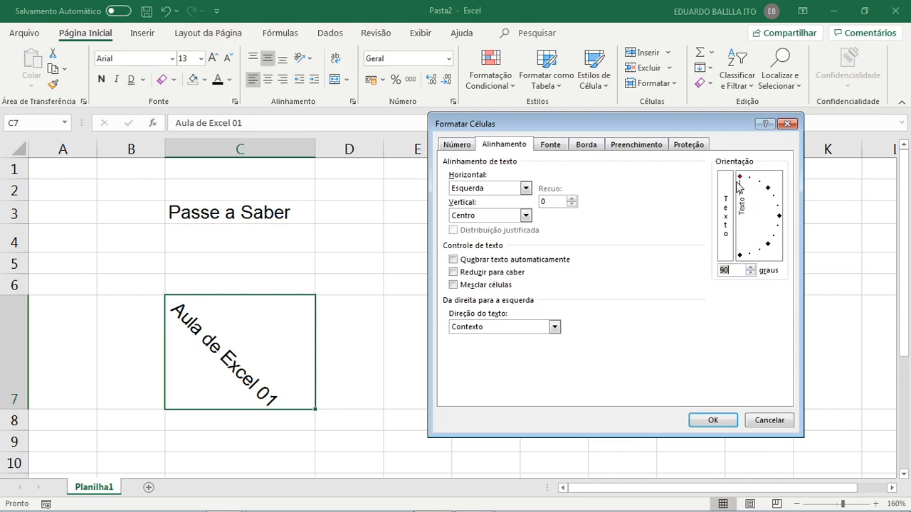
left_click(726, 422)
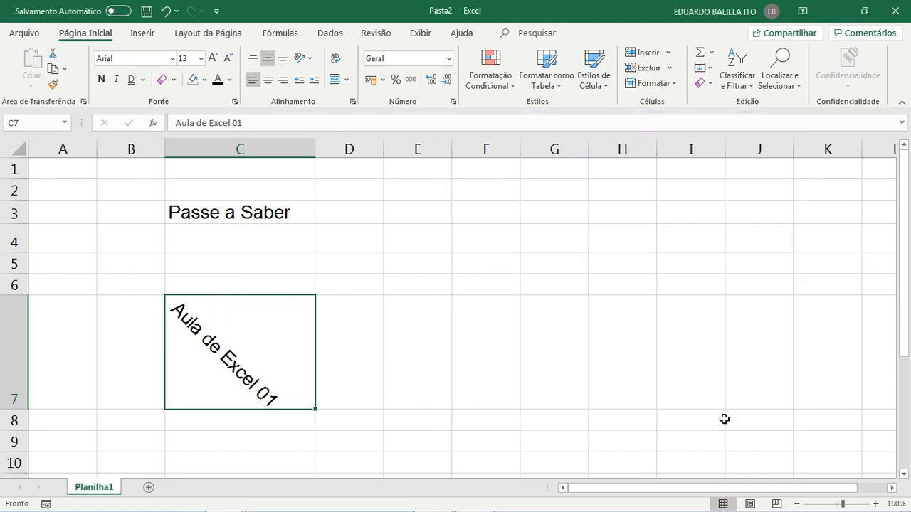
Step: Increase the height of row 7 and narrow column C around the vertical text
left_click_drag(14, 437, 15, 459)
left_click_drag(314, 149, 197, 155)
scroll(277, 356, "down", 2)
scroll(235, 345, "up", 2)
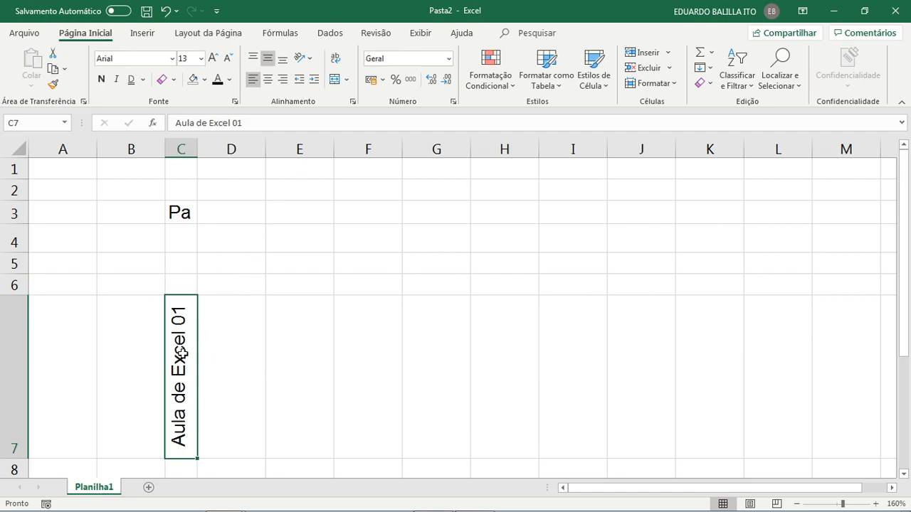
Step: Review the horizontal and vertical alignment choices for C7 and set its text orientation back to 0 degrees
left_click(353, 102)
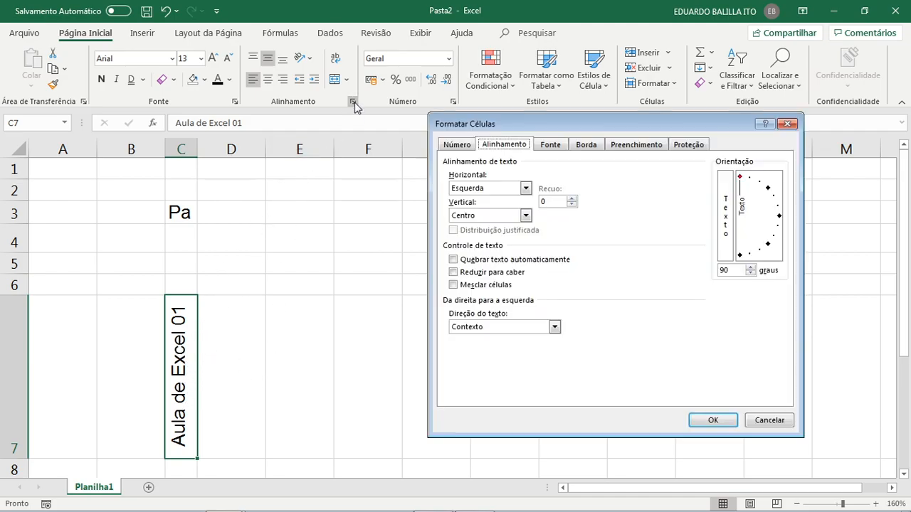
left_click_drag(740, 184, 778, 216)
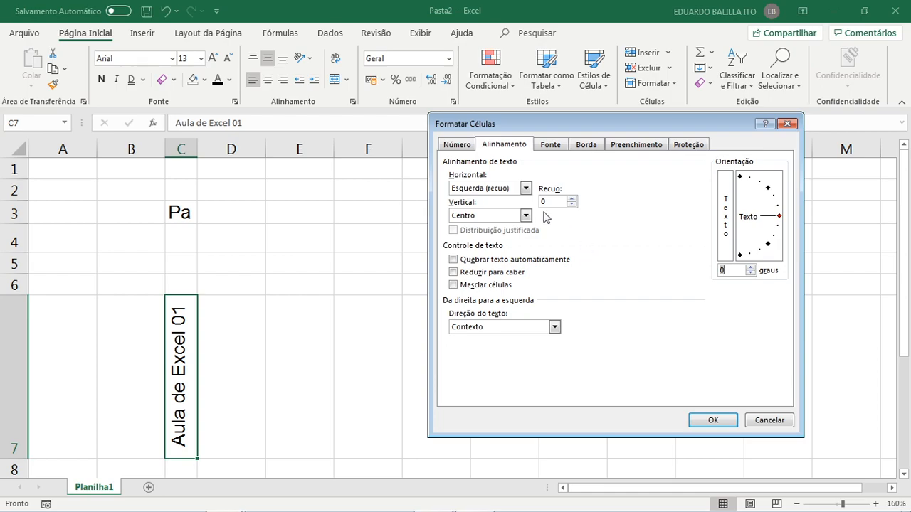
left_click(525, 188)
left_click(525, 188)
left_click(526, 215)
left_click(581, 241)
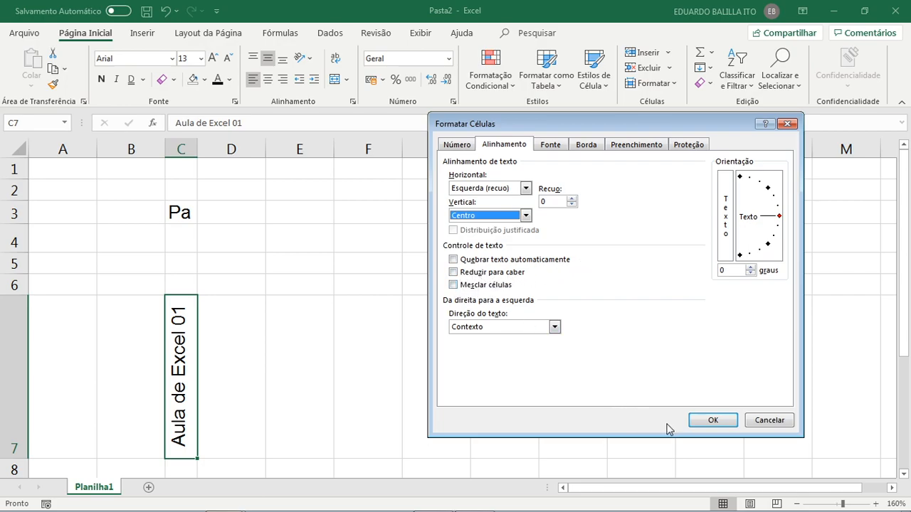
left_click(712, 420)
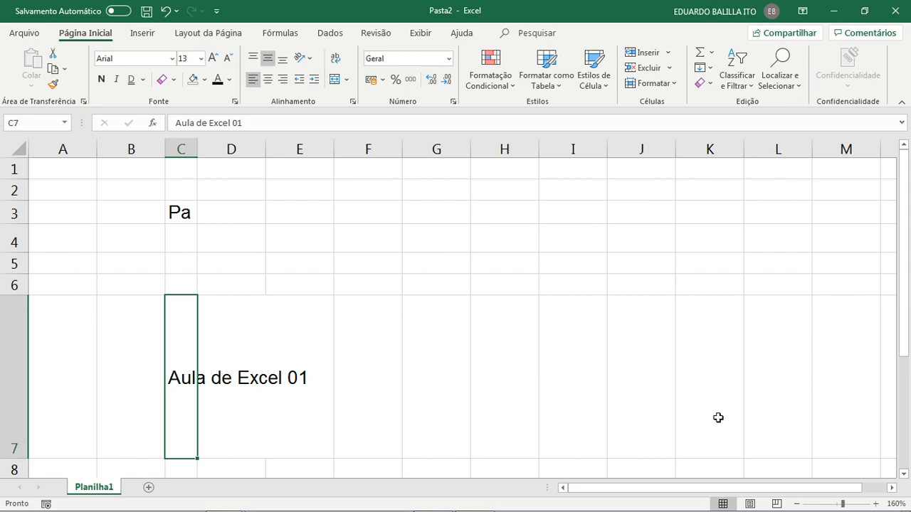
Step: AutoFit the width of column C and the height of row 7 to their contents
left_click(299, 325)
double_click(197, 149)
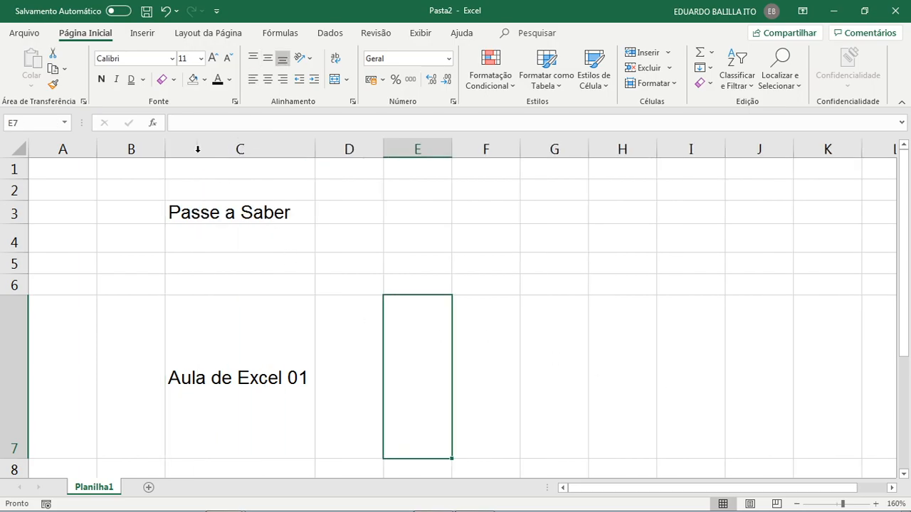
double_click(14, 459)
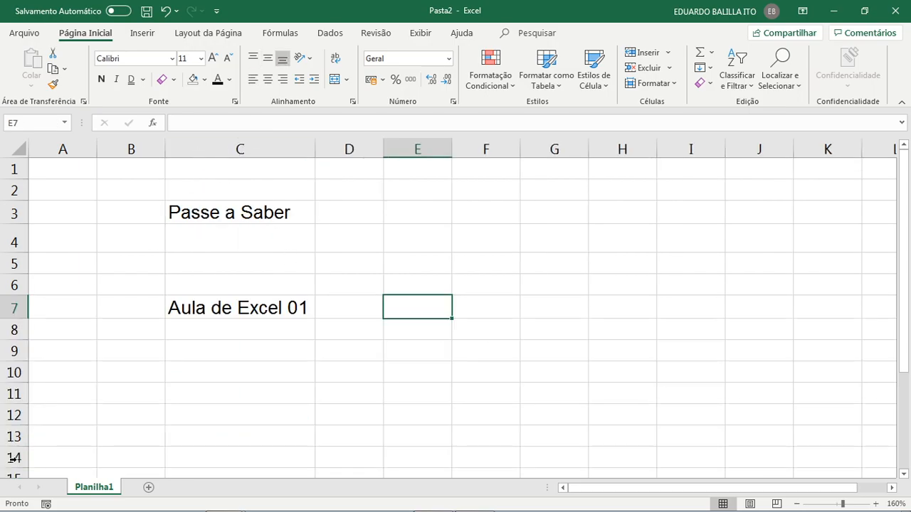
left_click(403, 212)
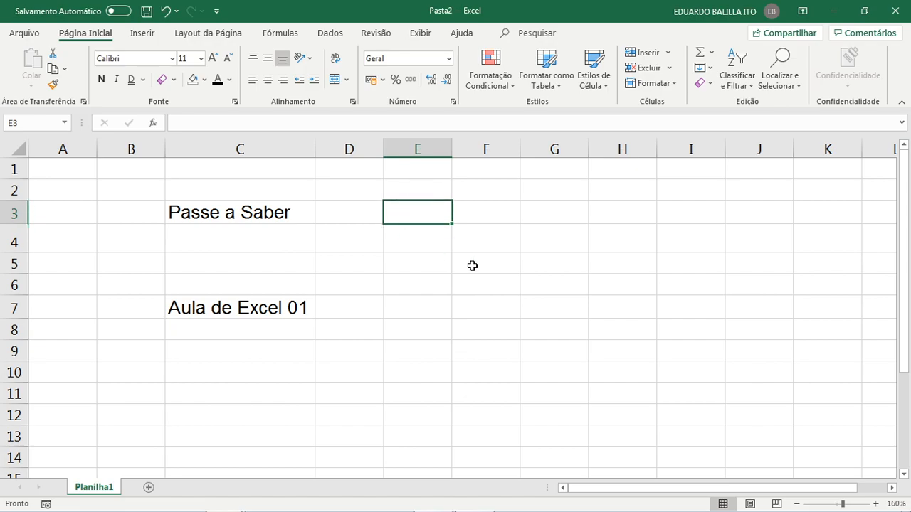
Step: Move the text "Aula de Excel 01" from C7 back to C4, directly below "Passe a Saber"
left_click(262, 306)
left_click_drag(268, 296, 270, 233)
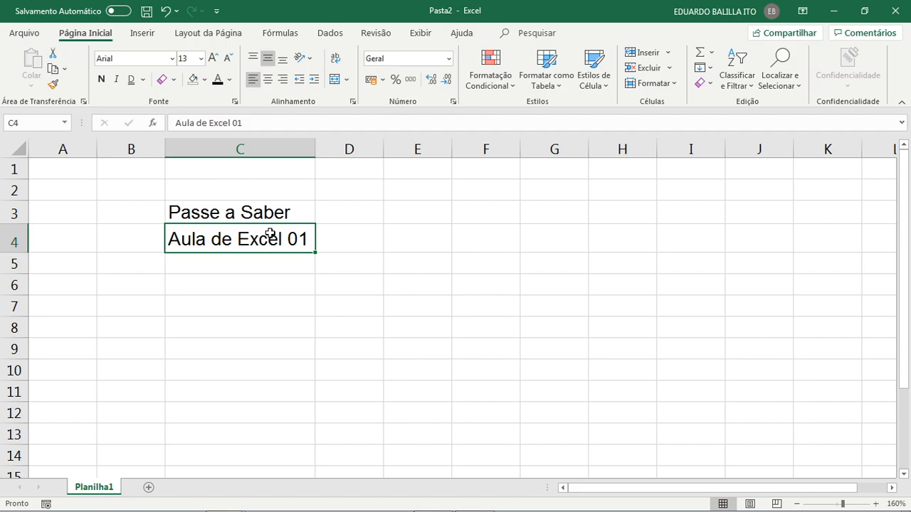
left_click(239, 207)
left_click(253, 239)
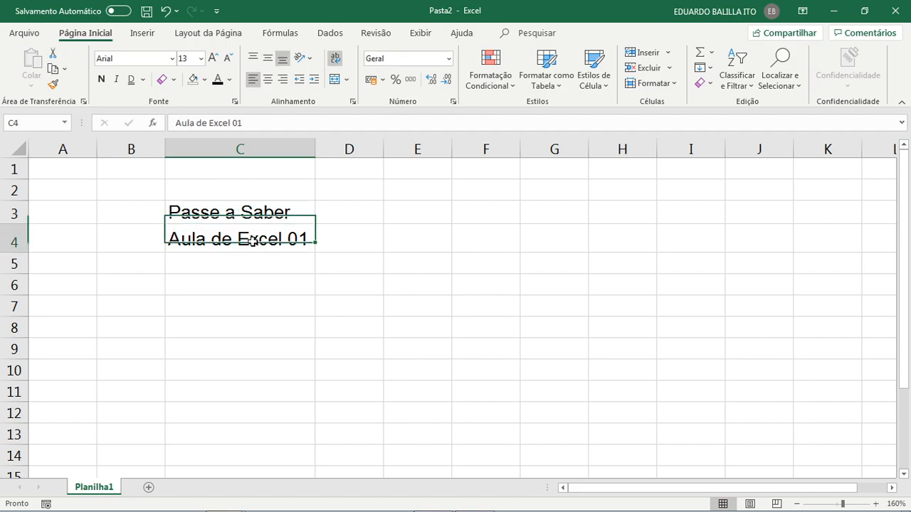
Step: Enter the numbers 1, 2, 3 and 4 down cells E3 to E6
left_click(401, 214)
type("1")
key("Return")
type("2")
key("Return")
type("3")
key("Return")
type("6")
left_click_drag(399, 284, 382, 286)
type("4")
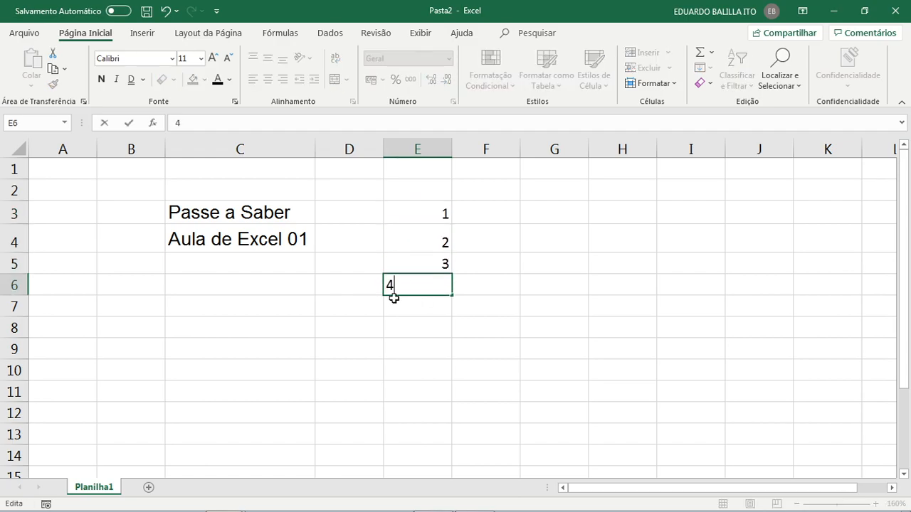
left_click(431, 321)
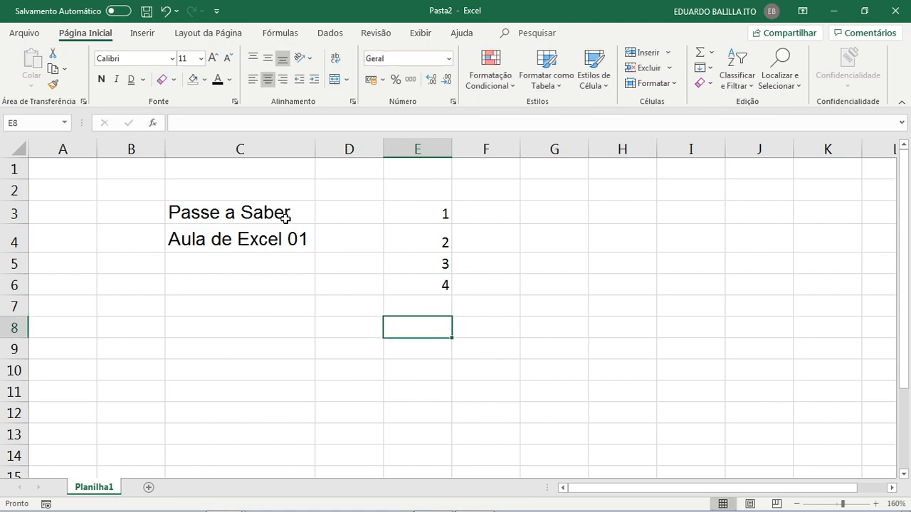
Step: Widen column C and compare the default alignment of the text in C3 with the number in E3
left_click(261, 213)
left_click_drag(317, 147, 381, 148)
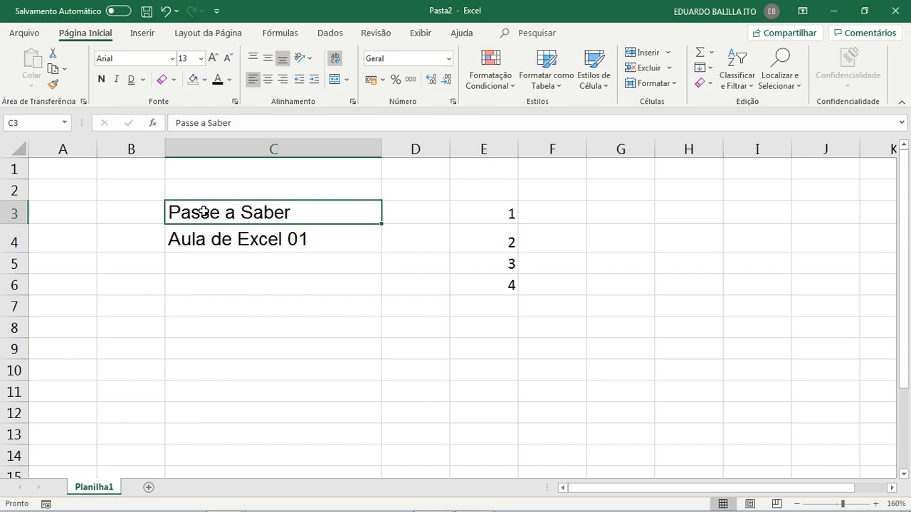
left_click(484, 212)
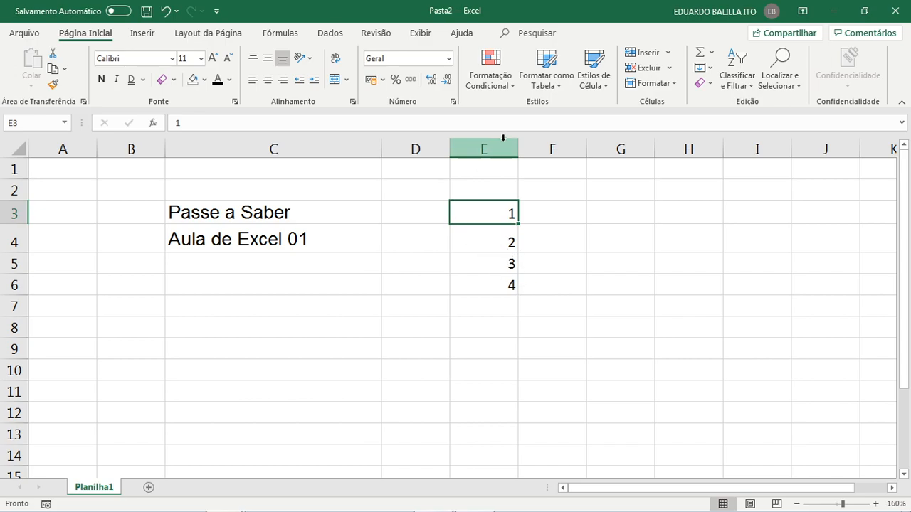
Step: Apply the Accounting format to E3:E6 in reais, euros and dollars in turn
left_click_drag(496, 212, 494, 282)
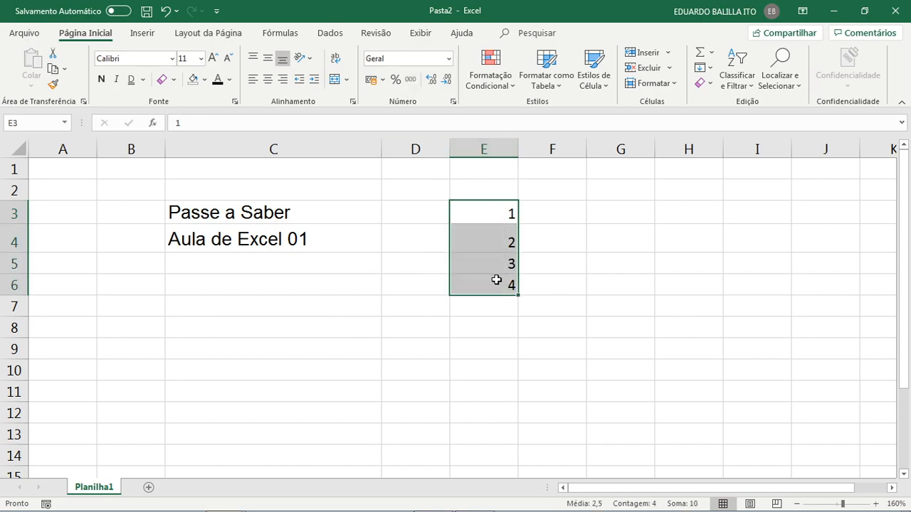
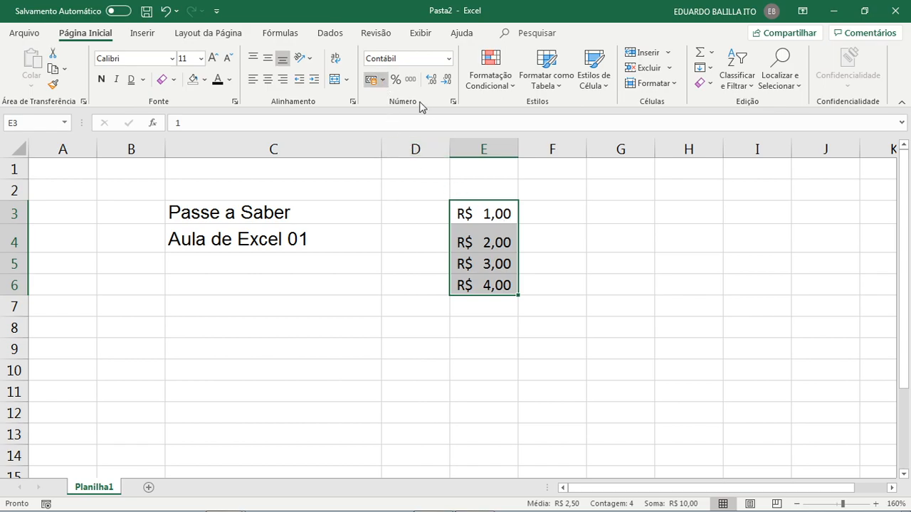
left_click(437, 130)
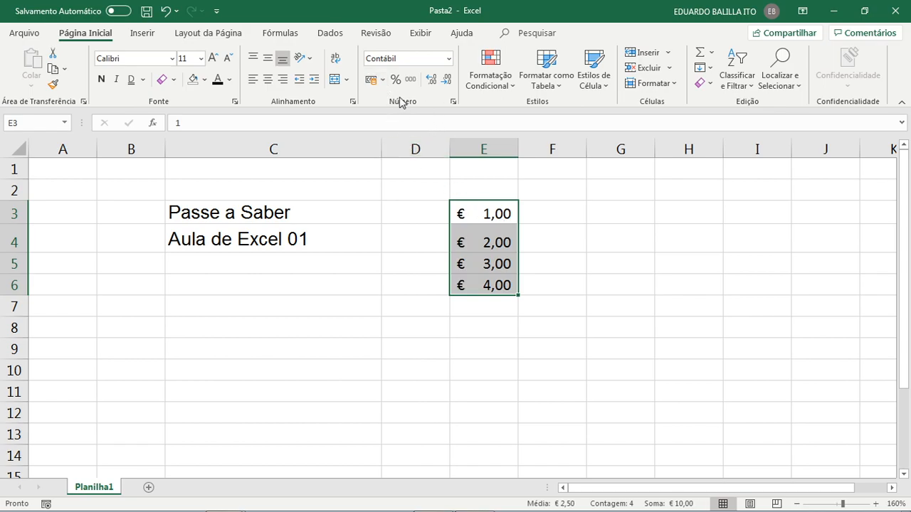
left_click(376, 79)
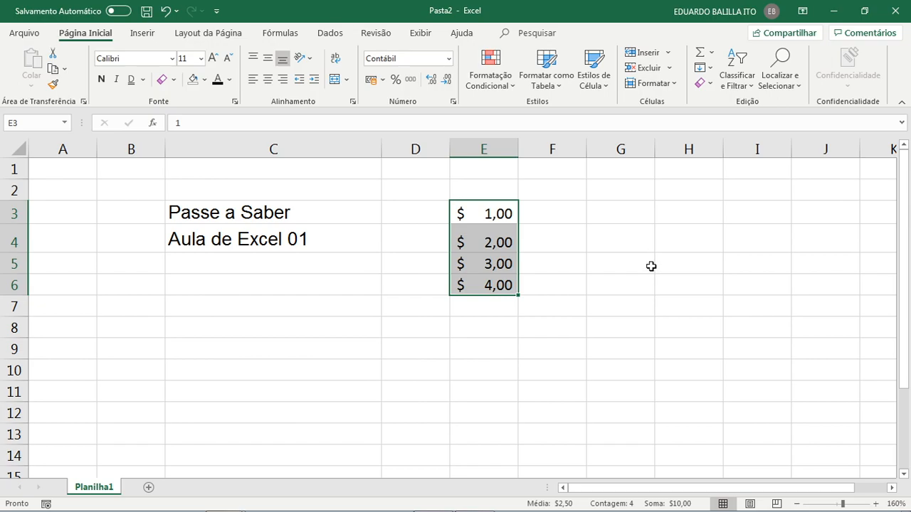
Step: Return E3:E6 to the General format, and then apply the Number format
left_click(435, 58)
key("BackSpace")
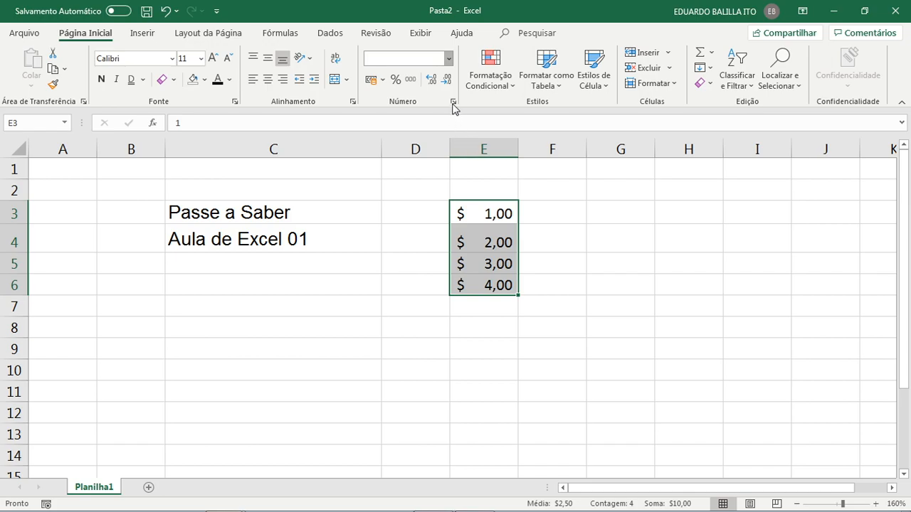
key("Return")
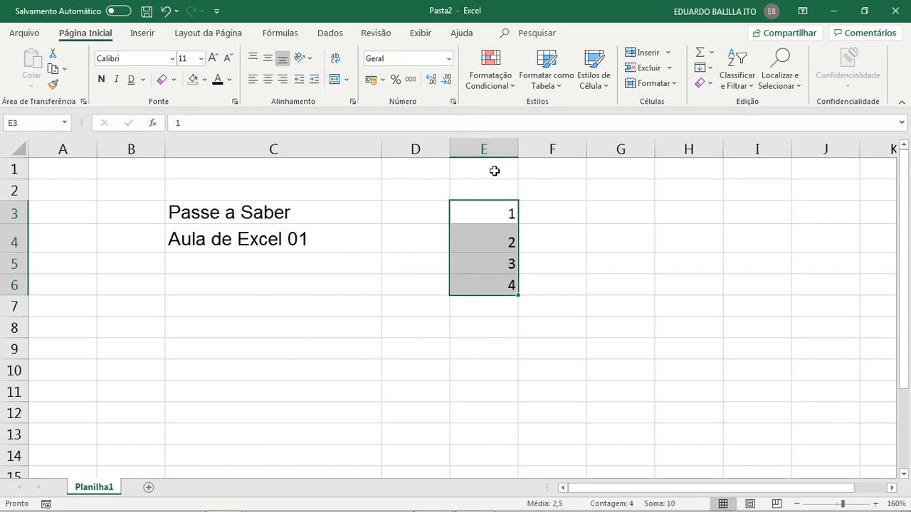
left_click(449, 58)
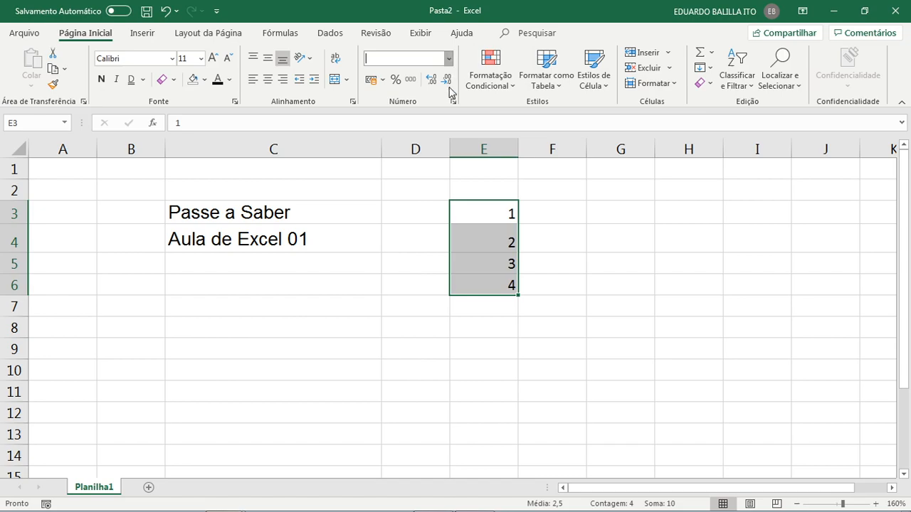
left_click(450, 115)
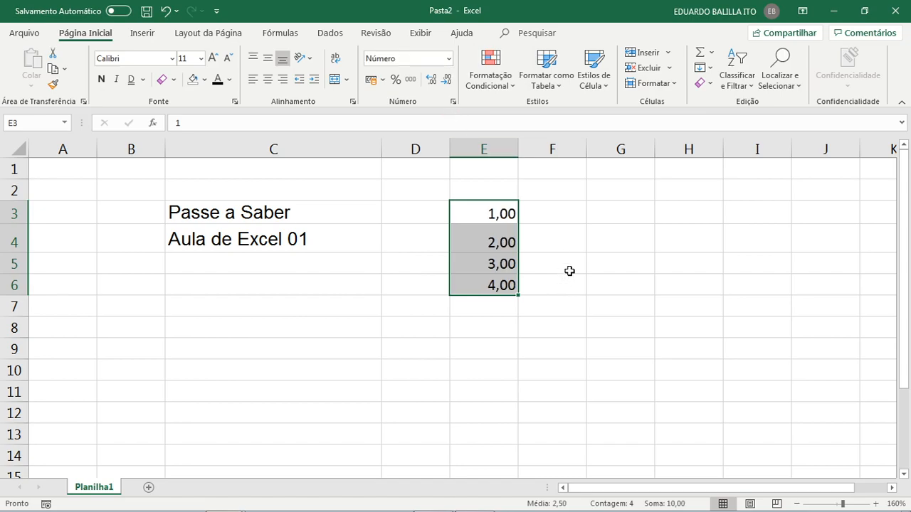
Step: Repeatedly increase and decrease the decimal places of E3:E6, finishing with one decimal place
left_click(432, 82)
left_click(431, 83)
left_click(445, 81)
left_click(444, 81)
left_click(445, 81)
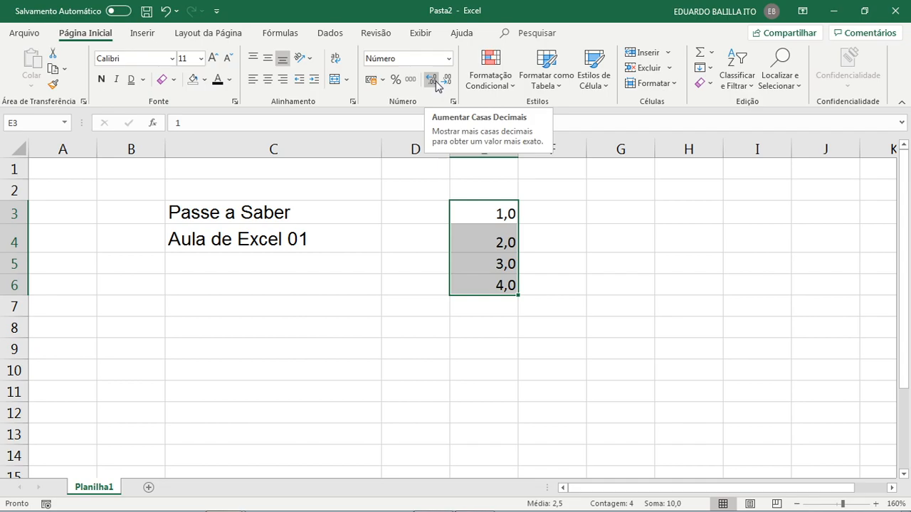
left_click(434, 82)
left_click(434, 83)
left_click(434, 83)
left_click(446, 81)
left_click(446, 81)
left_click(446, 81)
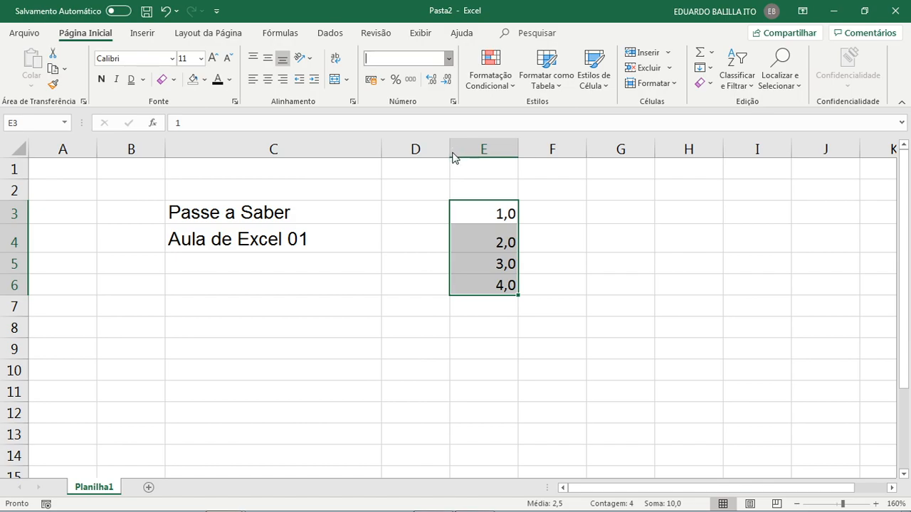
Step: Apply the Currency format in reais (R$) to E3:E6 and widen column E
key("ctrl+shift+4")
left_click_drag(518, 149, 561, 151)
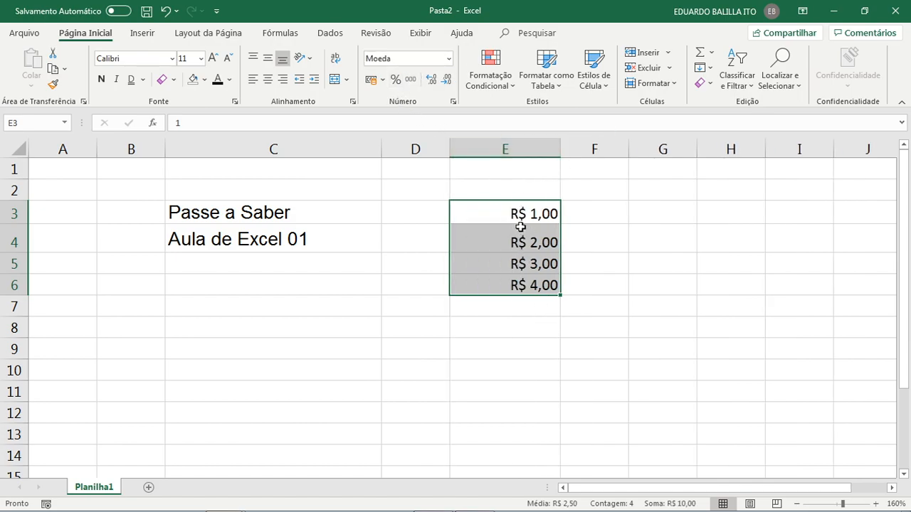
Step: Apply the Accounting format (Contábil) in reais to E3:E6
left_click(450, 60)
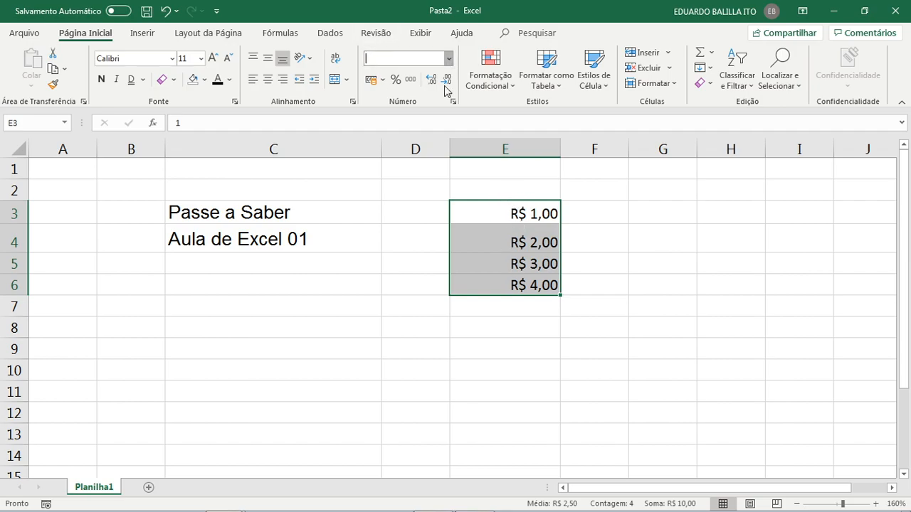
left_click(450, 176)
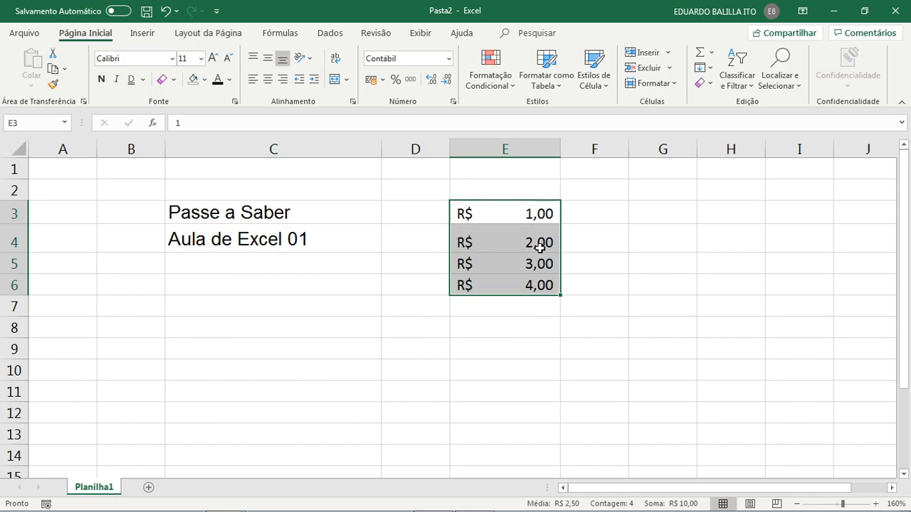
left_click(450, 62)
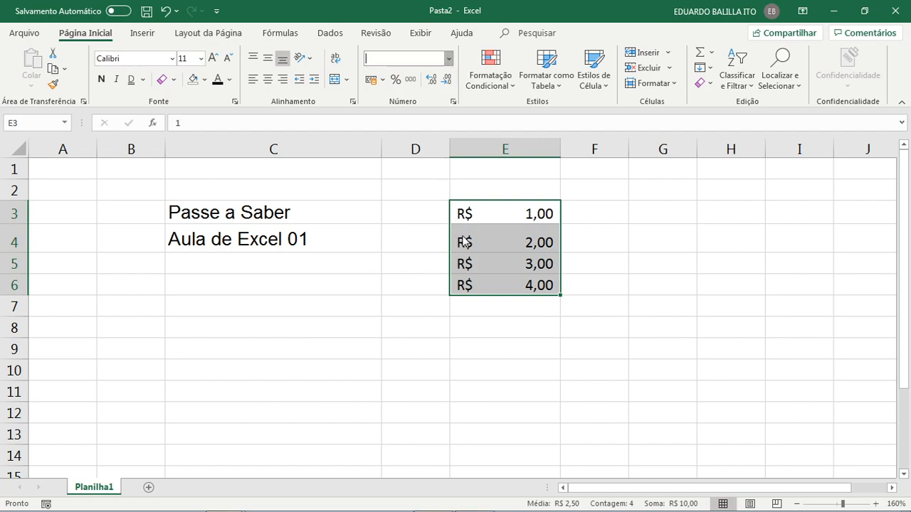
Step: Enter the date 01/01/2020 in E9 and look through the number formats available for it
left_click(477, 346)
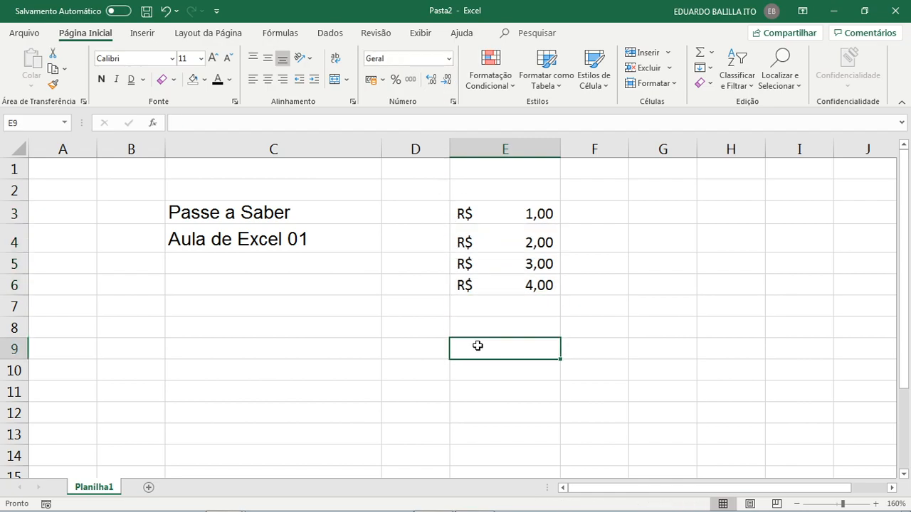
type("01/01/2020")
left_click(556, 403)
left_click(549, 357)
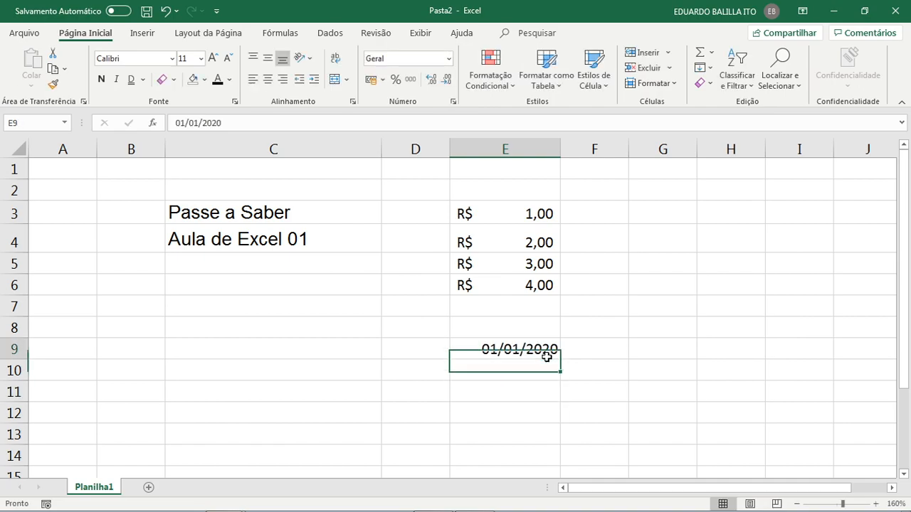
left_click(449, 63)
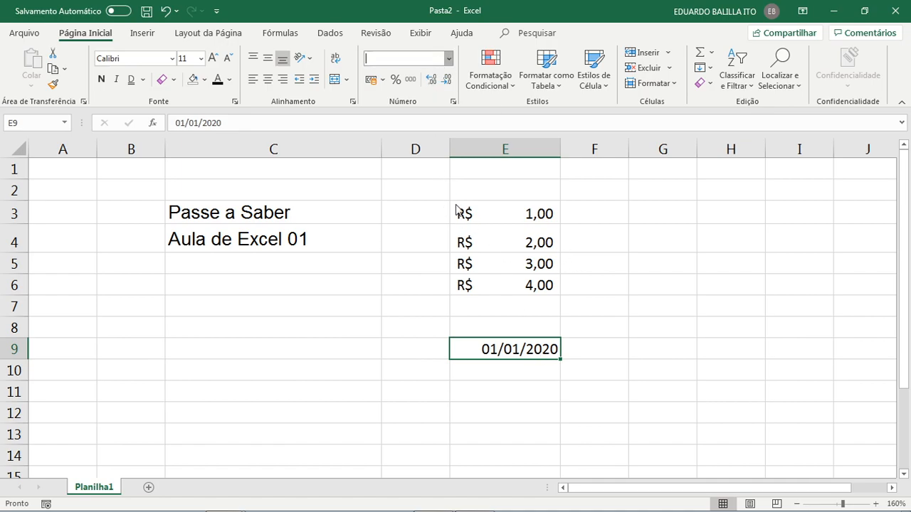
left_click(655, 324)
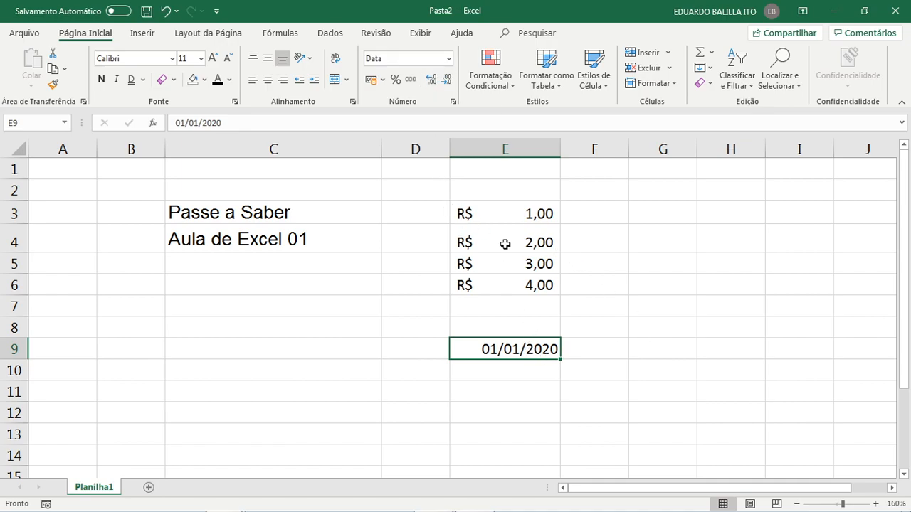
right_click(508, 351)
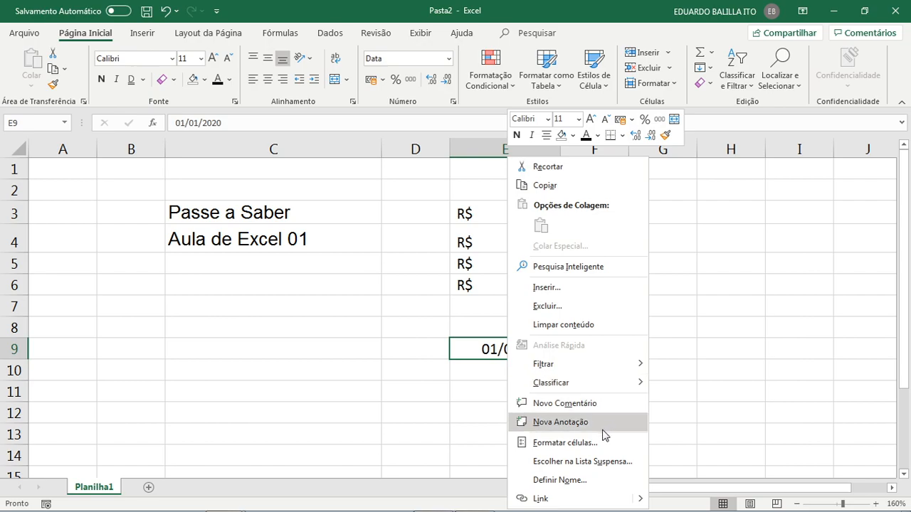
left_click(607, 453)
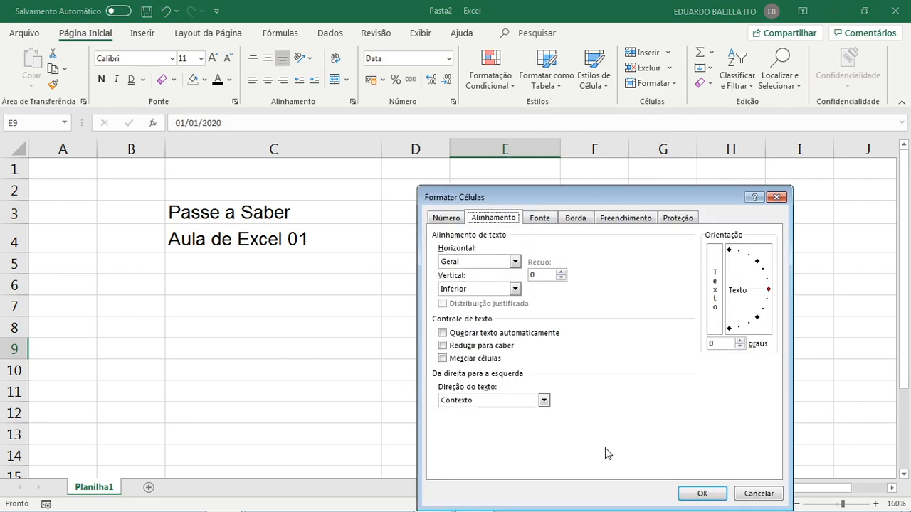
left_click(447, 218)
left_click_drag(482, 202, 135, 89)
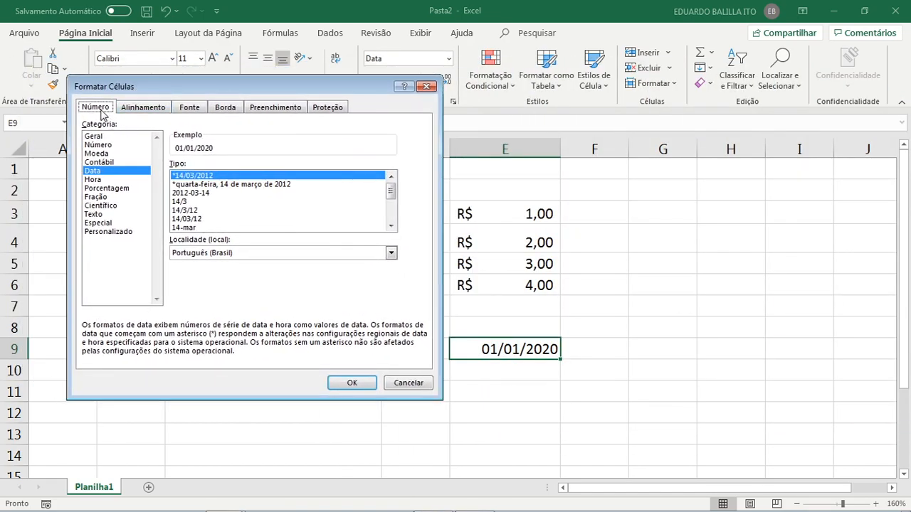
left_click(426, 86)
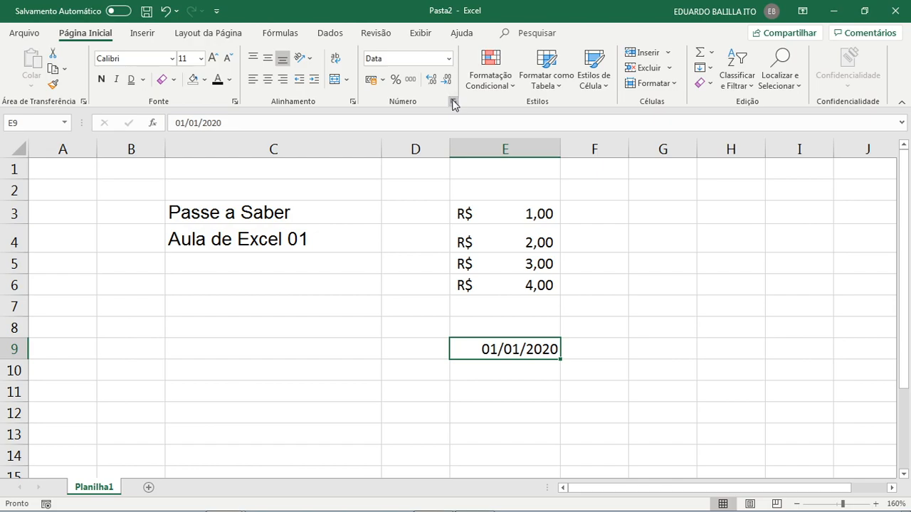
Step: Format the date in E9 with the long date type "quarta-feira, 14 de março de 2012"
left_click(453, 102)
left_click_drag(524, 131, 144, 114)
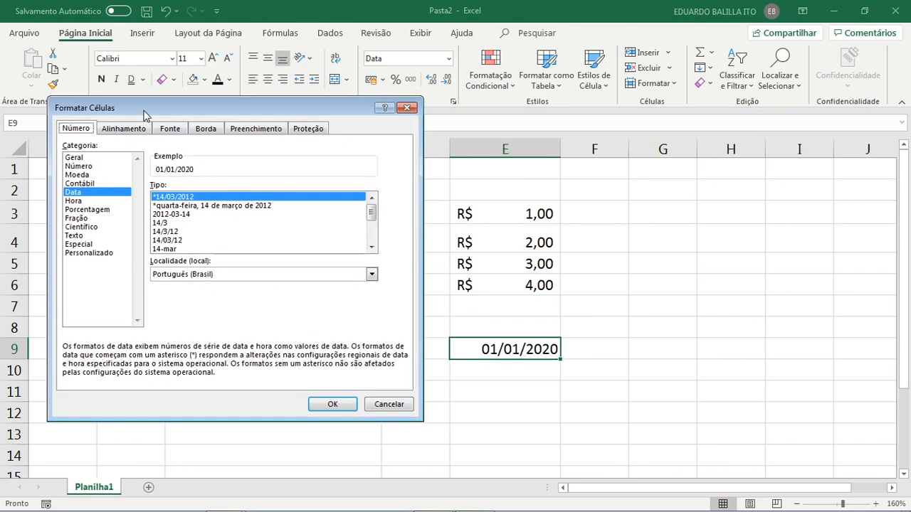
left_click(211, 207)
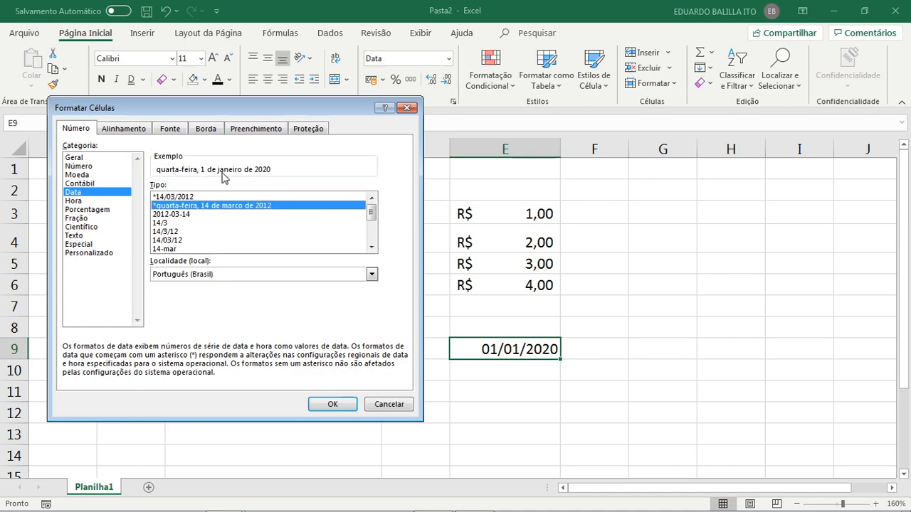
left_click(332, 403)
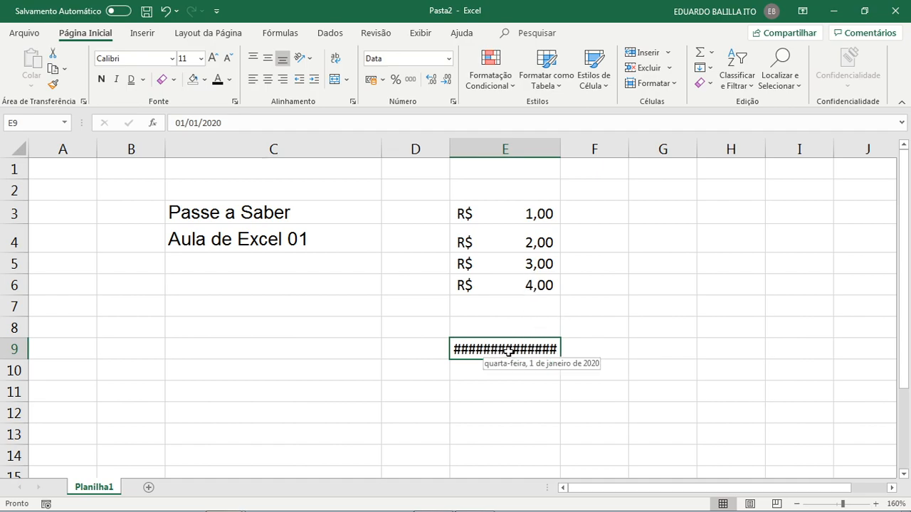
Step: Auto-fit column E to the long date and narrow it again, twice, finishing with the narrow column
double_click(562, 145)
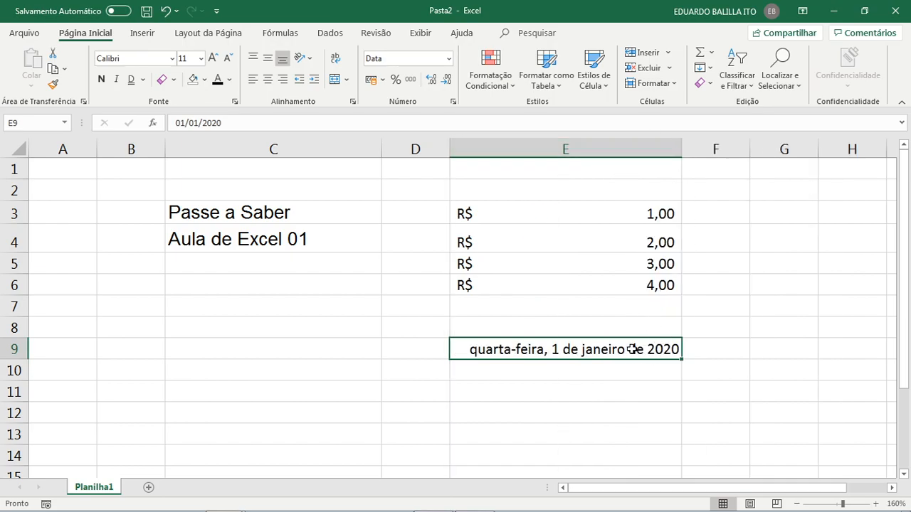
left_click_drag(683, 148, 560, 154)
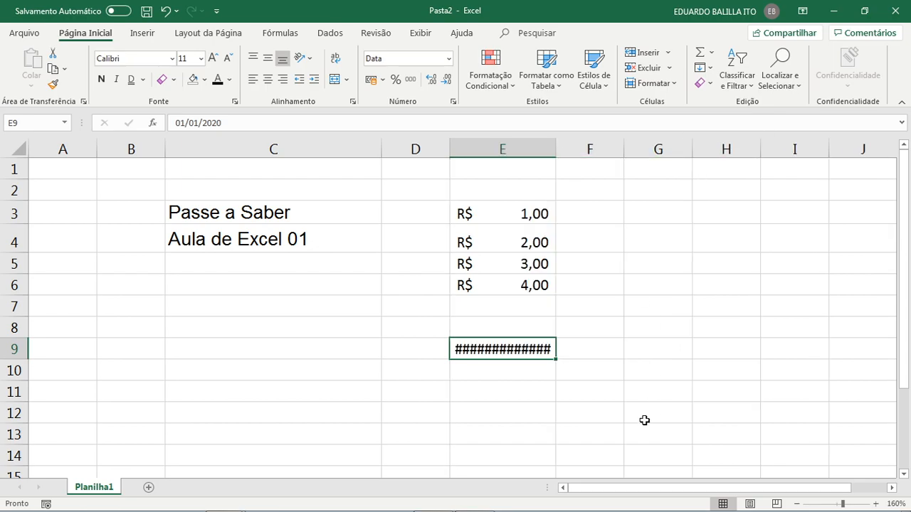
left_click(524, 379)
left_click(502, 344)
double_click(558, 151)
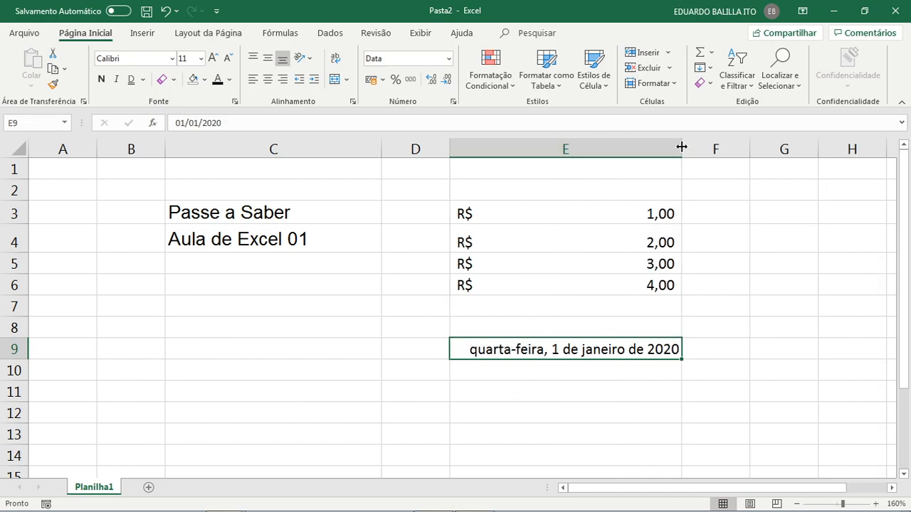
left_click_drag(682, 148, 549, 147)
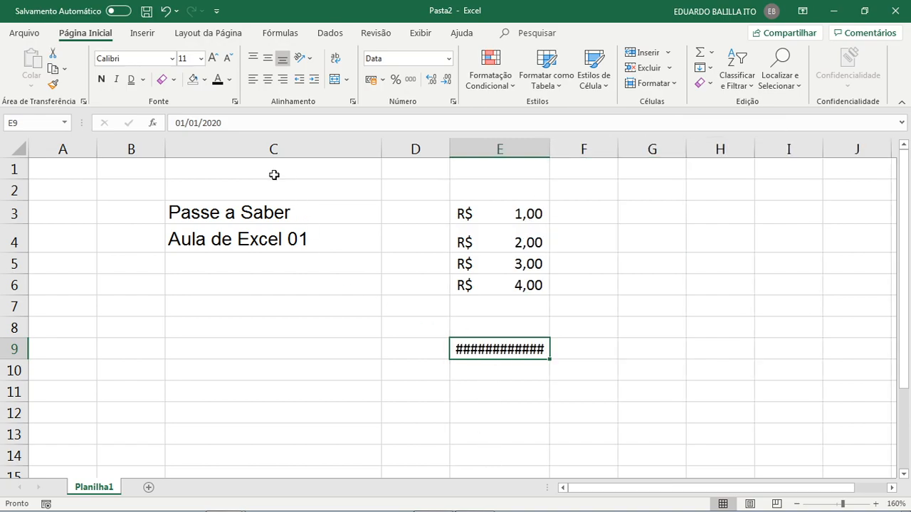
Step: Examine the stored contents of the date cell E9 and of the amount in E6 in edit mode
left_click(256, 125)
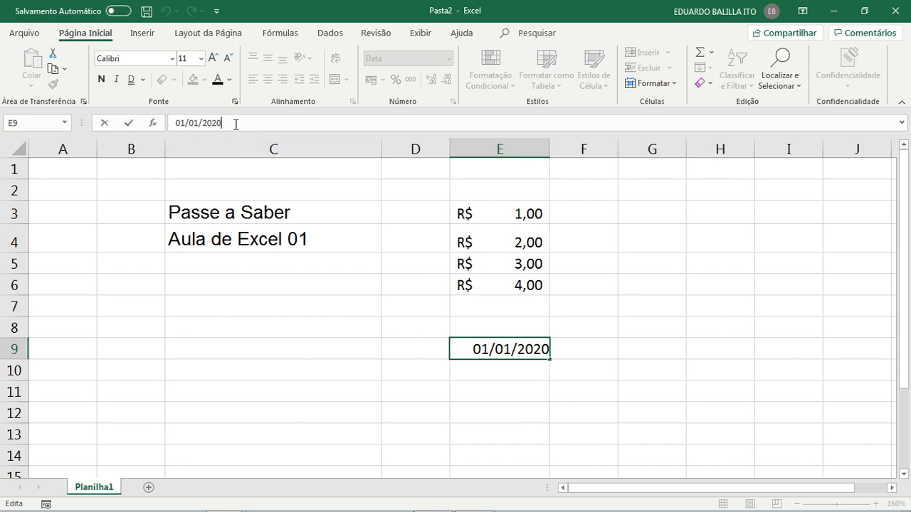
left_click_drag(246, 130, 174, 122)
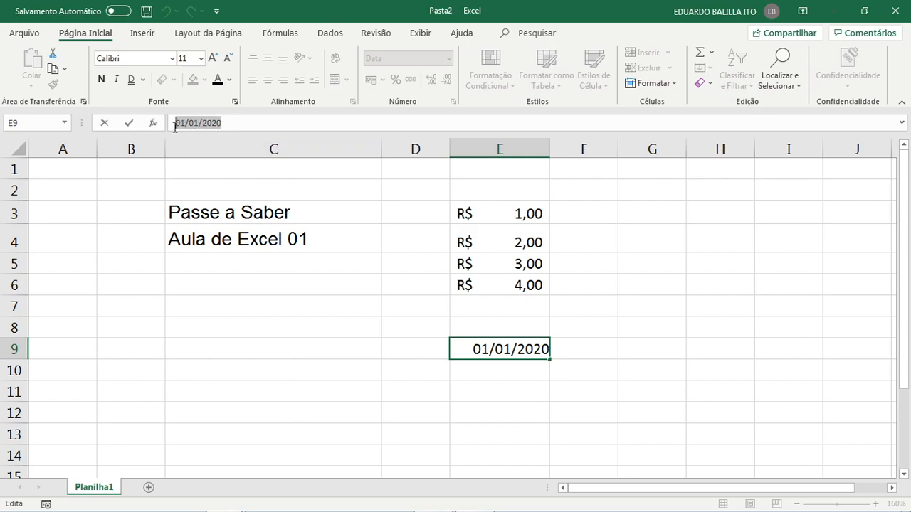
left_click(520, 286)
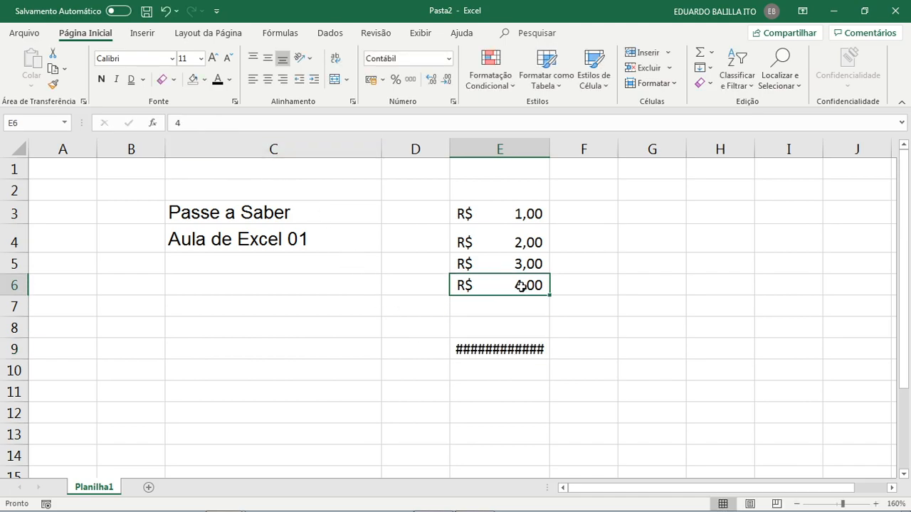
left_click(184, 122)
left_click_drag(183, 121, 169, 119)
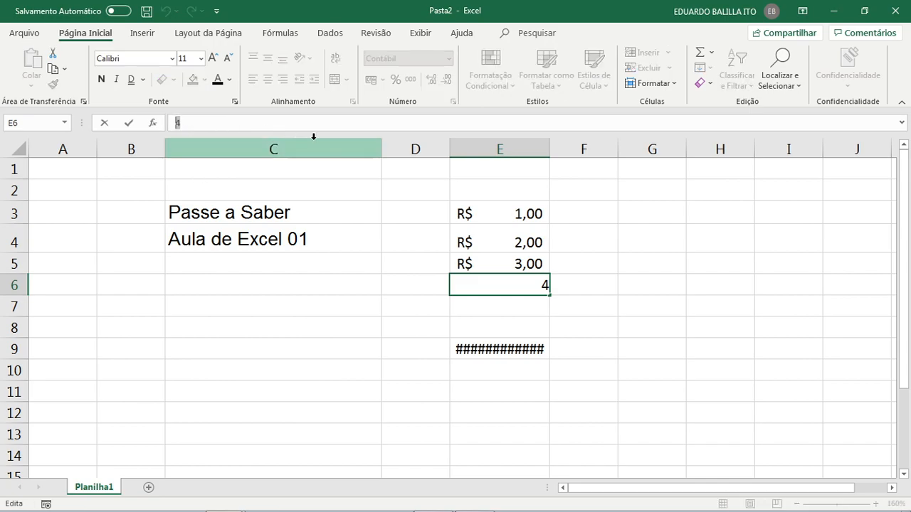
key("Return")
left_click(529, 281)
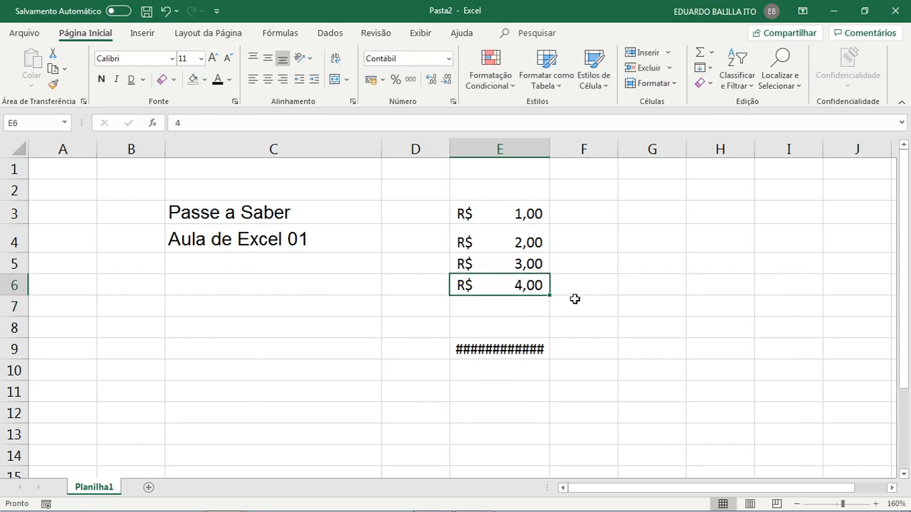
double_click(524, 285)
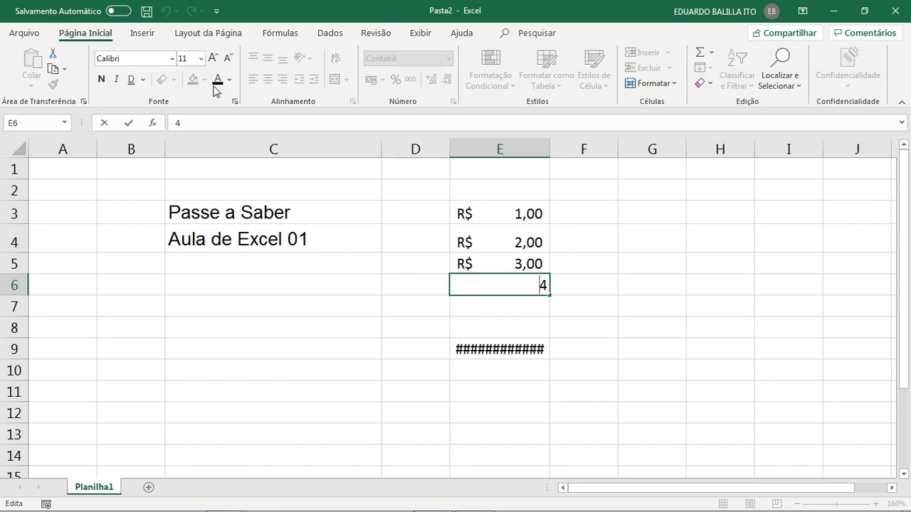
key("Return")
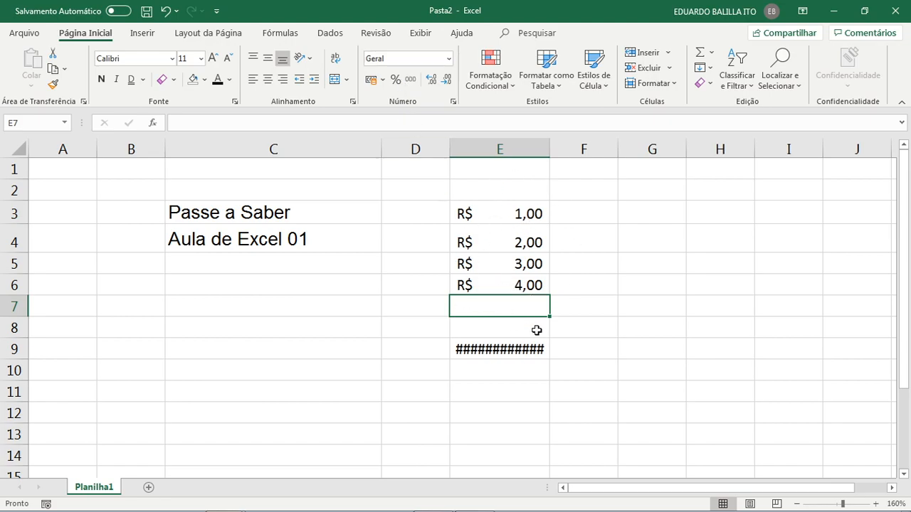
Step: Move the date from E9 to C9
left_click(523, 346)
left_click_drag(521, 339, 329, 344)
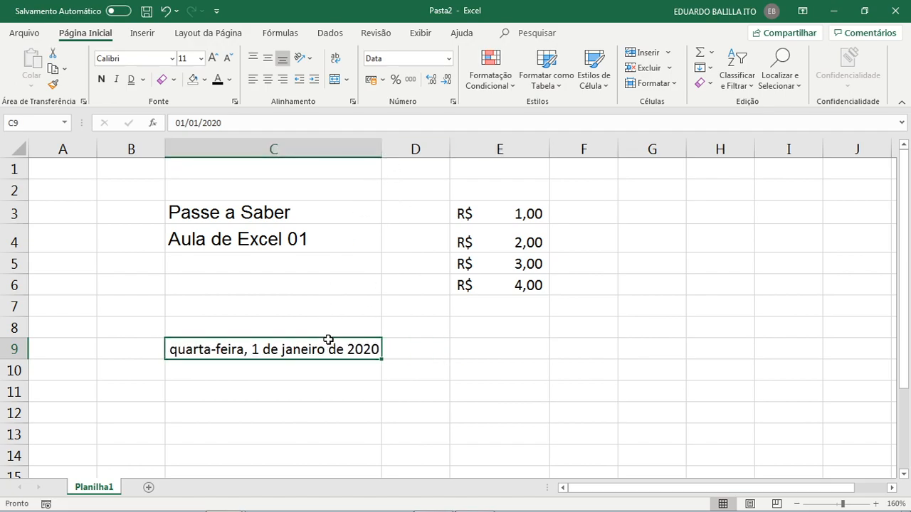
Step: Alternate E3:E6 between the Percentage format and the thousands-separator style several times, finishing with the thousands separator
left_click_drag(497, 214, 496, 277)
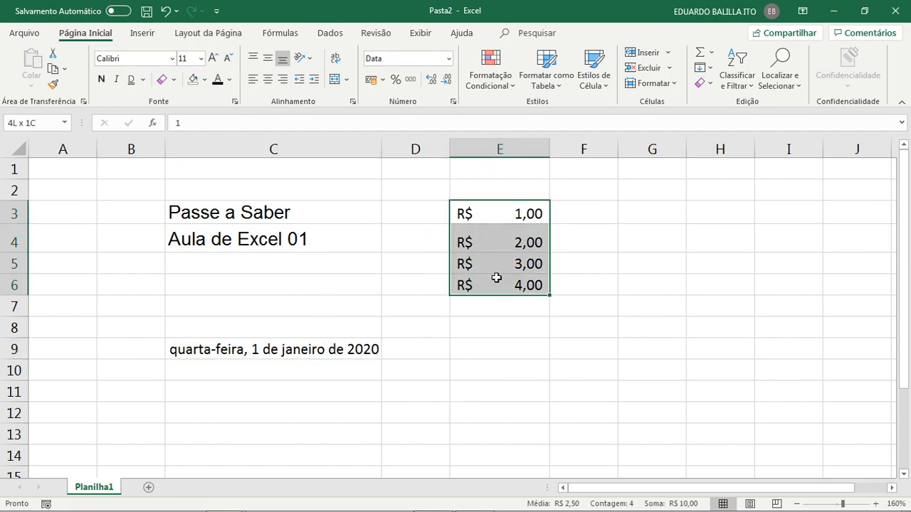
left_click(448, 59)
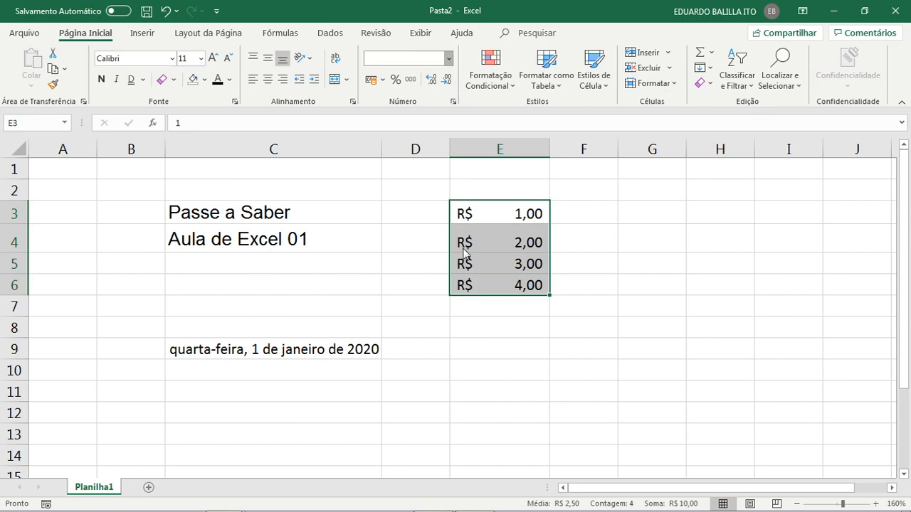
key("Escape")
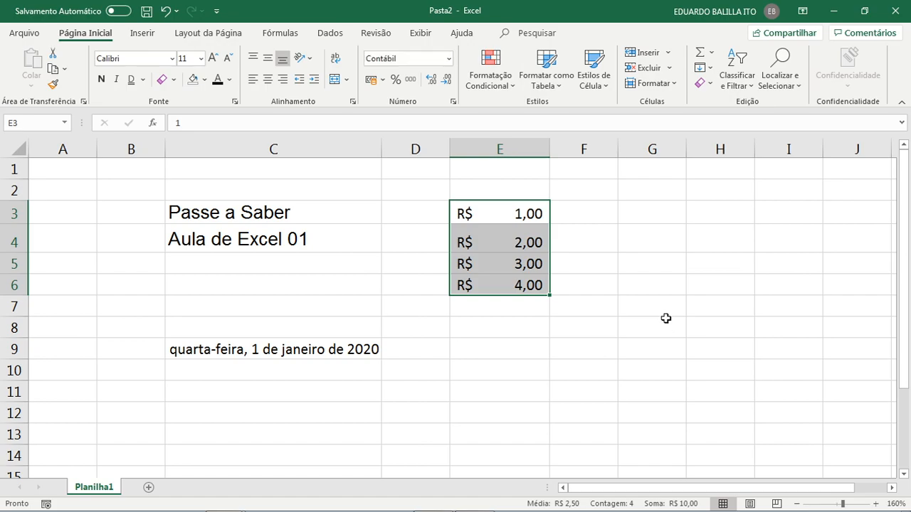
left_click(396, 79)
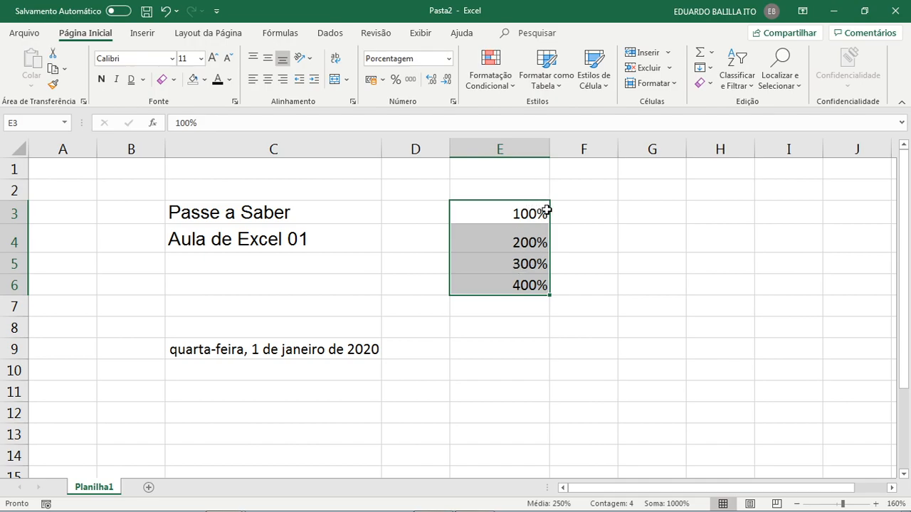
left_click(409, 80)
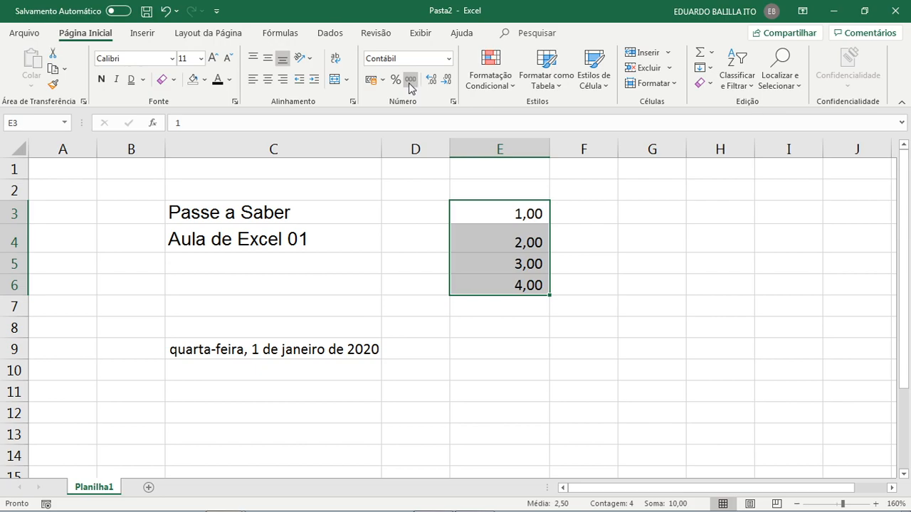
left_click(395, 79)
left_click(409, 80)
left_click(396, 79)
left_click(409, 81)
Step: Apply the Fraction format (Fração) to E3:E6 and enter 0,5 in E3
left_click(449, 60)
left_click(461, 328)
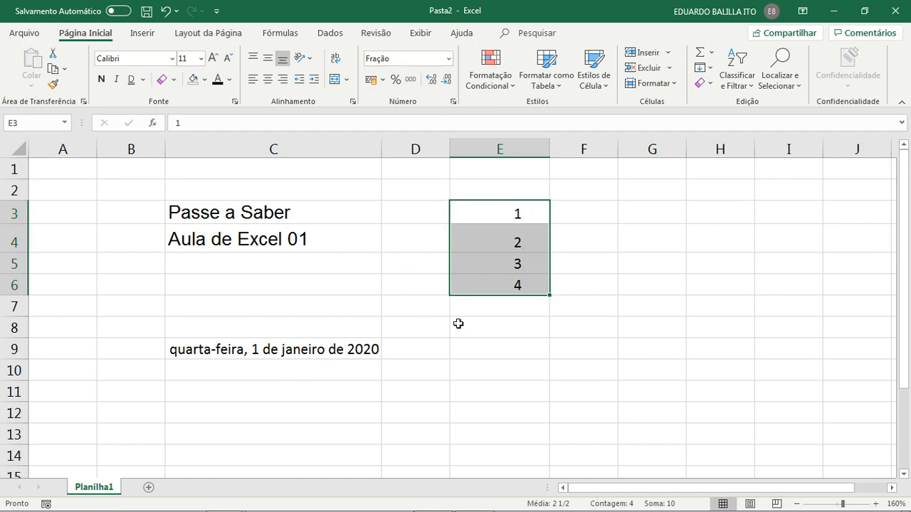
left_click_drag(533, 226, 565, 213)
double_click(538, 211)
type("0,5")
left_click(565, 213)
key("Left")
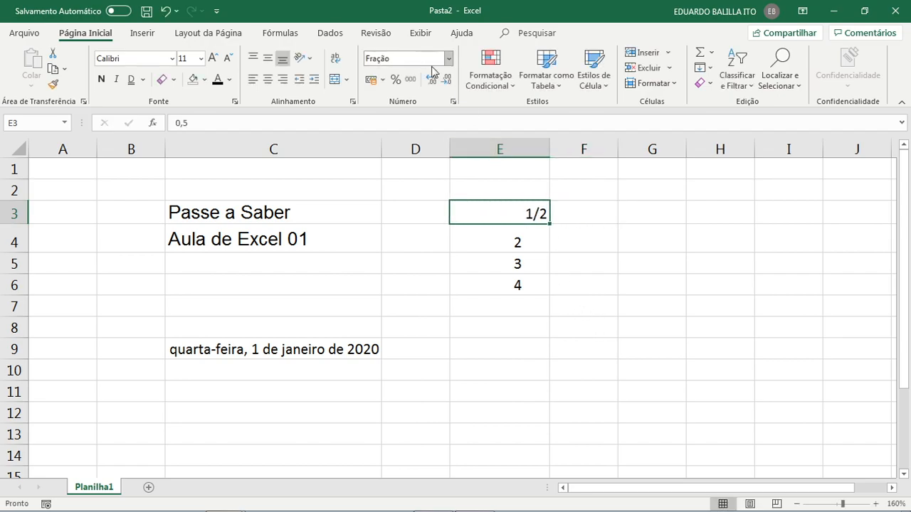
Step: Change the value in E3 to 0,25
double_click(537, 213)
left_click_drag(539, 213, 551, 217)
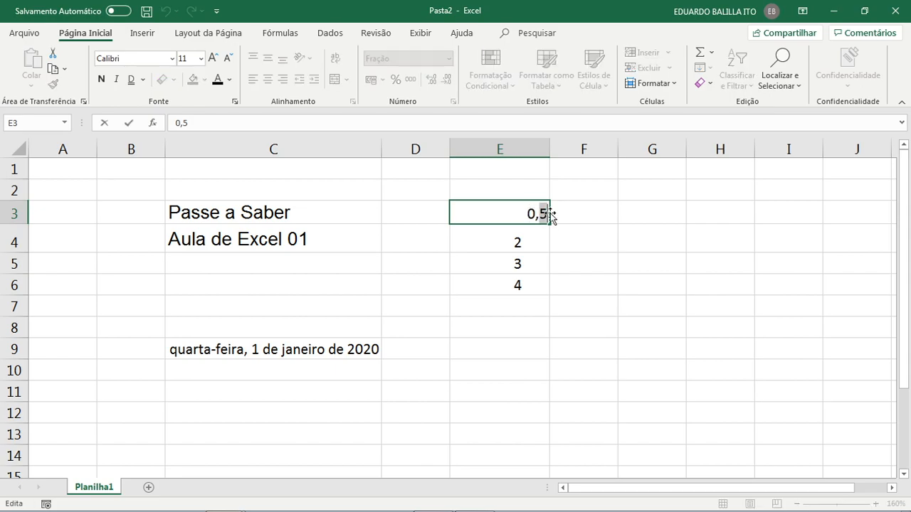
type("25")
key("ctrl+Return")
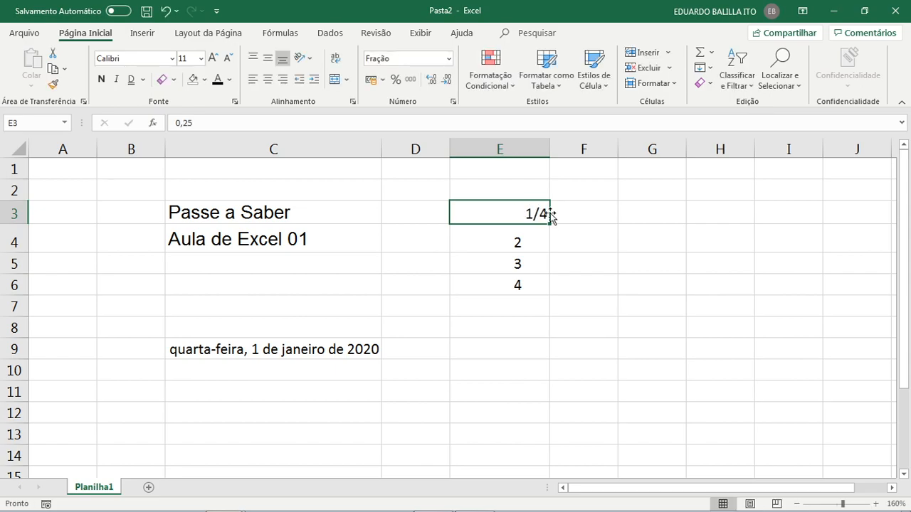
left_click(441, 58)
key("BackSpace")
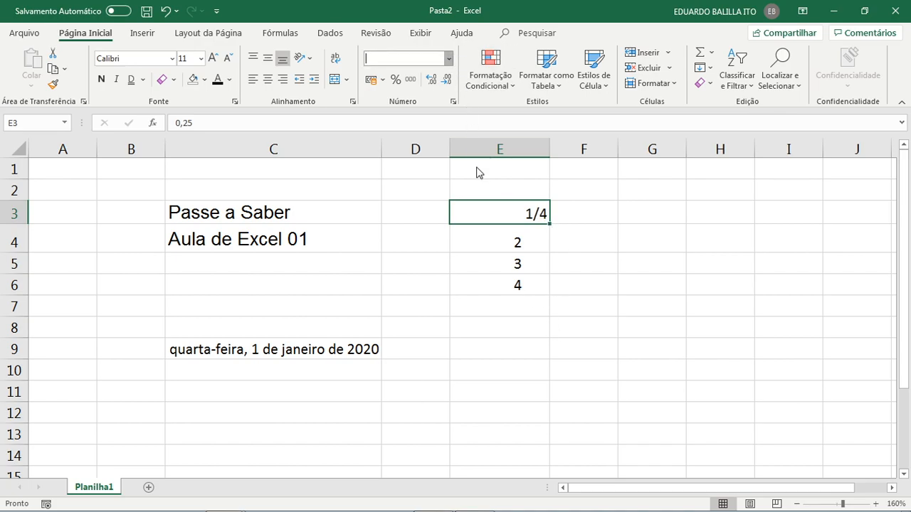
key("Escape")
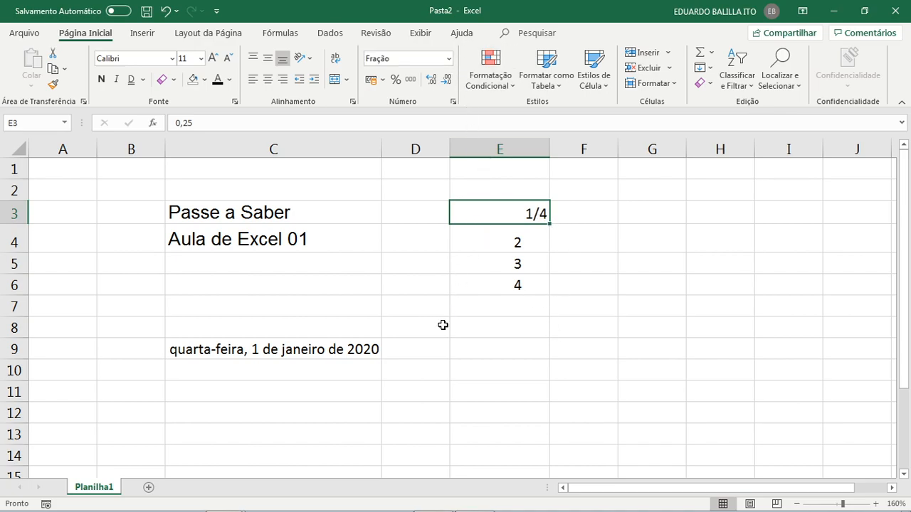
Step: Try the Percentage and General (Geral) formats on E3, finishing with the Currency format (Moeda)
left_click(395, 80)
left_click(449, 63)
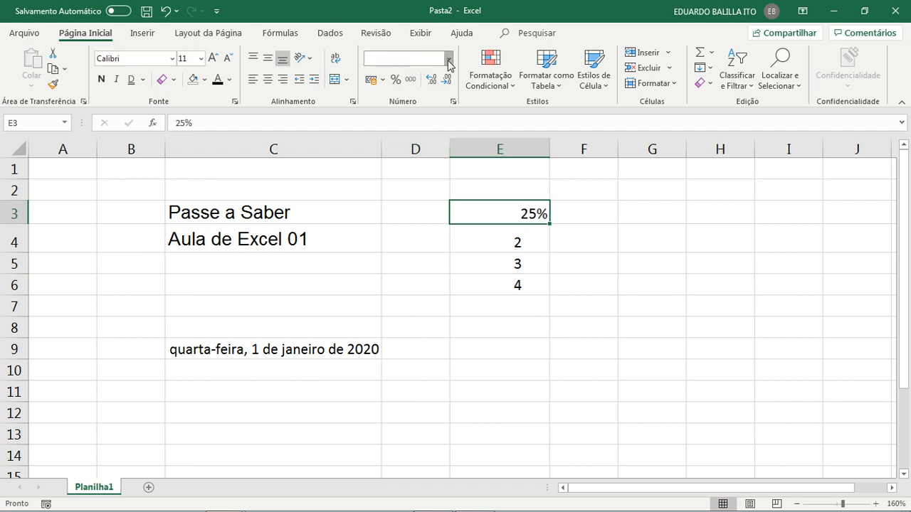
left_click(445, 85)
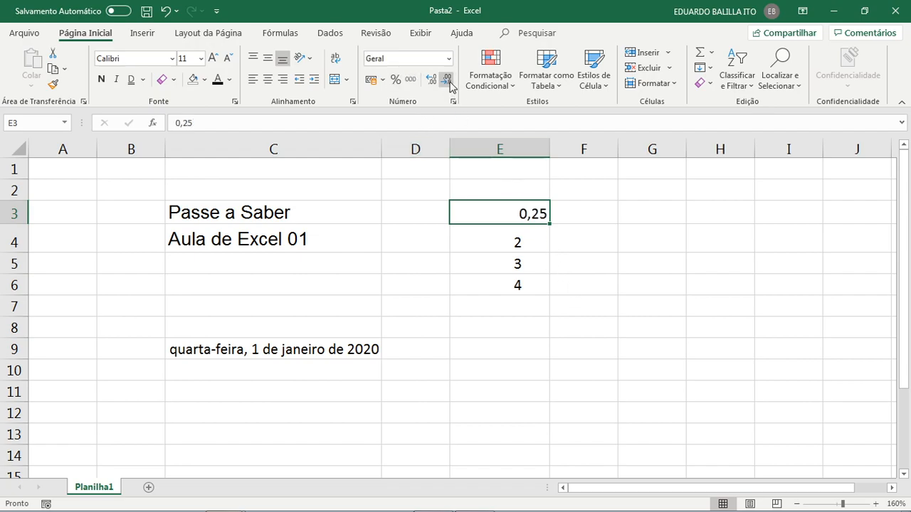
left_click(447, 62)
left_click(451, 163)
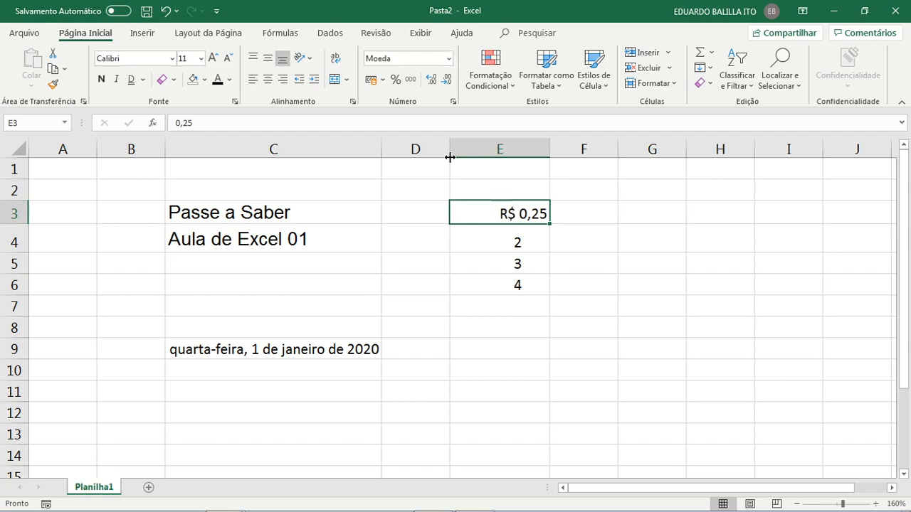
left_click(631, 285)
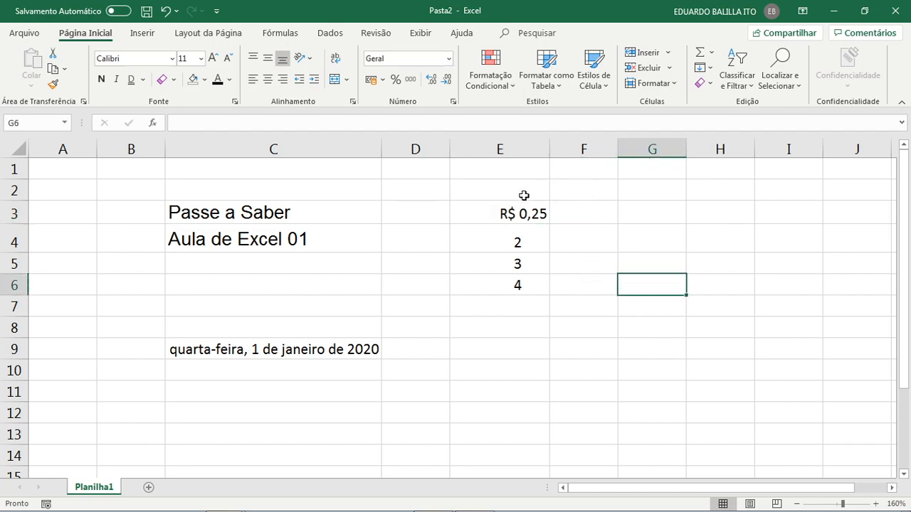
Step: Apply the Currency format (Moeda) to the whole of column E
left_click_drag(512, 214, 519, 285)
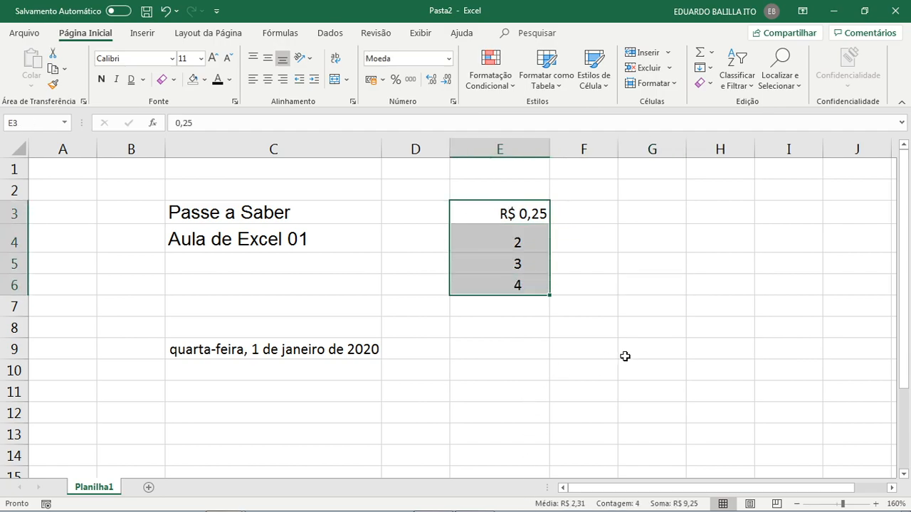
left_click(512, 142)
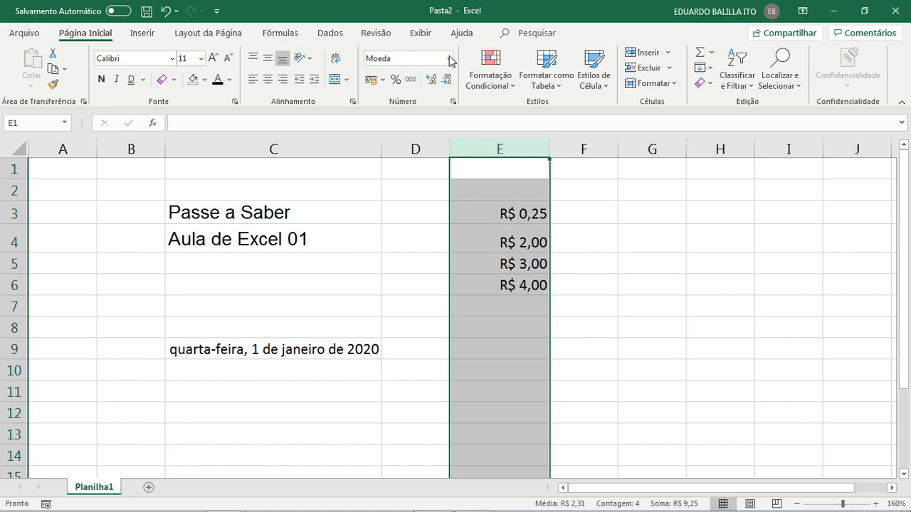
left_click(607, 271)
left_click(504, 310)
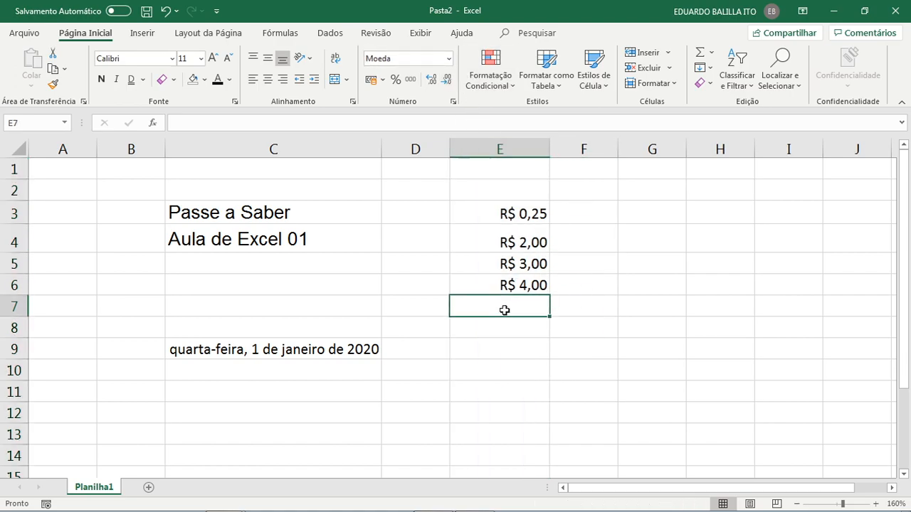
Step: Move the cells E3:E7 to C5:C9, replacing the date in C9
left_click_drag(517, 218, 518, 303)
left_click_drag(530, 201, 252, 262)
left_click(437, 300)
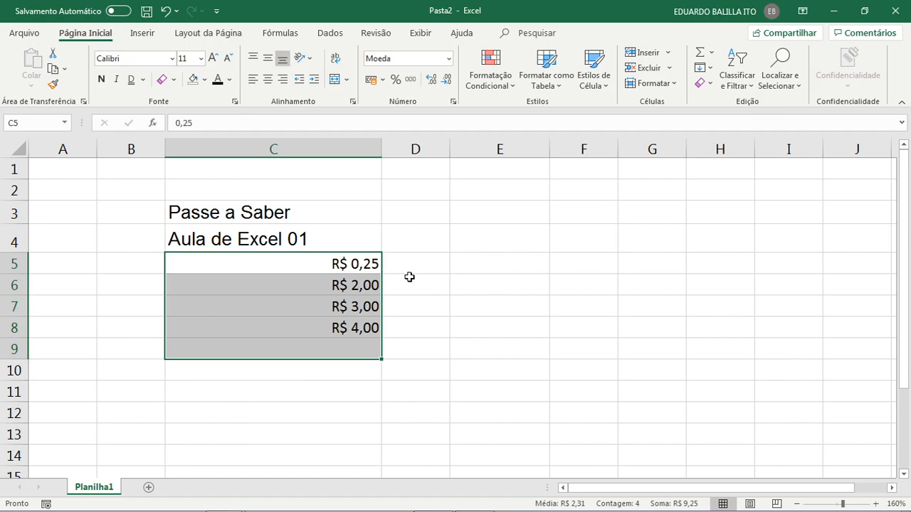
left_click(400, 322)
left_click(356, 263)
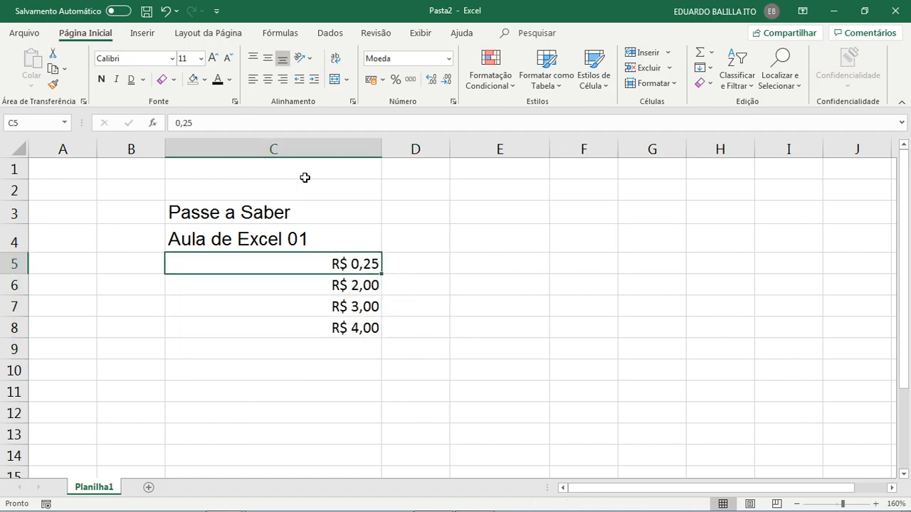
Step: Apply the Accounting format (Contábil) to all of column C and switch it back to Currency (Moeda)
left_click(303, 148)
left_click(449, 59)
left_click(446, 178)
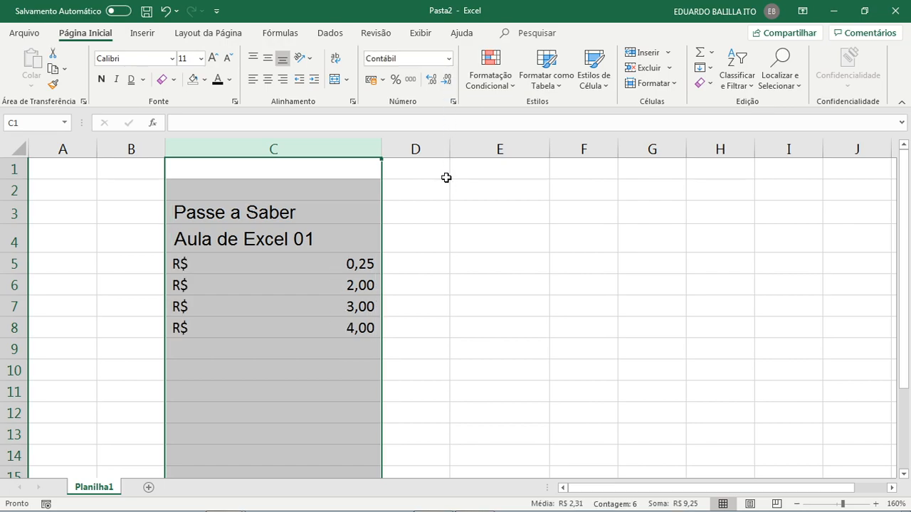
left_click(448, 60)
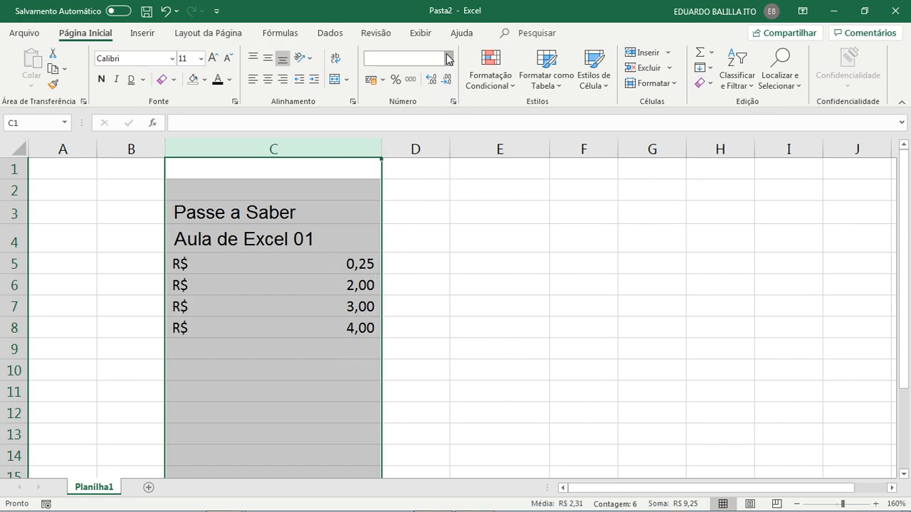
left_click(459, 136)
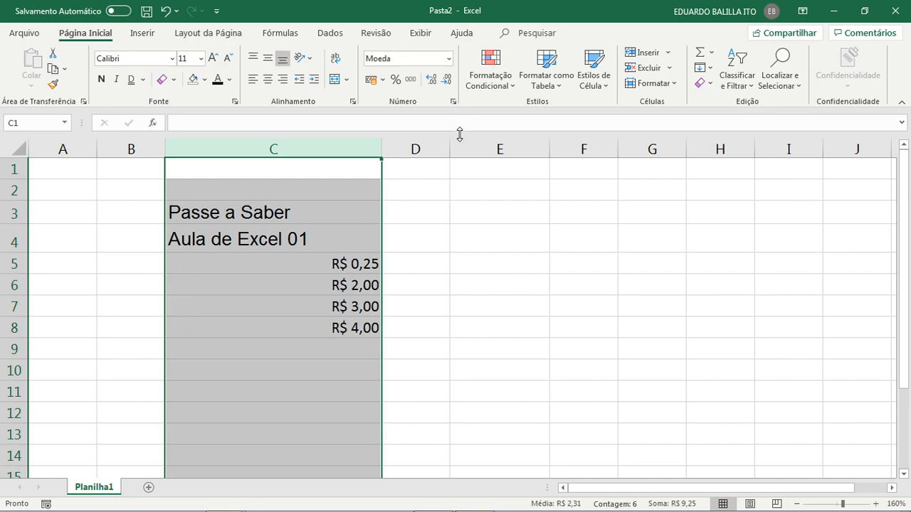
left_click(342, 281)
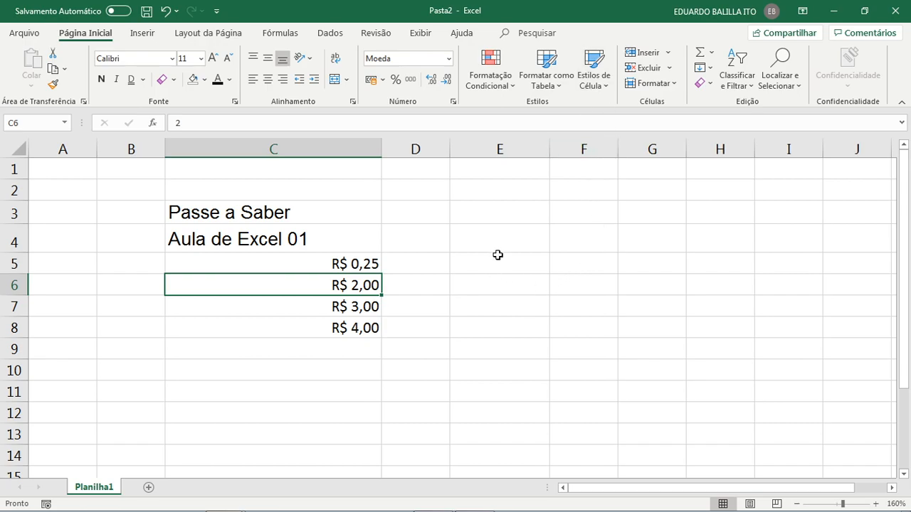
Step: Insert a blank cell at C7 above the R$ 3,00 value and undo the insertion
left_click(345, 266)
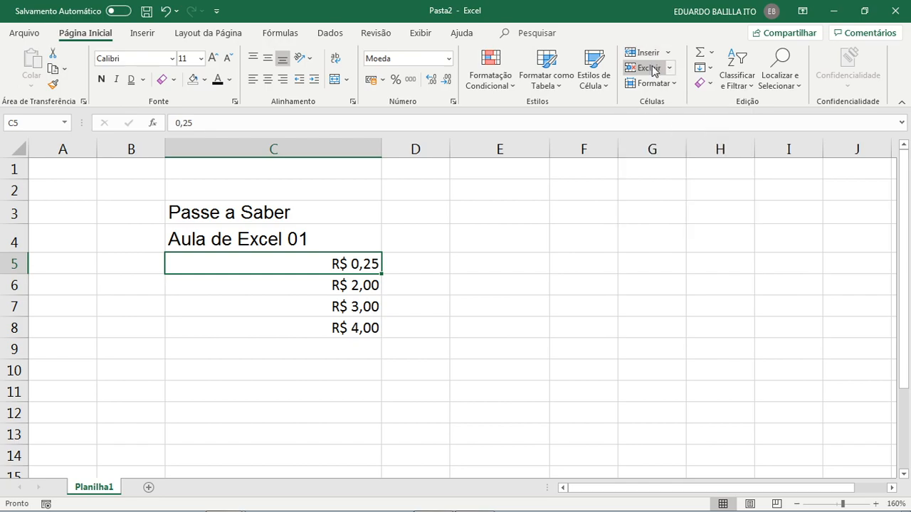
left_click(485, 272)
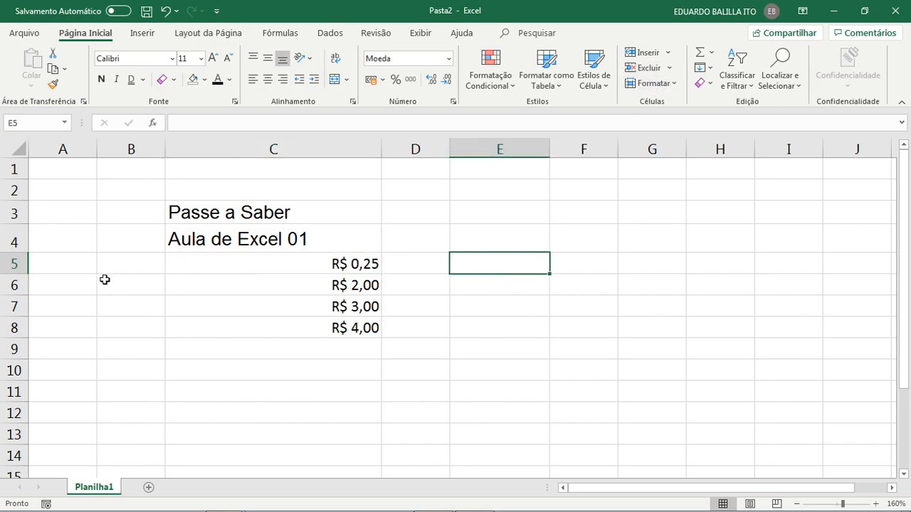
left_click(15, 286)
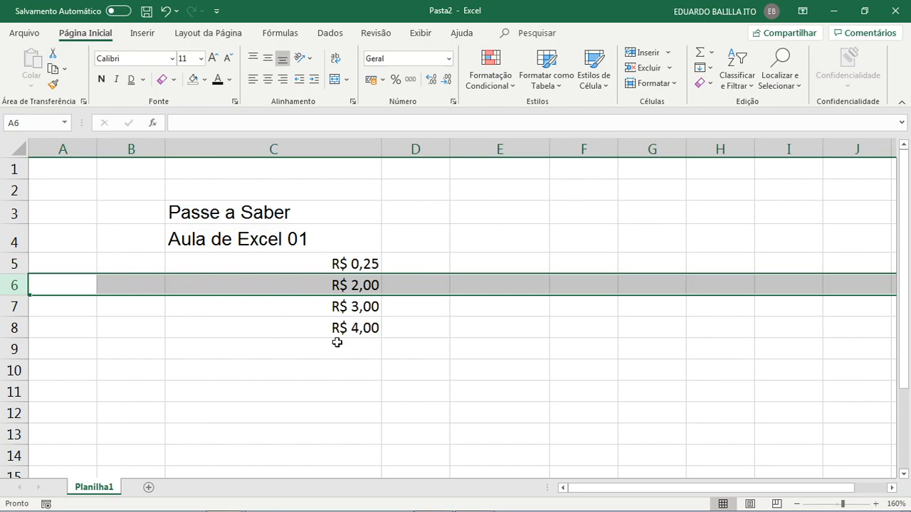
left_click_drag(352, 304, 366, 351)
left_click(331, 304)
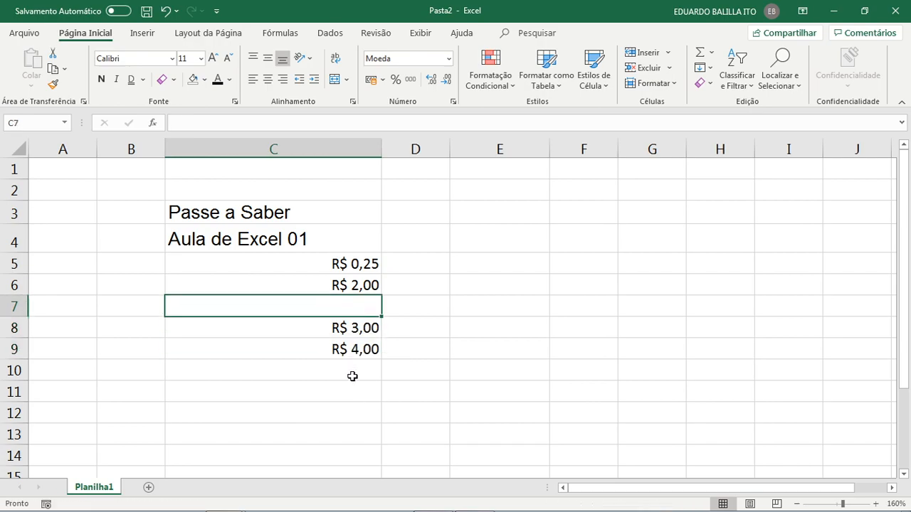
key("ctrl+z")
left_click(480, 217)
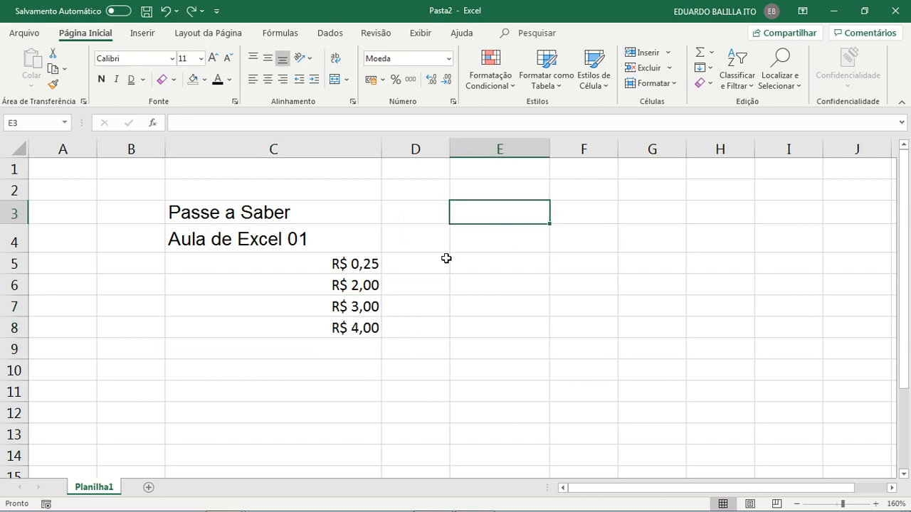
Step: Insert a blank row at row 7, between the R$ 2,00 and R$ 3,00 values
left_click(14, 306)
left_click(648, 57)
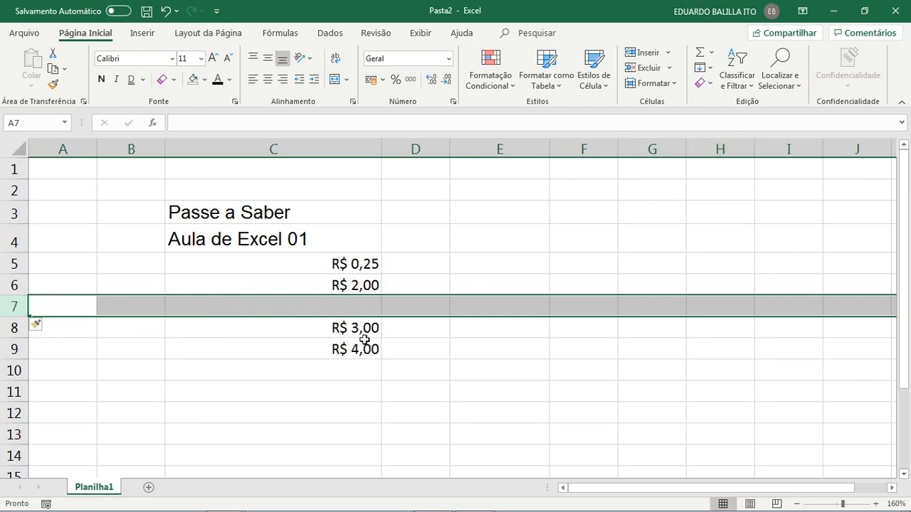
Step: Enter 1 in E3 and 2 in E4
left_click(510, 211)
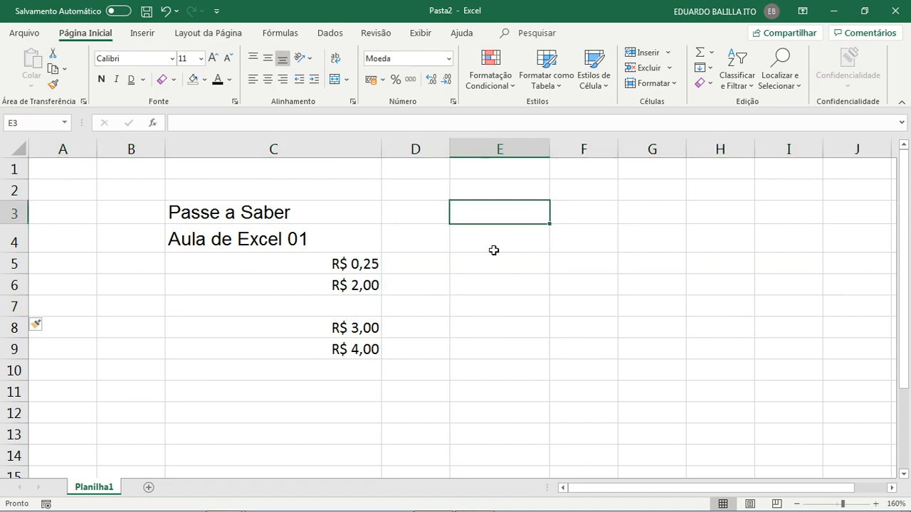
type("1")
key("Return")
type("2")
key("Return")
left_click(502, 345)
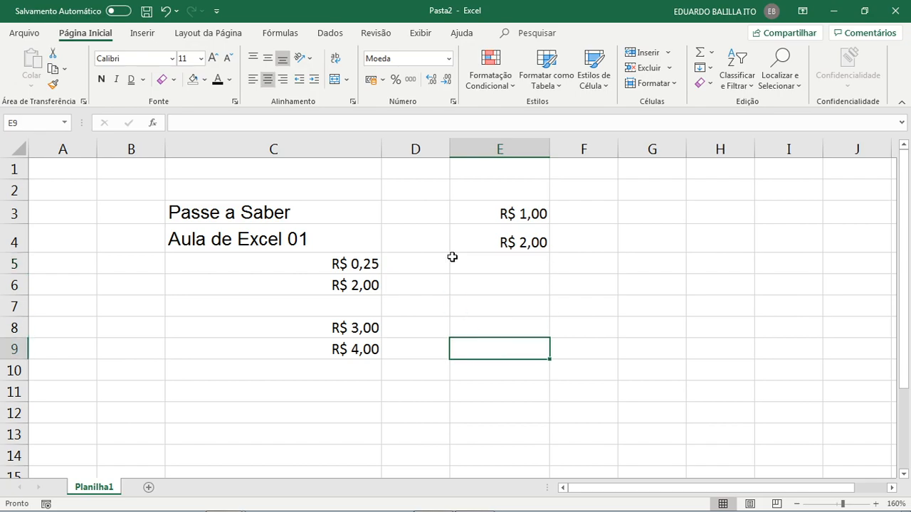
Step: Insert a blank column at E, before the column holding the 1 and 2 values
left_click(436, 148)
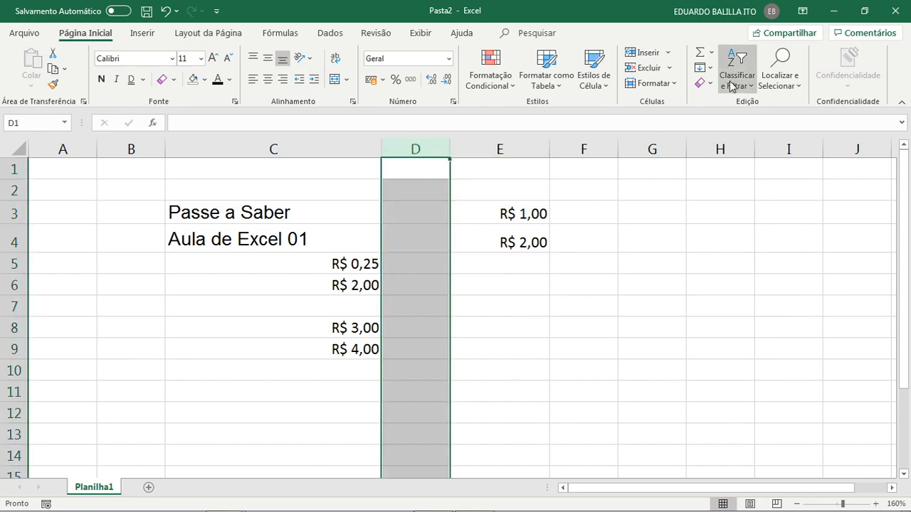
left_click(508, 150)
left_click(664, 54)
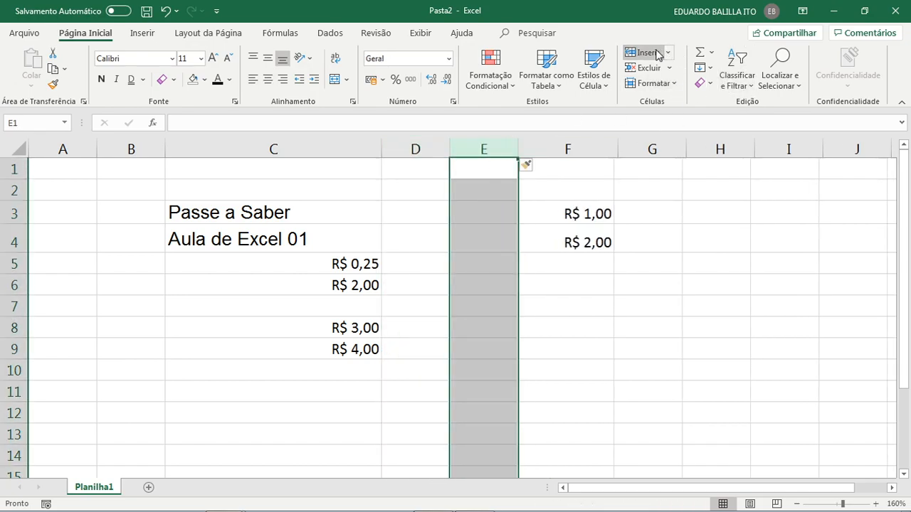
left_click(576, 151)
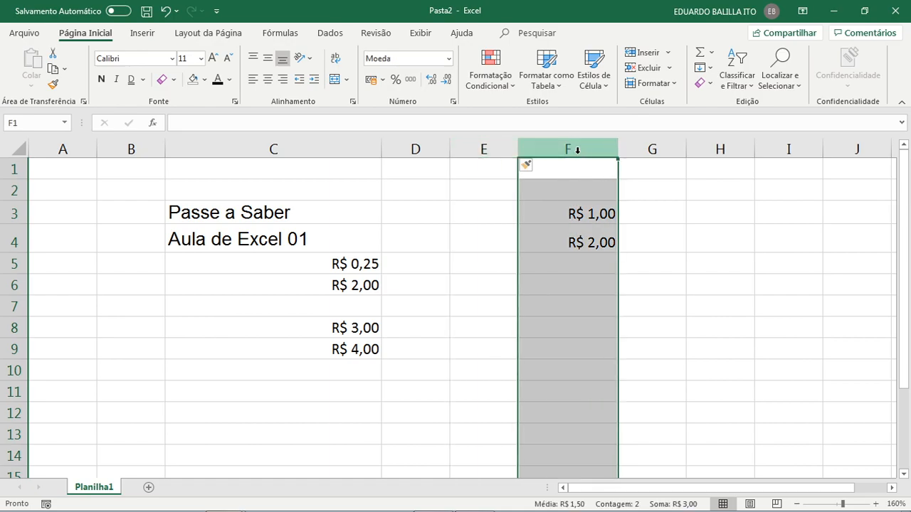
left_click(438, 305)
Step: Insert a single blank cell at C6, shifting the R$ 2,00 value and those below it down
left_click(266, 281)
left_click(636, 54)
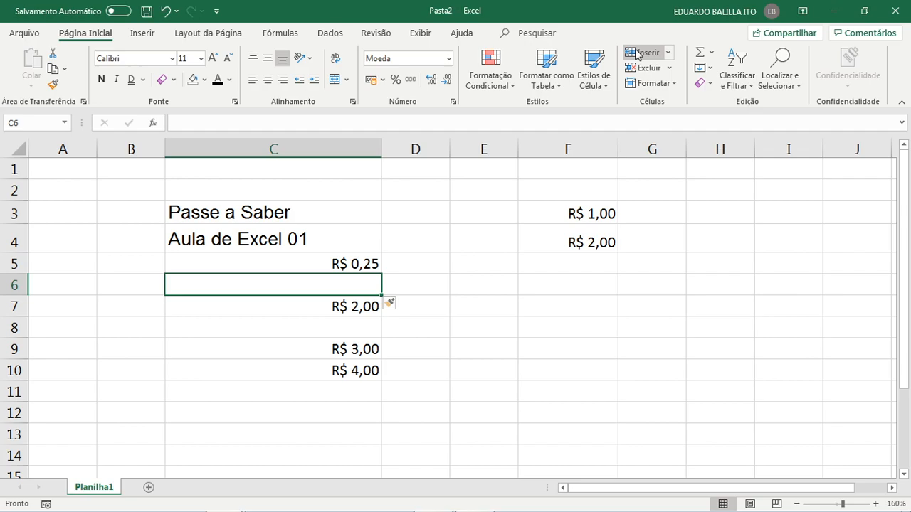
left_click(411, 268)
left_click(543, 235)
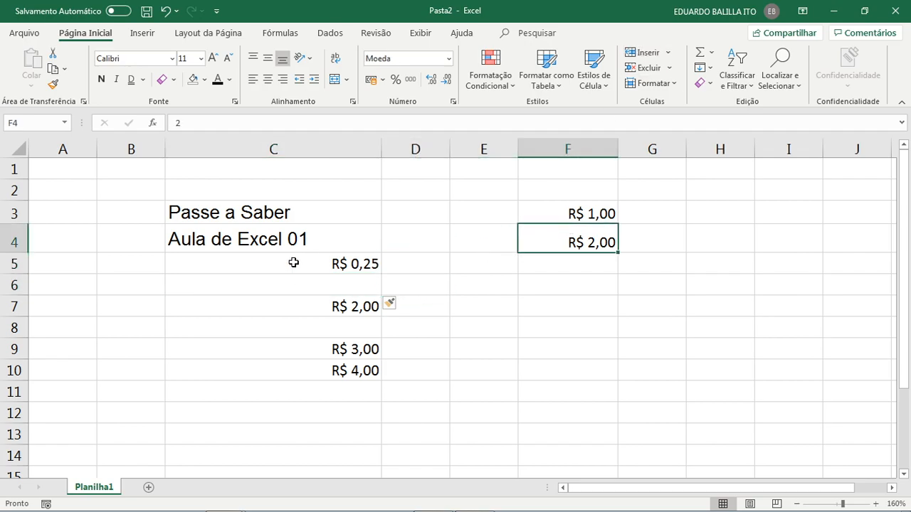
Step: Insert three blank cells at C4, shifting the text "Aula de Excel 01" and the values below it down
left_click(262, 245)
left_click(644, 52)
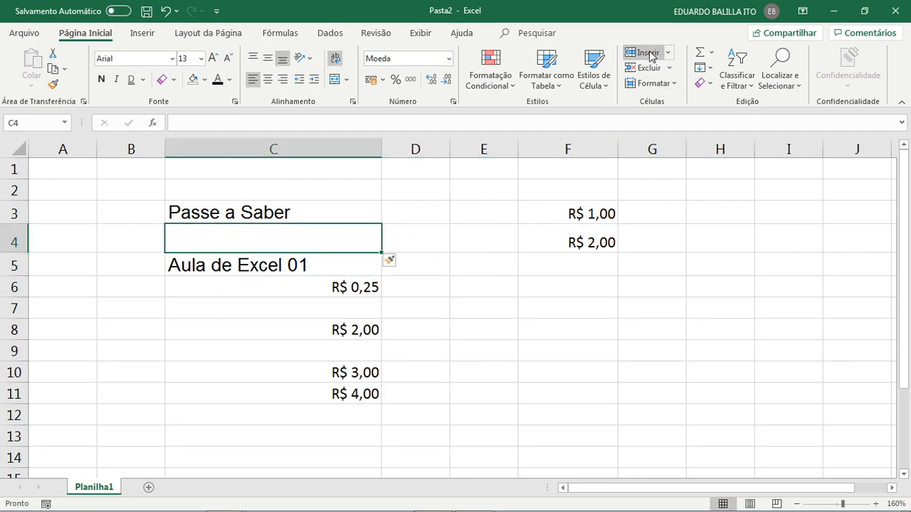
left_click(649, 54)
left_click(649, 54)
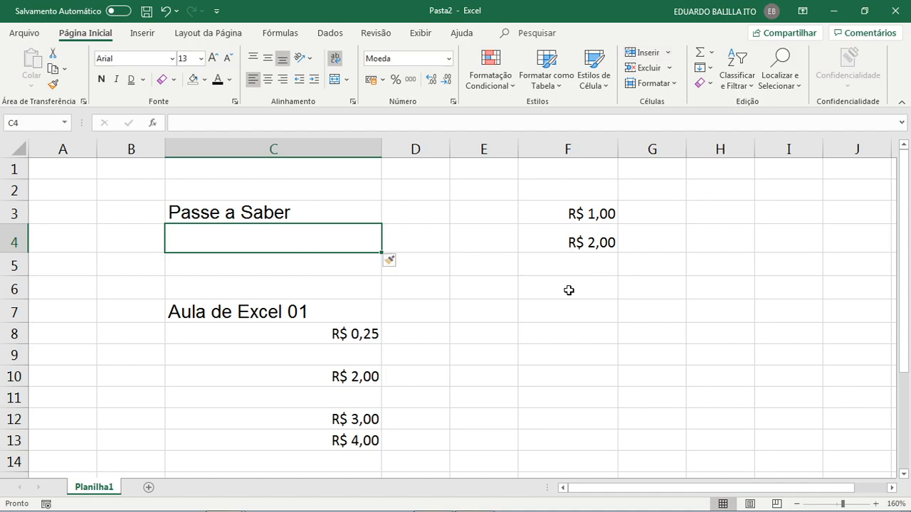
Step: Delete cell F4, which holds the R$ 2,00 value
left_click(607, 252)
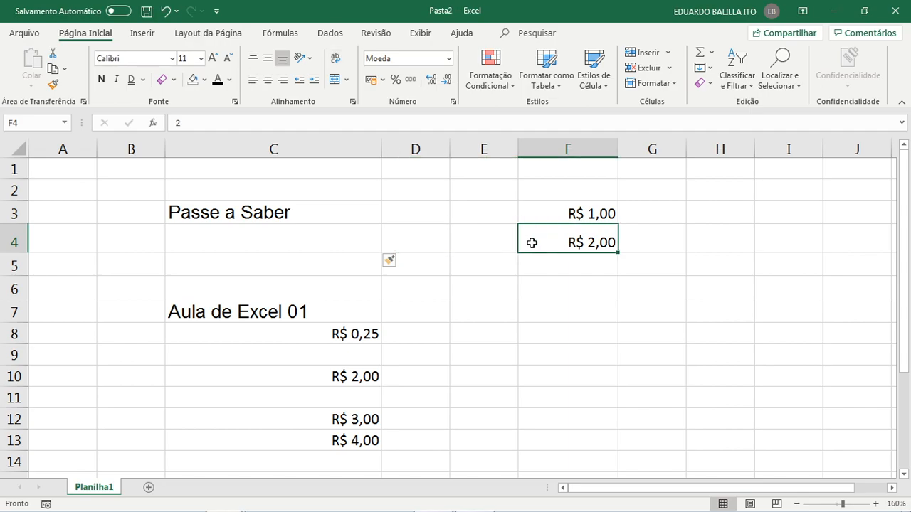
left_click(644, 68)
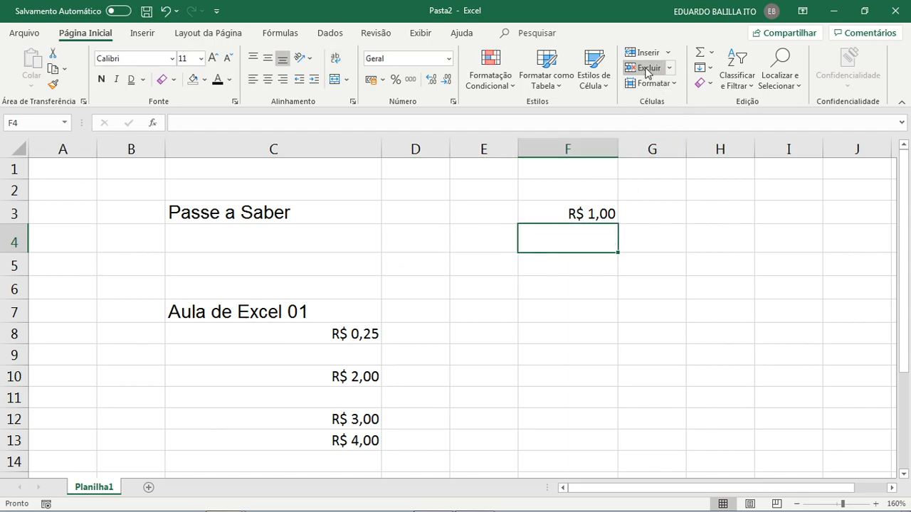
Step: Delete the blank columns E and D between the titles and the R$ 1,00 value
left_click(484, 149)
left_click(649, 68)
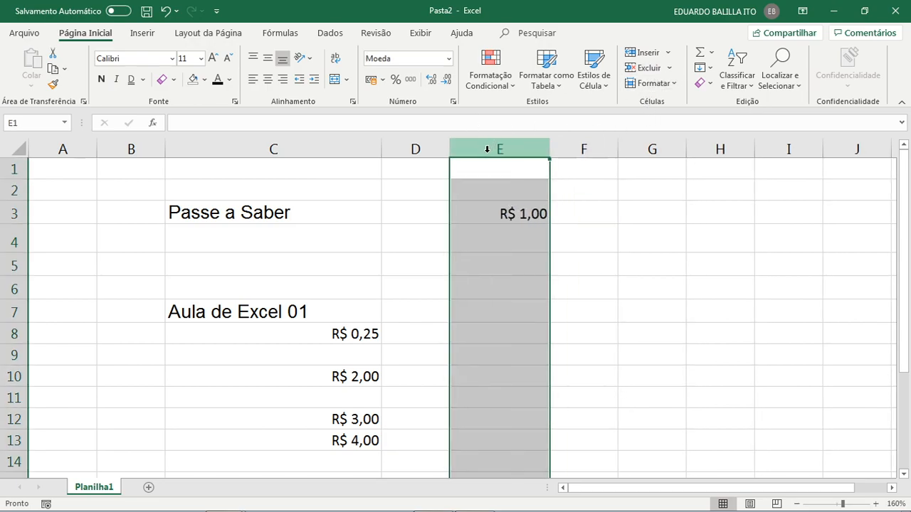
left_click(418, 148)
left_click(649, 67)
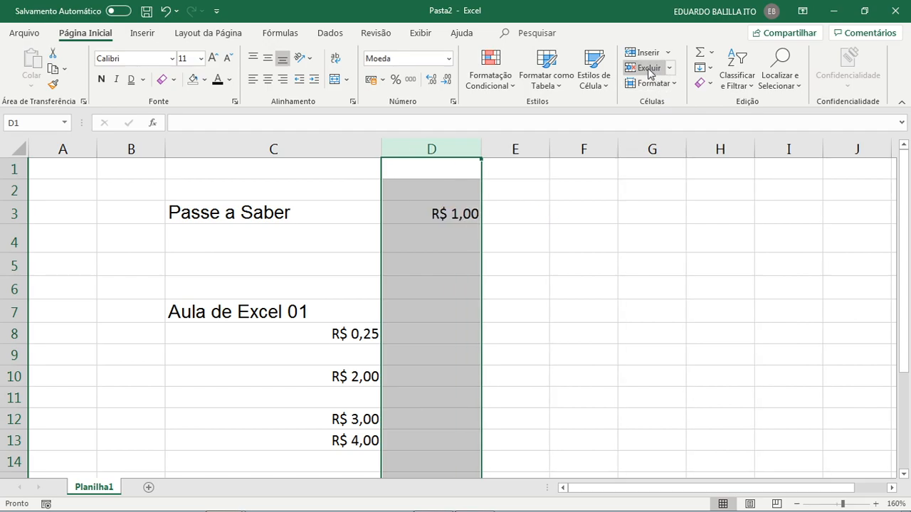
left_click(584, 238)
Step: Delete the blank rows 5 and 6 above the text "Aula de Excel 01"
left_click_drag(18, 264, 15, 288)
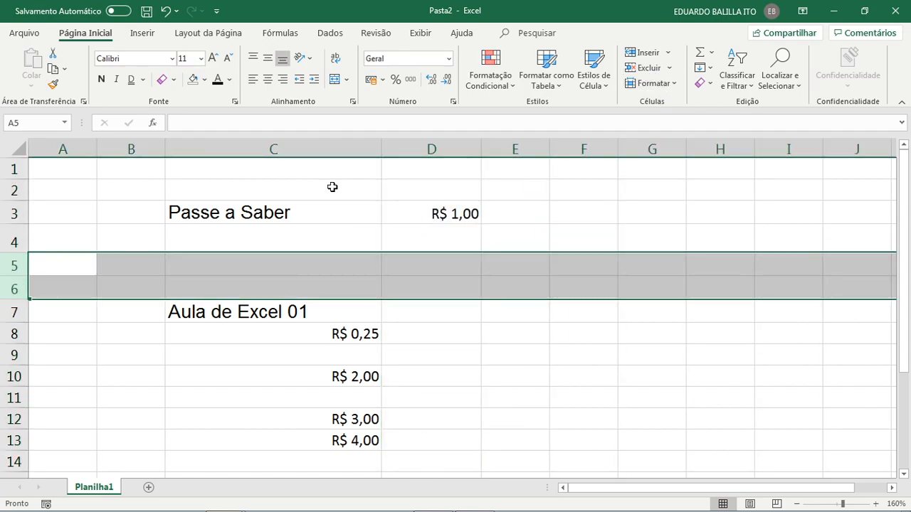
left_click(646, 69)
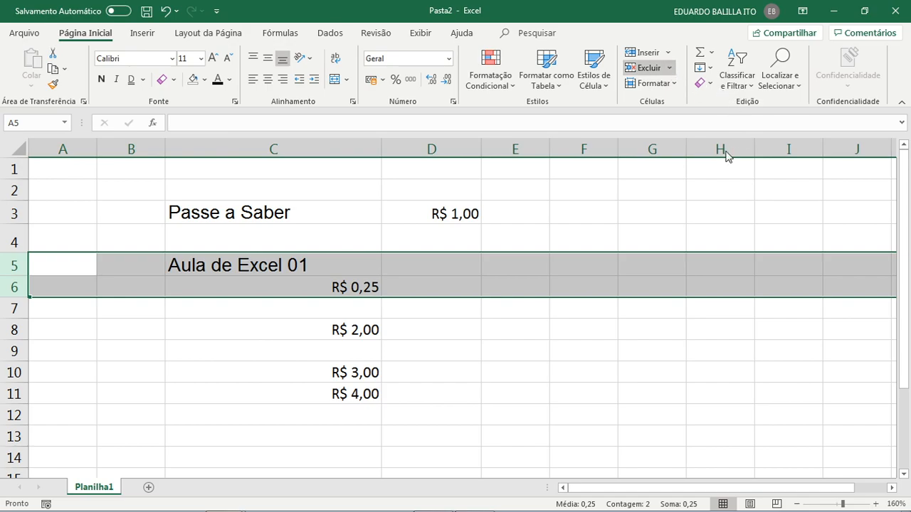
left_click(505, 259)
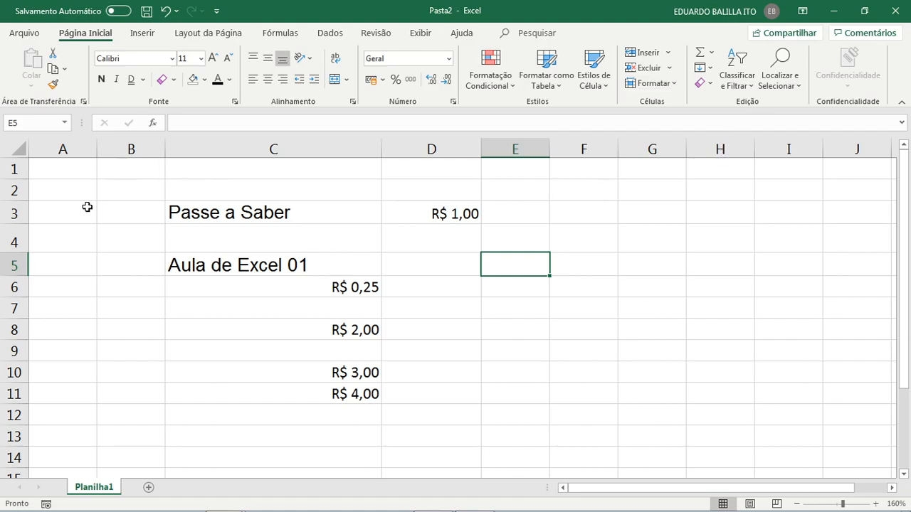
Step: Enlarge row 4 to a height of about 48 and widen column C to about 37
left_click_drag(14, 252, 12, 292)
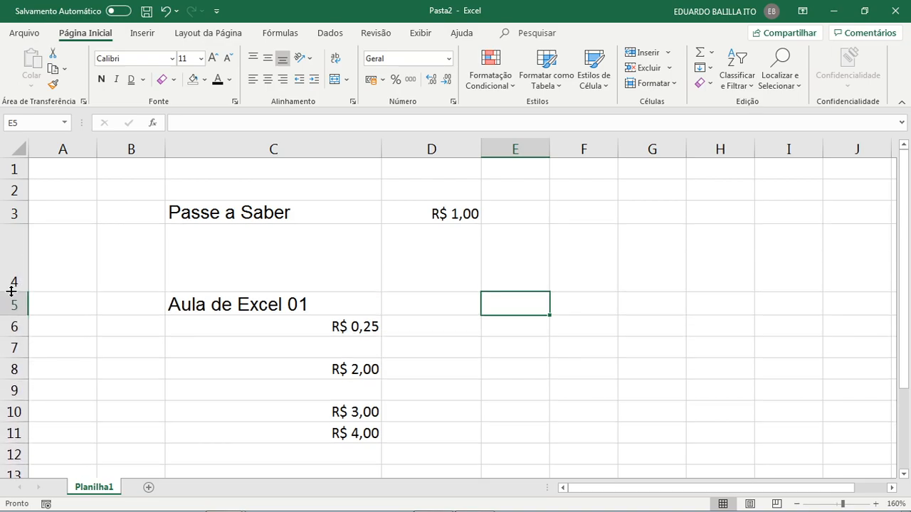
left_click_drag(381, 151, 447, 148)
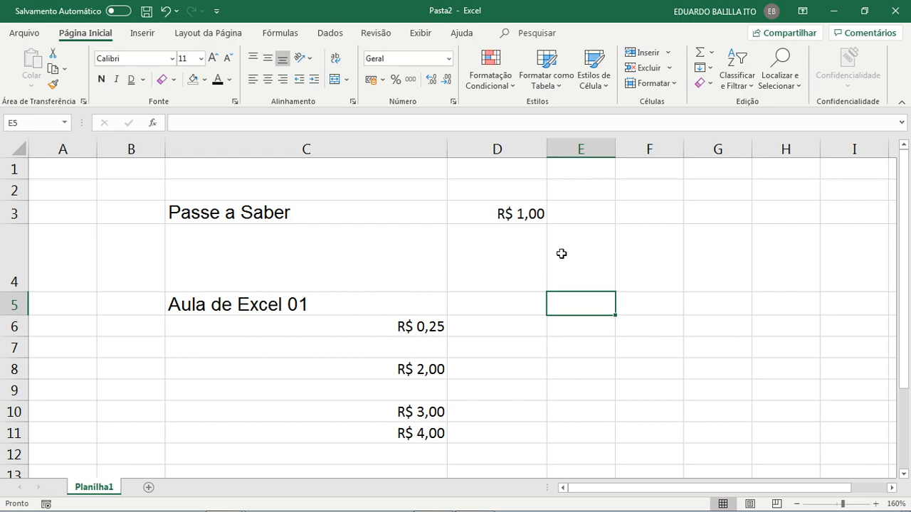
Step: Check the row height of row 1 and of row 4 without changing either
left_click(58, 165)
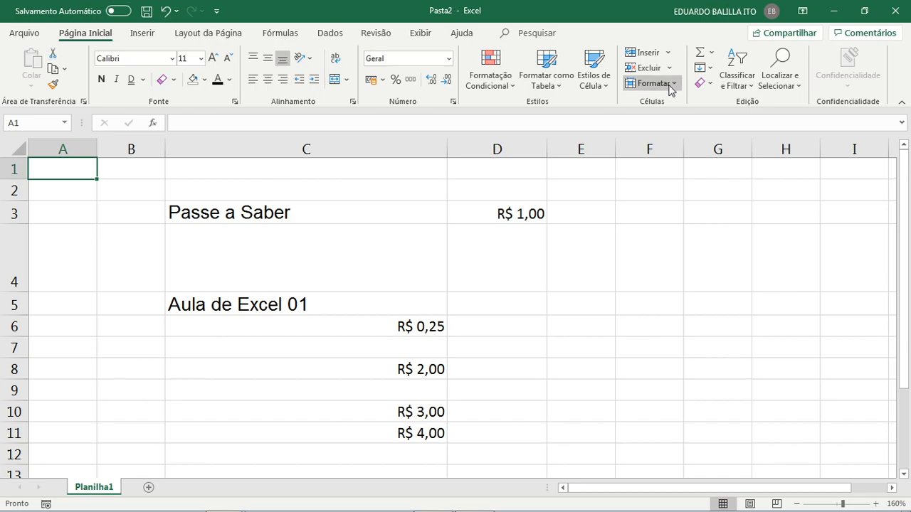
left_click(684, 120)
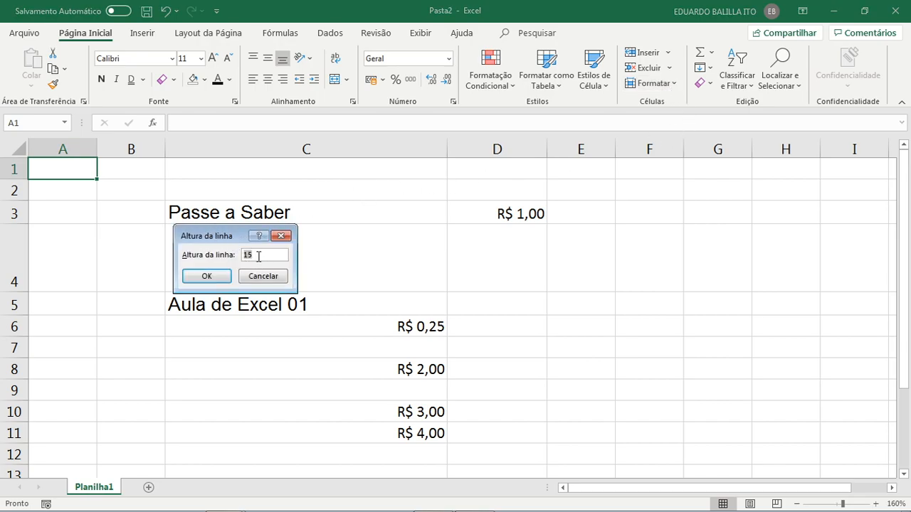
left_click(281, 236)
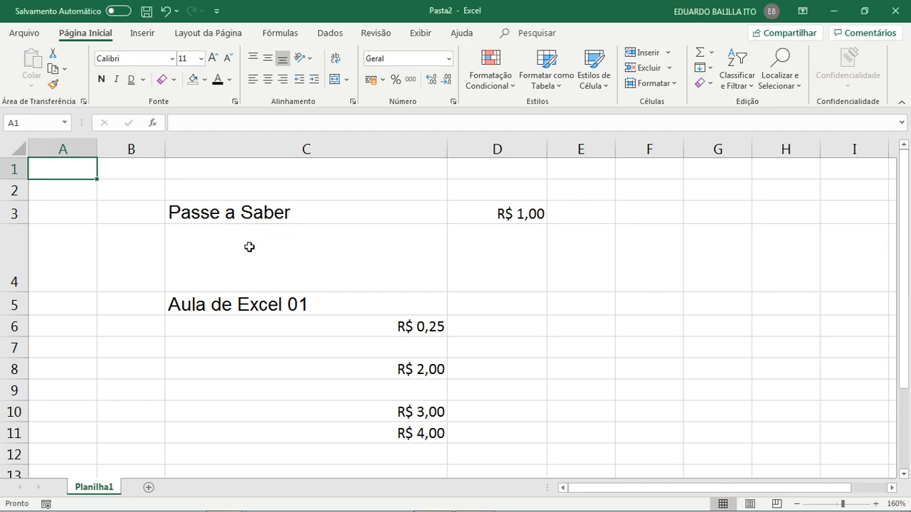
left_click(23, 262)
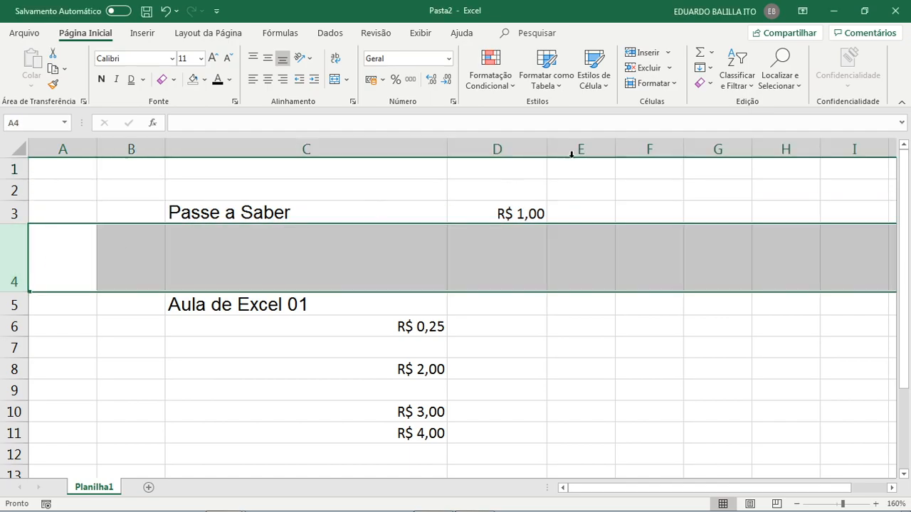
left_click(678, 130)
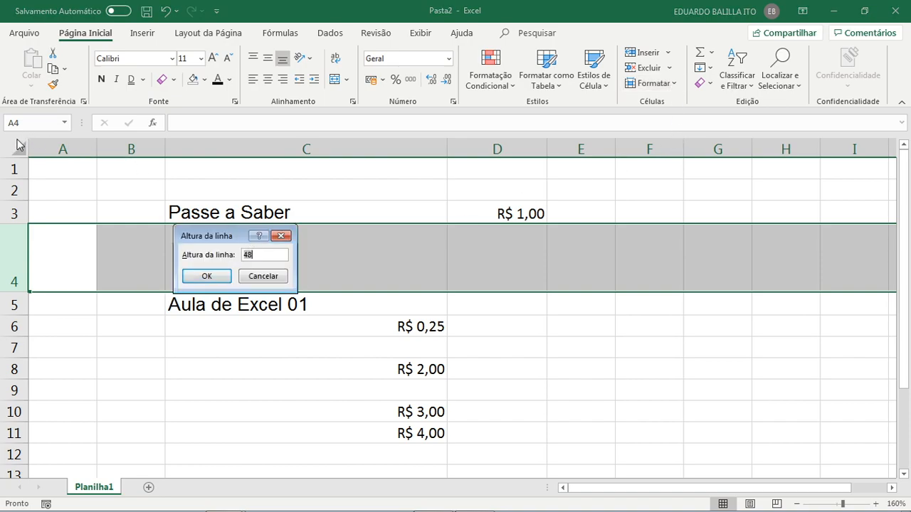
left_click(279, 235)
Step: Set the row height of the entire sheet to 15
left_click(16, 151)
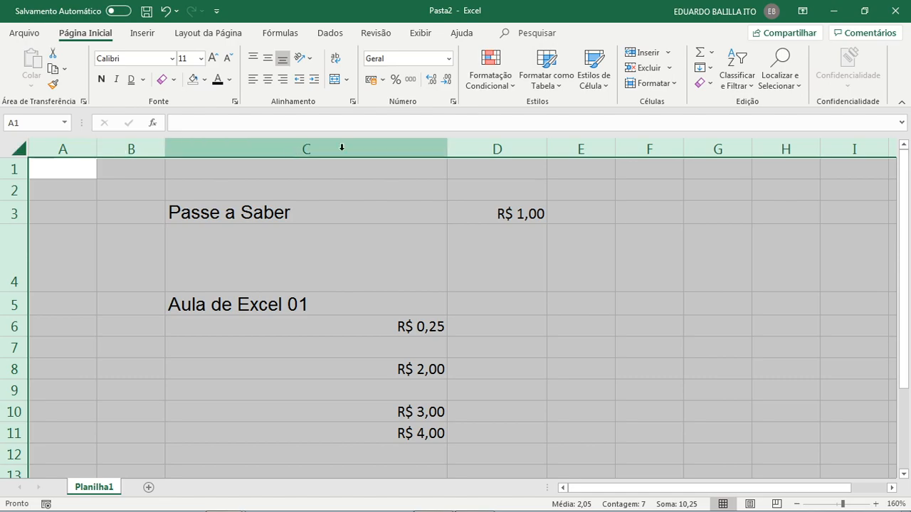
left_click(674, 84)
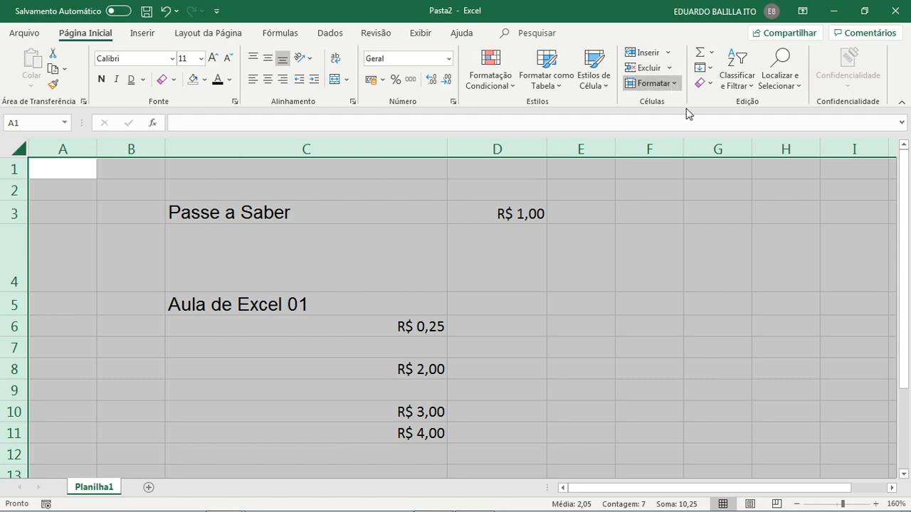
left_click(687, 120)
type("15")
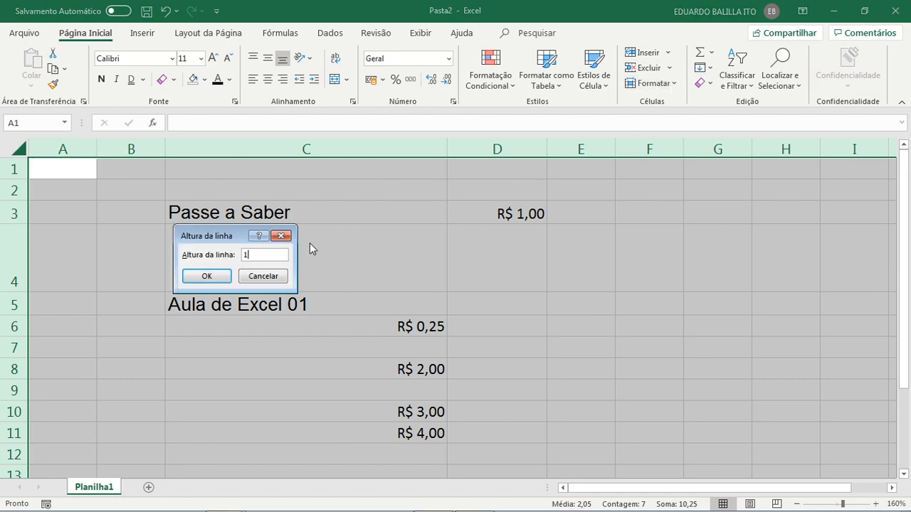
left_click(206, 275)
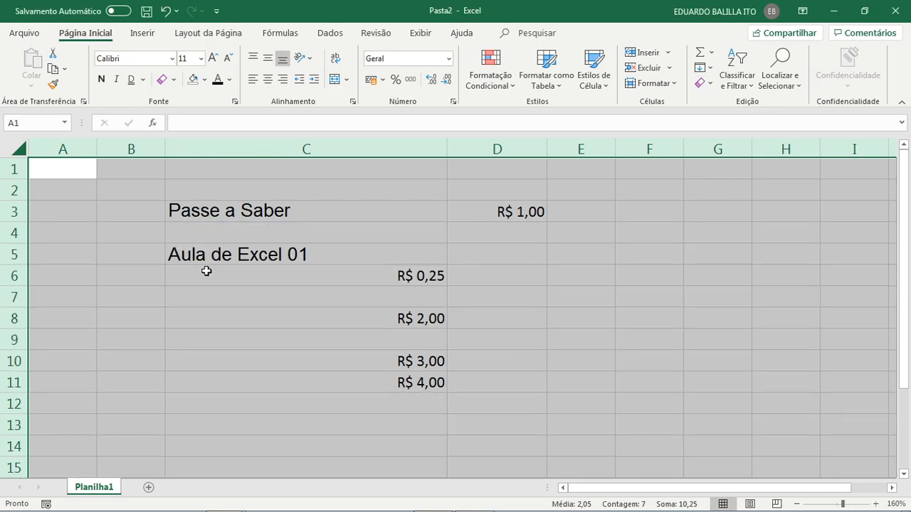
left_click(271, 295)
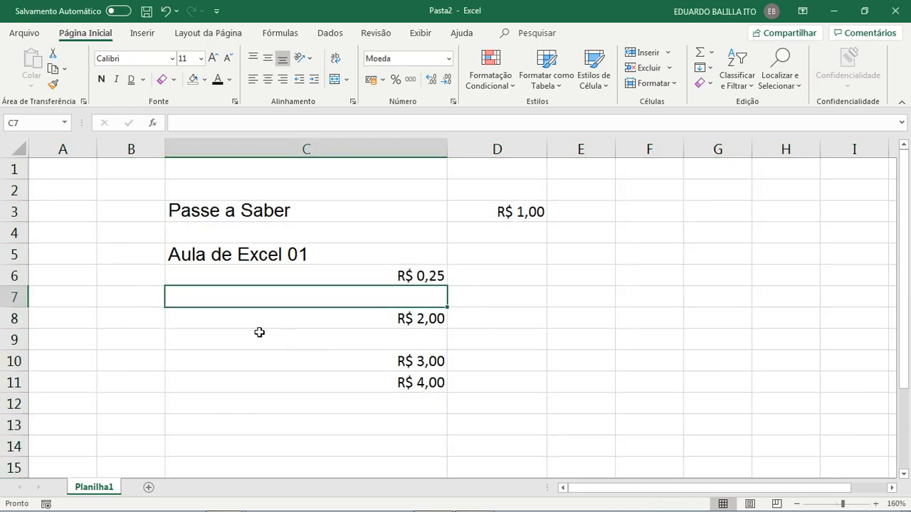
Step: Check the height of row 3, which holds "Passe a Saber", without changing it
left_click(21, 213)
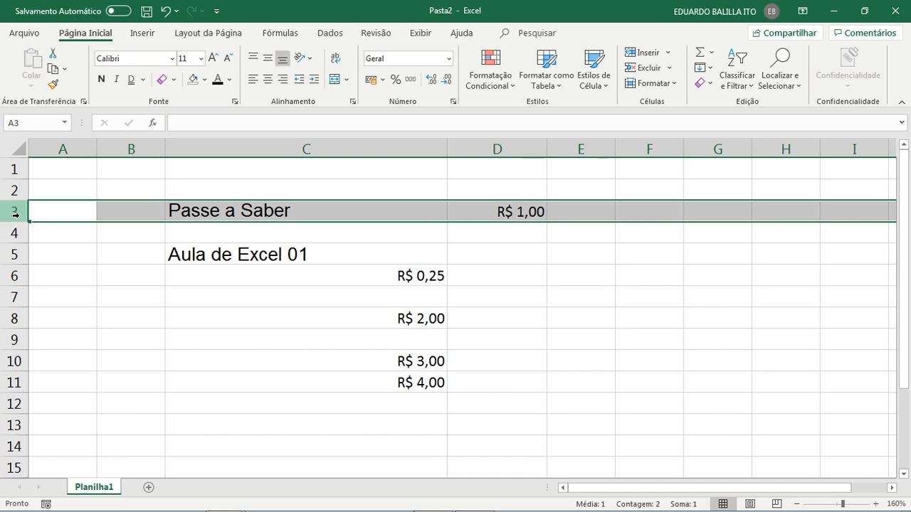
right_click(15, 212)
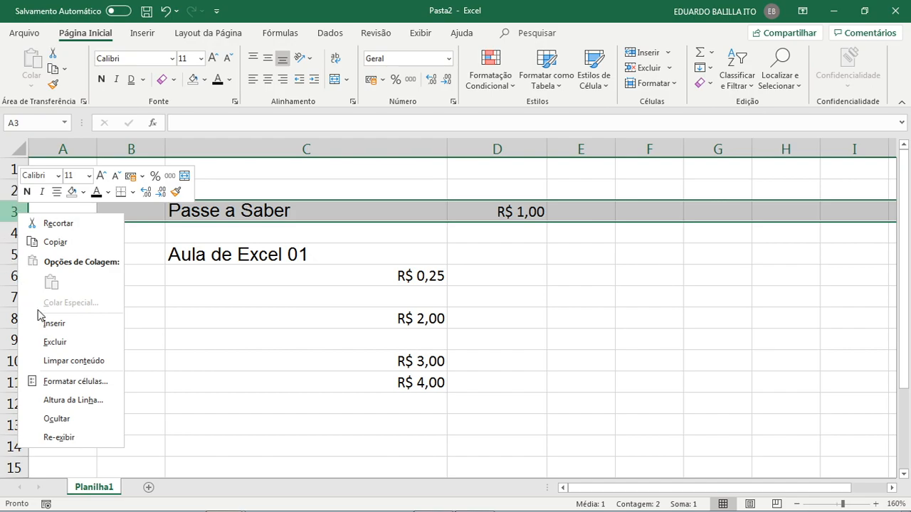
left_click(73, 401)
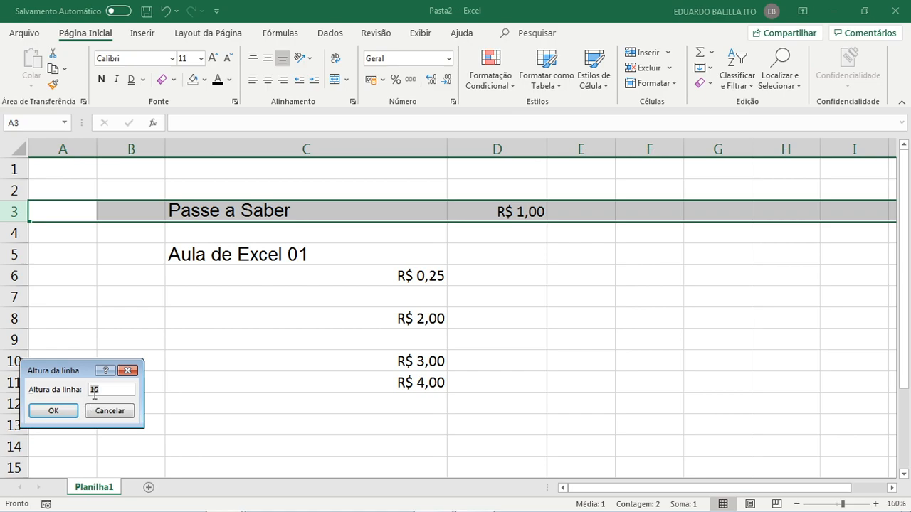
left_click(128, 370)
Step: Reduce the width of column C by entering a smaller column width value
left_click(261, 149)
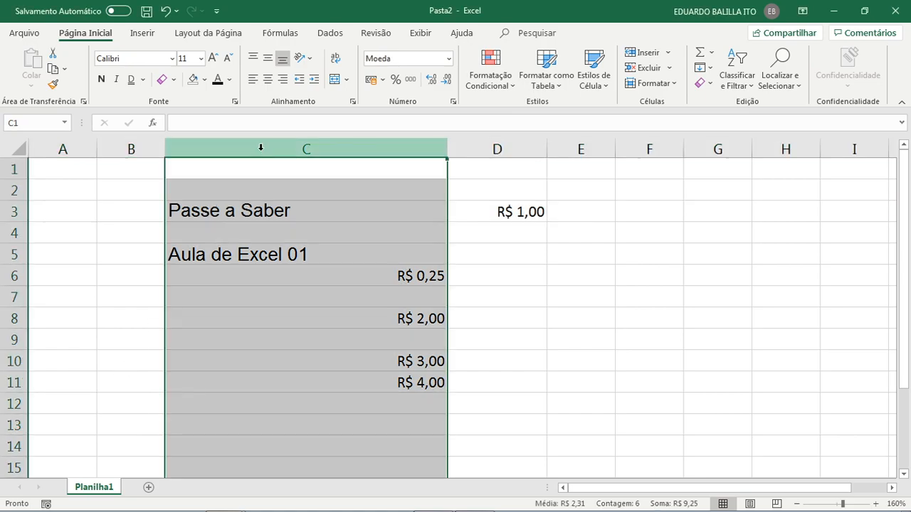
right_click(261, 154)
left_click(335, 338)
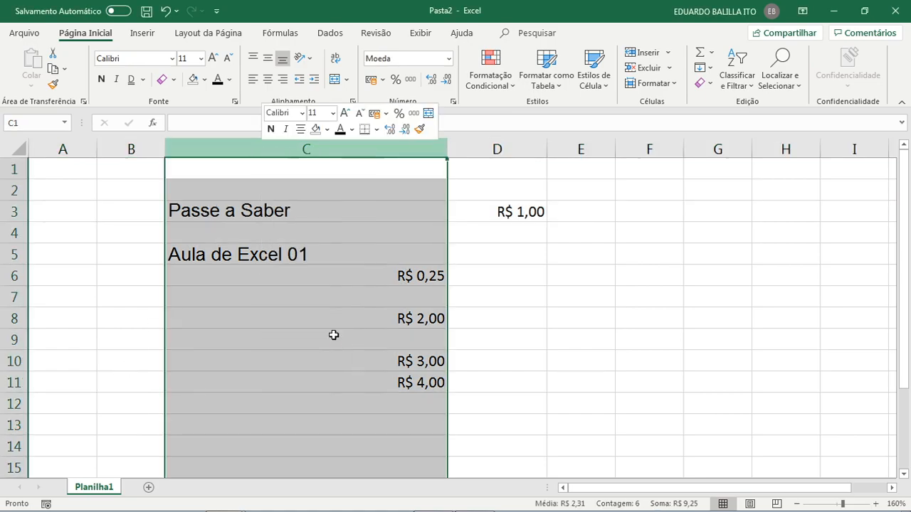
left_click(377, 324)
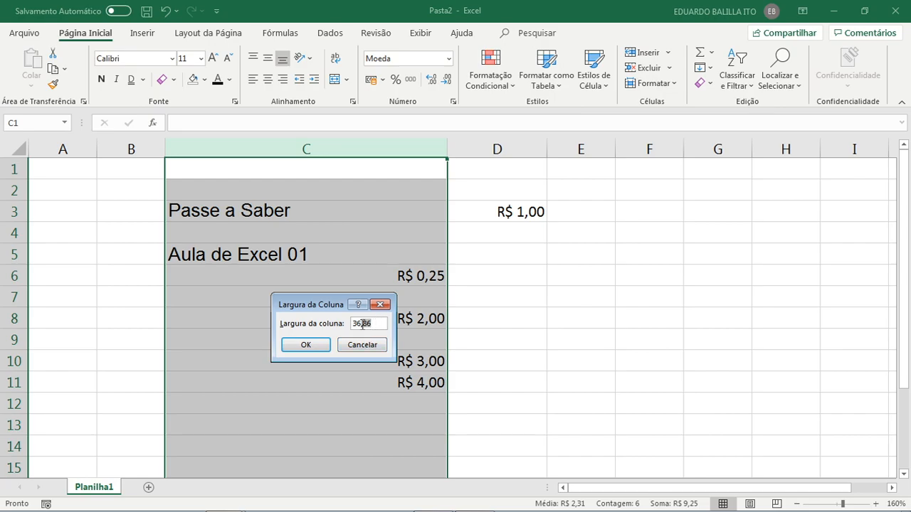
left_click(321, 344)
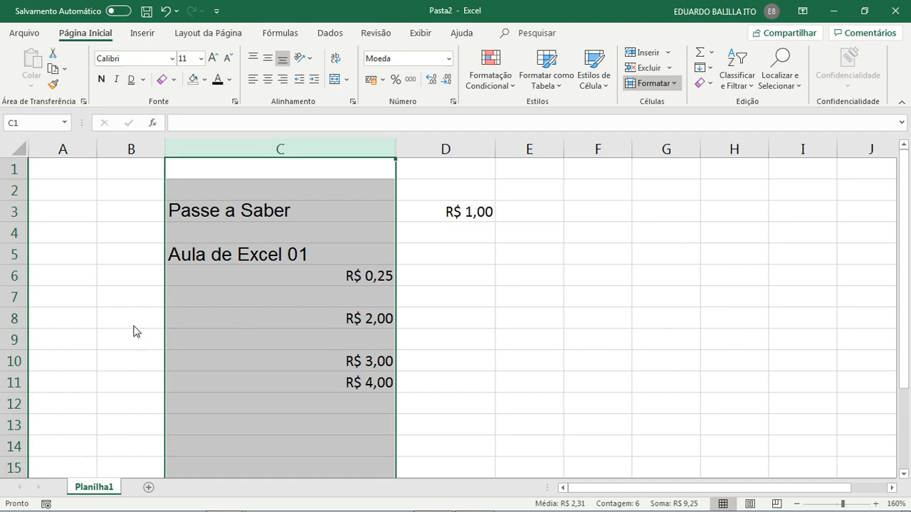
Step: Rename the sheet Planilha1 as "Exemplo aula 1"
double_click(103, 487)
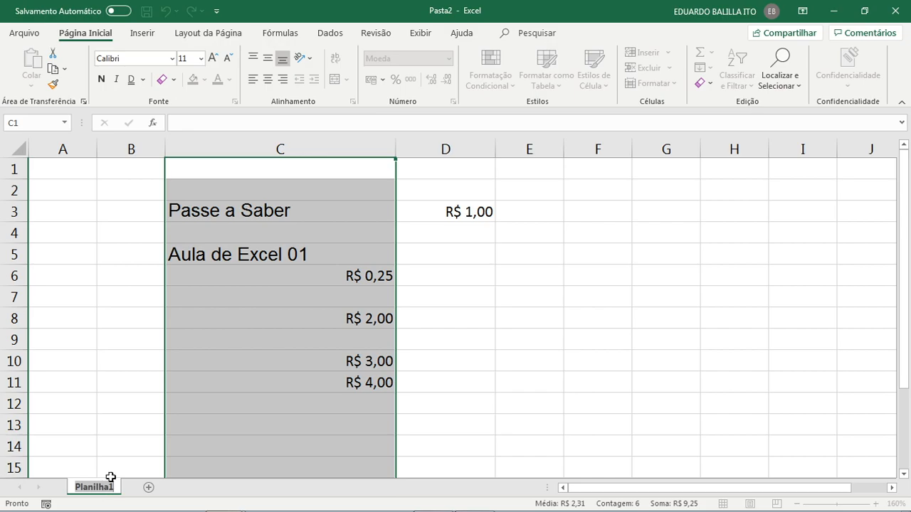
type("Exemplo ")
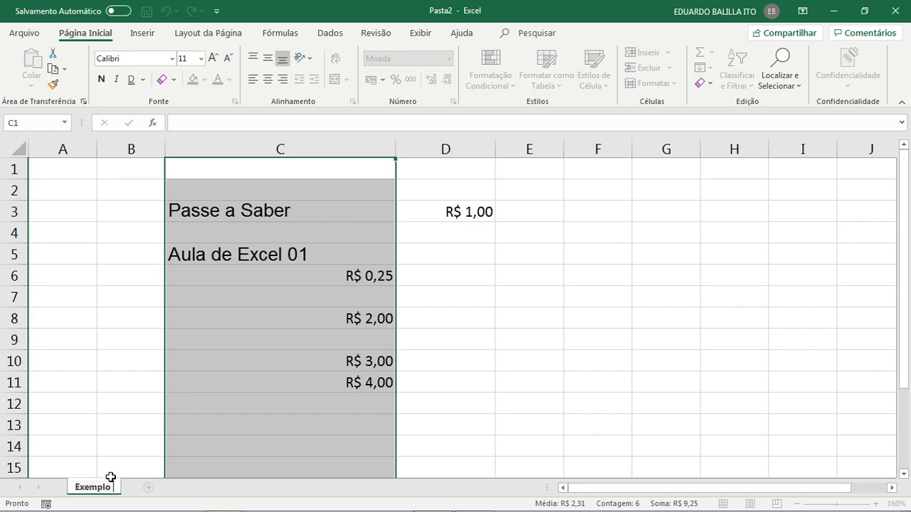
type("aula 1")
key("Return")
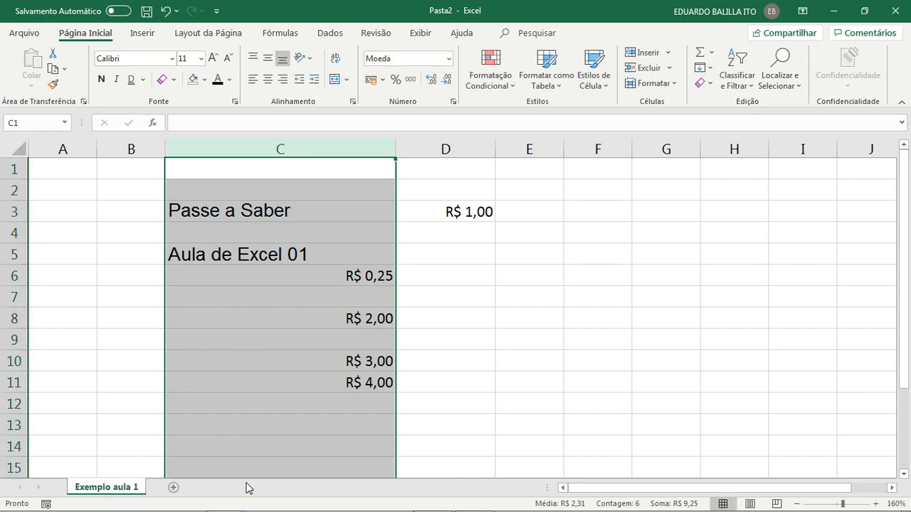
Step: Add a new sheet to the workbook and name it "Exemplo aula 2"
left_click(173, 487)
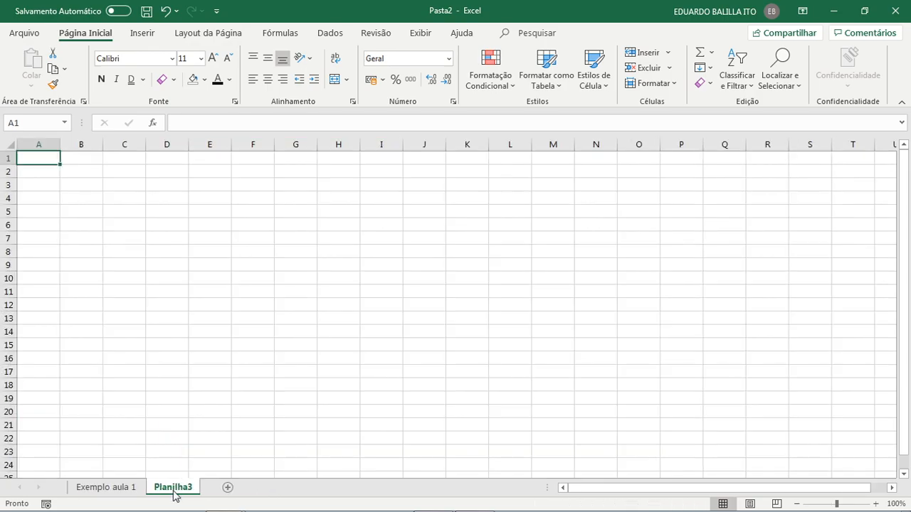
double_click(169, 487)
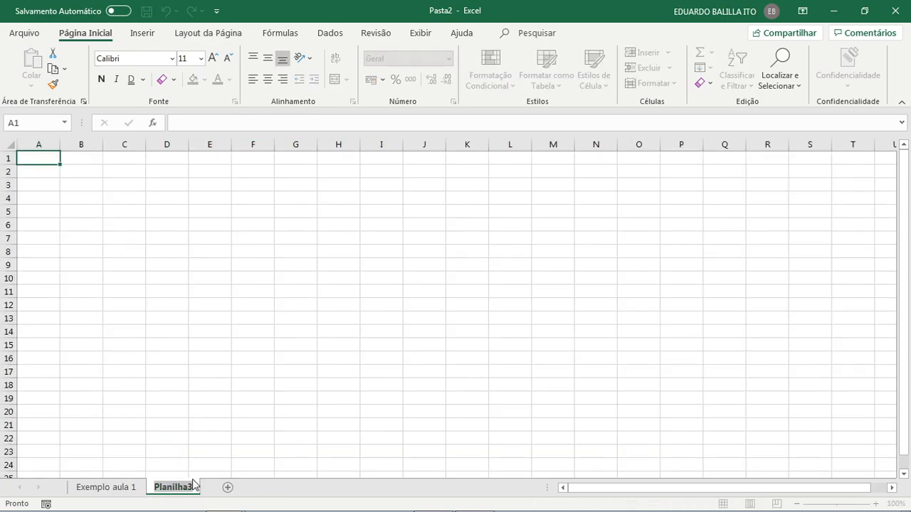
type("Exempl")
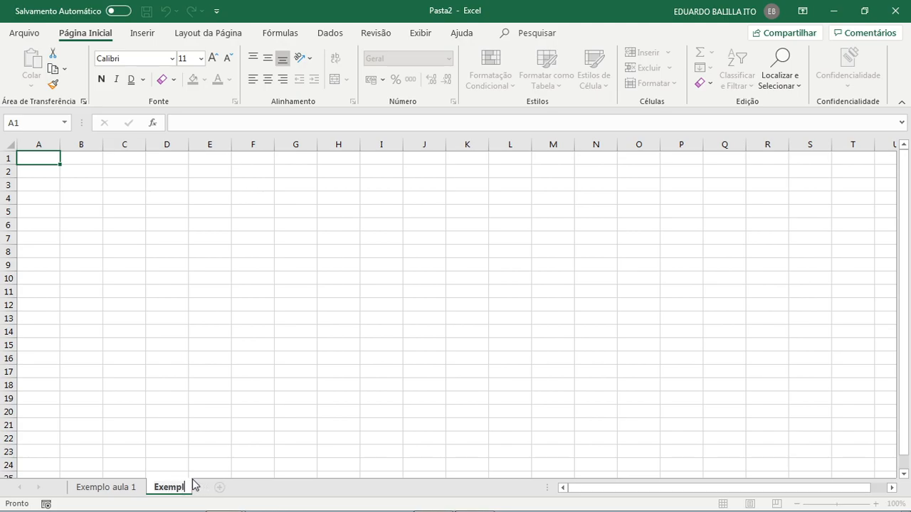
type("o aula 2")
key("Return")
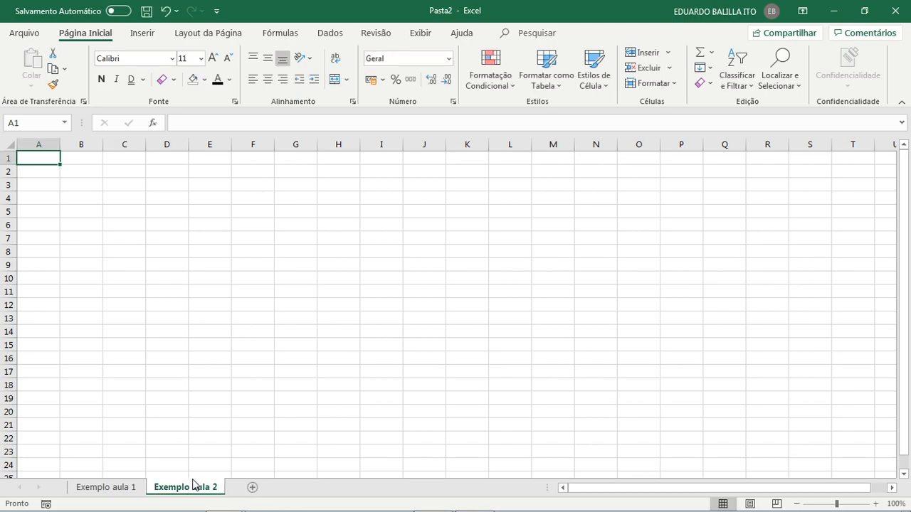
Step: Return to the "Exemplo aula 1" sheet and highlight the range C3:D11
left_click(117, 489)
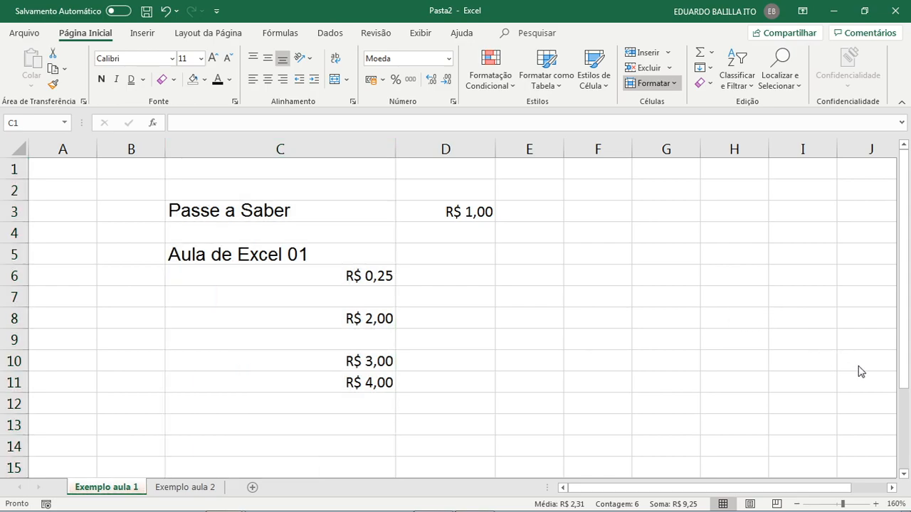
left_click(642, 323)
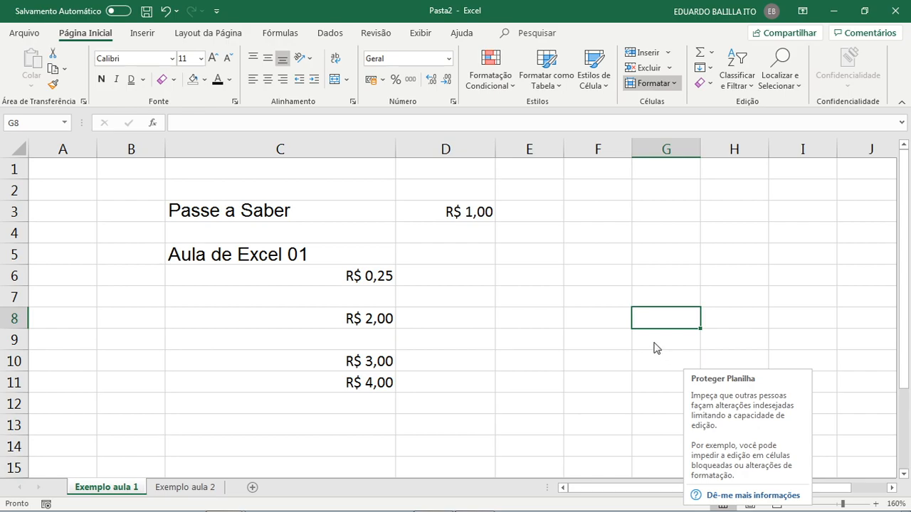
left_click_drag(249, 209, 490, 375)
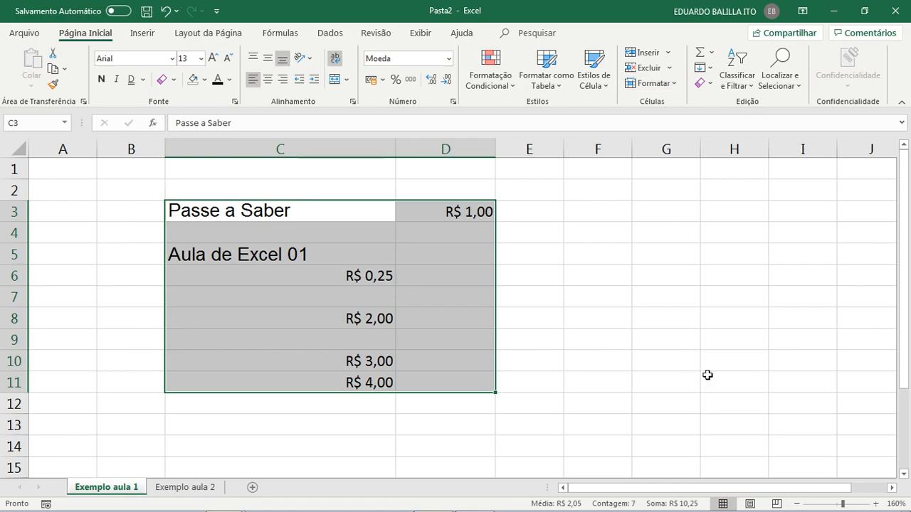
left_click(585, 291)
Step: Enter the sample text "vgbcb" in cell D5
left_click(439, 260)
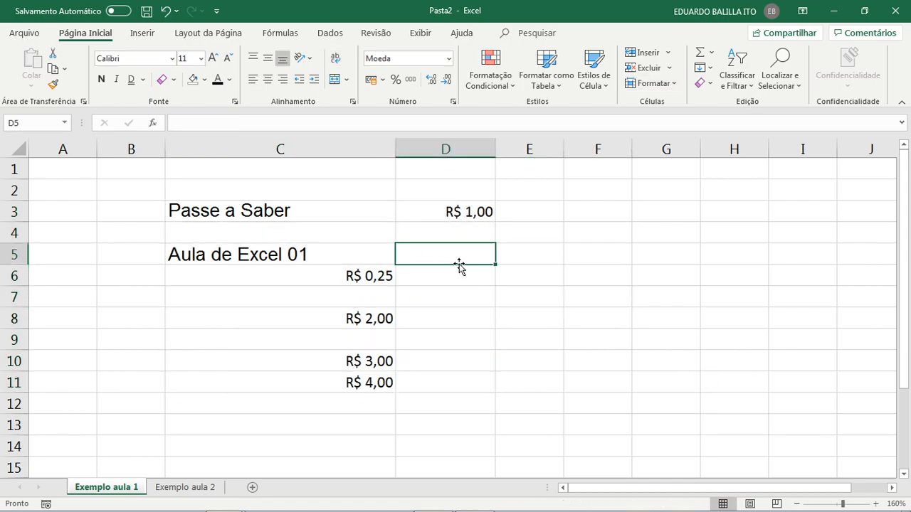
type("vgbcb")
left_click_drag(569, 242, 569, 256)
Step: Highlight the range C3:D11 again and go back to cell D5
left_click_drag(305, 205, 468, 384)
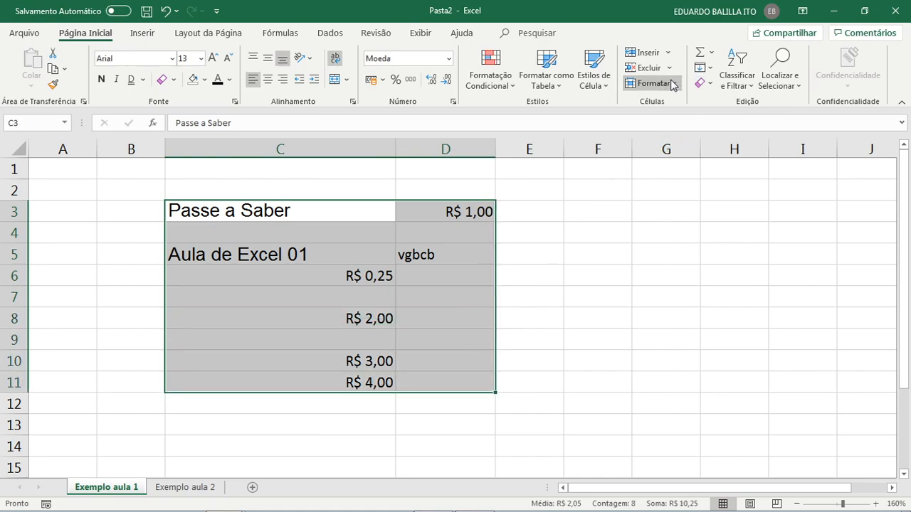
left_click(538, 321)
left_click(433, 285)
left_click(456, 250)
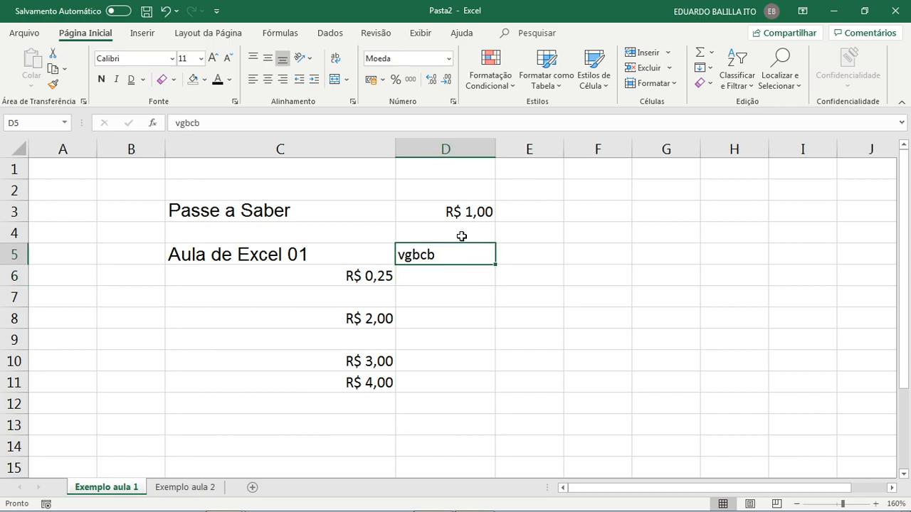
left_click(463, 235)
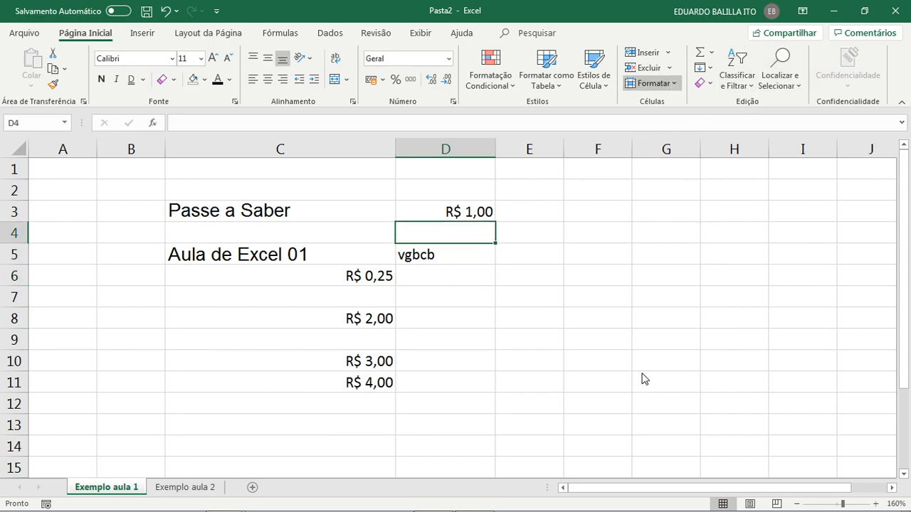
left_click(636, 262)
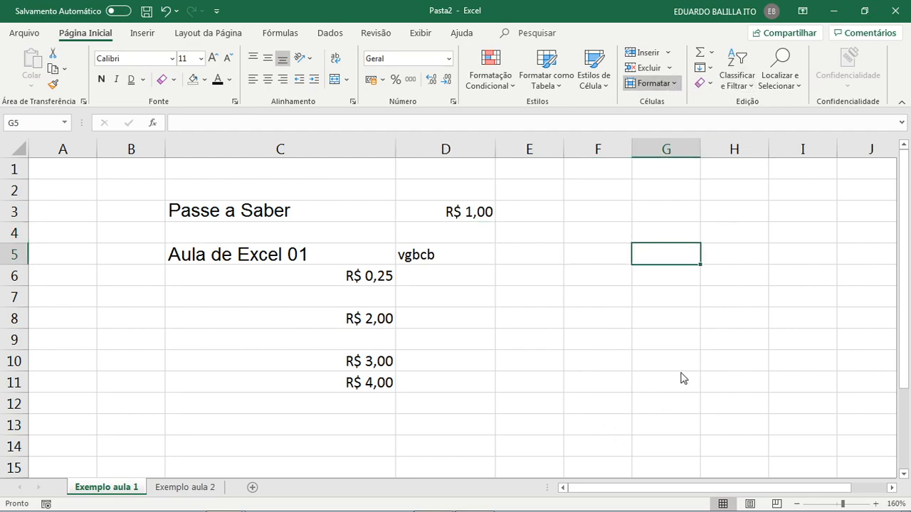
left_click(639, 298)
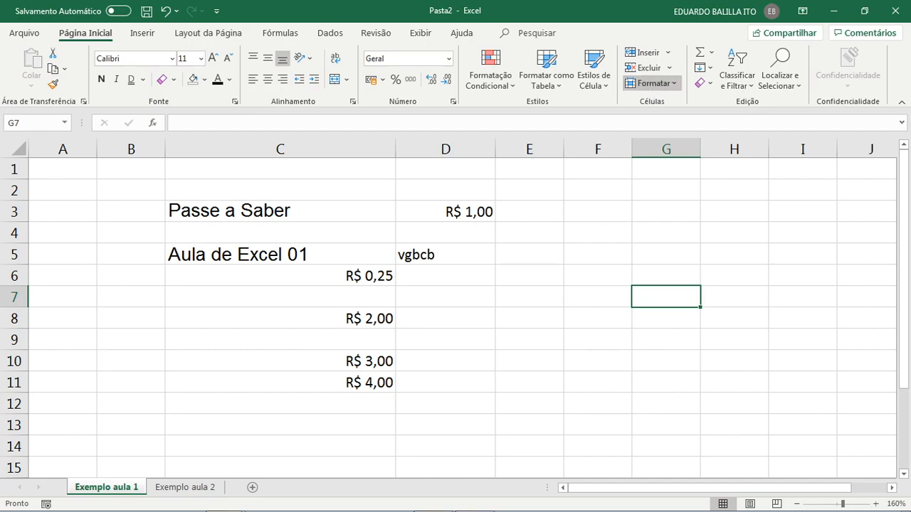
Step: Select C3:D11 and protect the sheet without a password, allowing only the selection of locked and unlocked cells
left_click_drag(280, 211, 445, 382)
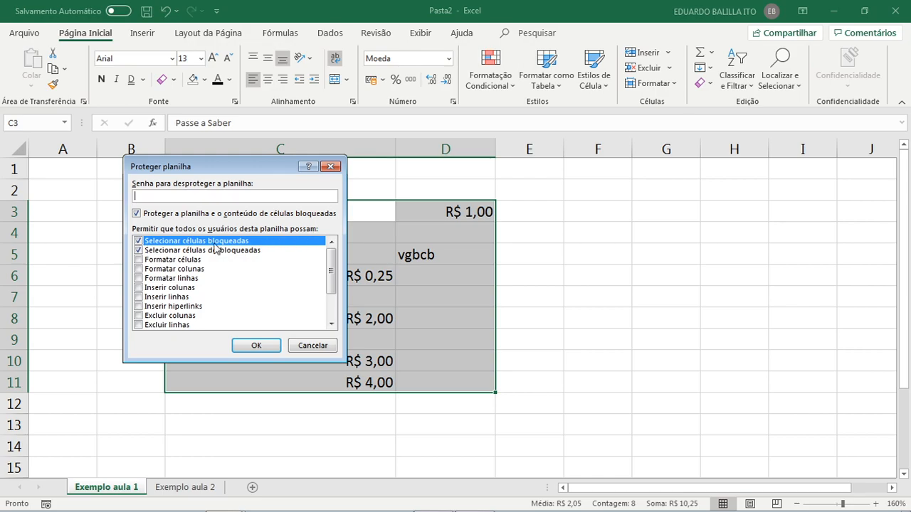
left_click(172, 252)
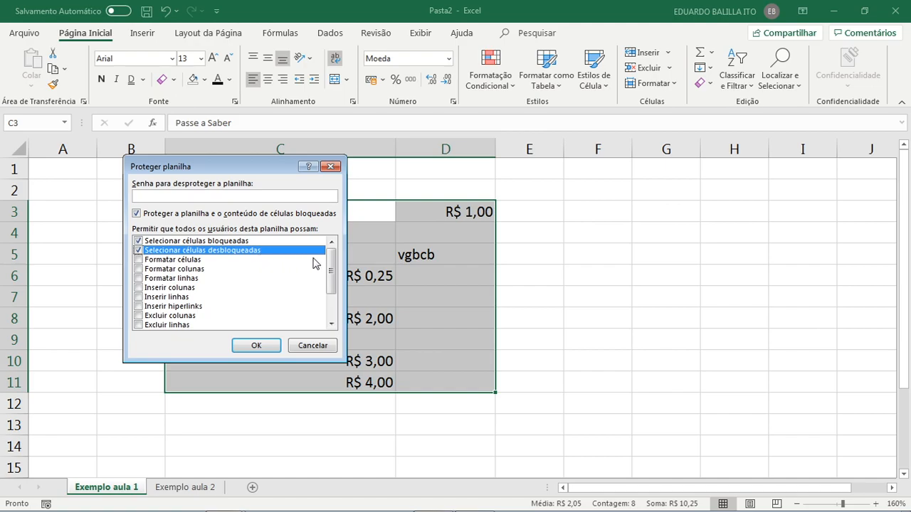
left_click_drag(331, 274, 331, 299)
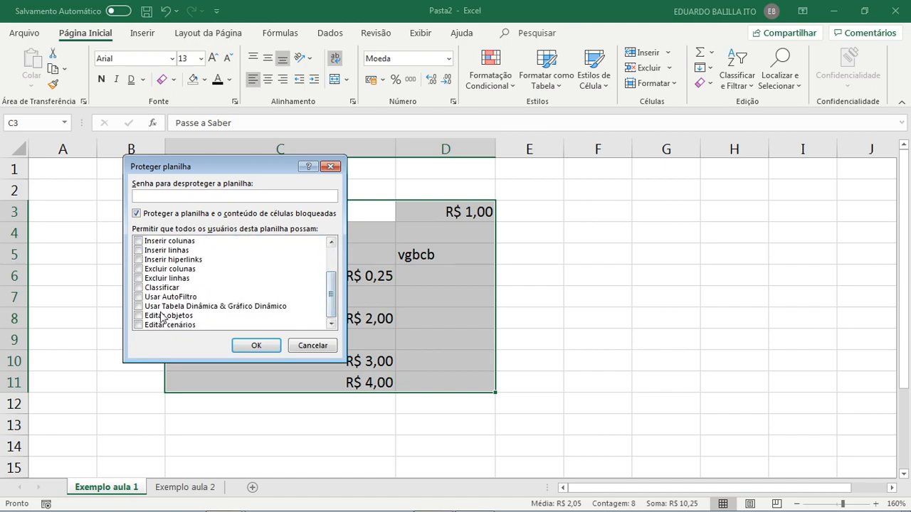
scroll(156, 325, "up", 2)
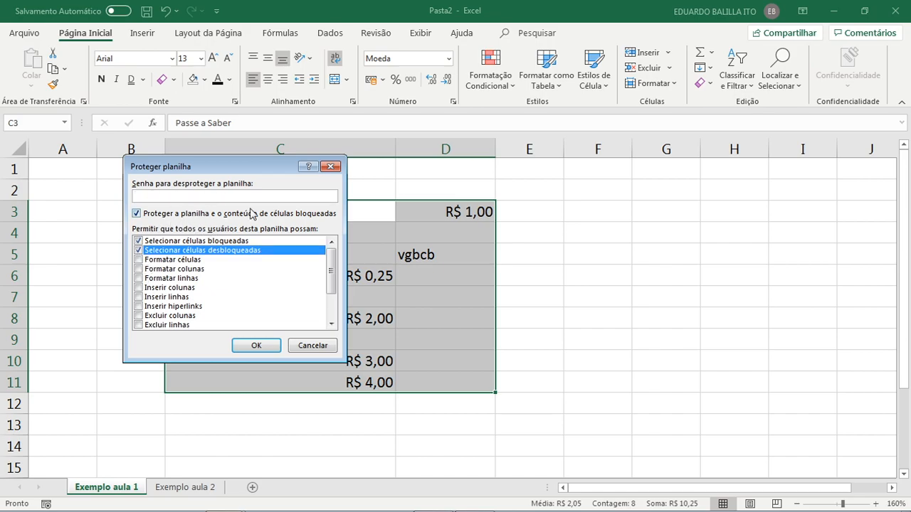
left_click(263, 345)
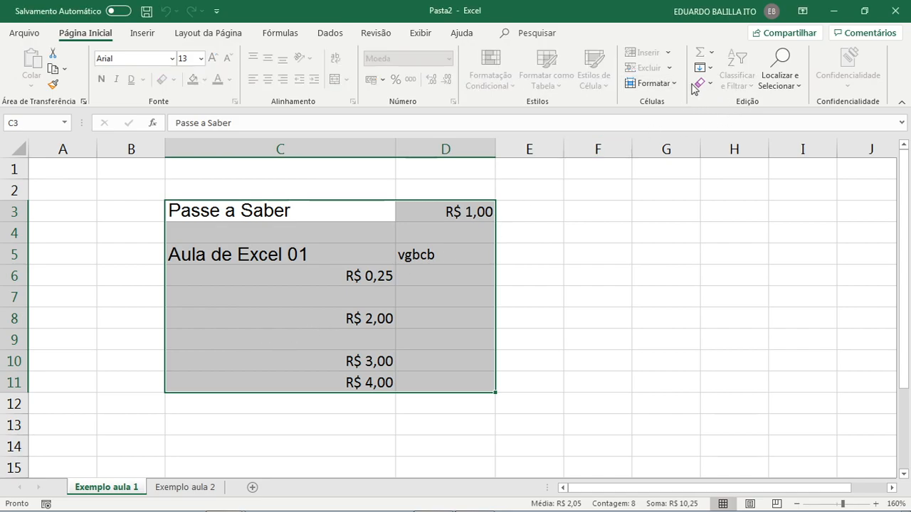
Step: Check the protected sheet by selecting the range C3:D11 and various single cells inside and outside the data
left_click(328, 291)
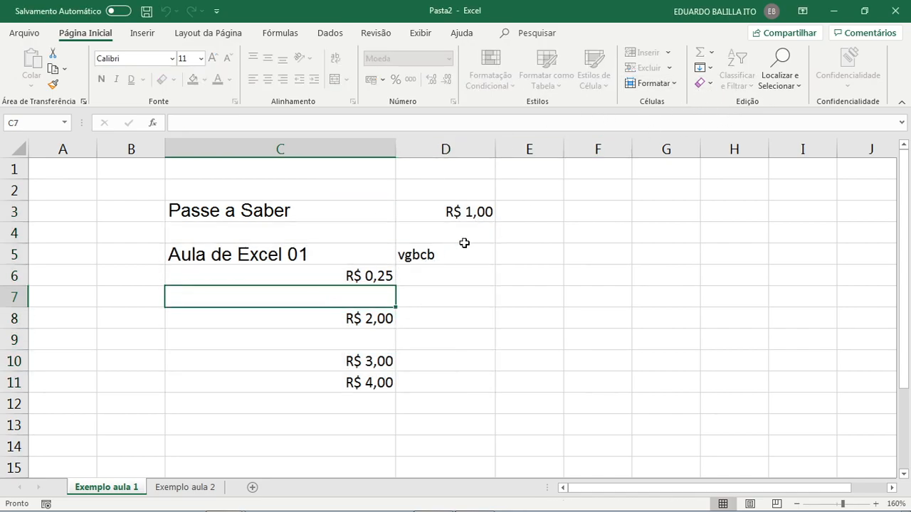
left_click(466, 236)
left_click_drag(250, 214, 434, 382)
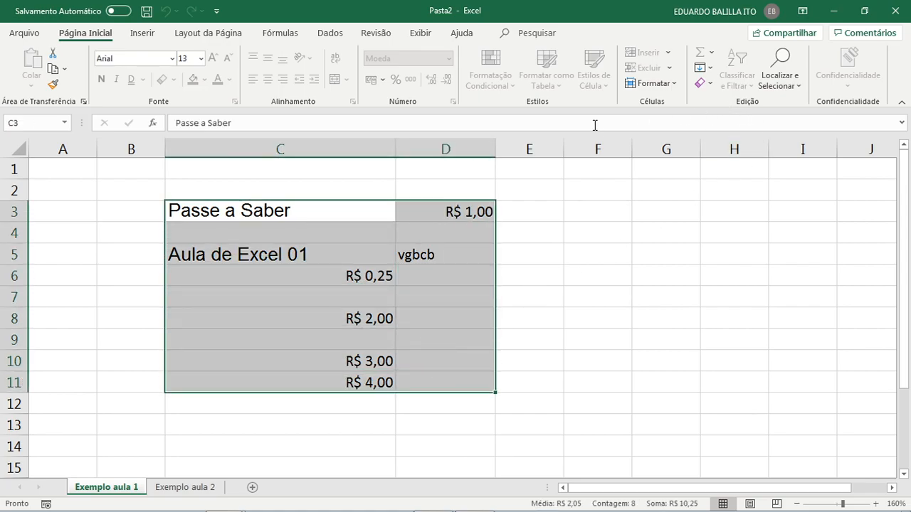
left_click(727, 213)
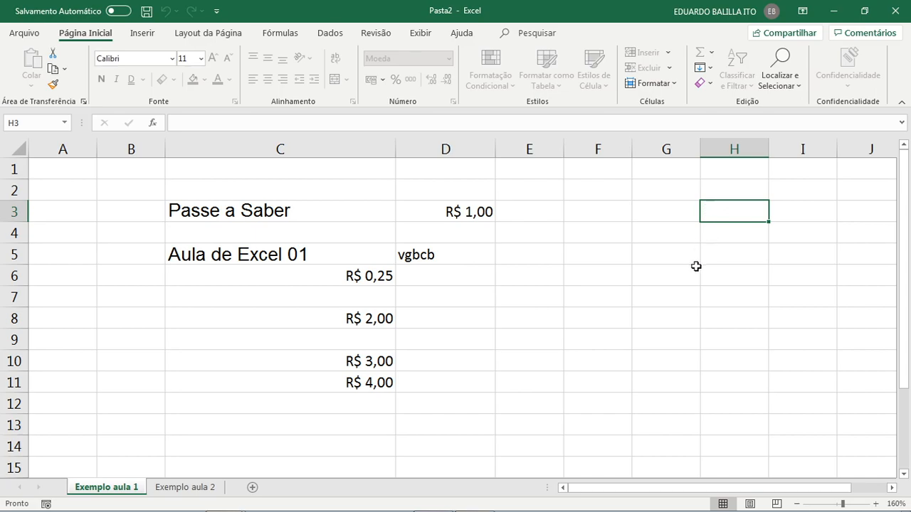
left_click(687, 270)
left_click(187, 188)
left_click(77, 171)
left_click(138, 297)
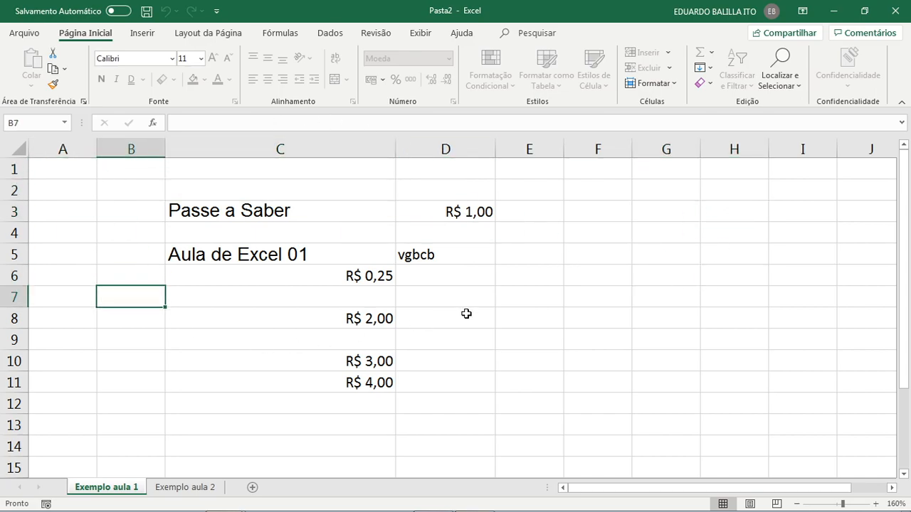
left_click(465, 315)
left_click(654, 277)
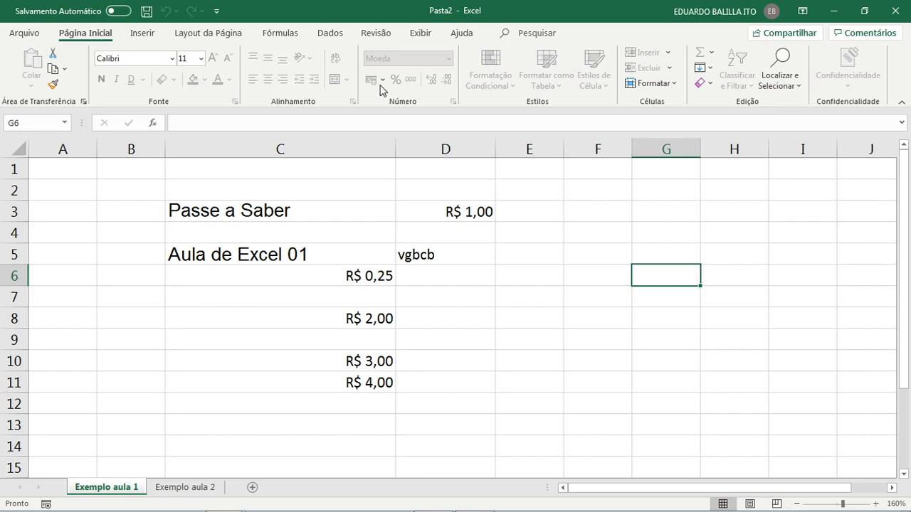
Step: Remove the protection from the "Exemplo aula 1" sheet and select a few cells, ending on C1
left_click(475, 209)
left_click(800, 234)
left_click_drag(797, 348, 791, 358)
left_click(456, 425)
left_click(661, 275)
left_click(714, 212)
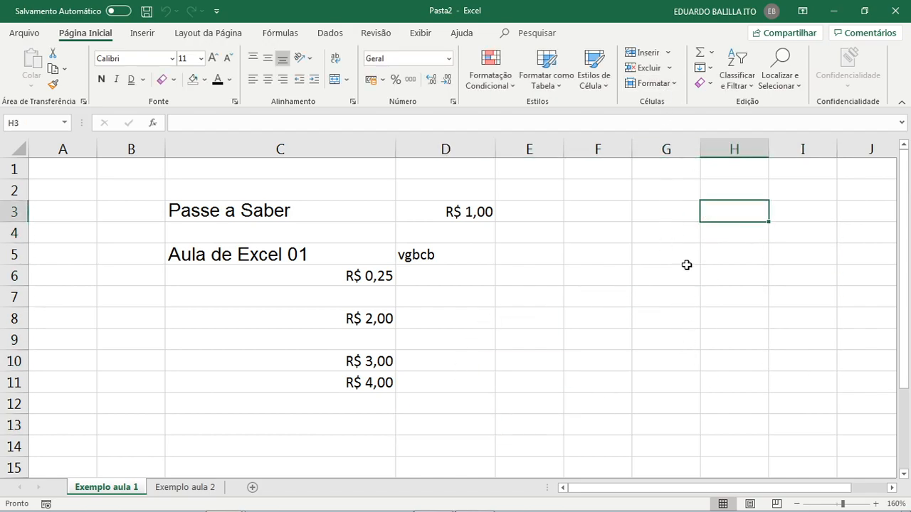
left_click(606, 208)
left_click(320, 174)
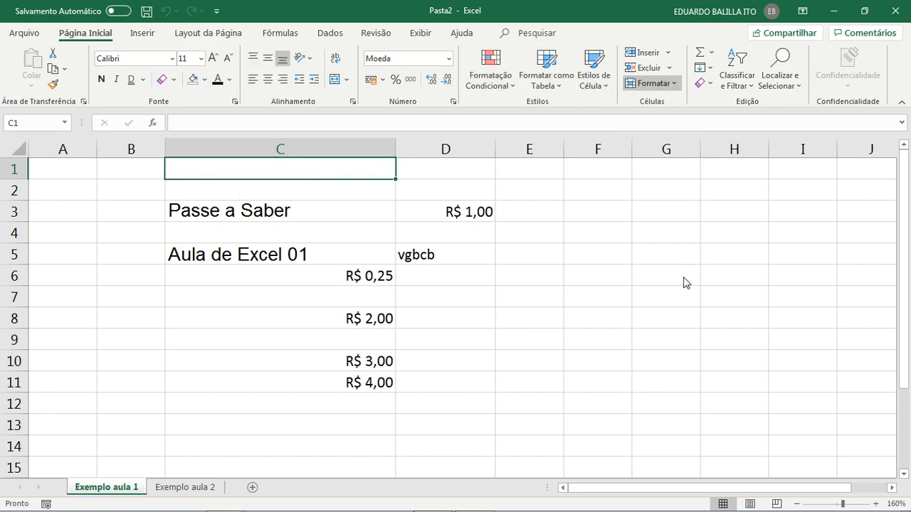
Step: Select C3:D11 and protect the sheet again with no password, keeping protection of locked cell contents enabled
left_click_drag(170, 211, 482, 382)
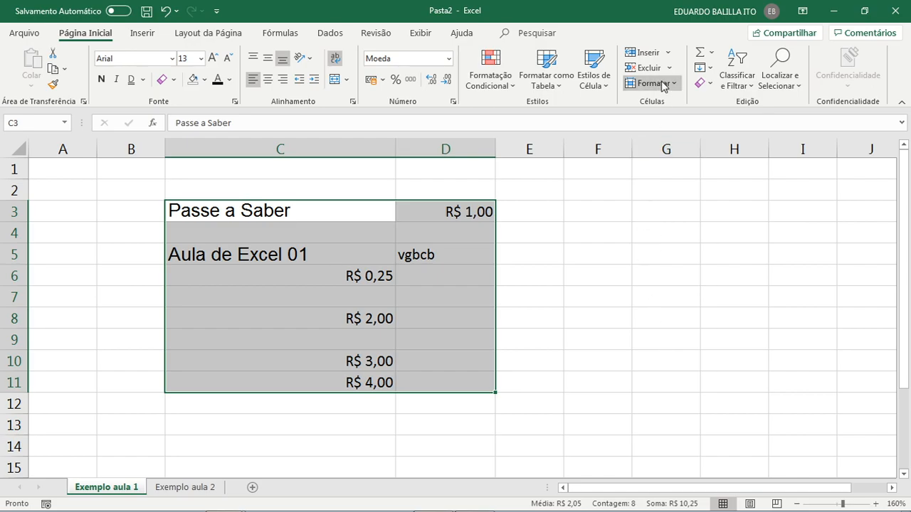
left_click(680, 354)
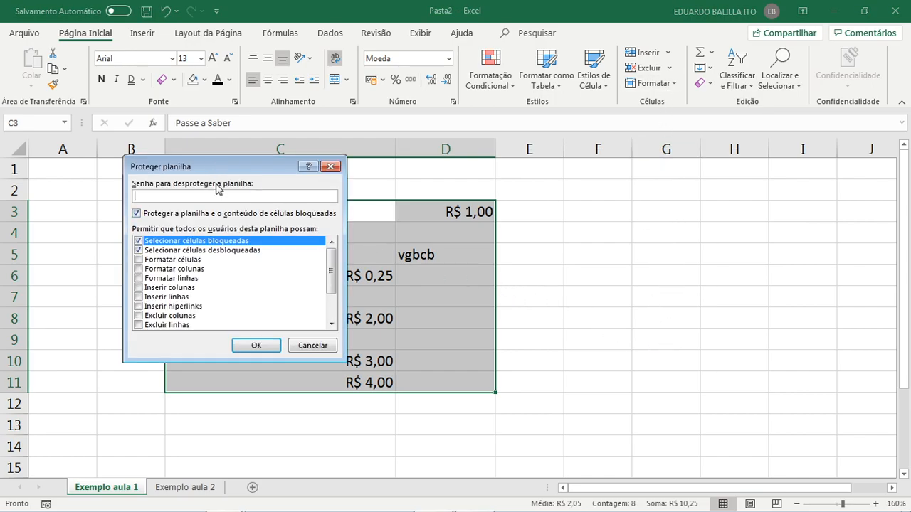
left_click(136, 215)
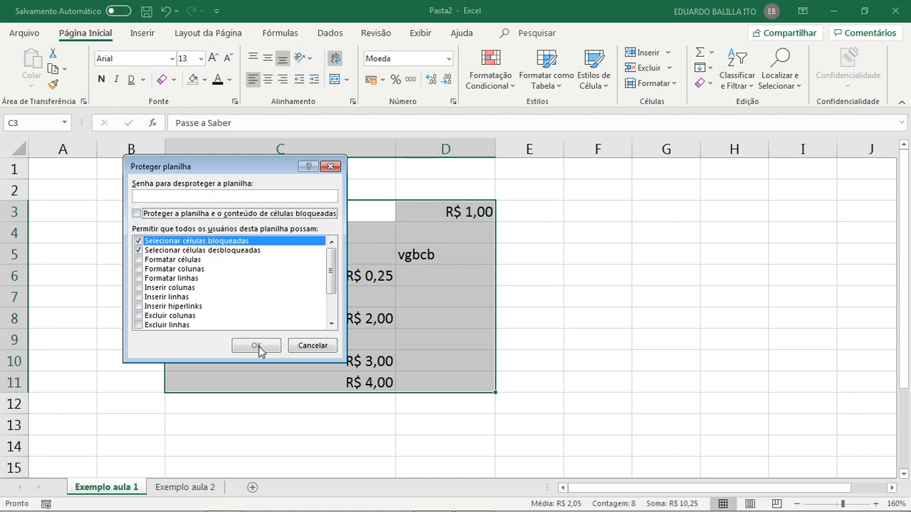
left_click(137, 215)
left_click(256, 345)
Step: Examine how the protected sheet responds when cells in and around columns C to G are selected
left_click(391, 240)
left_click(454, 225)
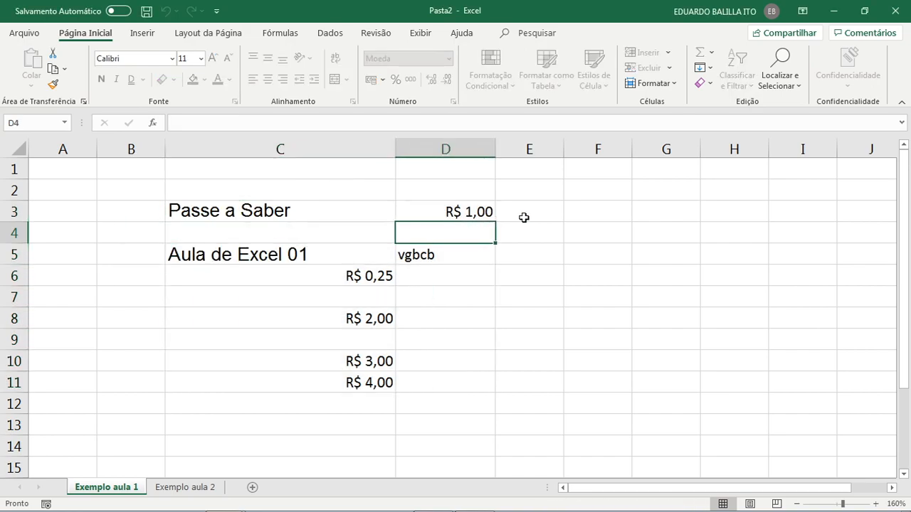
left_click(600, 234)
left_click_drag(656, 259, 653, 274)
left_click(646, 313)
left_click(245, 341)
left_click(532, 253)
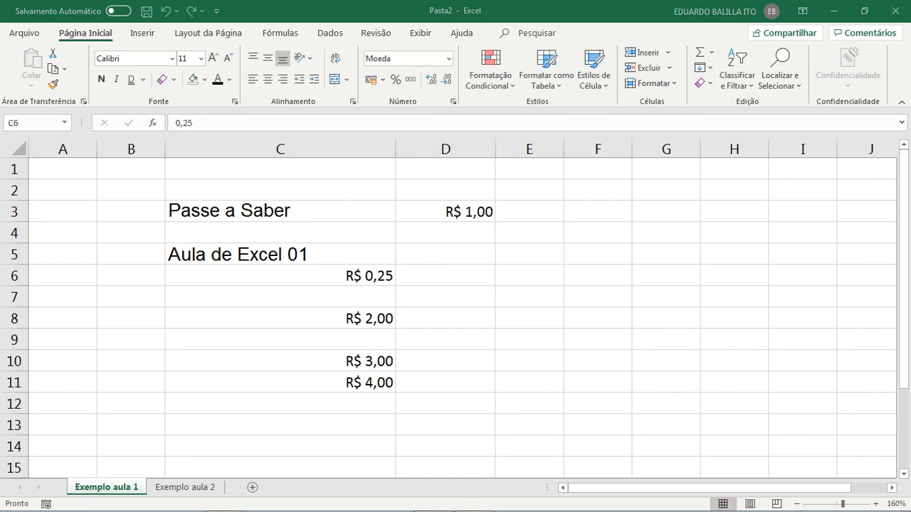
Step: Move the currency values from C6:C11 into column D so they start at D4, directly below R$ 1,00
left_click(317, 283)
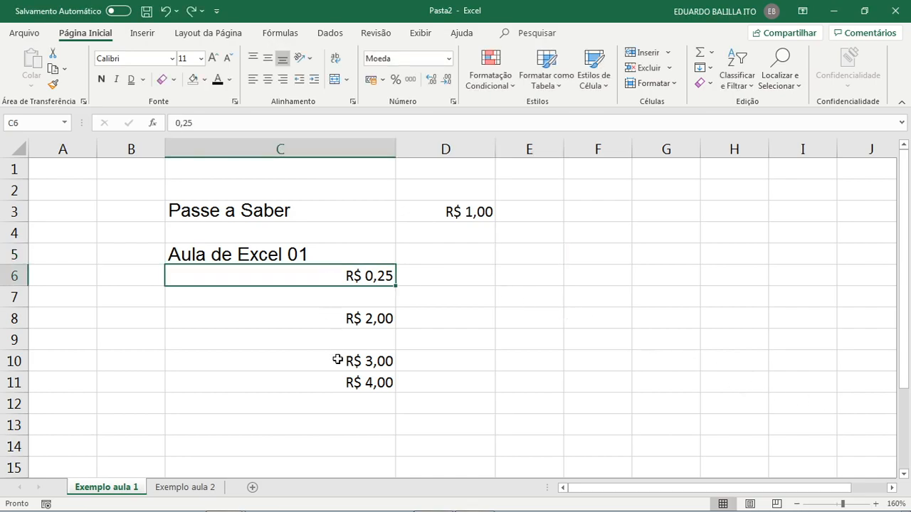
left_click_drag(335, 272, 431, 277)
left_click_drag(369, 276, 443, 339)
left_click(475, 254)
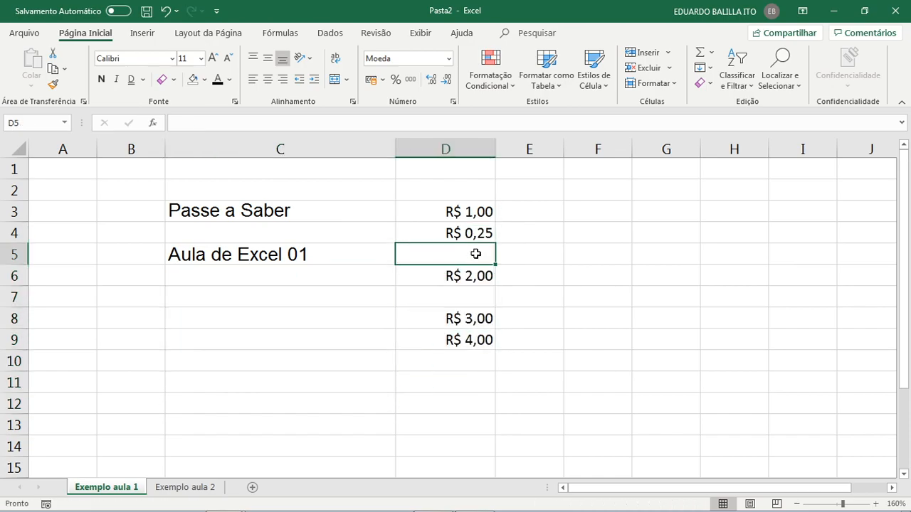
left_click(485, 267)
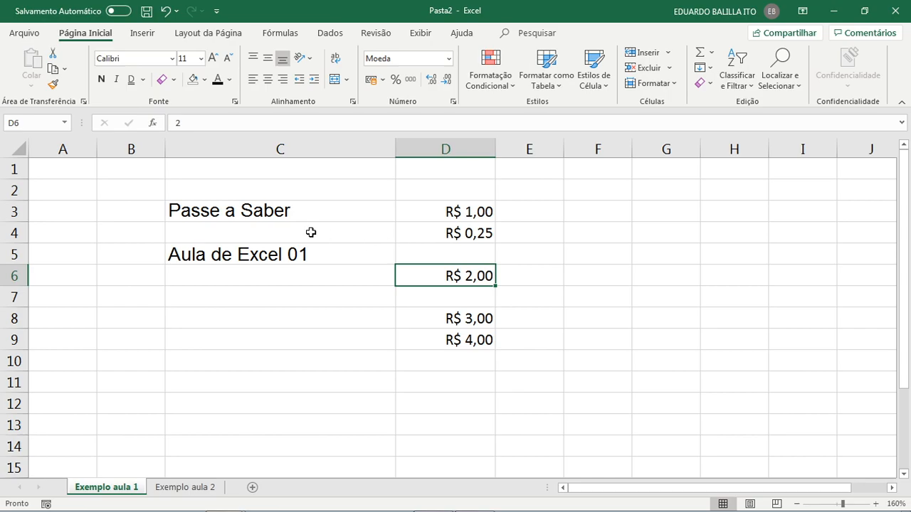
Step: Navigate cell by cell from D3 down to D10, across to H10, up to H3, back to D3 and over to F3
left_click(456, 213)
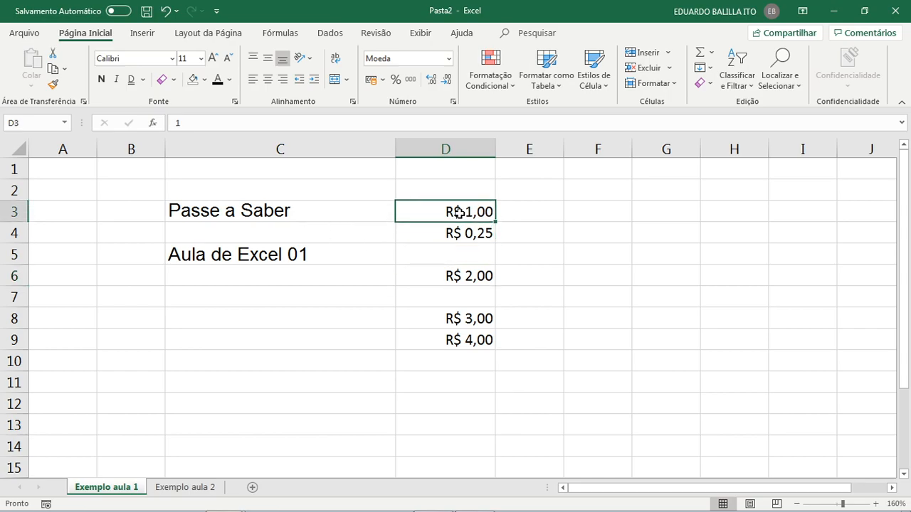
key("Down")
key("Down")
key("Down")
key("Down")
key("Down")
key("Down")
key("Down")
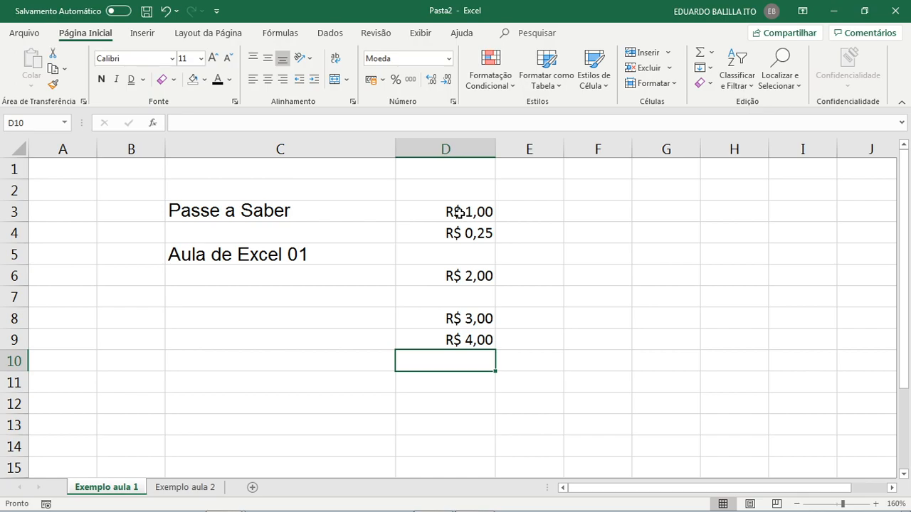
key("Right")
key("Right")
key("Right")
key("Right")
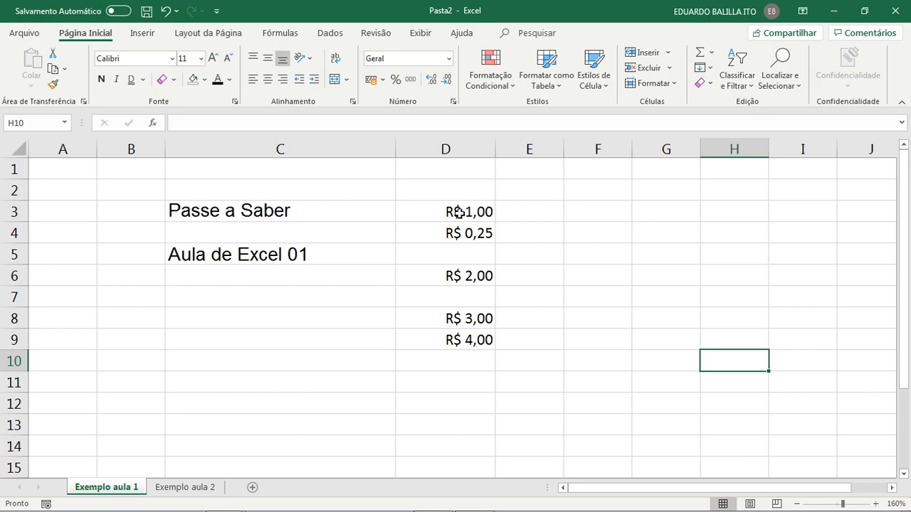
key("Up")
key("Up")
key("Up")
key("Up")
key("Up")
key("Up")
key("Up")
key("Left")
key("Left")
key("Left")
key("Left")
key("Right")
key("Right")
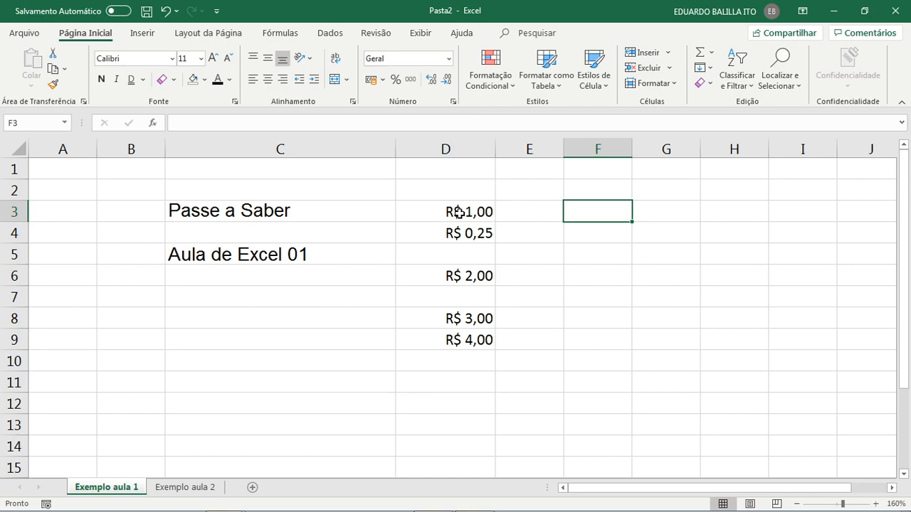
Step: Enter the value 1 in each cell of F3:F6, working down the column
type("1")
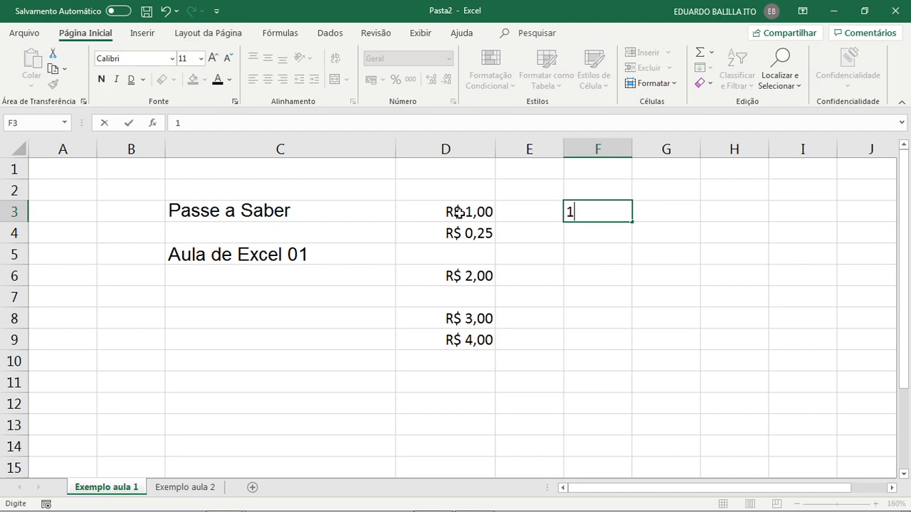
key("Return")
type("1")
key("Return")
type("1")
key("Return")
type("1")
key("Return")
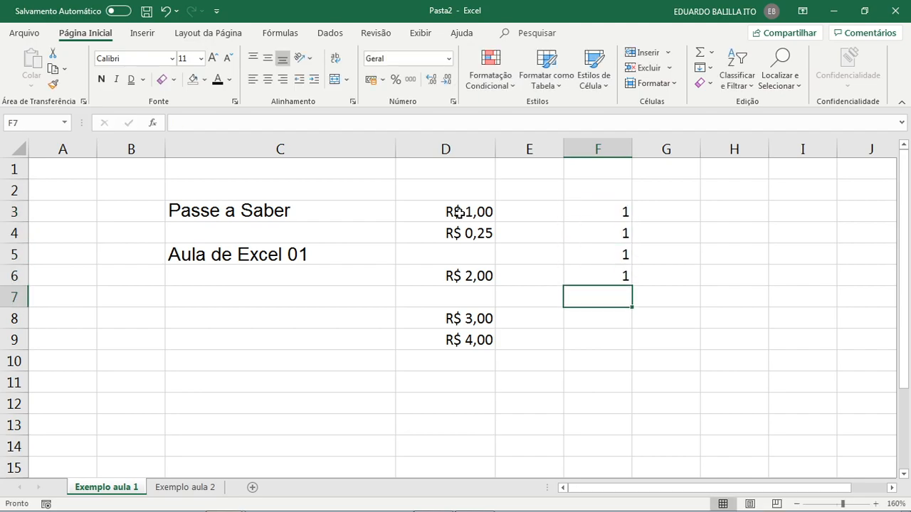
Step: Enter the value 2 in each cell of F7:I7, working across the row
type("2")
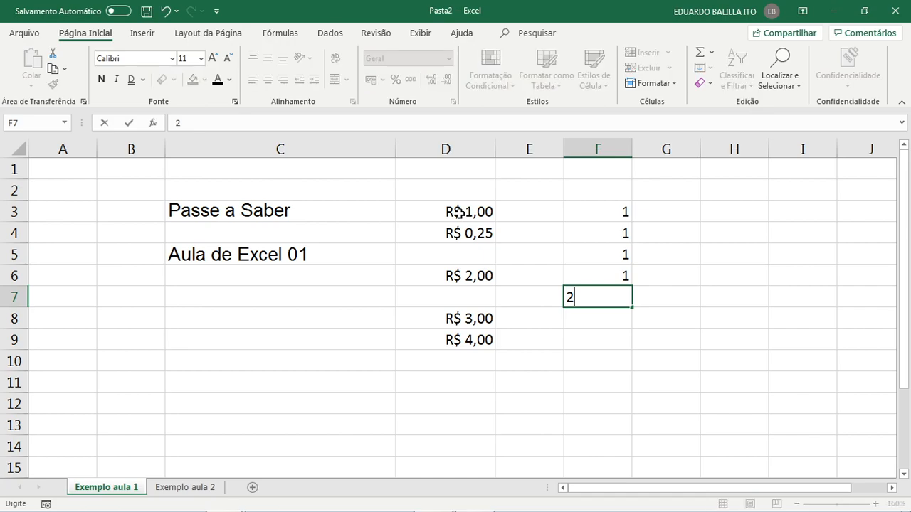
key("Tab")
type("2")
key("Tab")
type("2")
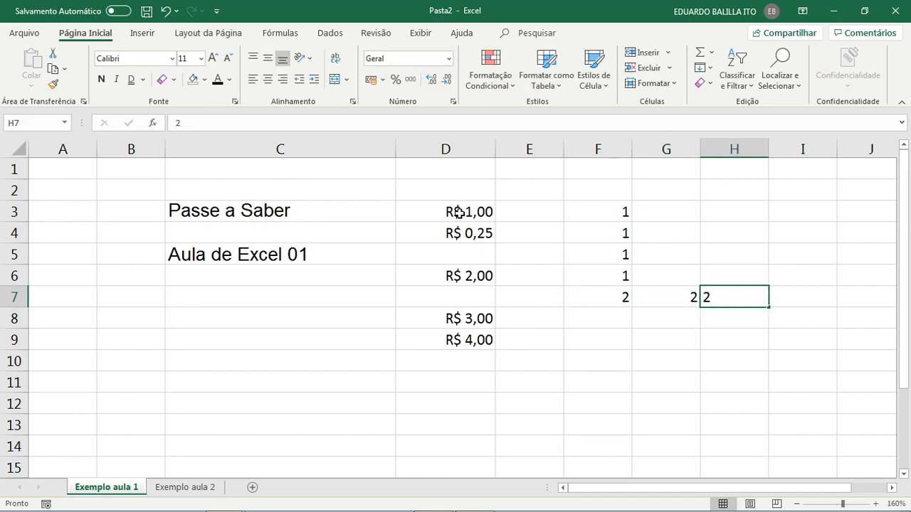
key("Tab")
type("2")
key("Tab")
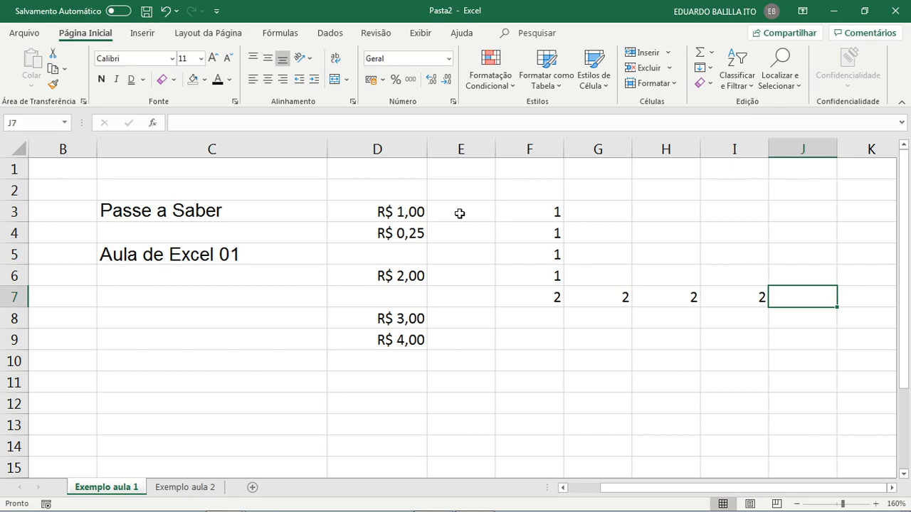
Step: Jump to the beginning of row 7 and navigate cell by cell to E8
key("Left")
key("Home")
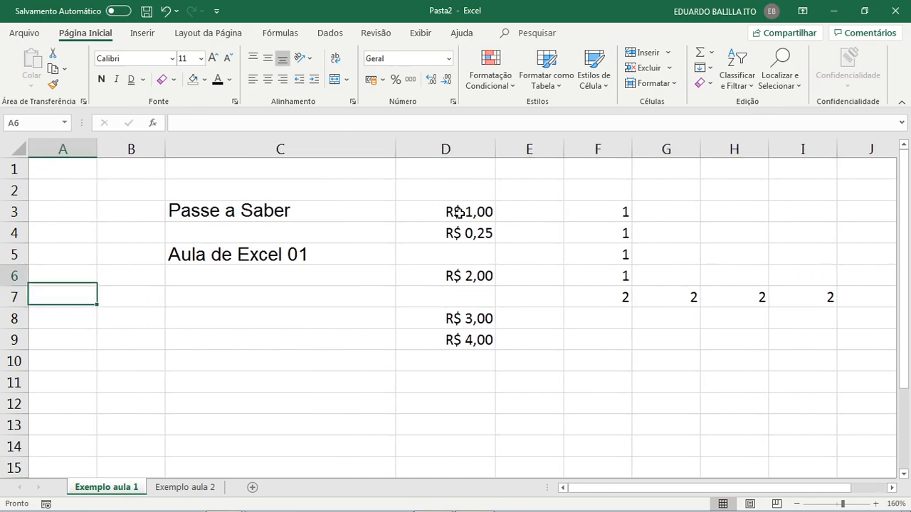
key("Up")
key("Right")
key("Down")
key("Down")
key("Right")
key("Right")
key("Right")
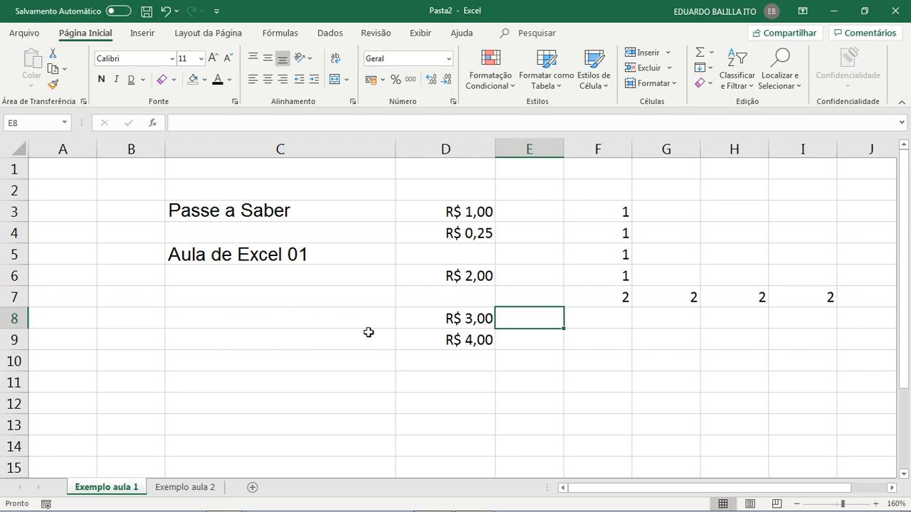
mouse_move(861, 511)
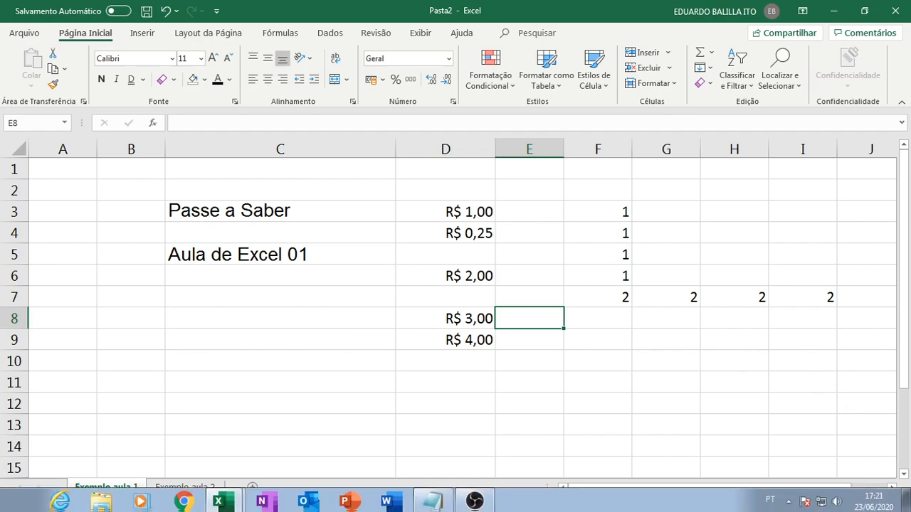